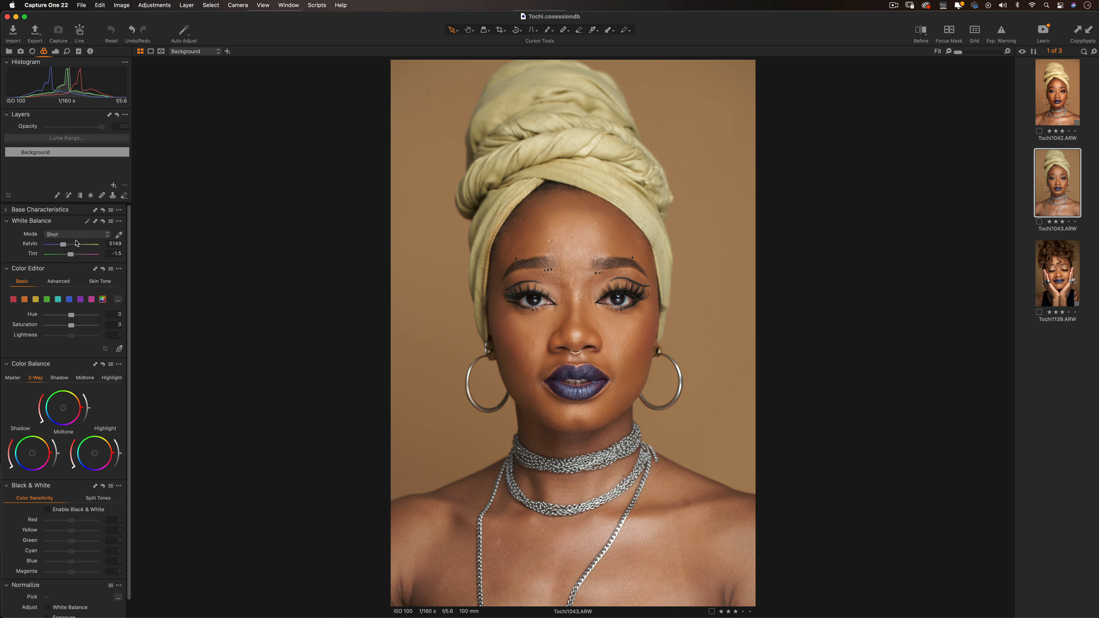
- Set the RGB Levels shadow point to 13 and the highlight point to 231 on Tochi1043.ARW
{"action": "scroll", "coordinate": [61, 407], "scroll_direction": "down", "scroll_amount": 1}
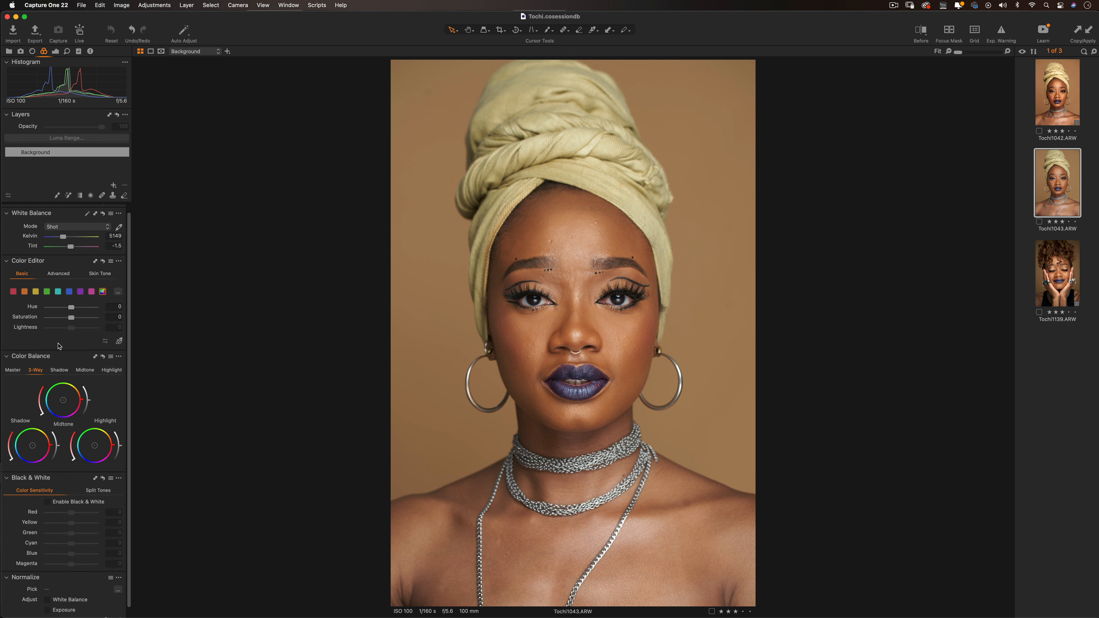
{"action": "scroll", "coordinate": [52, 303], "scroll_direction": "down", "scroll_amount": 1}
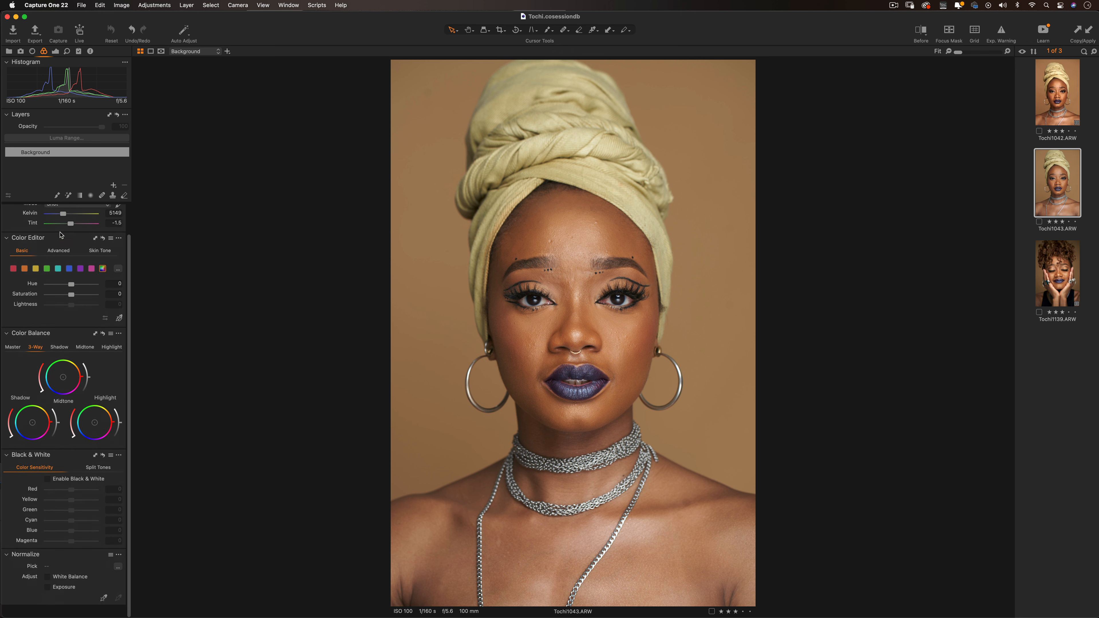
{"action": "left_click", "coordinate": [55, 51]}
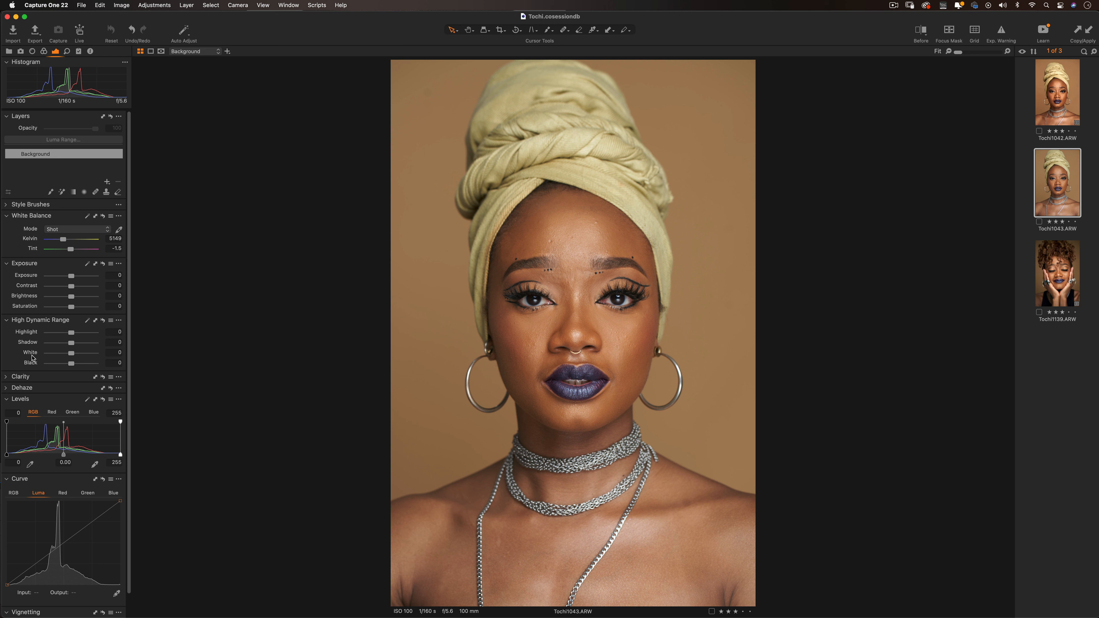
{"action": "left_click_drag", "start_coordinate": [121, 455], "coordinate": [110, 455]}
{"action": "left_click_drag", "start_coordinate": [8, 457], "coordinate": [12, 457]}
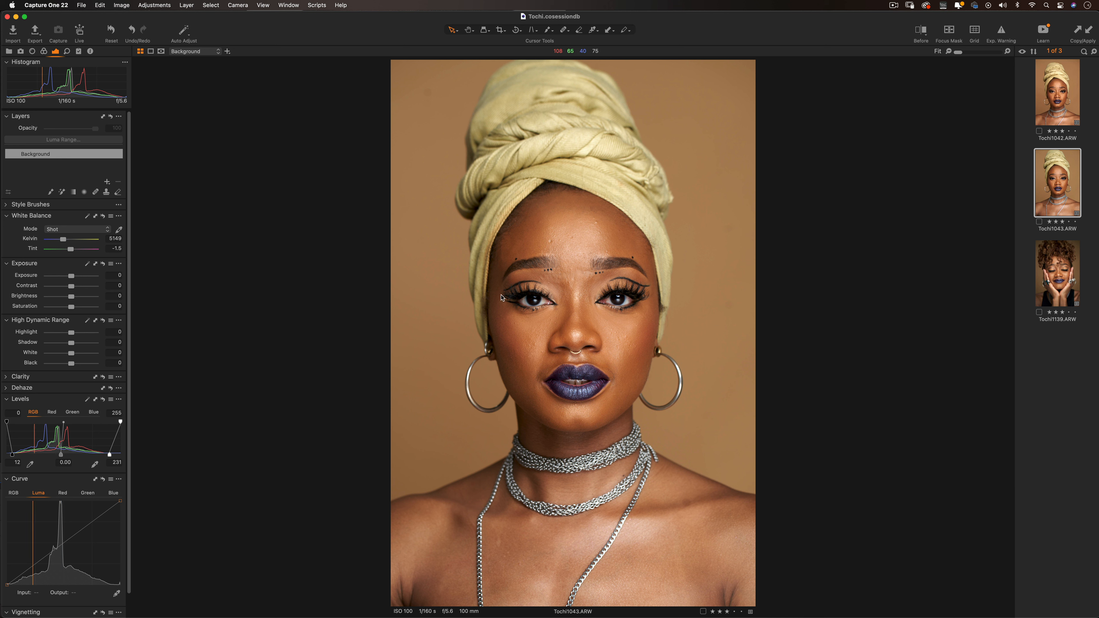
{"action": "left_click_drag", "start_coordinate": [14, 454], "coordinate": [19, 455]}
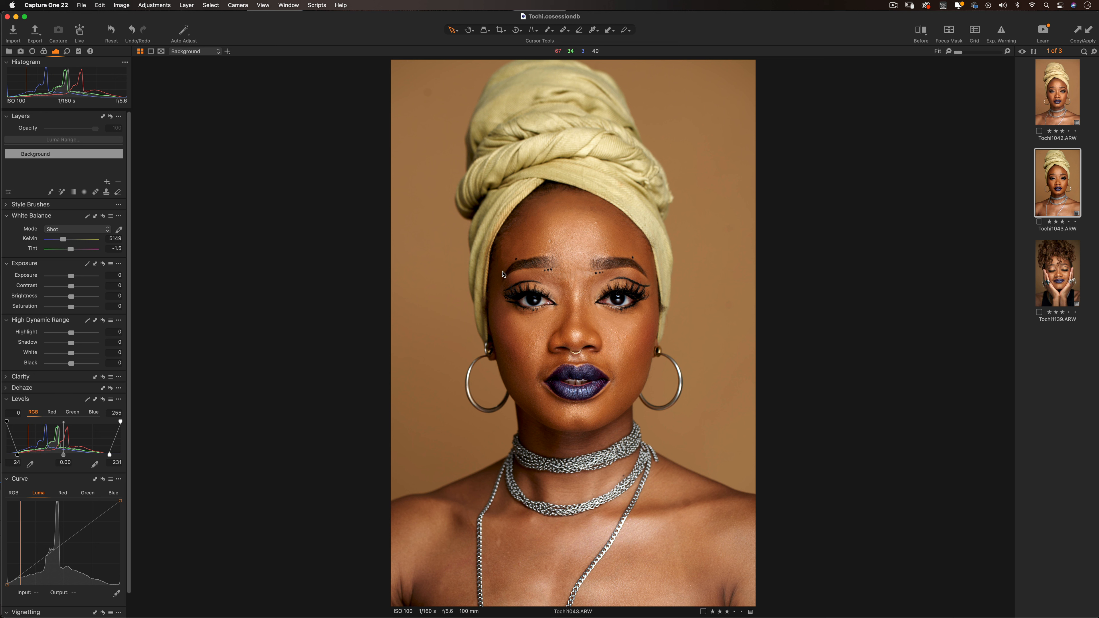
{"action": "left_click", "coordinate": [17, 461]}
{"action": "type", "text": "13"}
{"action": "key", "text": "Return"}
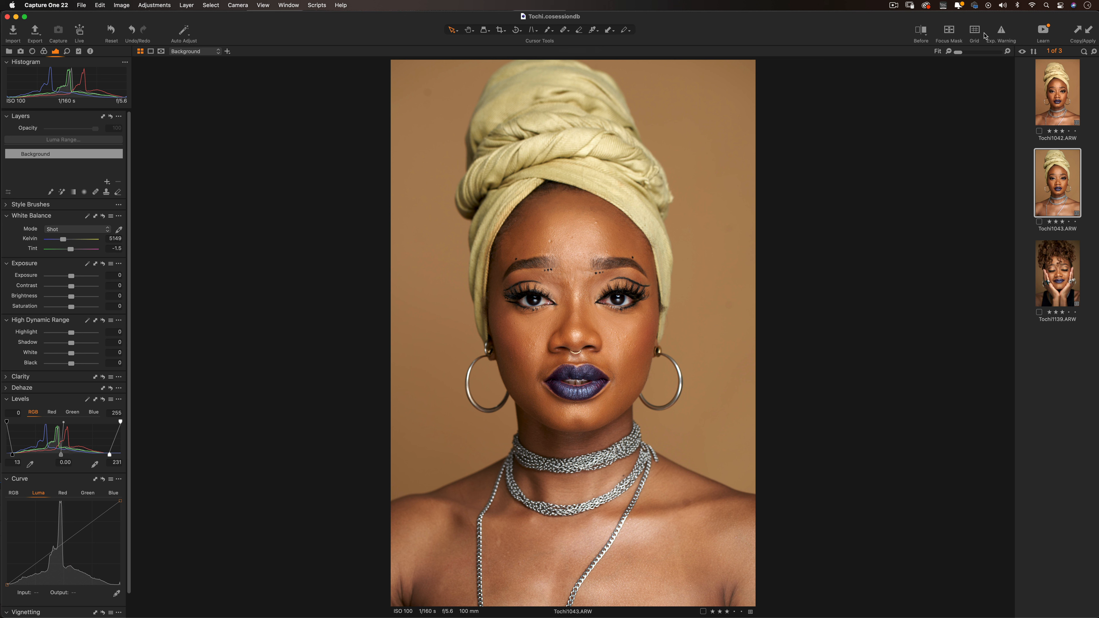
- Turn on the exposure warning and lower the High Dynamic Range Highlight to -32
{"action": "left_click", "coordinate": [1001, 33]}
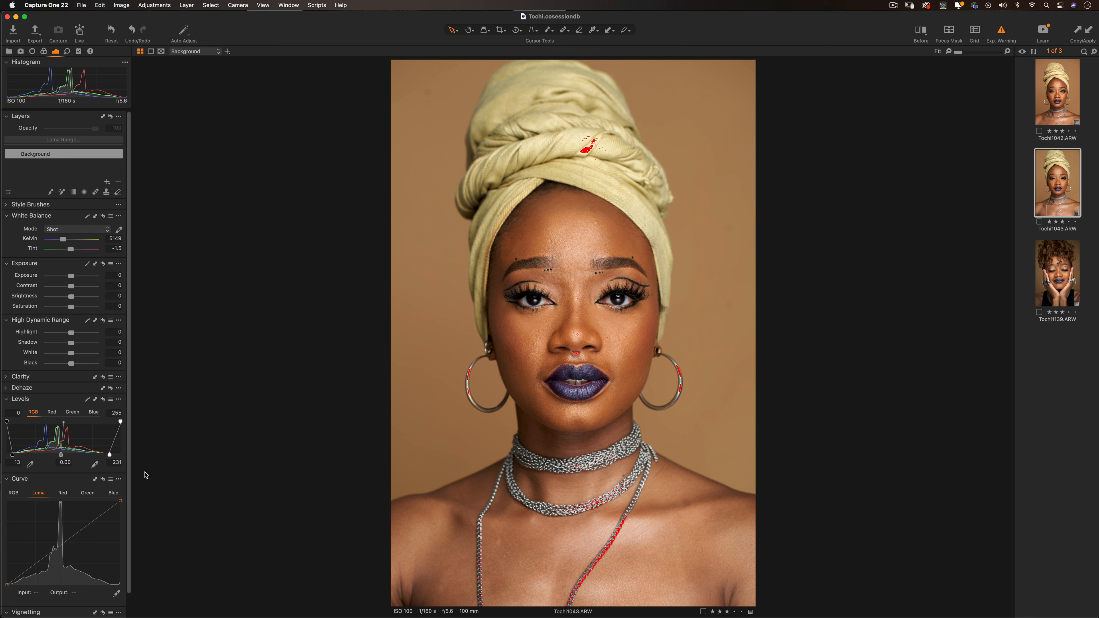
{"action": "scroll", "coordinate": [125, 468], "scroll_direction": "down", "scroll_amount": 2}
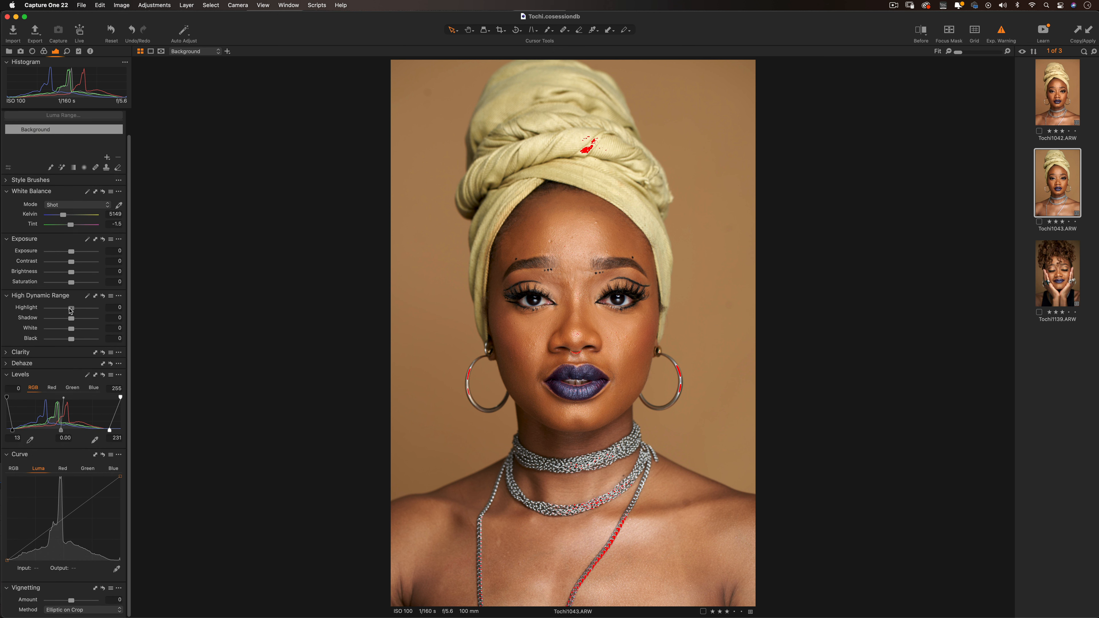
{"action": "left_click_drag", "start_coordinate": [71, 308], "coordinate": [63, 310]}
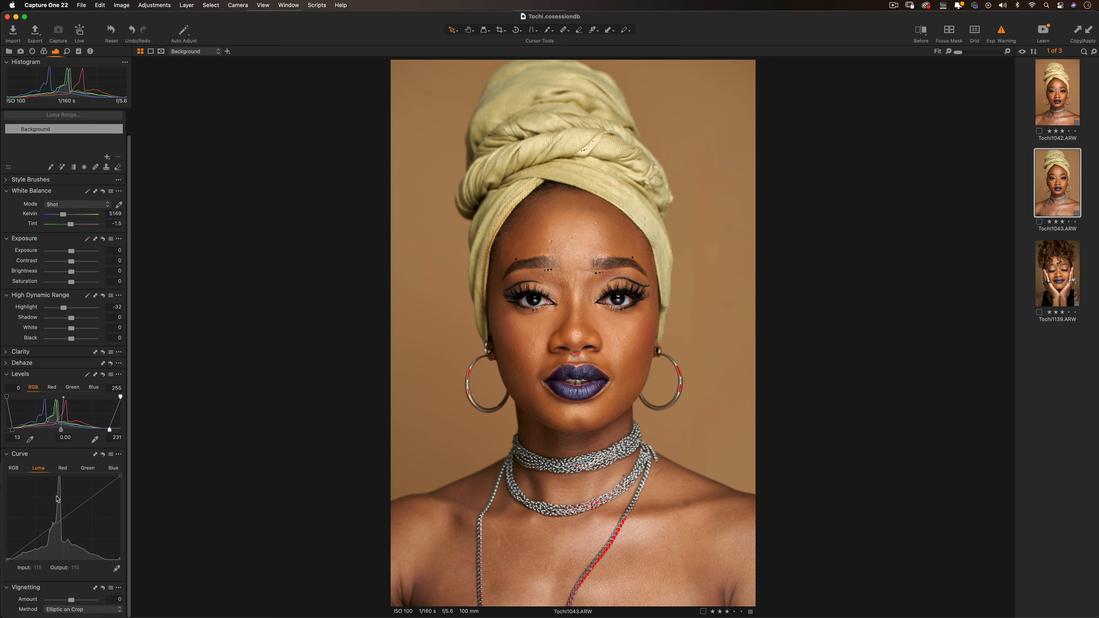
- Add a point in the darker part of the Luma curve, shift it slightly, and compare the curve's effect
{"action": "left_click_drag", "start_coordinate": [34, 539], "coordinate": [34, 542]}
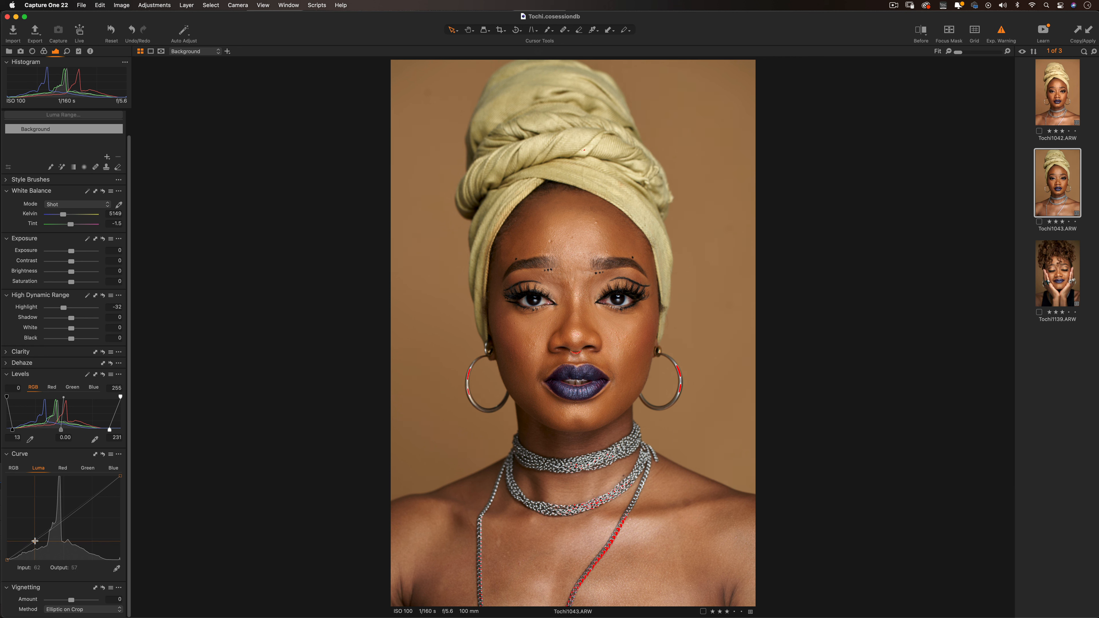
{"action": "left_click", "coordinate": [103, 455]}
- In the 3-Way Color Balance, slightly darken the shadows and midtones, brighten the highlights, and compare the result
{"action": "left_click", "coordinate": [44, 52]}
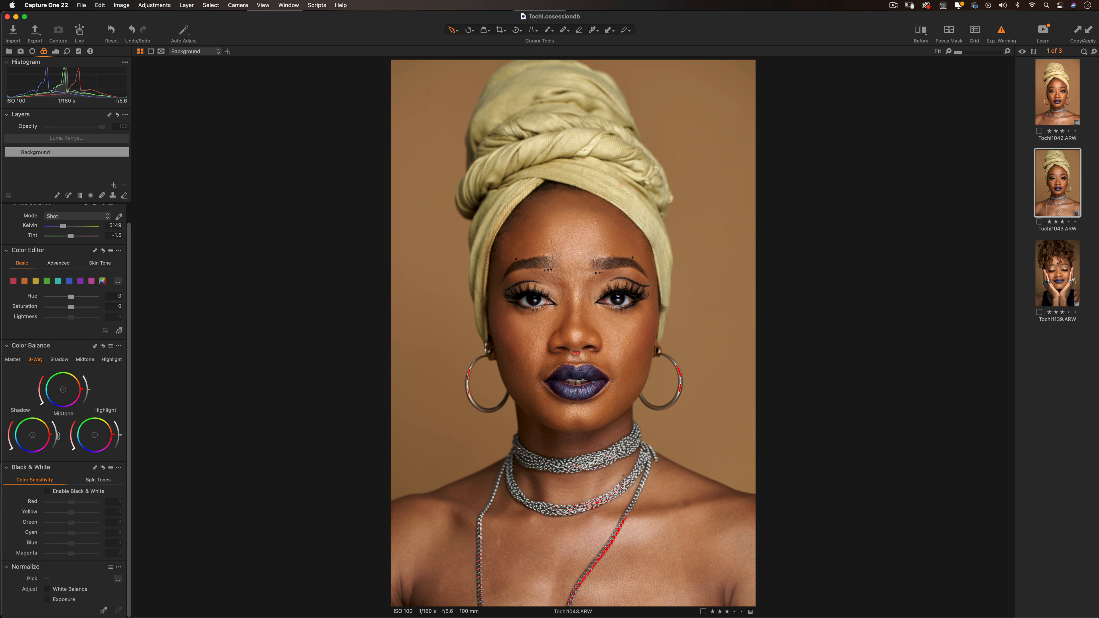
{"action": "left_click_drag", "start_coordinate": [58, 436], "coordinate": [58, 437]}
{"action": "left_click_drag", "start_coordinate": [88, 391], "coordinate": [89, 393]}
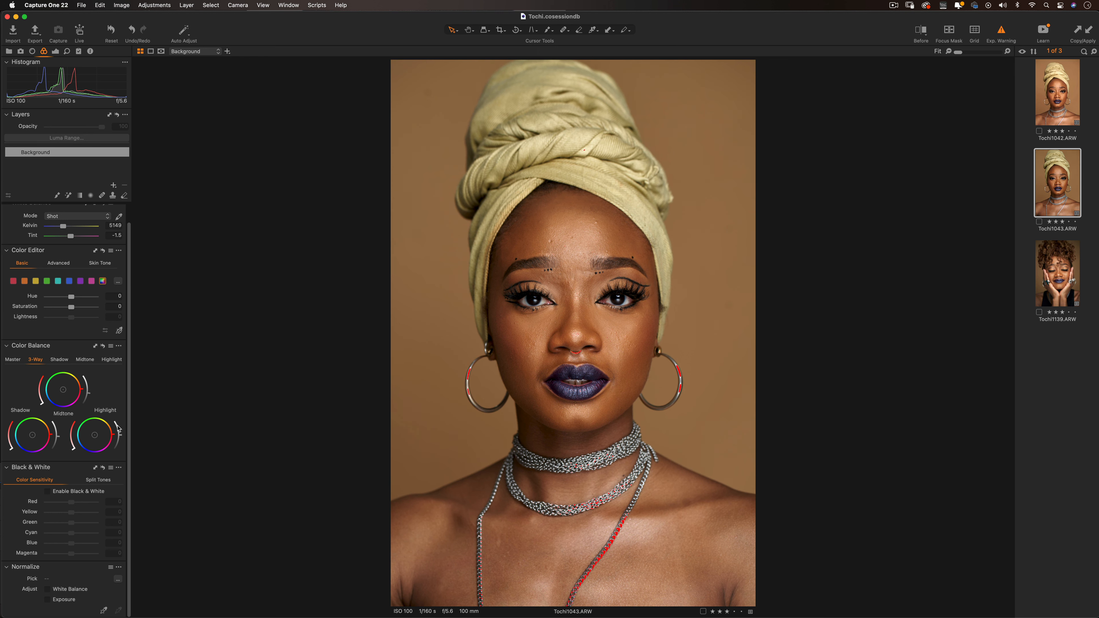
{"action": "left_click_drag", "start_coordinate": [121, 437], "coordinate": [120, 433]}
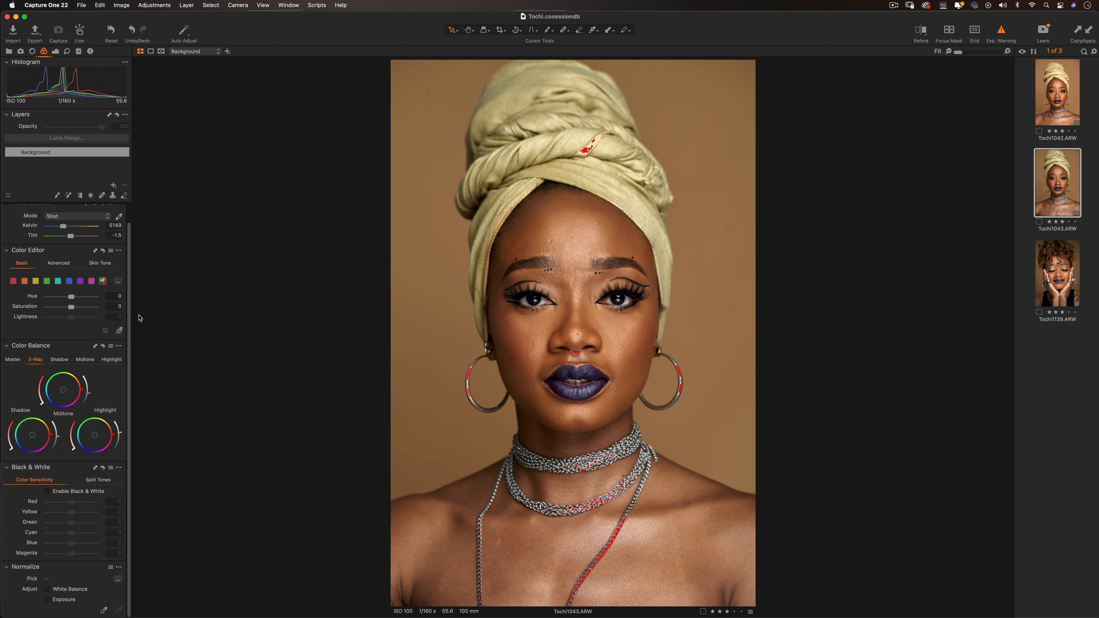
{"action": "left_click", "coordinate": [103, 347]}
{"action": "left_click", "coordinate": [104, 347], "text": "alt"}
- Add a new adjustment layer with Saturation 14 and brush it over the skin of the chest and shoulders
{"action": "left_click", "coordinate": [54, 52]}
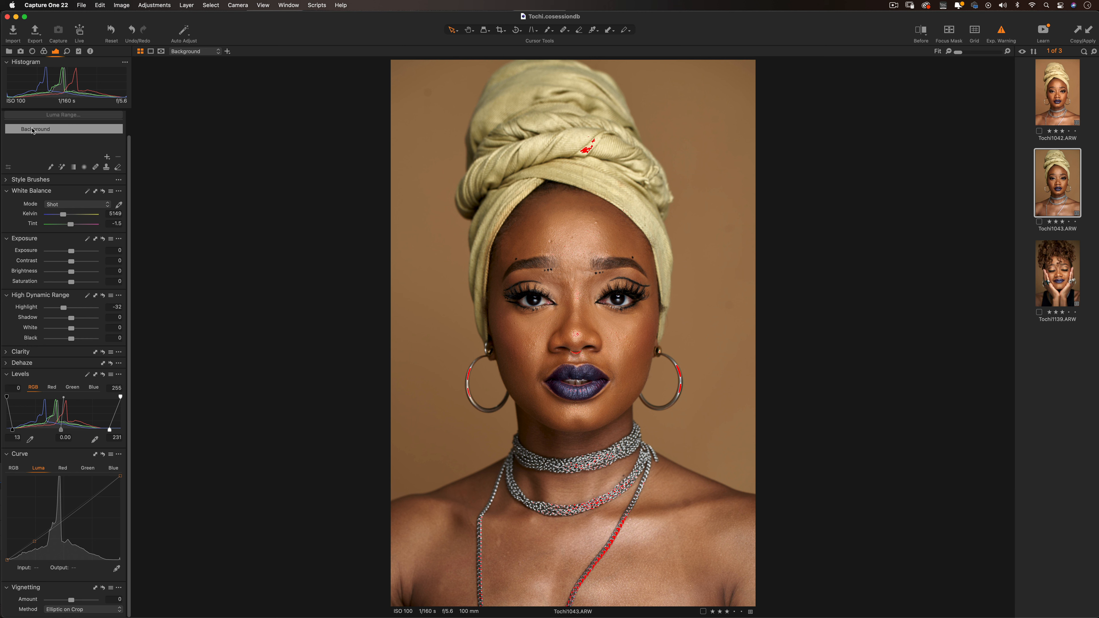
{"action": "left_click", "coordinate": [107, 157]}
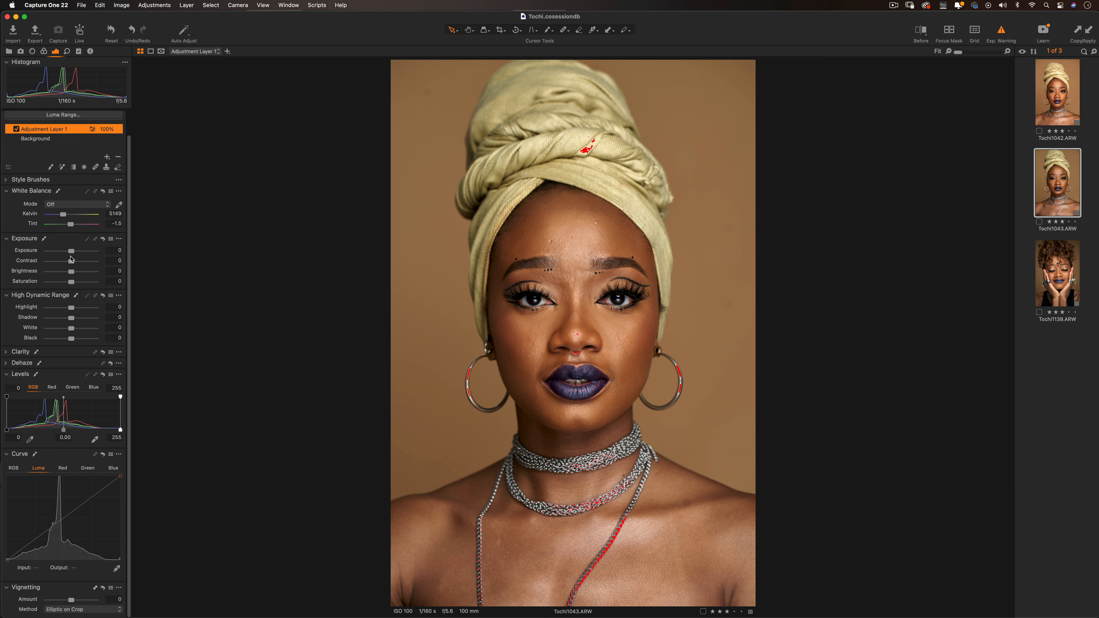
{"action": "left_click_drag", "start_coordinate": [71, 282], "coordinate": [77, 285]}
{"action": "key", "text": "b"}
{"action": "mouse_move", "coordinate": [476, 511]}
{"action": "left_mouse_down"}
{"action": "mouse_move", "coordinate": [450, 535]}
{"action": "mouse_move", "coordinate": [395, 539]}
{"action": "mouse_move", "coordinate": [437, 563]}
{"action": "mouse_move", "coordinate": [541, 541]}
{"action": "mouse_move", "coordinate": [558, 485]}
{"action": "mouse_move", "coordinate": [428, 569]}
{"action": "mouse_move", "coordinate": [502, 485]}
{"action": "mouse_move", "coordinate": [380, 531]}
{"action": "mouse_move", "coordinate": [578, 455]}
{"action": "mouse_move", "coordinate": [601, 550]}
{"action": "mouse_move", "coordinate": [714, 558]}
{"action": "mouse_move", "coordinate": [671, 582]}
{"action": "mouse_move", "coordinate": [606, 547]}
{"action": "mouse_move", "coordinate": [697, 505]}
{"action": "mouse_move", "coordinate": [645, 480]}
{"action": "mouse_move", "coordinate": [629, 457]}
{"action": "mouse_move", "coordinate": [763, 524]}
{"action": "mouse_move", "coordinate": [530, 437]}
{"action": "mouse_move", "coordinate": [441, 504]}
{"action": "mouse_move", "coordinate": [545, 489]}
{"action": "mouse_move", "coordinate": [732, 491]}
{"action": "left_mouse_up"}
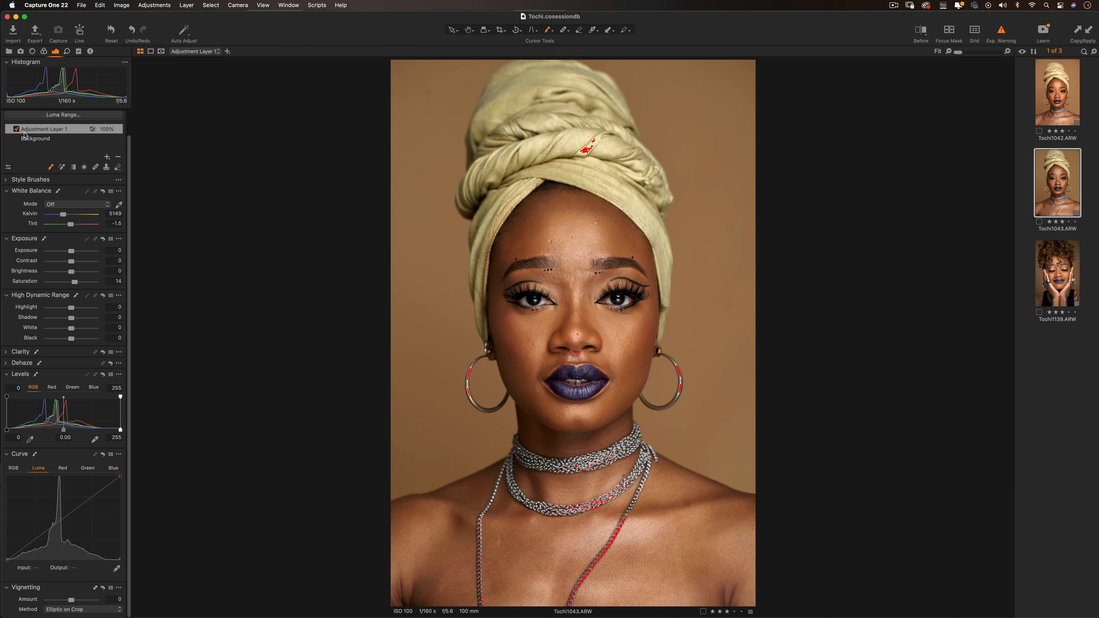
- Compare the portrait with and without the saturation adjustment layer, and turn off the exposure warning
{"action": "left_click", "coordinate": [16, 129]}
{"action": "left_click", "coordinate": [16, 130]}
{"action": "left_click", "coordinate": [17, 130]}
{"action": "left_click", "coordinate": [17, 130]}
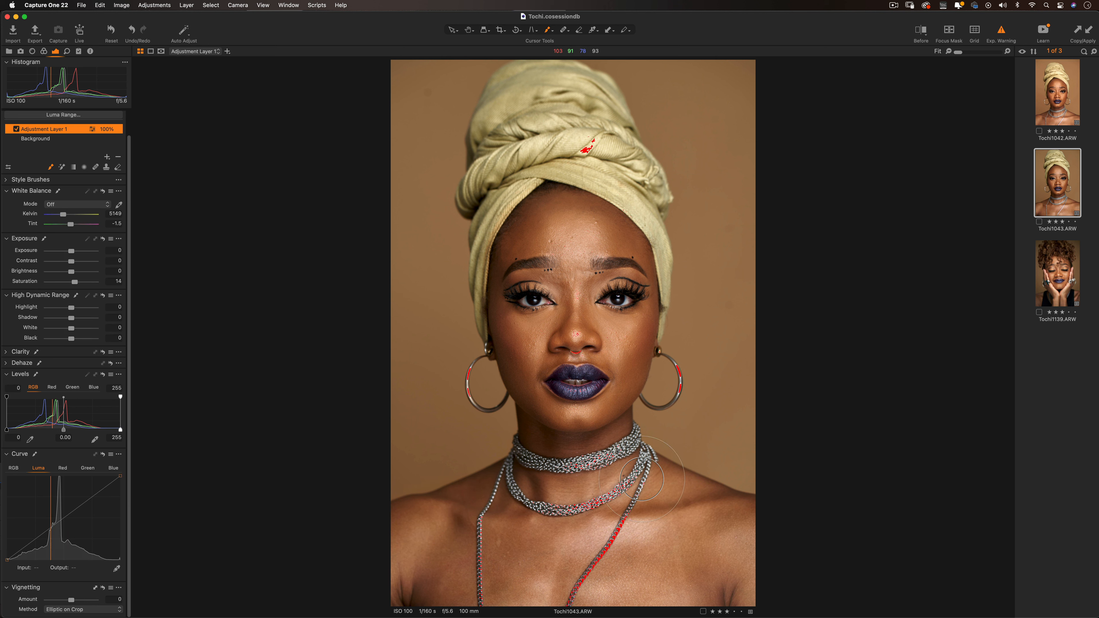
{"action": "left_click", "coordinate": [1001, 32]}
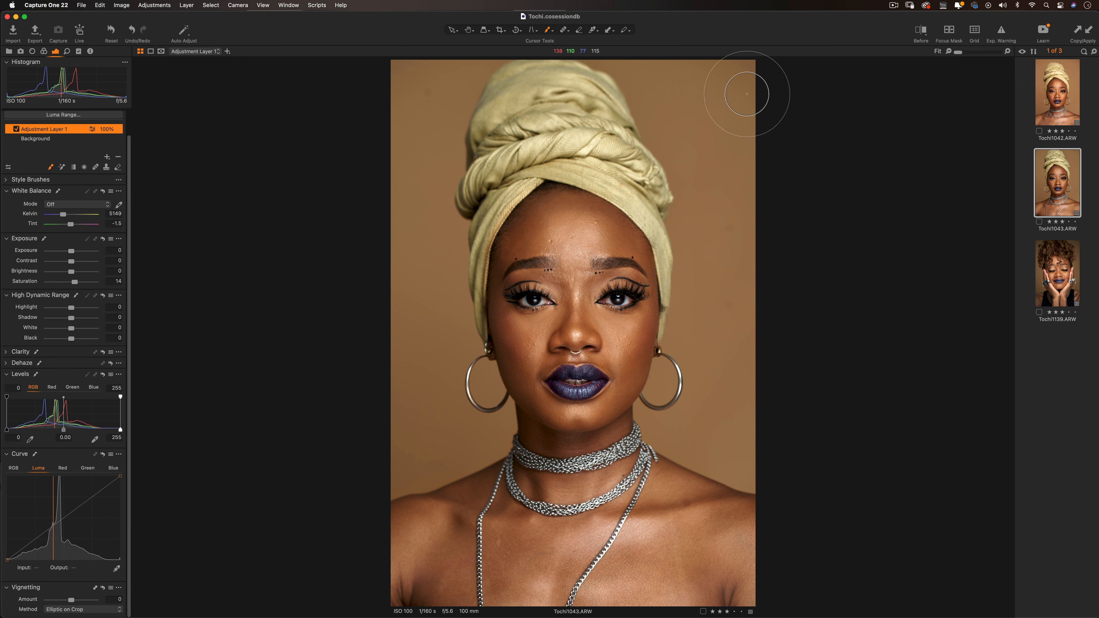
- Warm the Background layer's white balance by setting Kelvin to 5413 and Tint to -0.3
{"action": "left_click", "coordinate": [57, 139]}
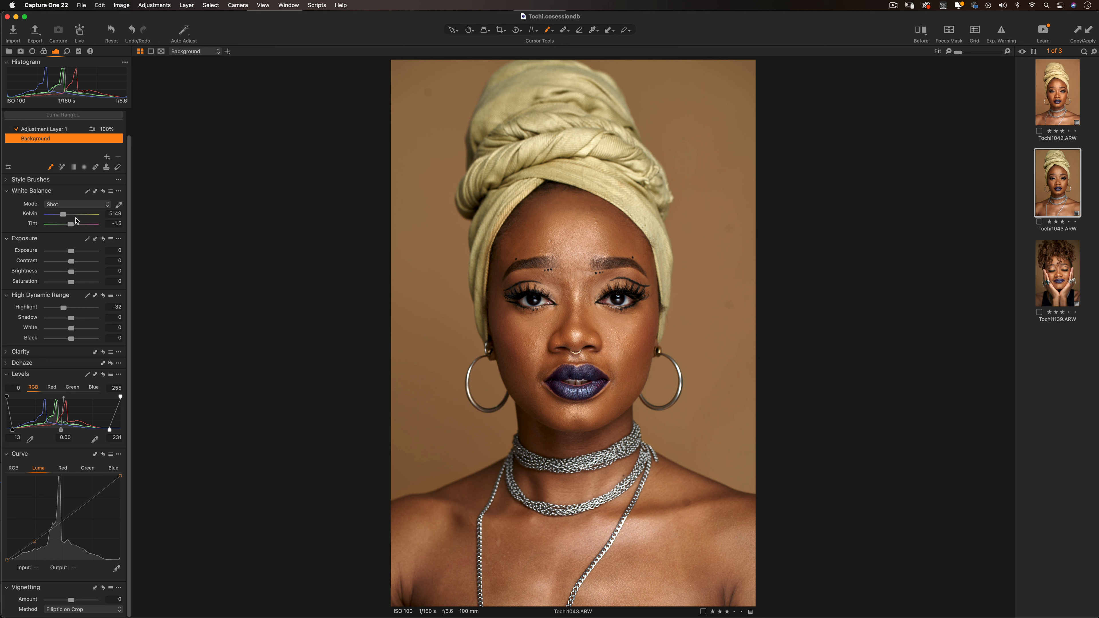
{"action": "left_click", "coordinate": [83, 204]}
{"action": "left_click", "coordinate": [83, 206]}
{"action": "left_click", "coordinate": [76, 206]}
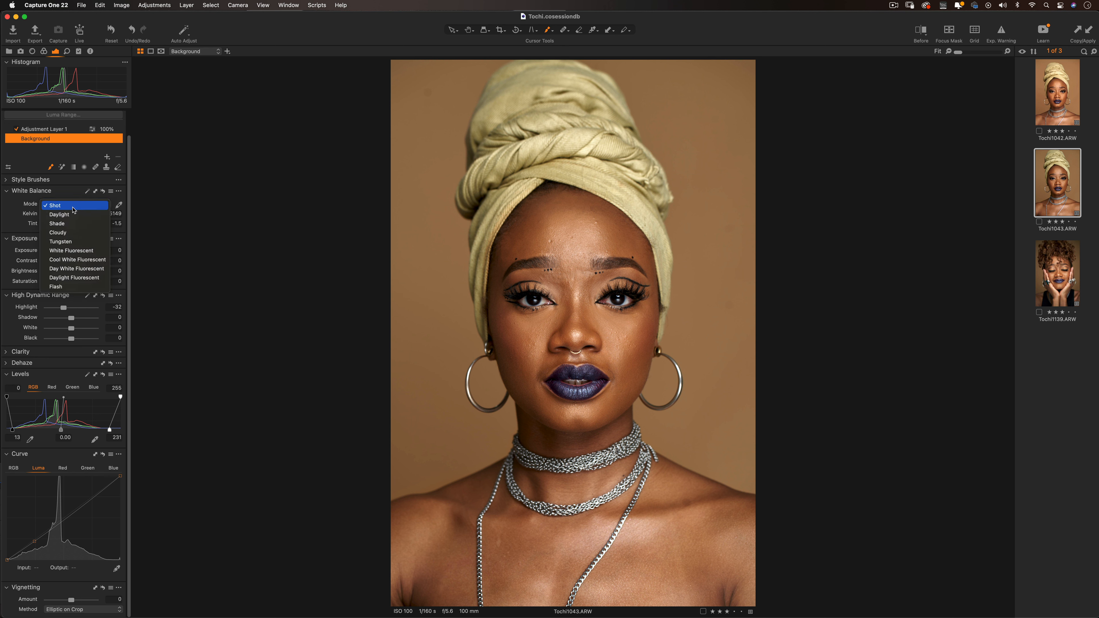
{"action": "left_click", "coordinate": [76, 209]}
{"action": "left_click", "coordinate": [83, 206]}
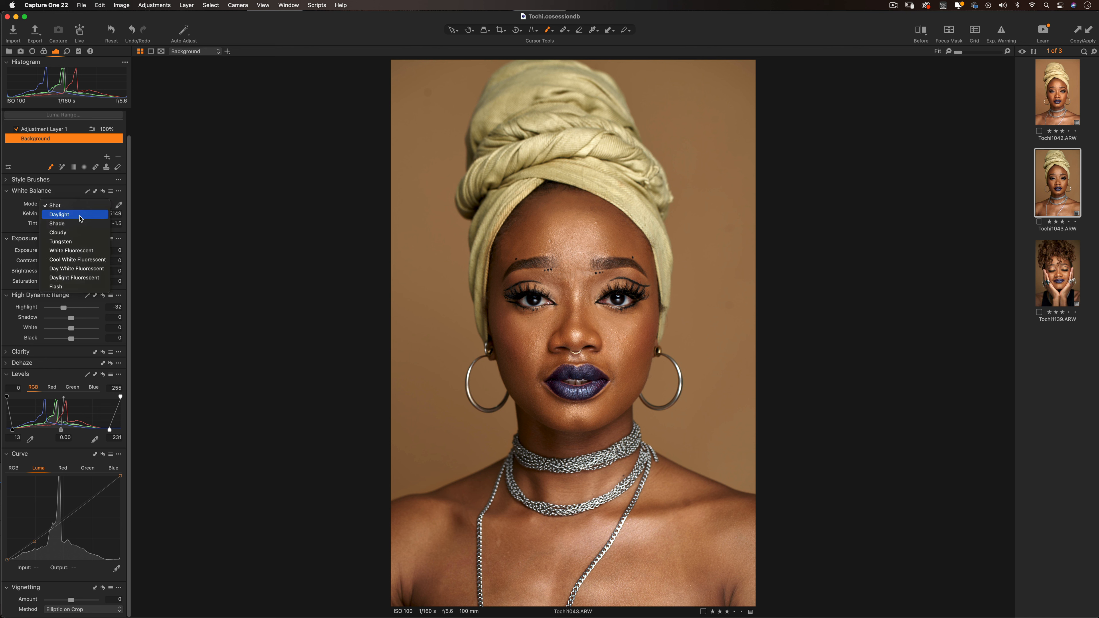
{"action": "left_click", "coordinate": [23, 212]}
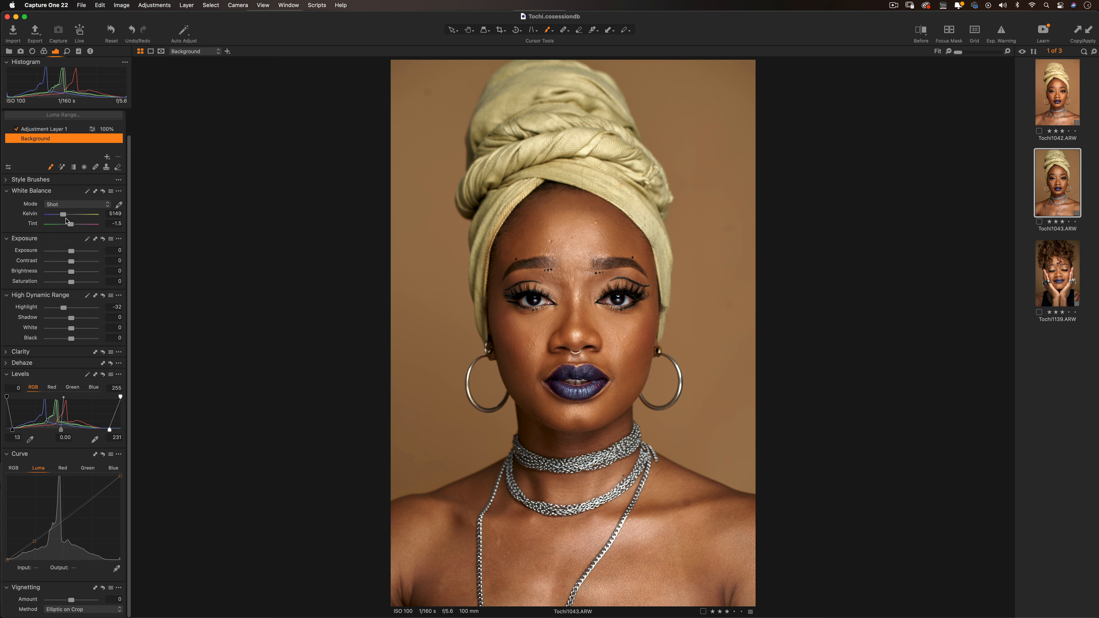
{"action": "mouse_move", "coordinate": [63, 217]}
{"action": "left_mouse_down"}
{"action": "mouse_move", "coordinate": [76, 233]}
{"action": "mouse_move", "coordinate": [63, 215]}
{"action": "left_mouse_up"}
{"action": "left_click_drag", "start_coordinate": [72, 225], "coordinate": [72, 229]}
- Compare the edited portrait with the original using the Before/After view
{"action": "left_click", "coordinate": [924, 36]}
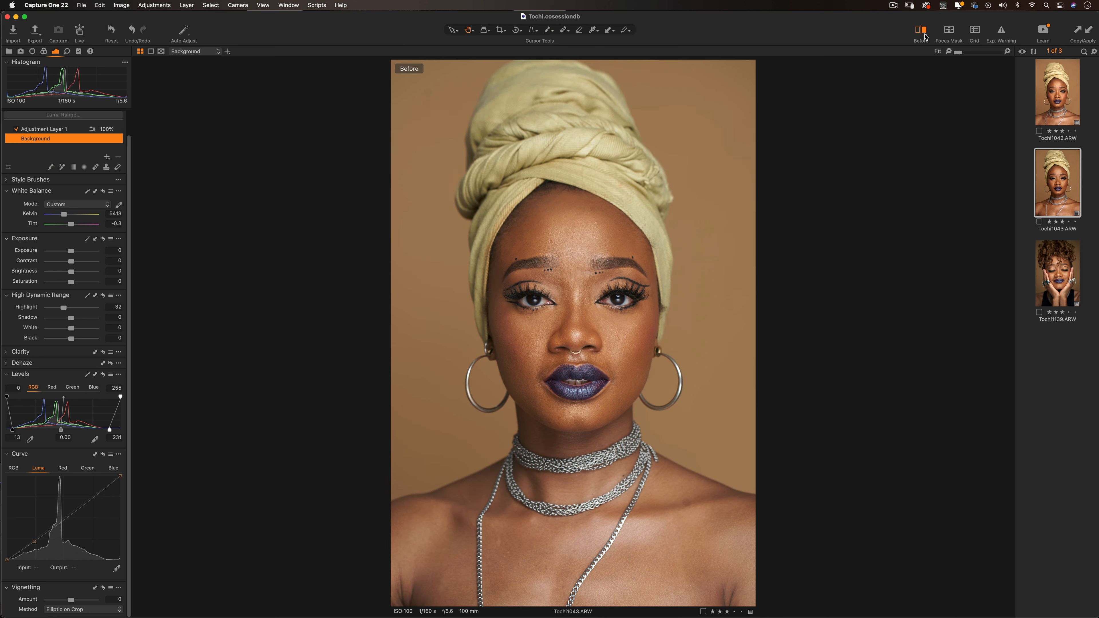
{"action": "left_click", "coordinate": [921, 34]}
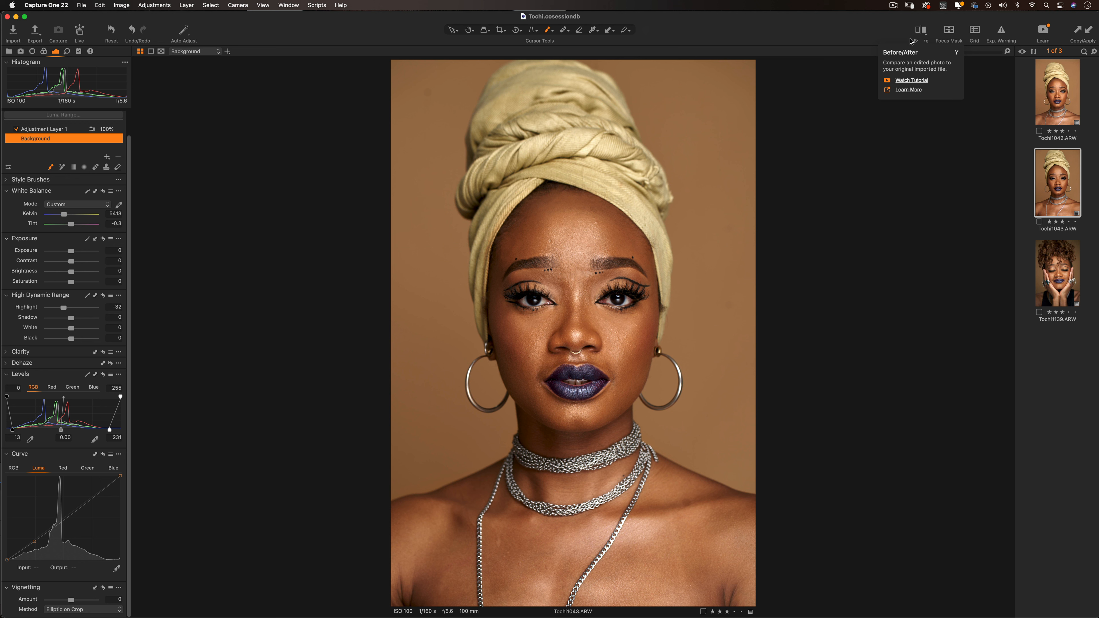
{"action": "left_click", "coordinate": [921, 35]}
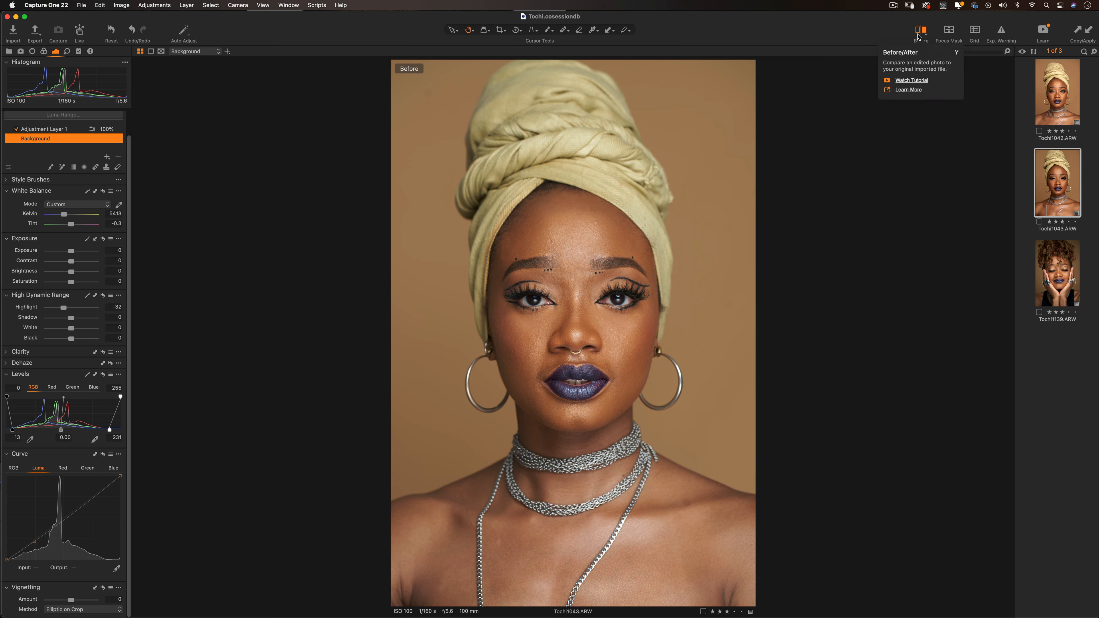
{"action": "left_click", "coordinate": [920, 32]}
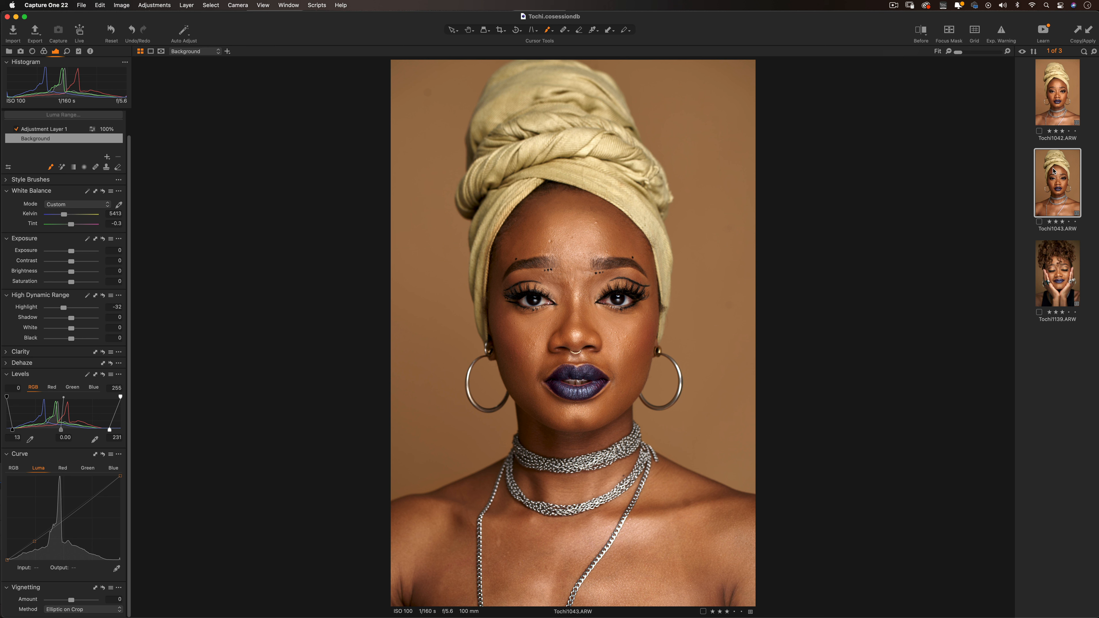
- Send Tochi1043.ARW to Adobe Photoshop 2022 for further editing
{"action": "right_click", "coordinate": [1052, 177]}
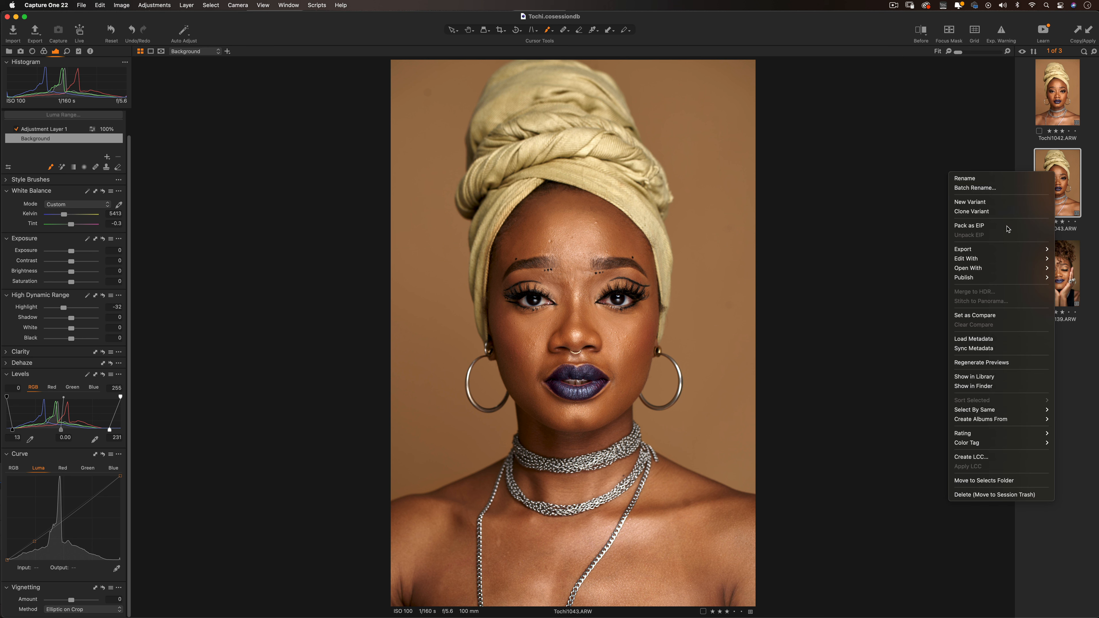
{"action": "mouse_move", "coordinate": [973, 258]}
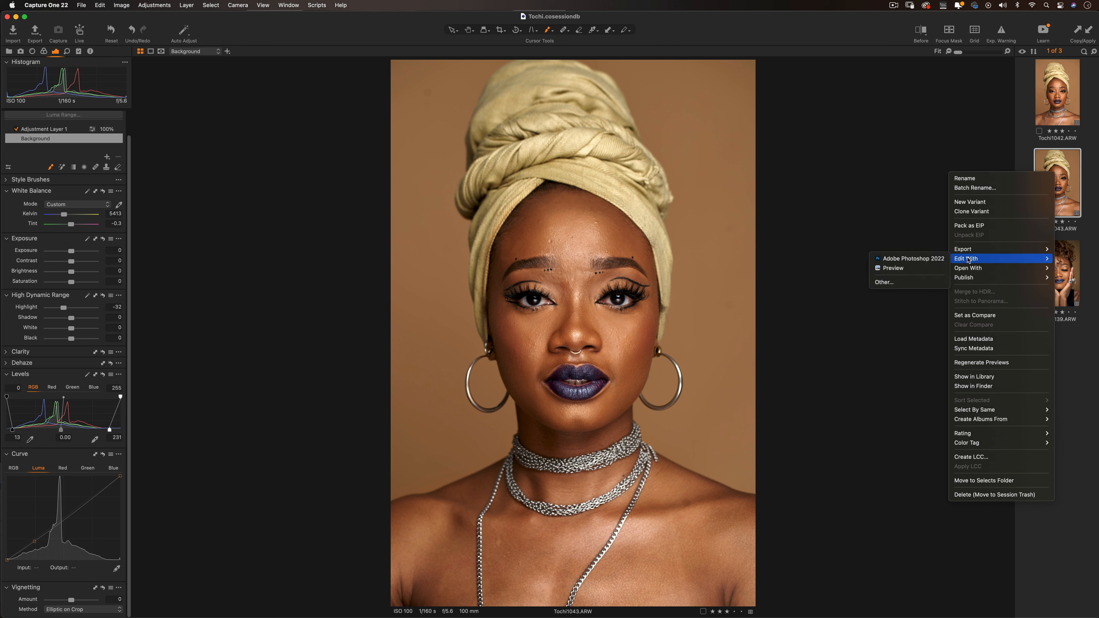
{"action": "left_click", "coordinate": [916, 259]}
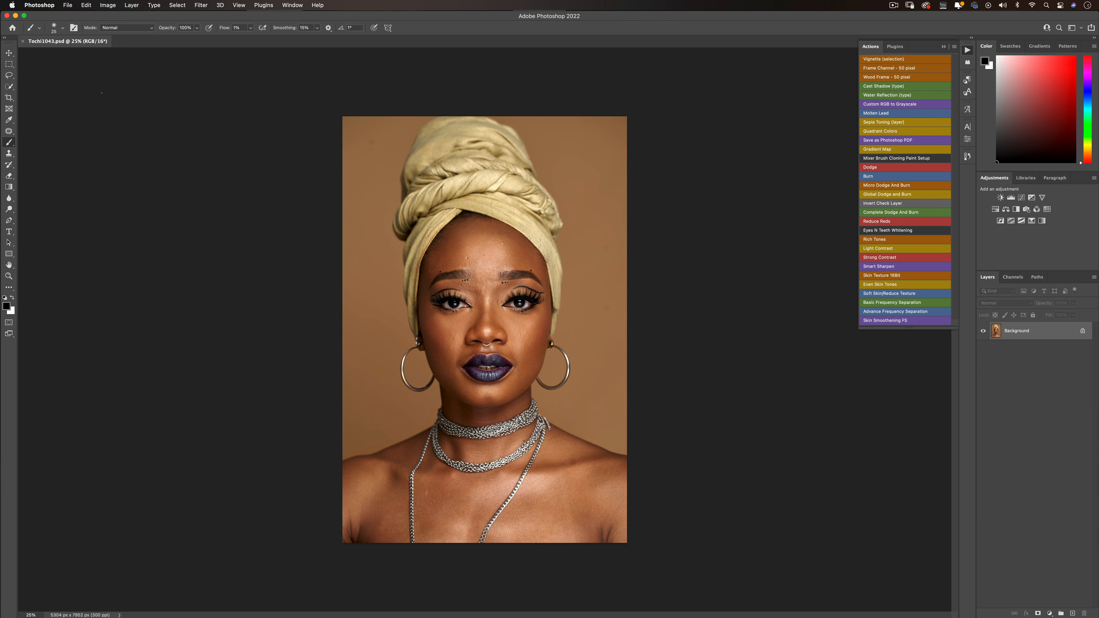
- Run the Basic Frequency Separation action, previewing the blur on the skin and confirming a Gaussian Blur radius slightly above 8.5 pixels
{"action": "key", "text": "v"}
{"action": "scroll", "coordinate": [467, 332], "scroll_direction": "up", "scroll_amount": 1}
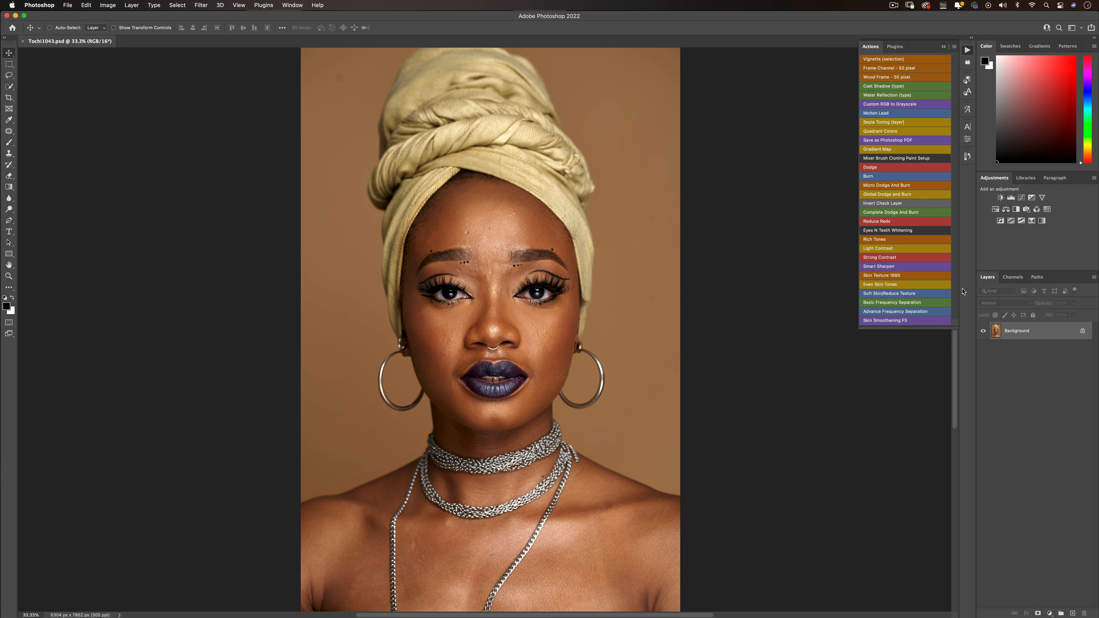
{"action": "left_click", "coordinate": [893, 312]}
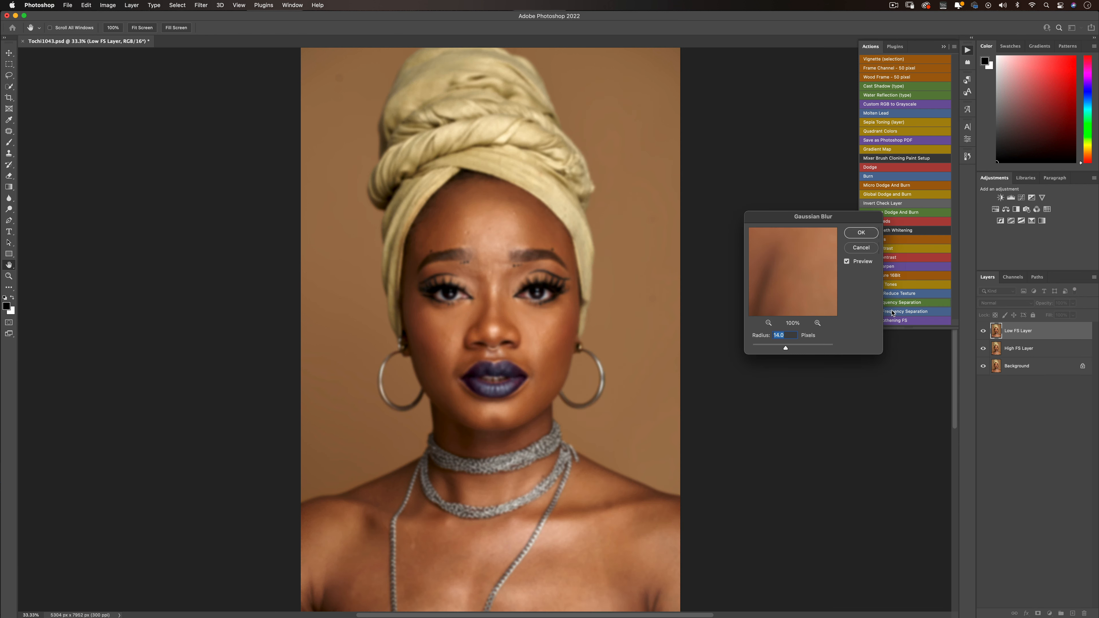
{"action": "left_click", "coordinate": [496, 319]}
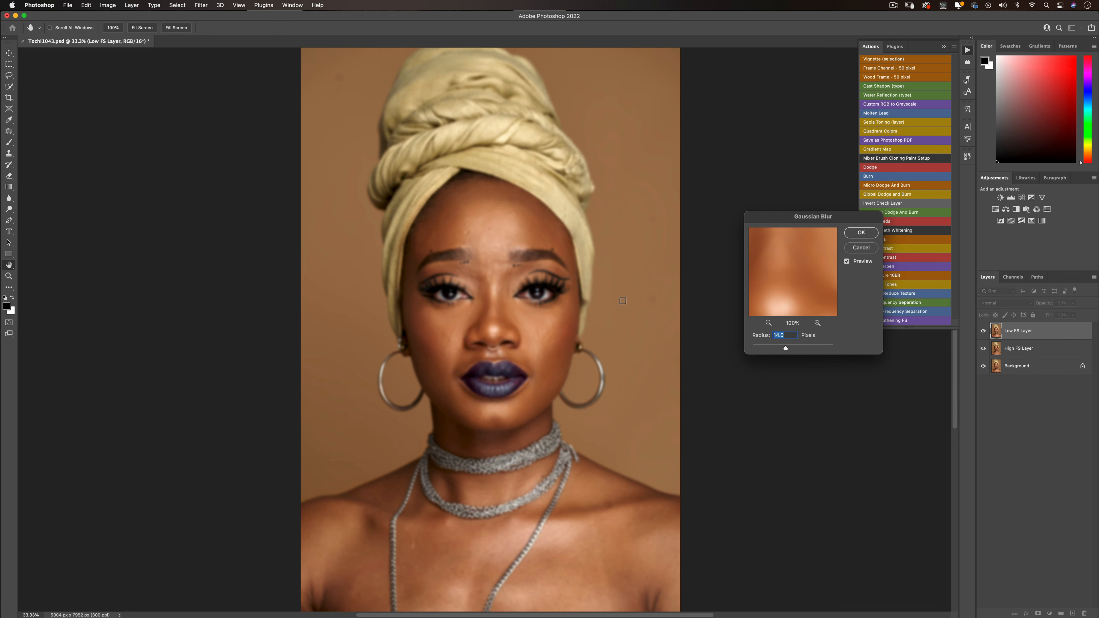
{"action": "mouse_move", "coordinate": [784, 289]}
{"action": "left_mouse_down"}
{"action": "mouse_move", "coordinate": [814, 293]}
{"action": "mouse_move", "coordinate": [768, 307]}
{"action": "mouse_move", "coordinate": [807, 293]}
{"action": "mouse_move", "coordinate": [798, 292]}
{"action": "left_mouse_up"}
{"action": "left_click_drag", "start_coordinate": [785, 348], "coordinate": [781, 348]}
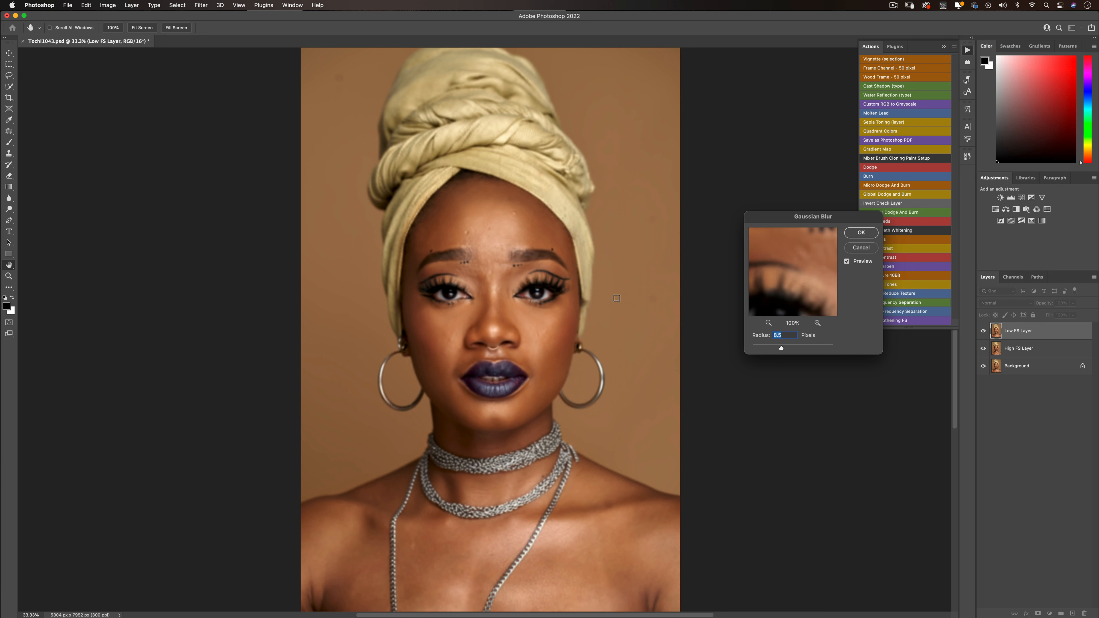
{"action": "left_click", "coordinate": [478, 238]}
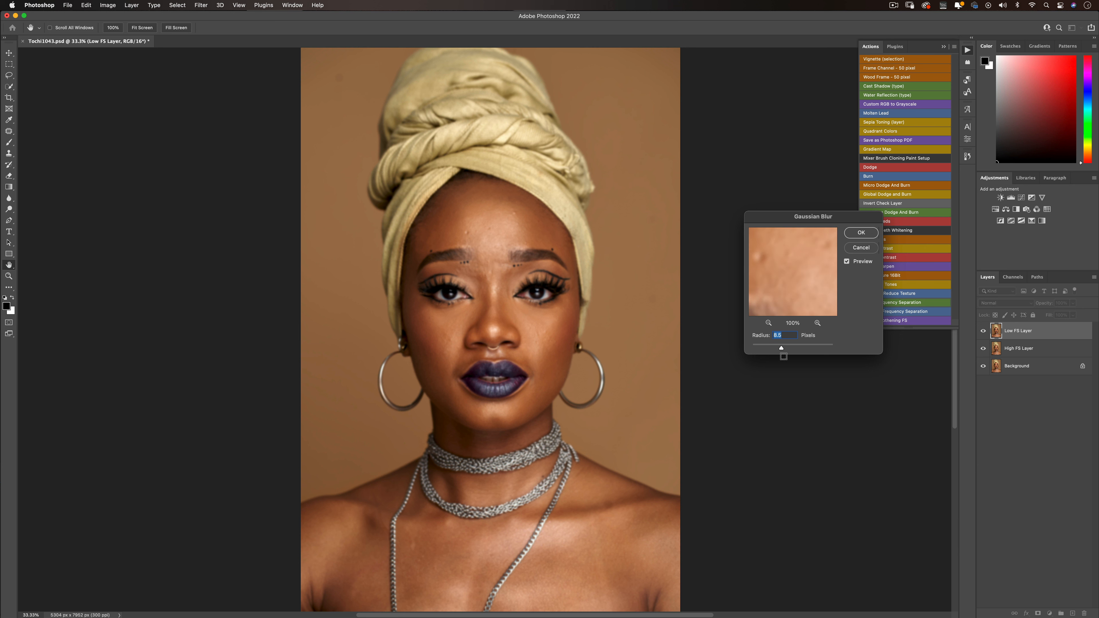
{"action": "left_click_drag", "start_coordinate": [781, 348], "coordinate": [783, 350]}
{"action": "left_click", "coordinate": [854, 234]}
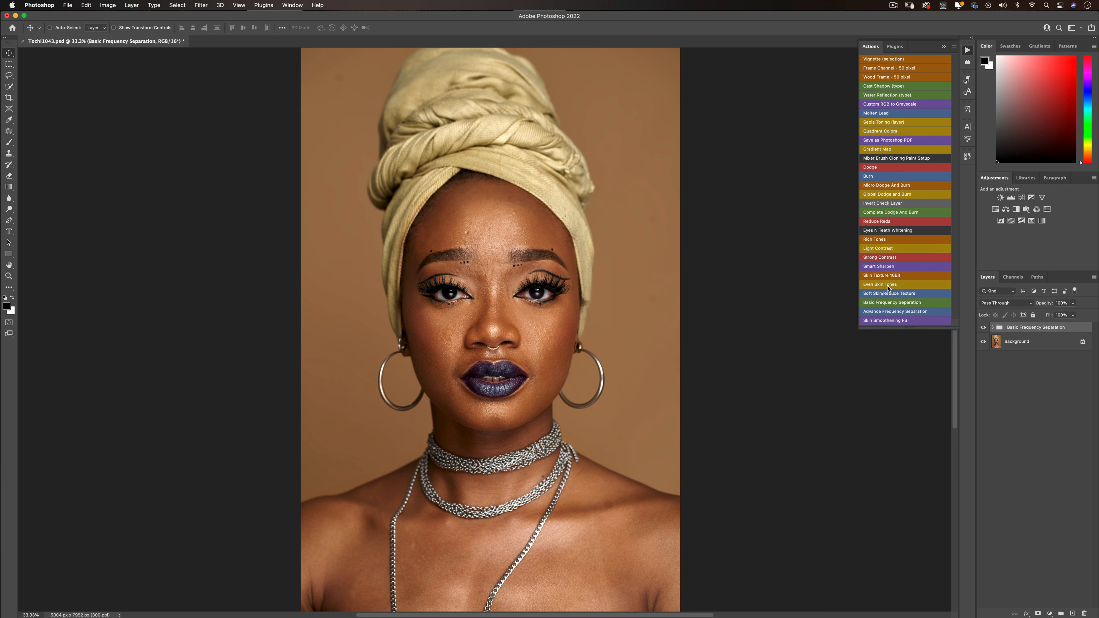
- Select the High FS Layer inside the Basic Frequency Separation group and ready the Clone Stamp tool with sampling kept on Current Layer
{"action": "left_click", "coordinate": [992, 327]}
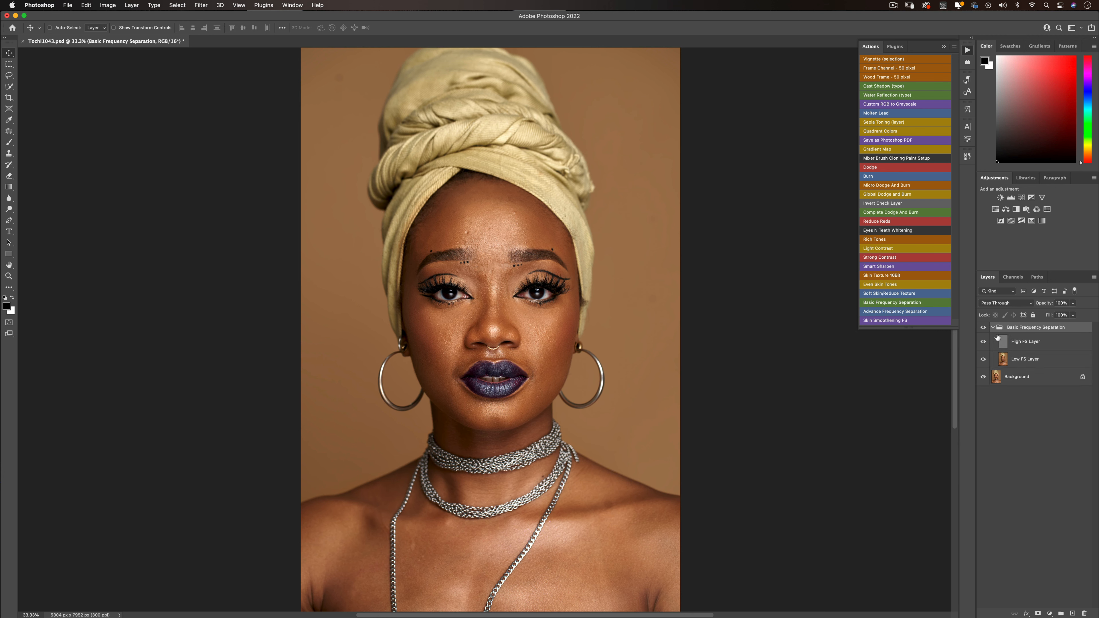
{"action": "left_click", "coordinate": [1008, 342]}
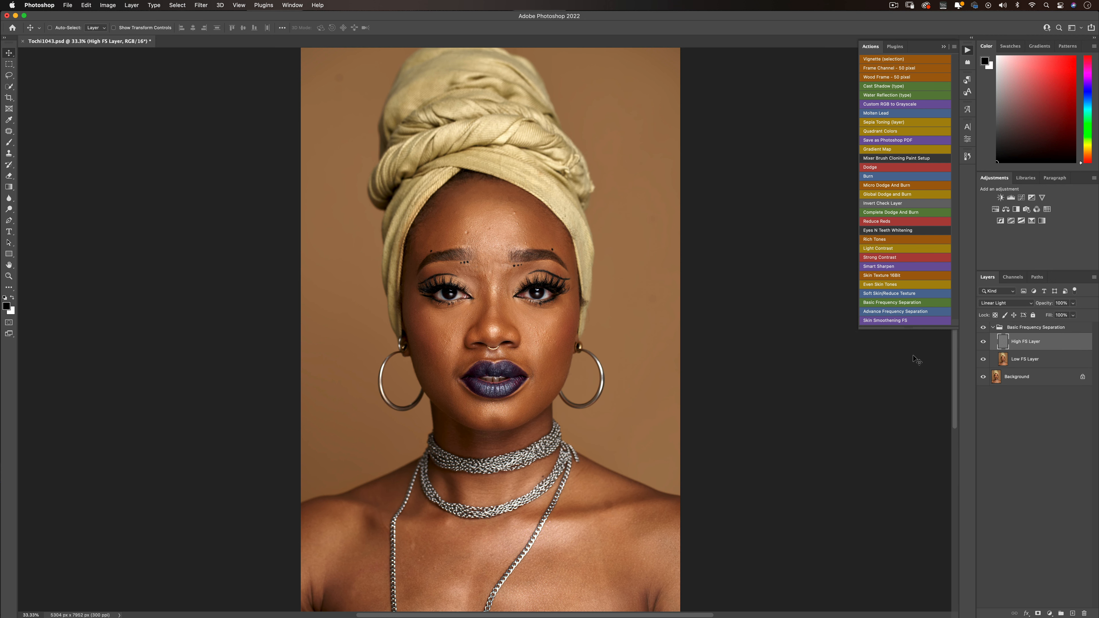
{"action": "key", "text": "z"}
{"action": "left_click_drag", "start_coordinate": [497, 229], "coordinate": [509, 263]}
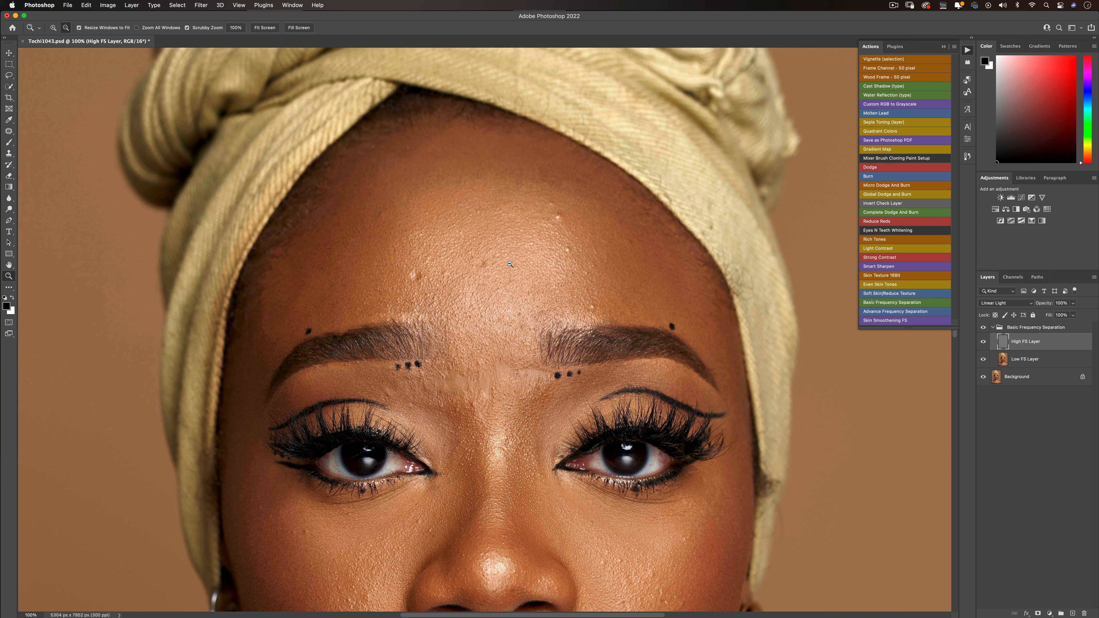
{"action": "key", "text": "s"}
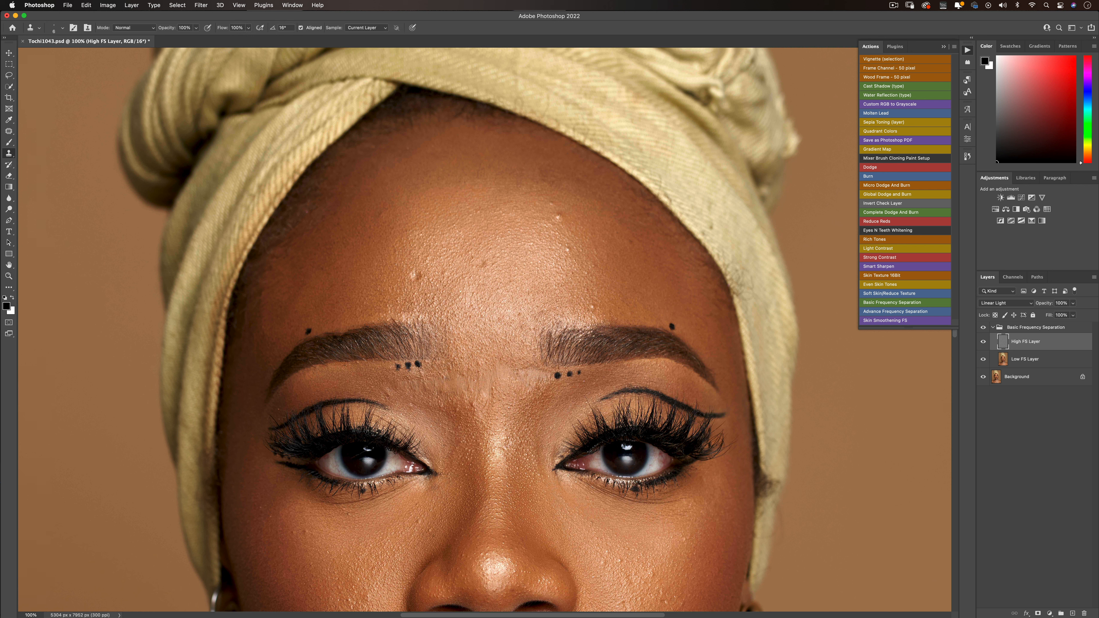
{"action": "left_click", "coordinate": [365, 28]}
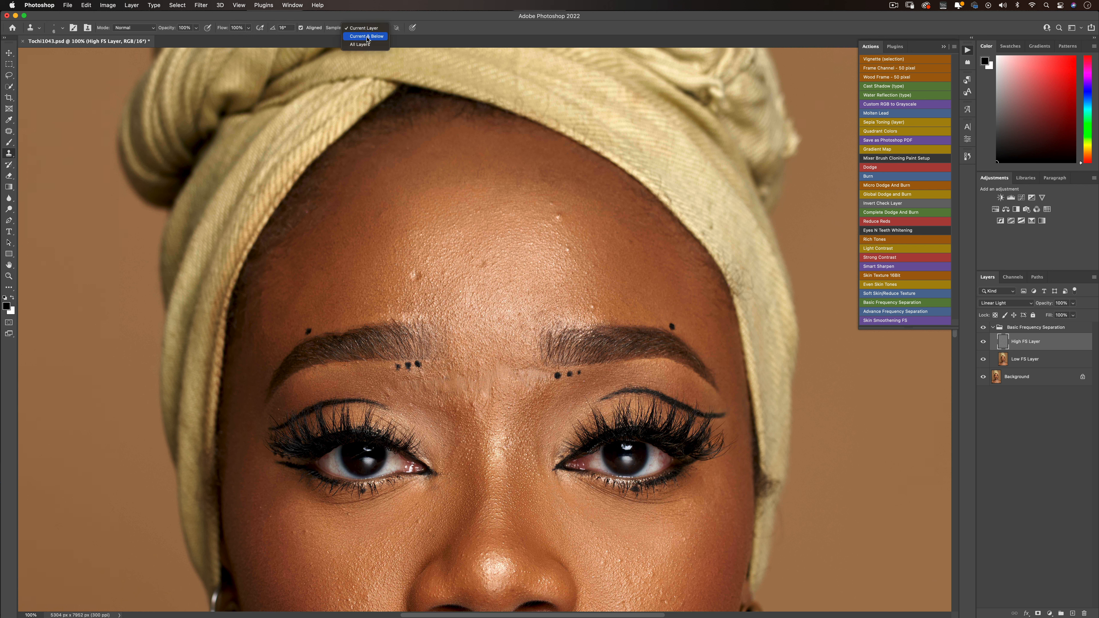
{"action": "left_click", "coordinate": [364, 28]}
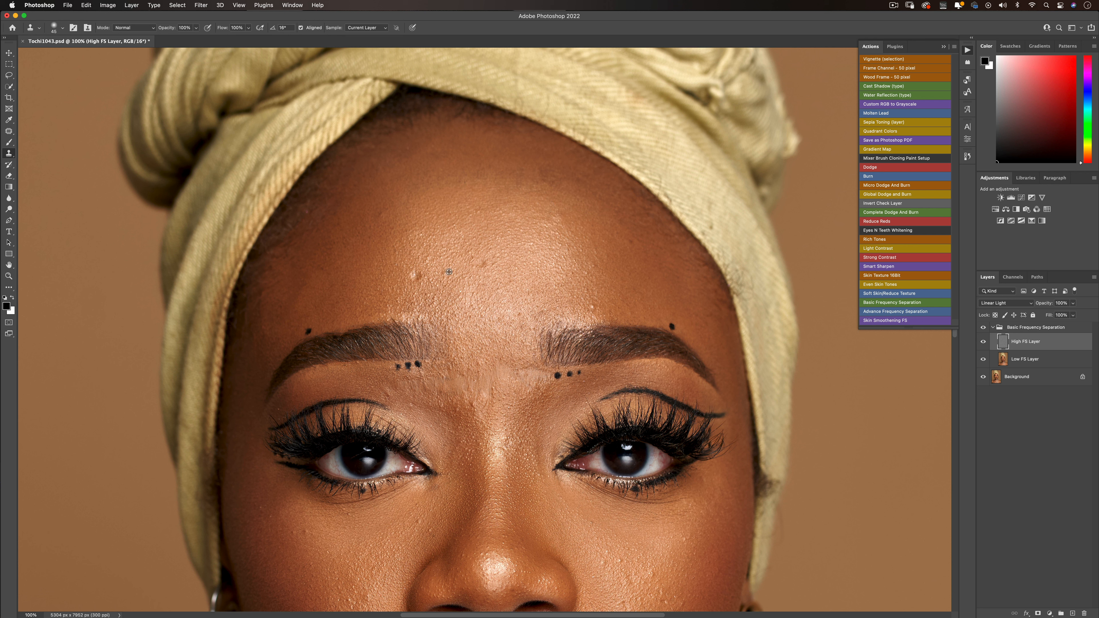
- Clone out the bumps on the forehead of the High FS Layer, adjusting the brush size to fit each blemish
{"action": "left_click", "coordinate": [417, 276]}
{"action": "key", "text": "bracketleft"}
{"action": "key", "text": "bracketright"}
{"action": "left_click", "coordinate": [414, 276]}
- Try cloning skin texture over the lower cheek beside the mouth, and undo that attempt
{"action": "left_click_drag", "start_coordinate": [579, 413], "coordinate": [582, 213]}
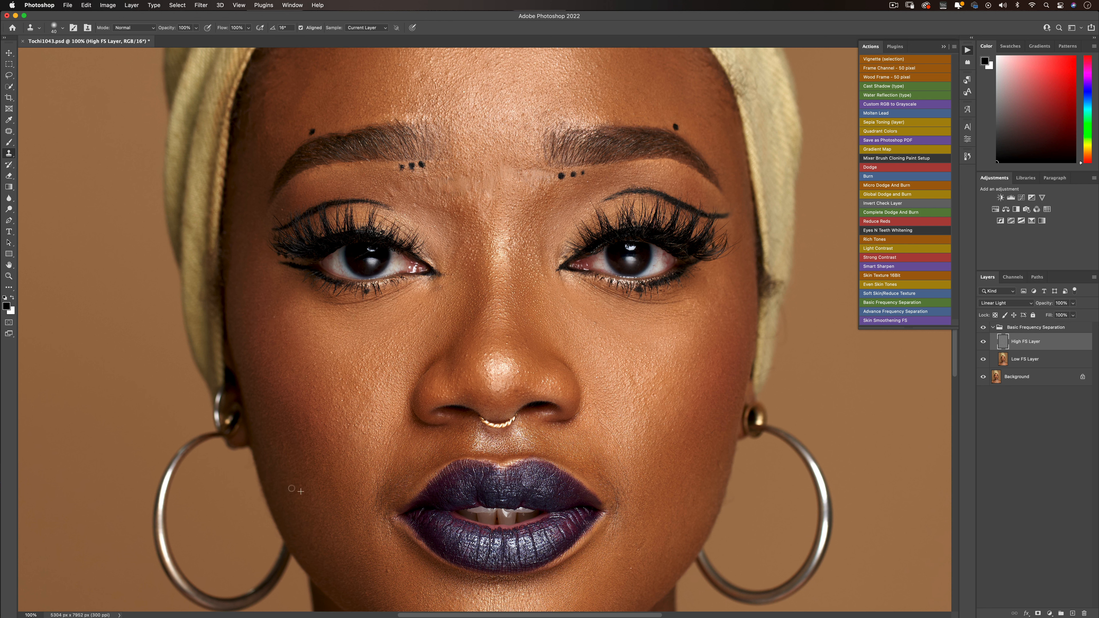
{"action": "left_click", "coordinate": [348, 481]}
{"action": "key", "text": "super+z"}
- Clone clean skin texture over the flaws around the mouth corners and lips on the High FS Layer
{"action": "left_click_drag", "start_coordinate": [574, 382], "coordinate": [526, 166]}
{"action": "key", "text": "bracketleft"}
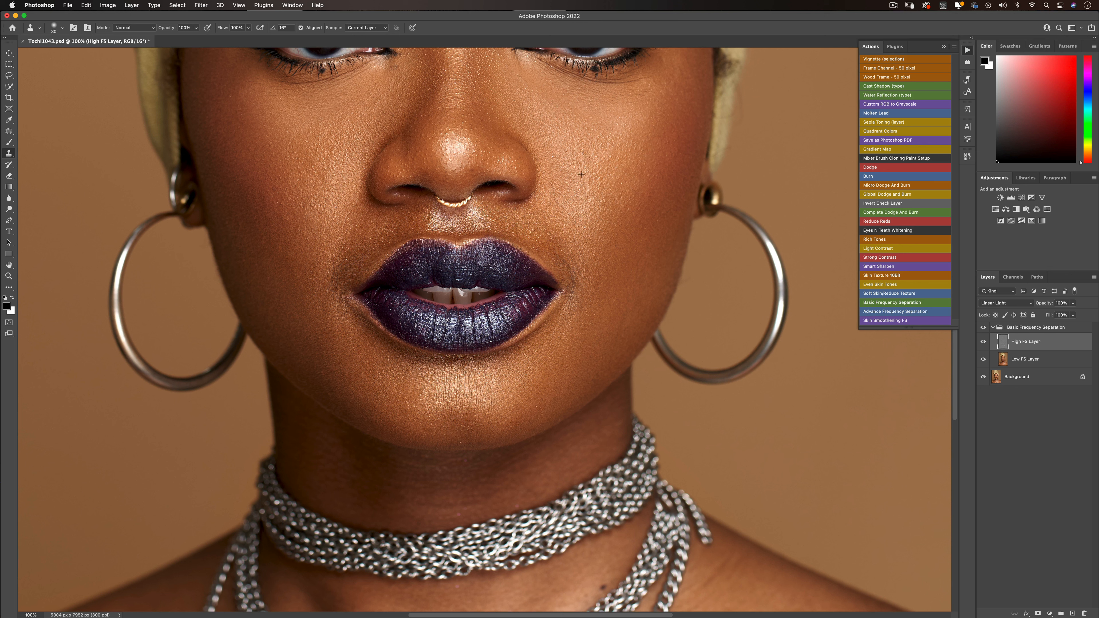
{"action": "scroll", "coordinate": [586, 166], "scroll_direction": "up", "scroll_amount": 2}
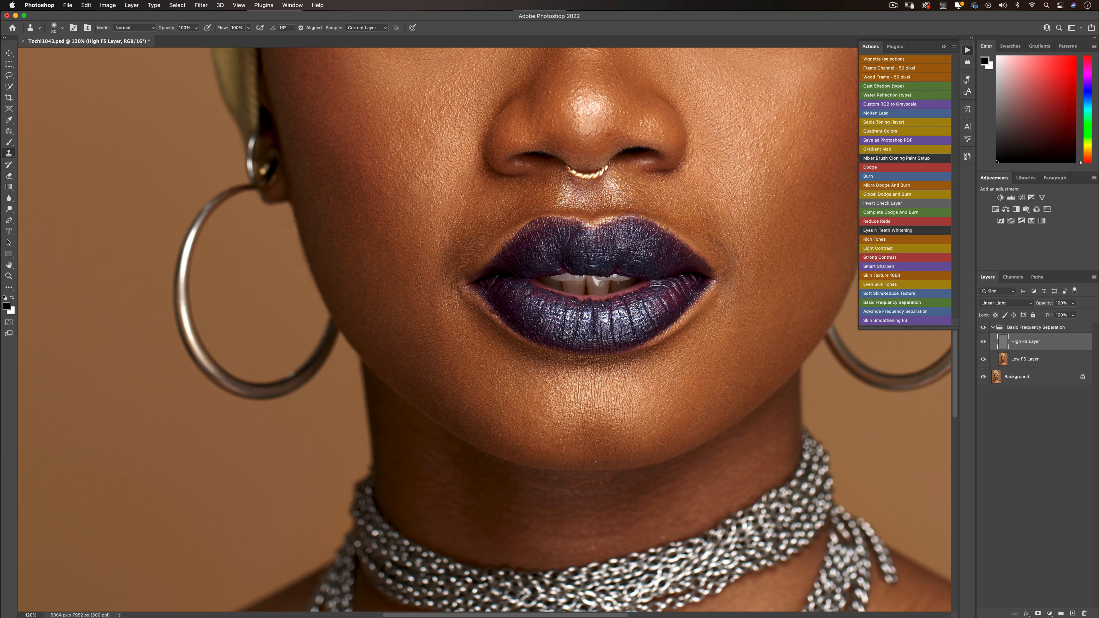
{"action": "left_click", "coordinate": [733, 254], "text": "alt"}
{"action": "left_click_drag", "start_coordinate": [722, 243], "coordinate": [727, 257]}
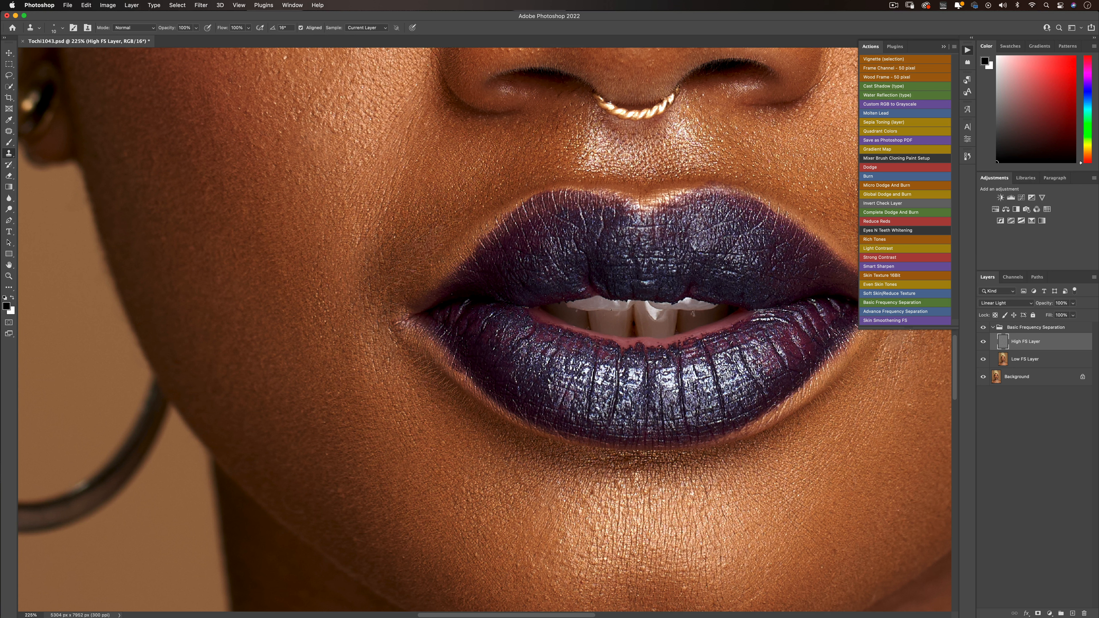
{"action": "scroll", "coordinate": [702, 191], "scroll_direction": "right", "scroll_amount": 5}
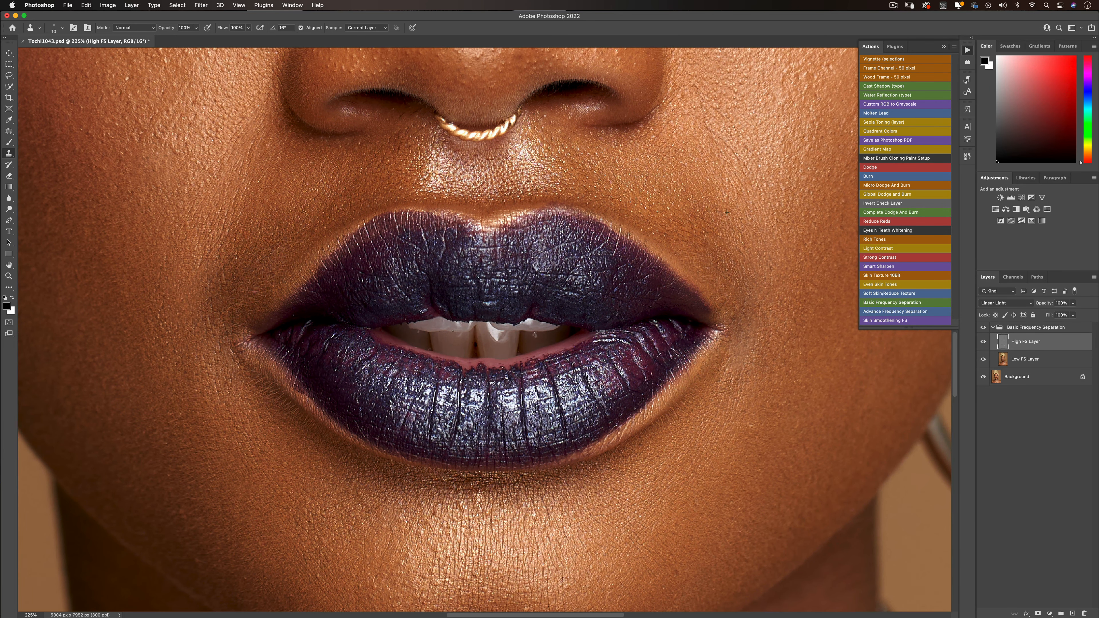
{"action": "key", "text": "super+minus"}
{"action": "key", "text": "super+minus"}
{"action": "key", "text": "super+minus"}
{"action": "key", "text": "super+minus"}
{"action": "left_click_drag", "start_coordinate": [604, 160], "coordinate": [746, 254]}
{"action": "key", "text": "]"}
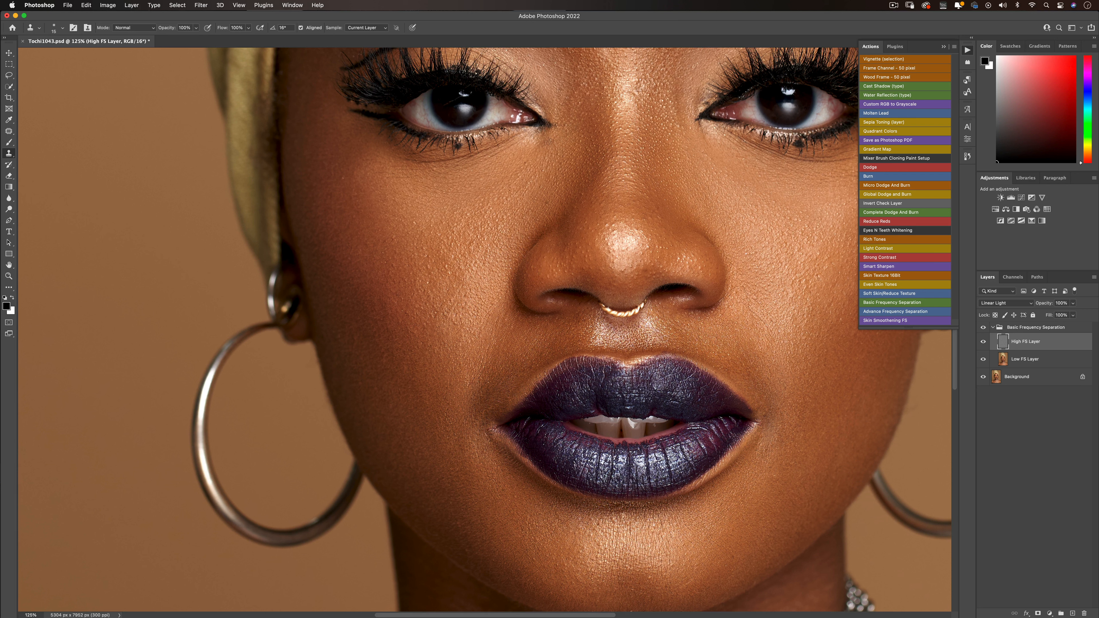
- Enlarge the Clone Stamp brush to 60 px and clone out the small spots on the chest between the necklace chains
{"action": "key", "text": "super+0"}
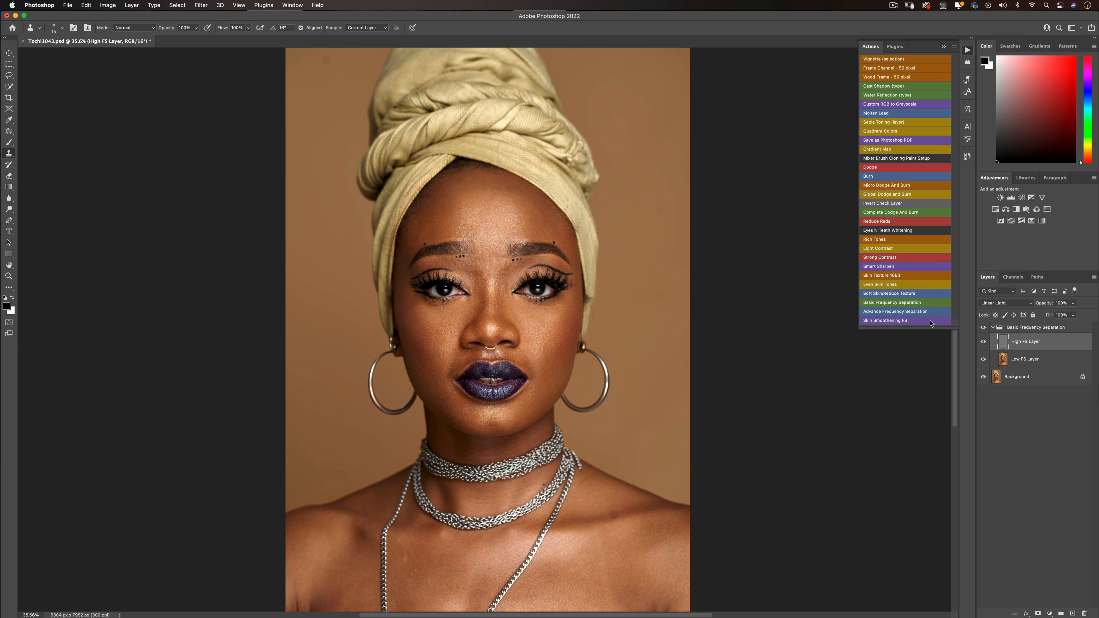
{"action": "scroll", "coordinate": [548, 380], "scroll_direction": "down", "scroll_amount": 8}
{"action": "scroll", "coordinate": [548, 379], "scroll_direction": "left", "scroll_amount": 2}
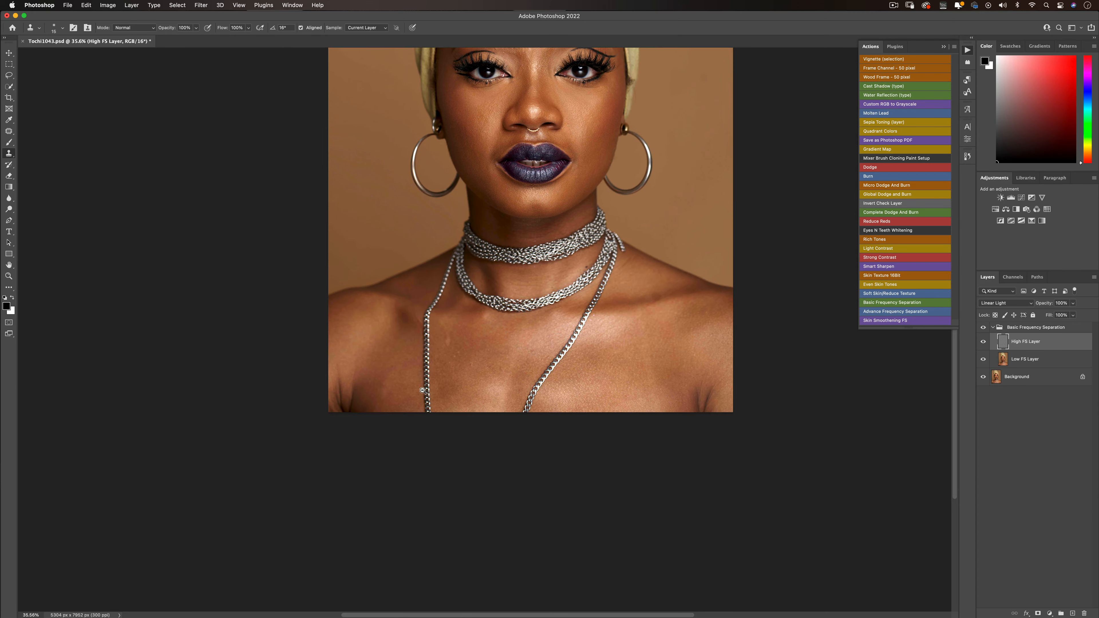
{"action": "scroll", "coordinate": [440, 368], "scroll_direction": "up", "scroll_amount": 3}
{"action": "key", "text": "bracketright"}
{"action": "key", "text": "bracketright"}
{"action": "key", "text": "bracketright"}
{"action": "key", "text": "bracketright"}
{"action": "key", "text": "bracketright"}
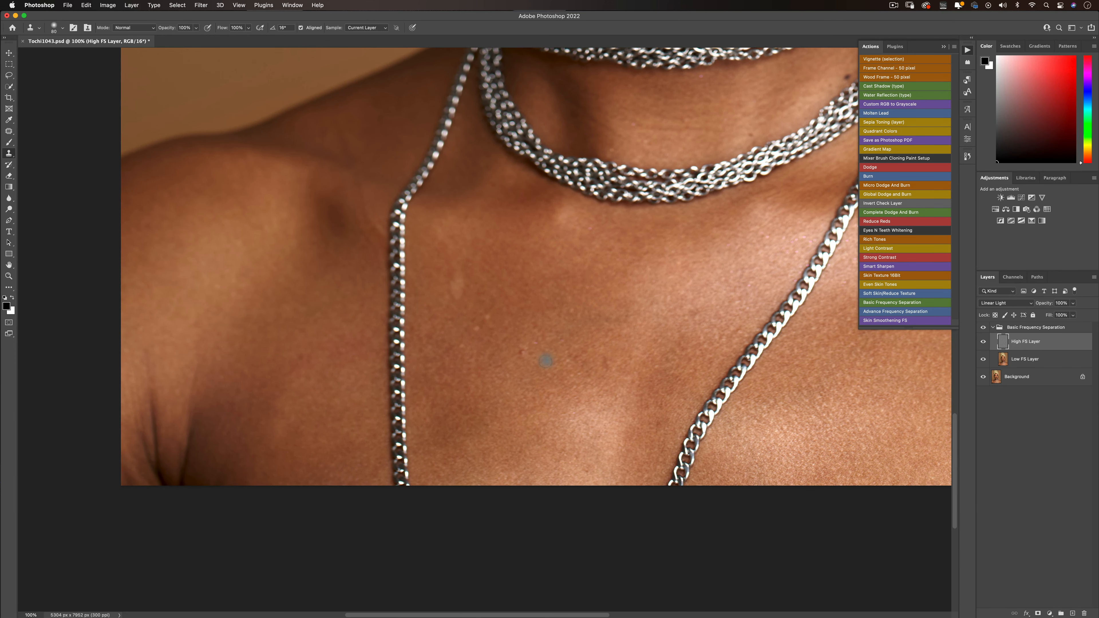
{"action": "left_click", "coordinate": [497, 364], "text": "alt"}
{"action": "left_click", "coordinate": [487, 317]}
{"action": "left_click", "coordinate": [477, 329]}
{"action": "left_click", "coordinate": [484, 344]}
- Enlarge the Clone Stamp brush to 80 px and check the shoulder skin and the whole portrait for remaining blemishes
{"action": "scroll", "coordinate": [660, 340], "scroll_direction": "down", "scroll_amount": 2}
{"action": "scroll", "coordinate": [662, 329], "scroll_direction": "down", "scroll_amount": 1}
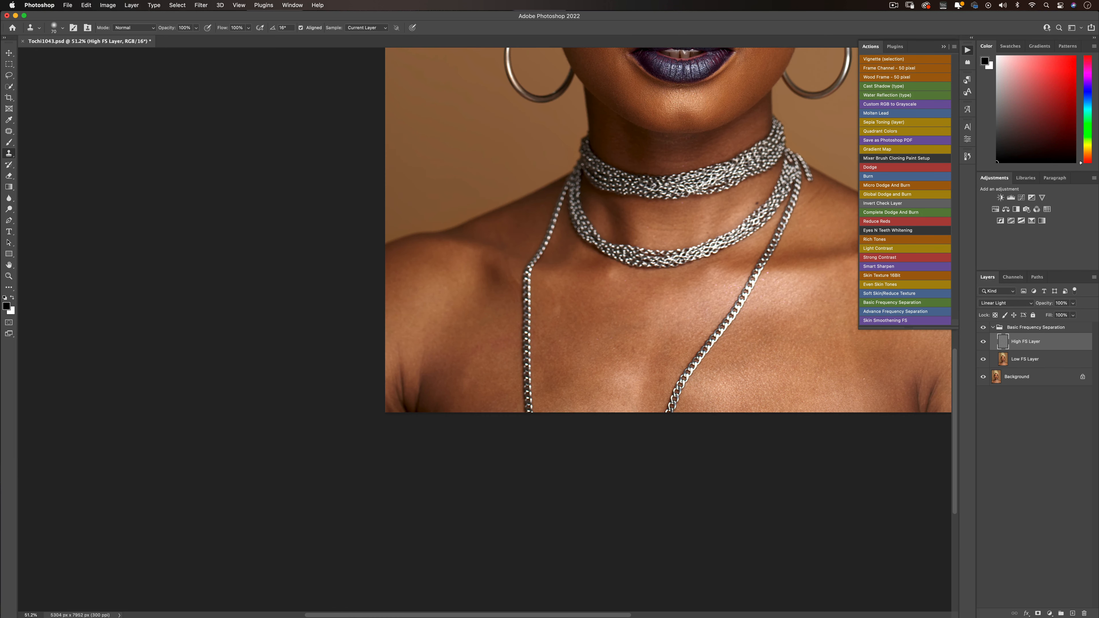
{"action": "scroll", "coordinate": [424, 370], "scroll_direction": "up", "scroll_amount": 1}
{"action": "key", "text": "bracketright"}
{"action": "key", "text": "bracketright"}
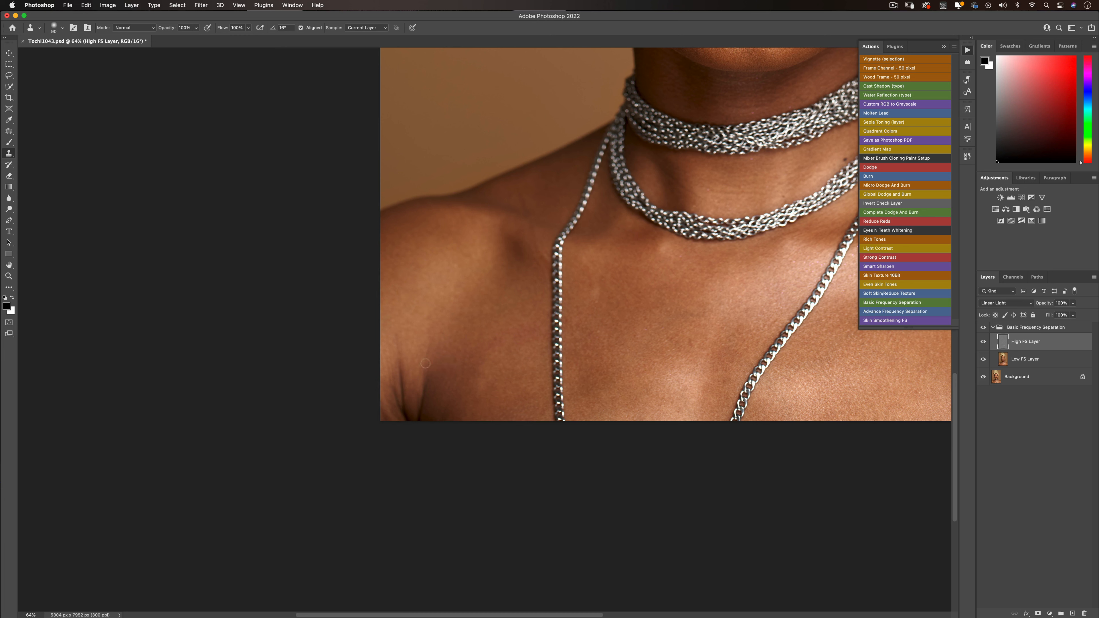
{"action": "key", "text": "super+0"}
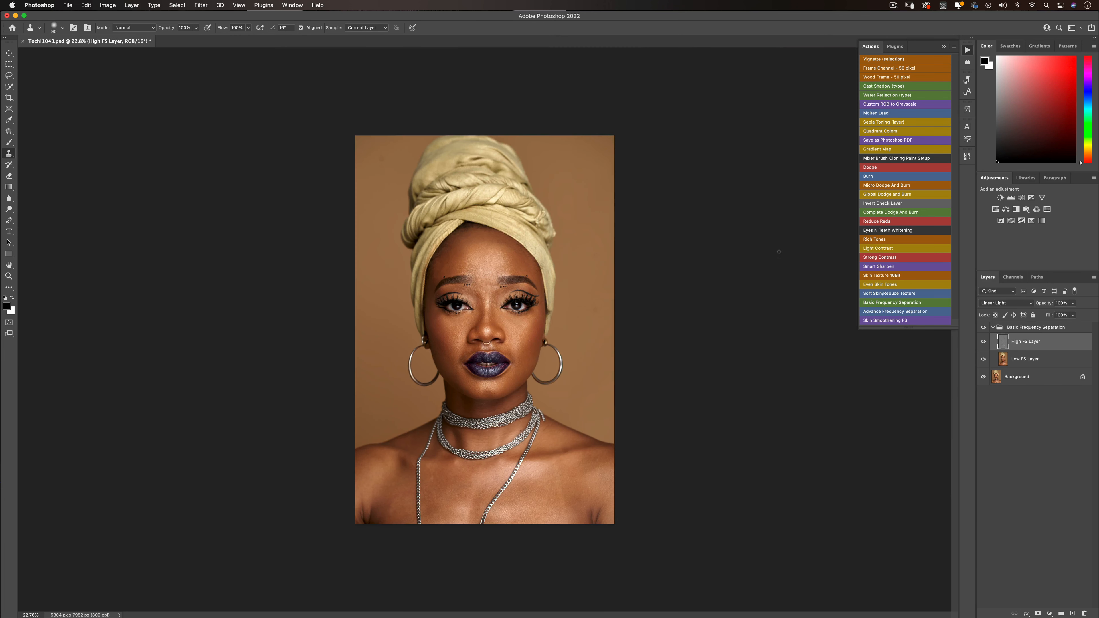
{"action": "scroll", "coordinate": [557, 405], "scroll_direction": "up", "scroll_amount": 4}
{"action": "scroll", "coordinate": [563, 414], "scroll_direction": "down", "scroll_amount": 3}
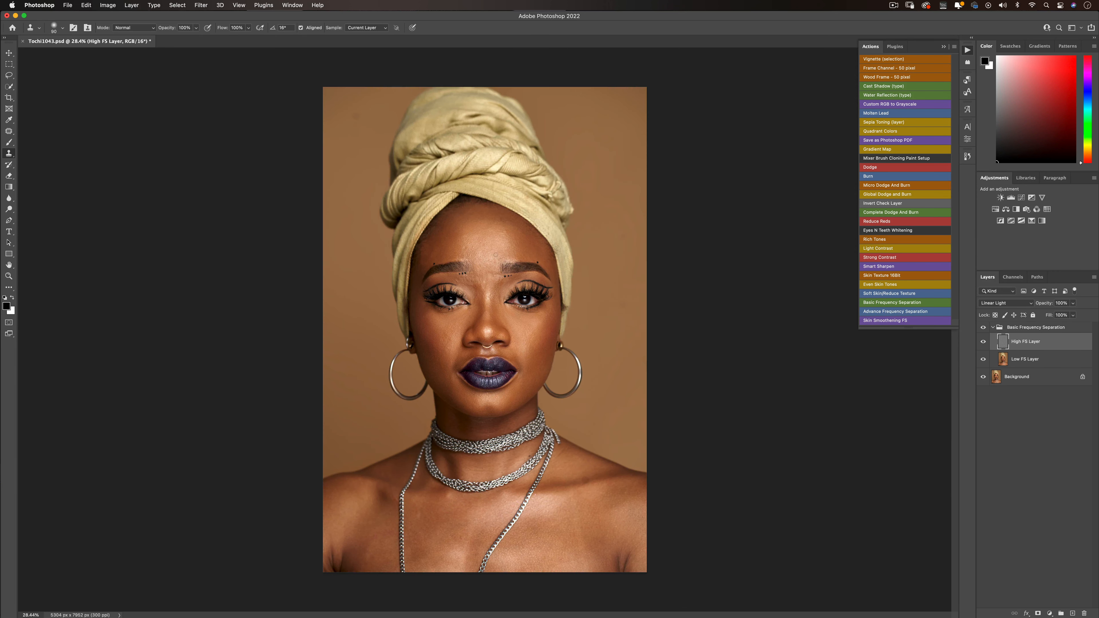
- Touch up the remaining texture flaws on the forehead above the eyebrows, adjusting the Clone Stamp brush size to suit
{"action": "scroll", "coordinate": [498, 233], "scroll_direction": "up", "scroll_amount": 10}
{"action": "key", "text": "bracketright"}
{"action": "key", "text": "bracketright"}
{"action": "key", "text": "bracketright"}
{"action": "key", "text": "bracketright"}
{"action": "key", "text": "bracketright"}
{"action": "key", "text": "bracketright"}
{"action": "key", "text": "bracketright"}
{"action": "key", "text": "bracketright"}
{"action": "key", "text": "bracketright"}
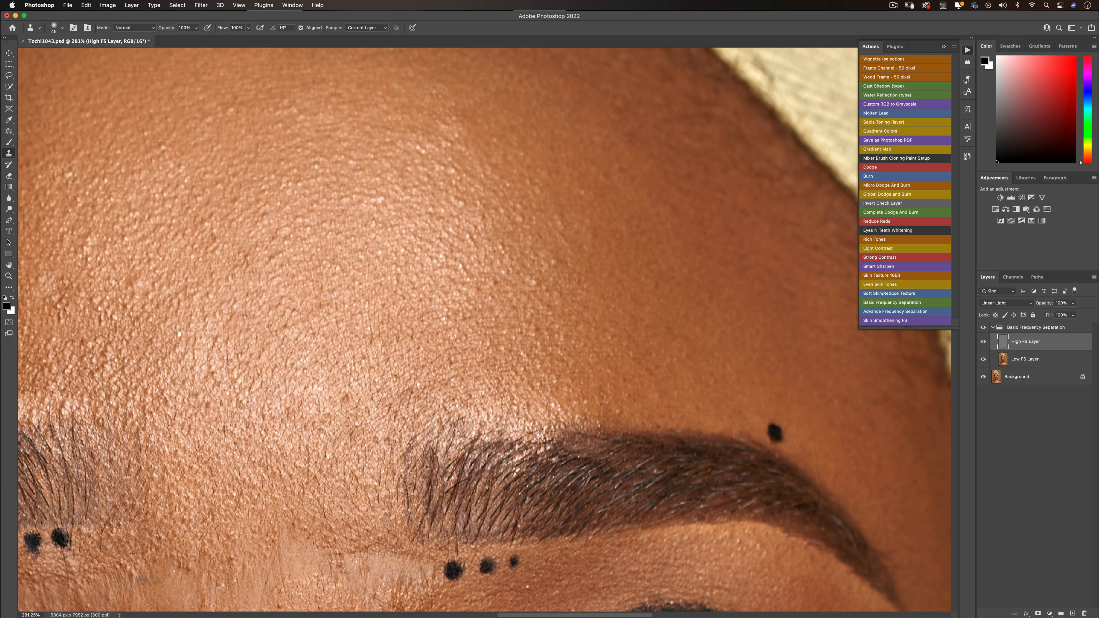
{"action": "key", "text": "bracketleft"}
{"action": "key", "text": "bracketleft"}
{"action": "key", "text": "bracketleft"}
{"action": "scroll", "coordinate": [544, 384], "scroll_direction": "down", "scroll_amount": 10}
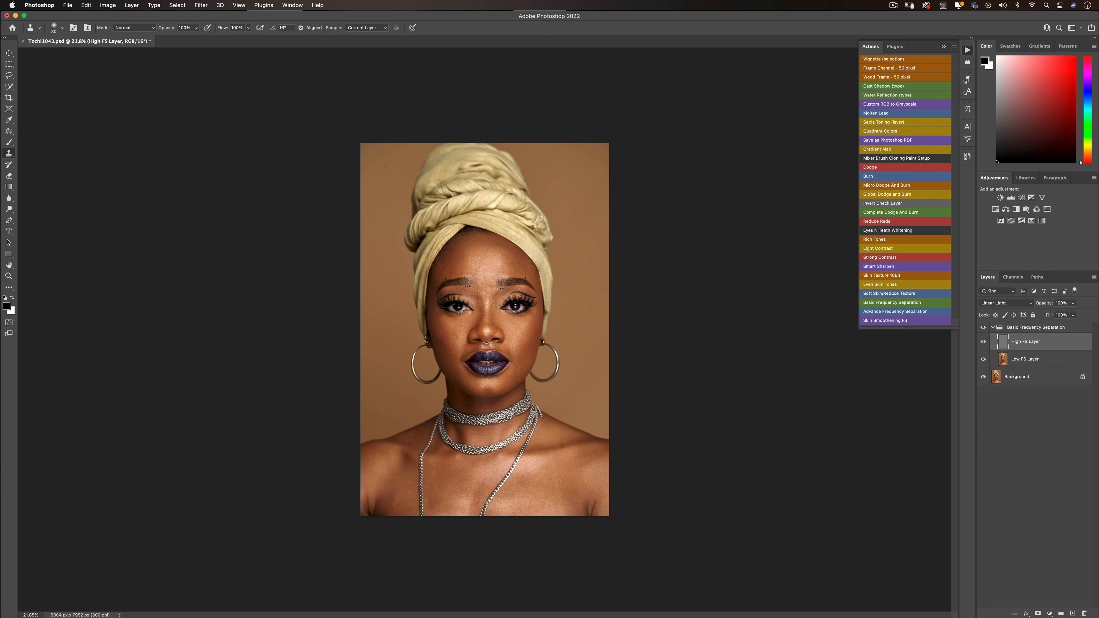
- Collapse the Basic Frequency Separation group and run the Complete Dodge And Burn action above it
{"action": "left_click", "coordinate": [992, 328]}
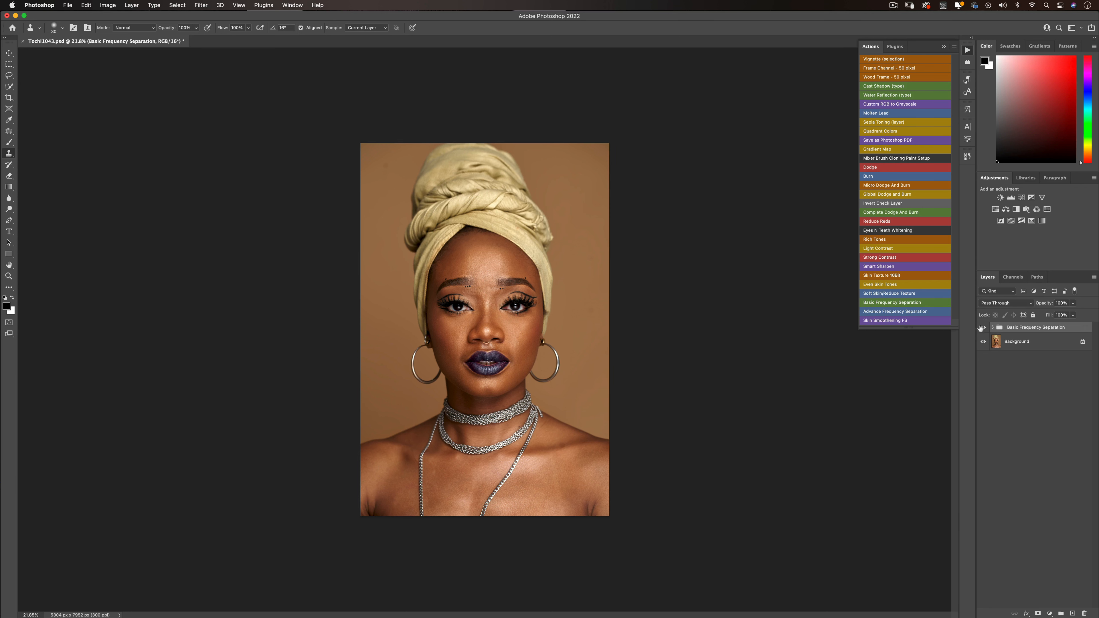
{"action": "left_click", "coordinate": [890, 213]}
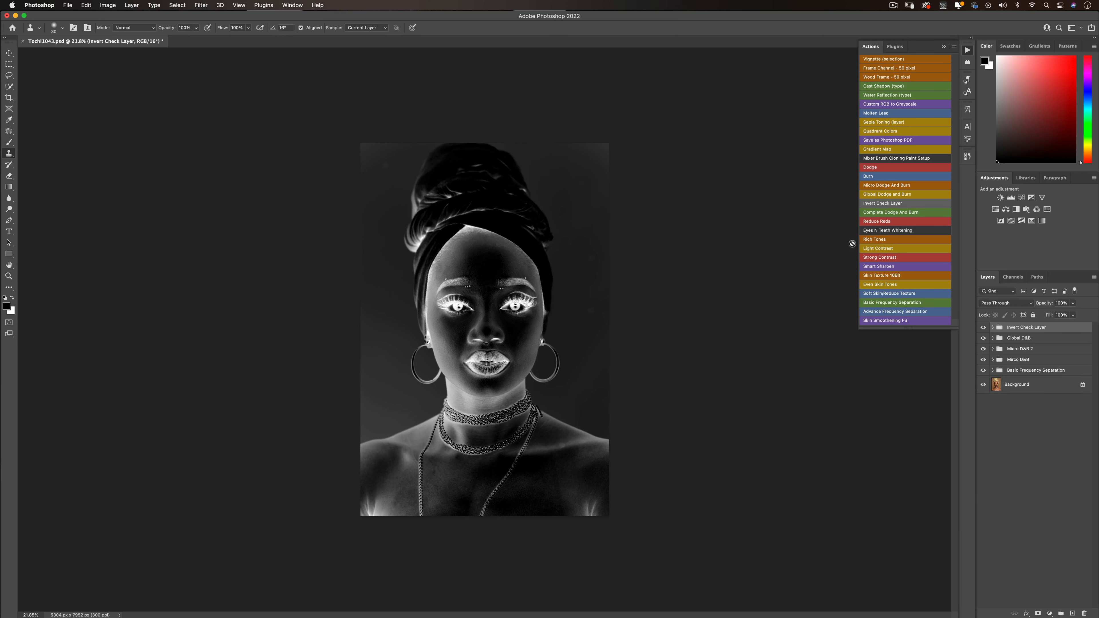
{"action": "scroll", "coordinate": [490, 308], "scroll_direction": "up", "scroll_amount": 5}
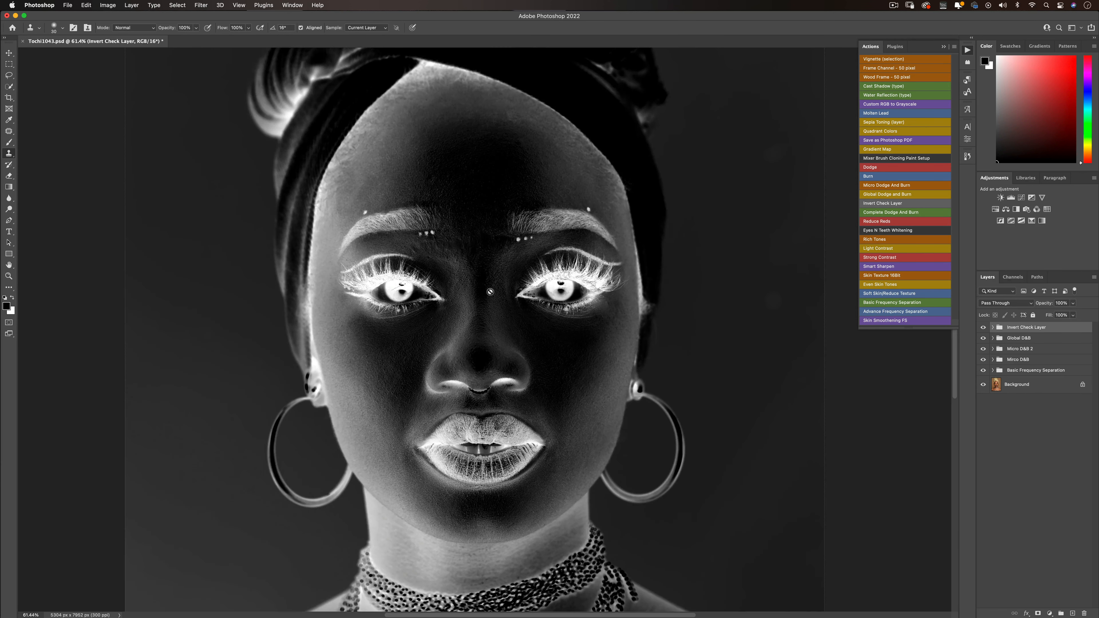
{"action": "scroll", "coordinate": [489, 291], "scroll_direction": "up", "scroll_amount": 1}
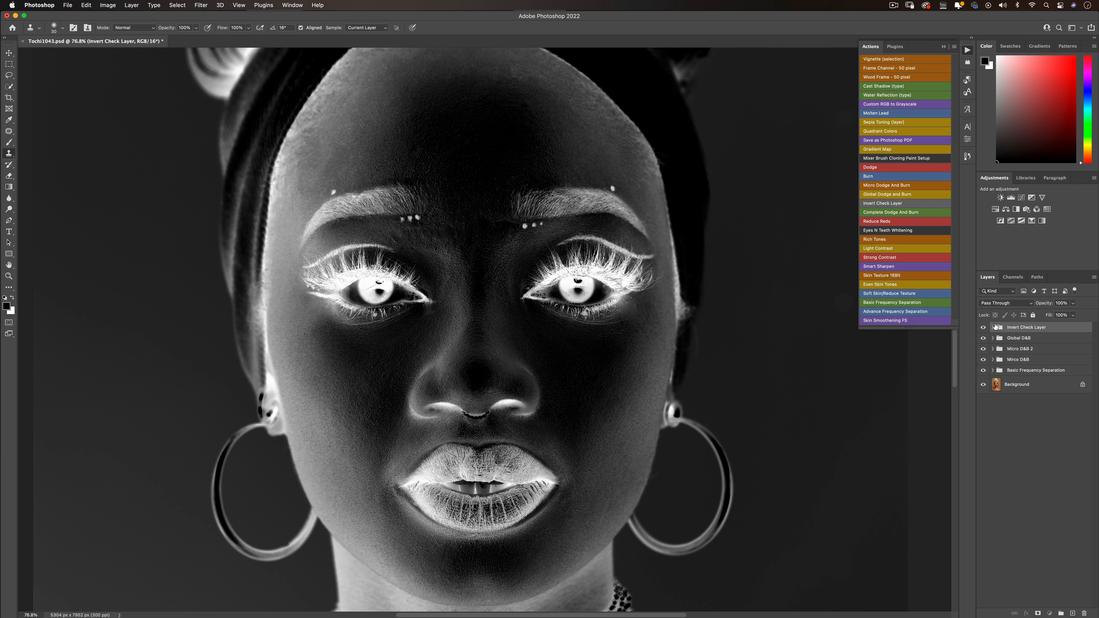
- Expand the Invert Check Layer group and switch its visibility off and on to compare the skin tones with the color image
{"action": "left_click", "coordinate": [994, 328]}
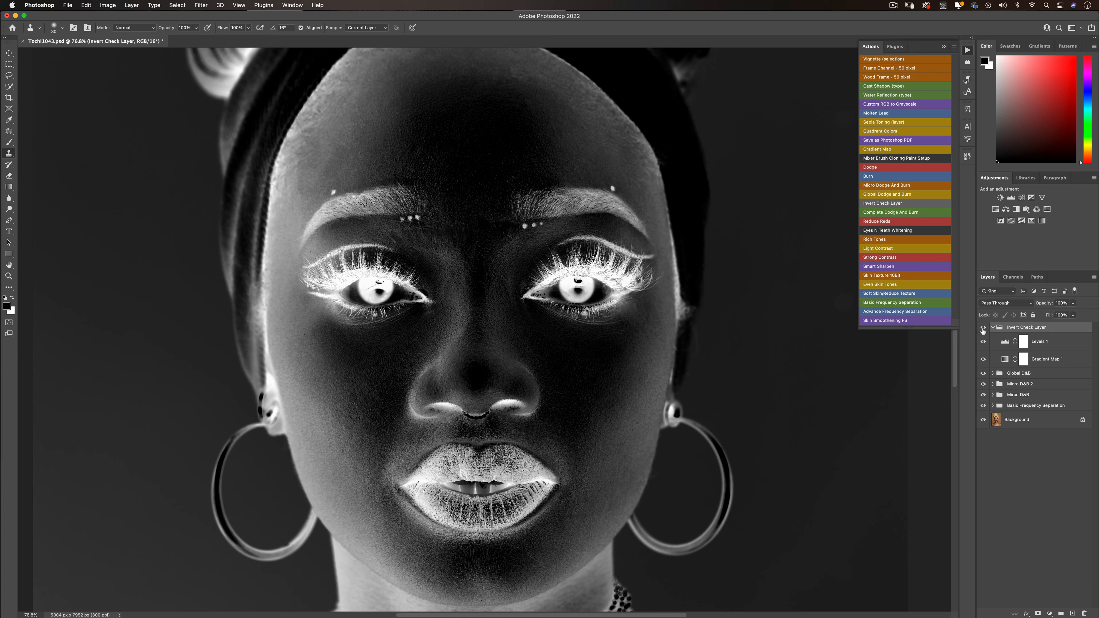
{"action": "left_click", "coordinate": [983, 328]}
{"action": "scroll", "coordinate": [528, 336], "scroll_direction": "down", "scroll_amount": 1}
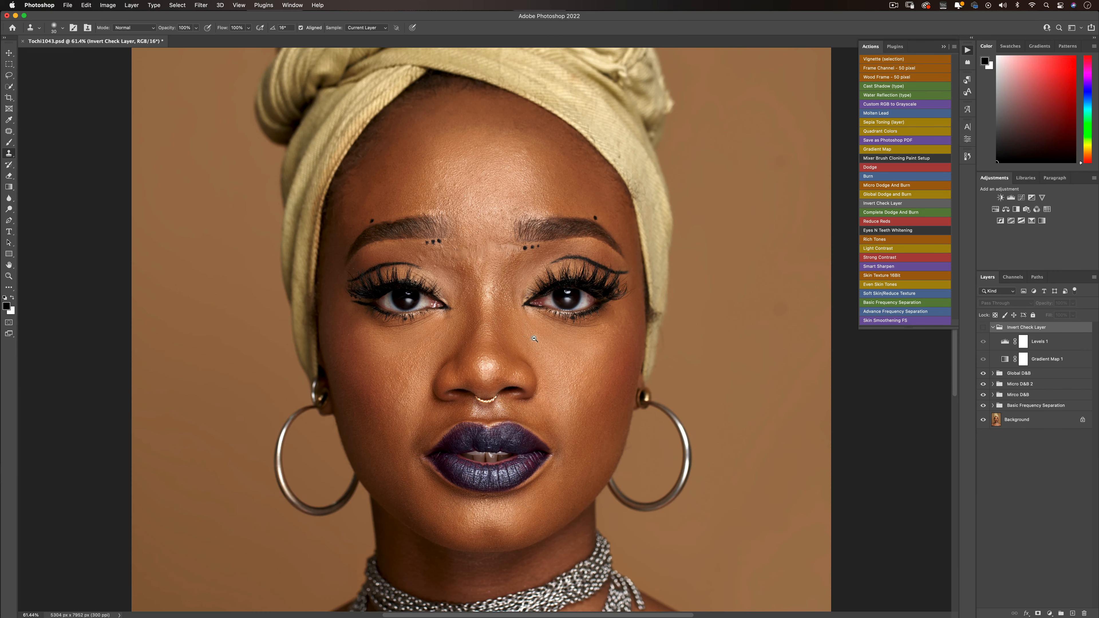
{"action": "scroll", "coordinate": [533, 337], "scroll_direction": "down", "scroll_amount": 1}
{"action": "scroll", "coordinate": [473, 369], "scroll_direction": "up", "scroll_amount": 1}
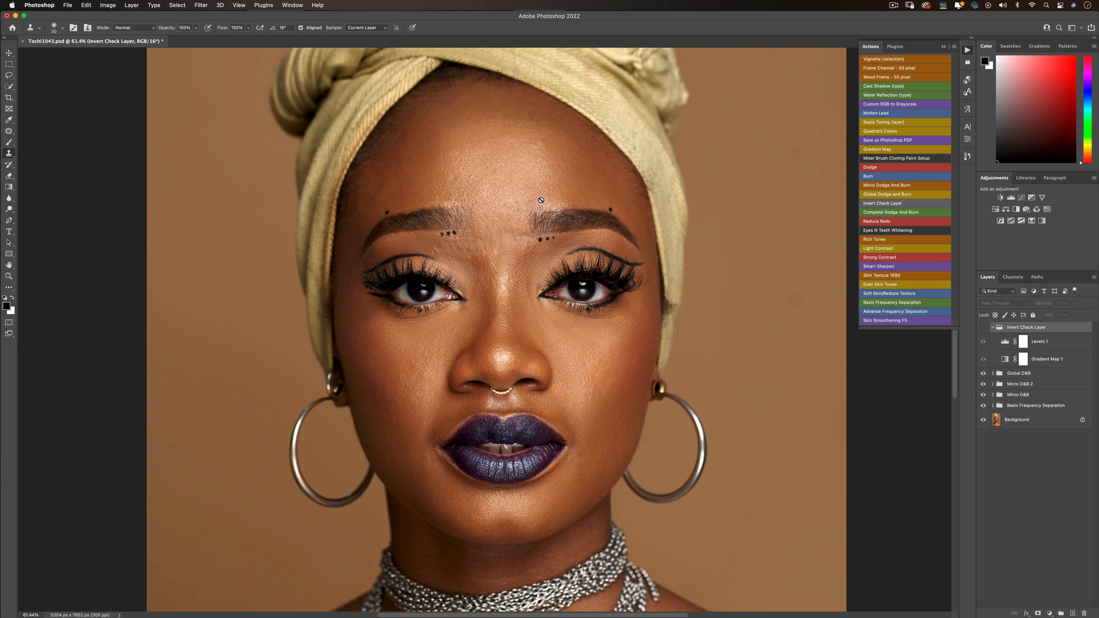
{"action": "left_click", "coordinate": [983, 327]}
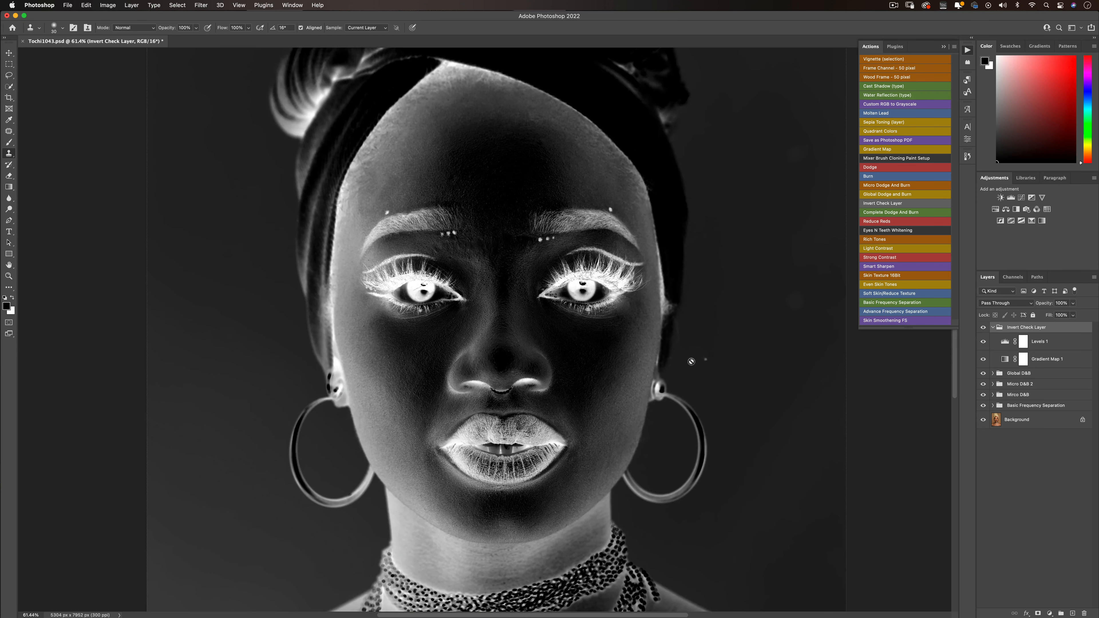
- Lighten the inverted check view by setting the midtone level of Levels 1 to 0.53
{"action": "scroll", "coordinate": [498, 336], "scroll_direction": "down", "scroll_amount": 2}
{"action": "scroll", "coordinate": [498, 336], "scroll_direction": "down", "scroll_amount": 2}
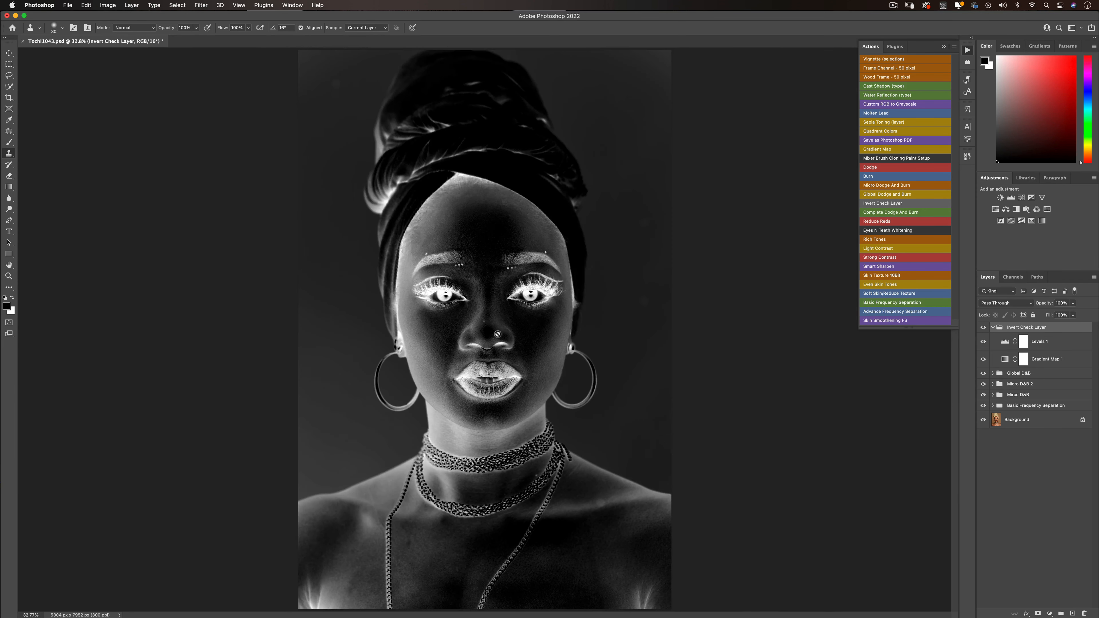
{"action": "scroll", "coordinate": [478, 256], "scroll_direction": "up", "scroll_amount": 3}
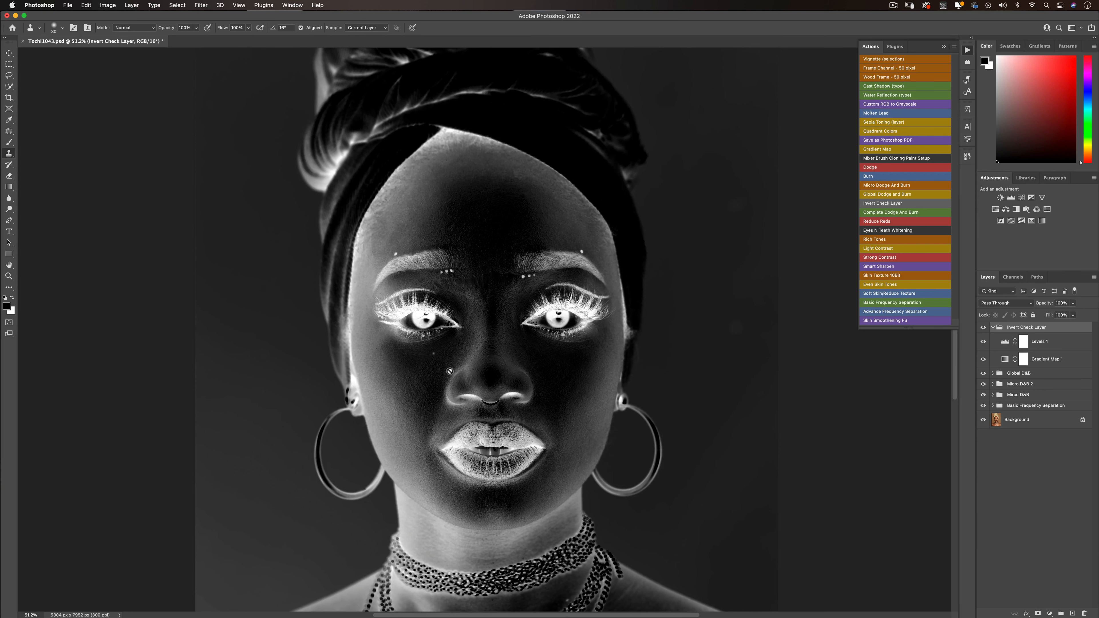
{"action": "double_click", "coordinate": [1004, 341]}
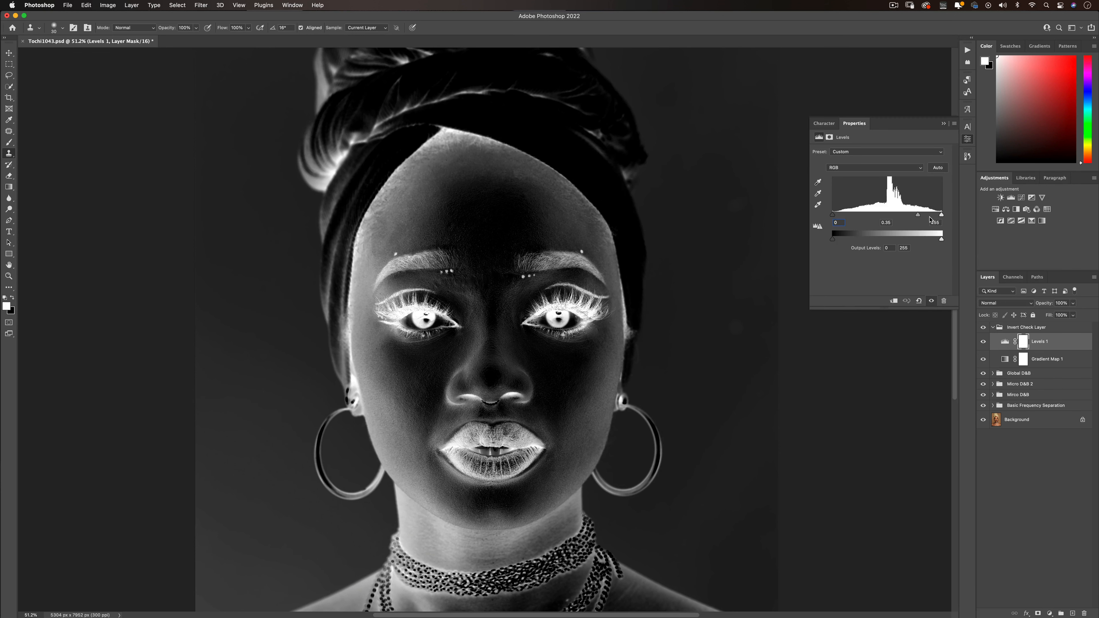
{"action": "left_click_drag", "start_coordinate": [918, 216], "coordinate": [908, 215]}
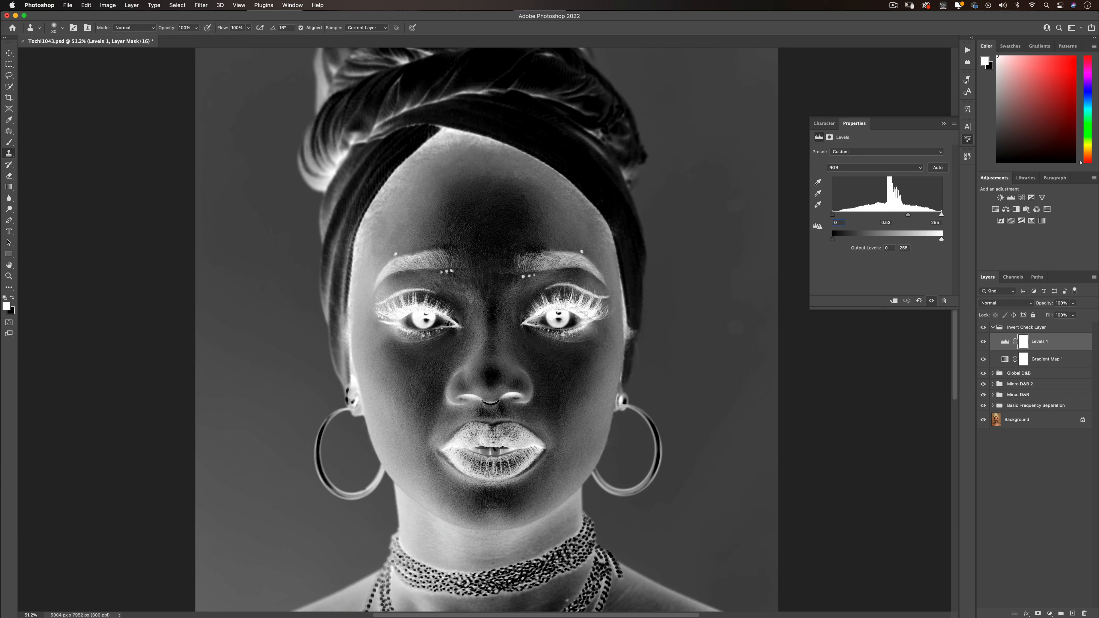
- Expand the Mirco D&B group, select the Burn layer's mask, and enlarge the Brush tool's soft round tip for painting on it
{"action": "left_click", "coordinate": [992, 394]}
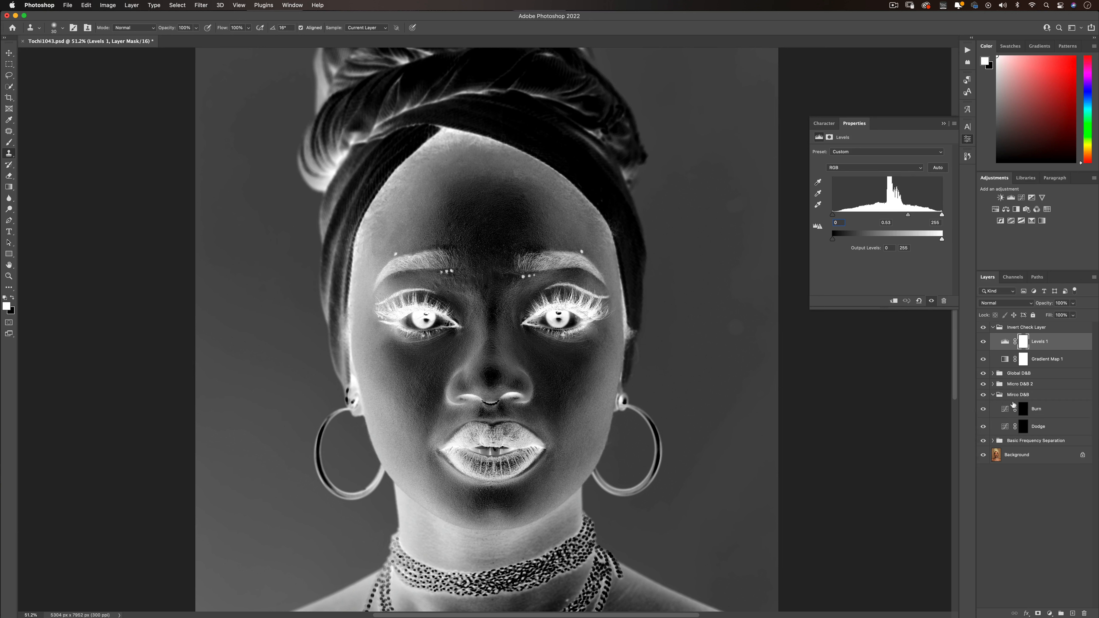
{"action": "left_click", "coordinate": [1019, 408]}
{"action": "left_click", "coordinate": [8, 142]}
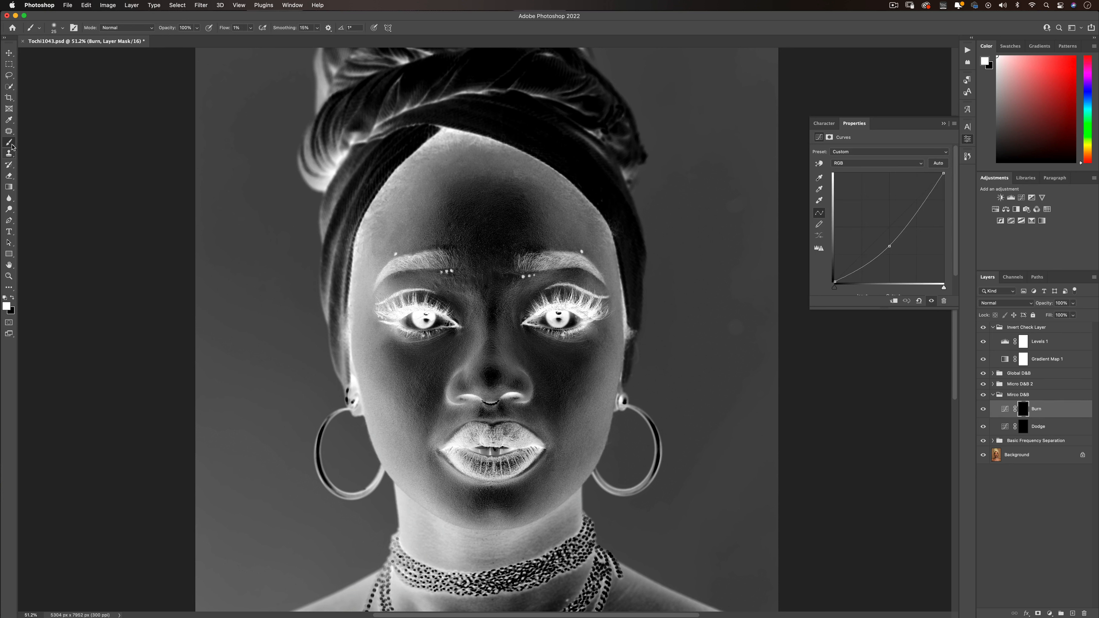
{"action": "left_click", "coordinate": [63, 28]}
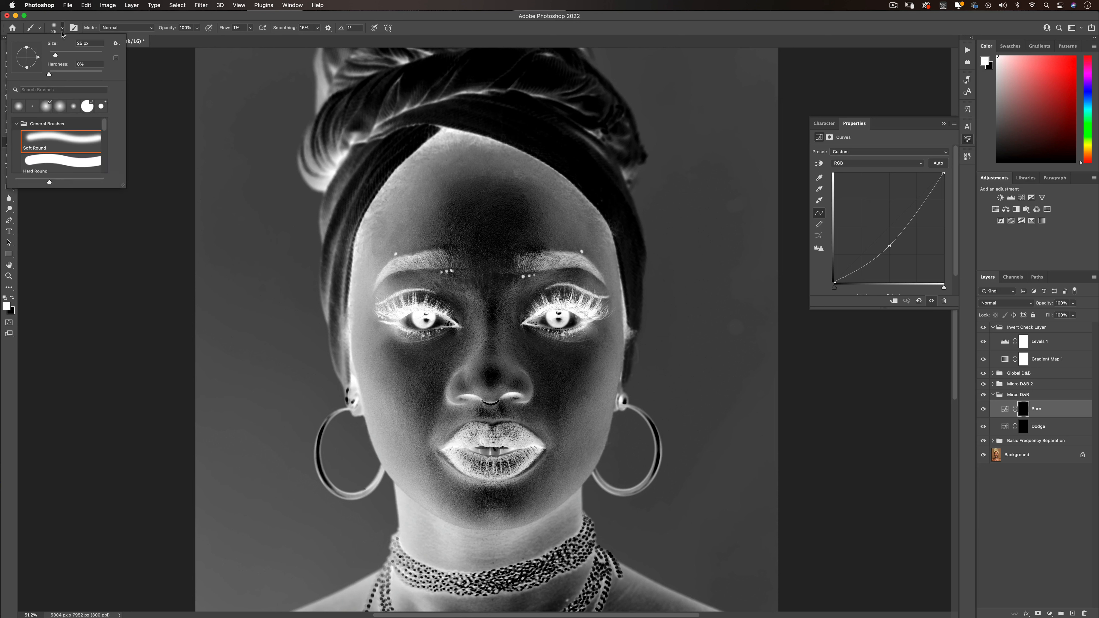
{"action": "left_click", "coordinate": [69, 35]}
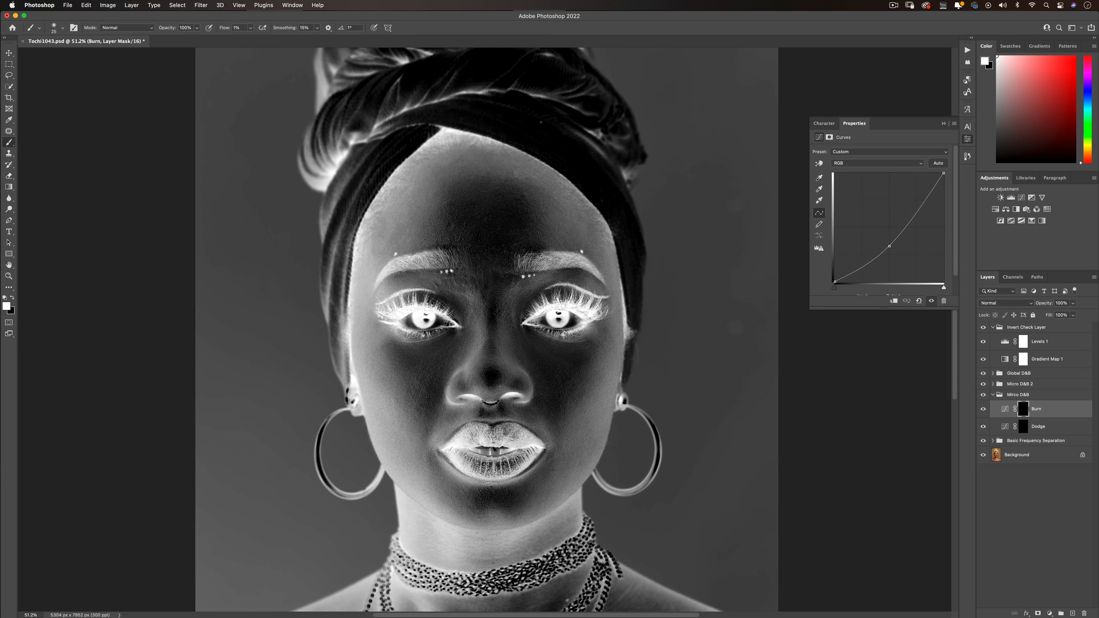
{"action": "key", "text": "bracketright"}
{"action": "key", "text": "bracketright"}
{"action": "key", "text": "bracketright"}
{"action": "key", "text": "bracketright"}
{"action": "key", "text": "bracketright"}
{"action": "key", "text": "bracketright"}
{"action": "key", "text": "bracketright"}
{"action": "key", "text": "bracketright"}
{"action": "key", "text": "bracketright"}
{"action": "key", "text": "bracketright"}
- Toggle the Mirco D&B group, and repeatedly the Invert Check Layer group, to compare the inverted skin tones with the color image
{"action": "left_click", "coordinate": [983, 395]}
{"action": "left_click", "coordinate": [982, 394]}
{"action": "left_click", "coordinate": [983, 328]}
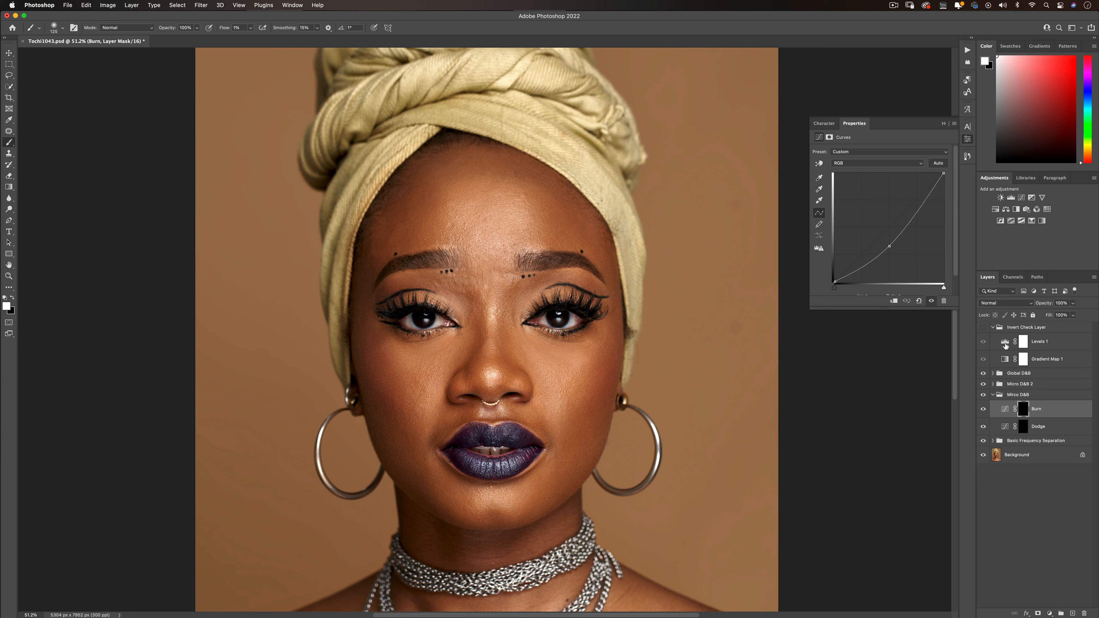
{"action": "left_click", "coordinate": [982, 327]}
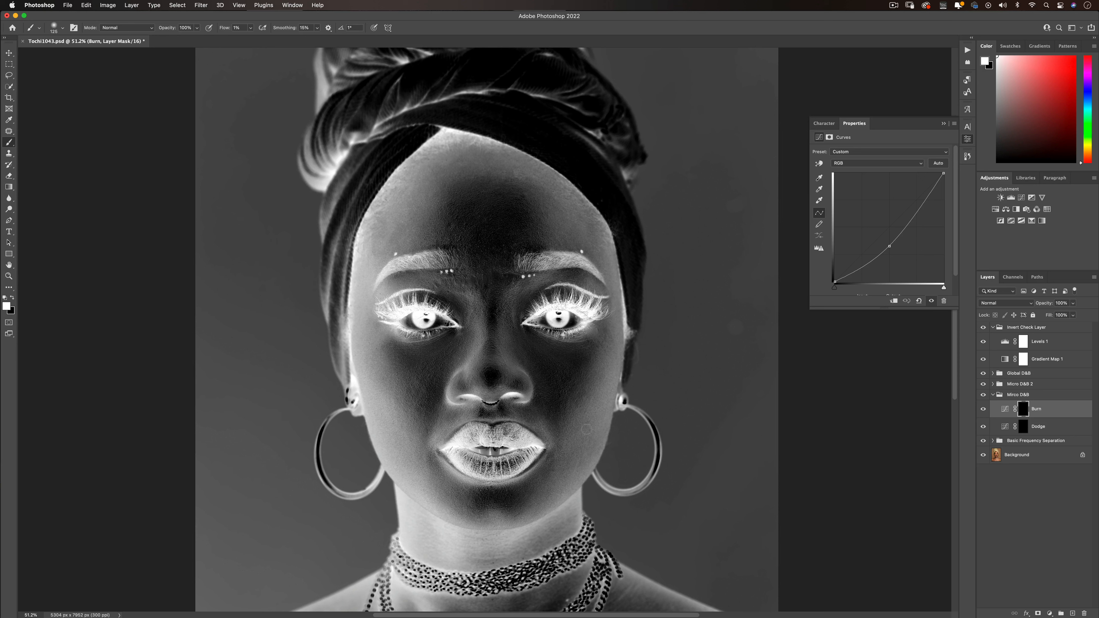
{"action": "left_click", "coordinate": [983, 328]}
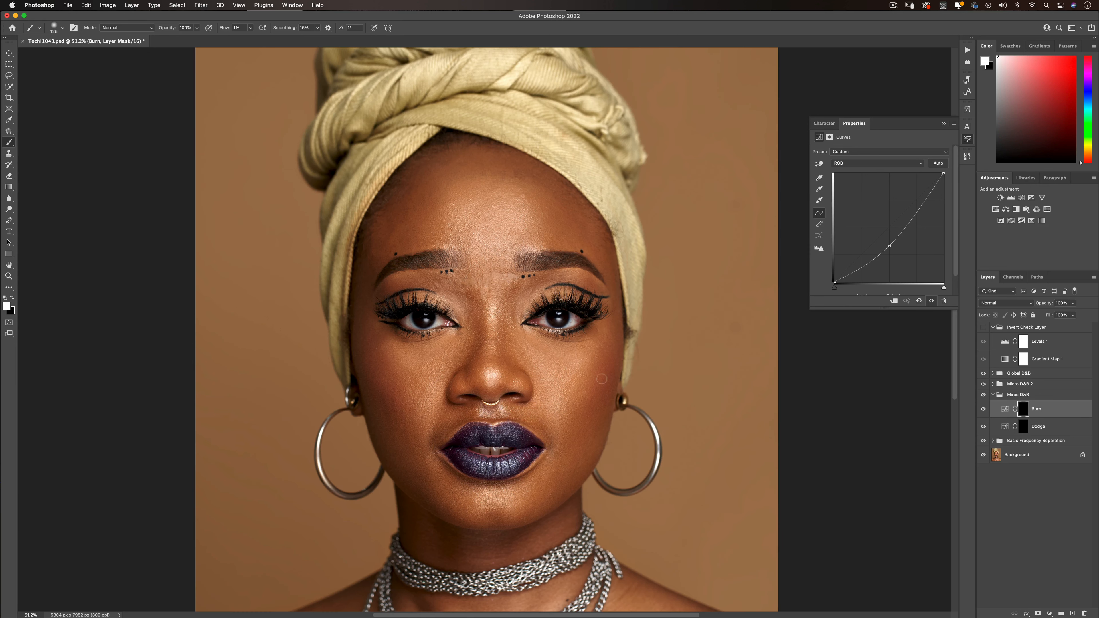
{"action": "left_click", "coordinate": [983, 328]}
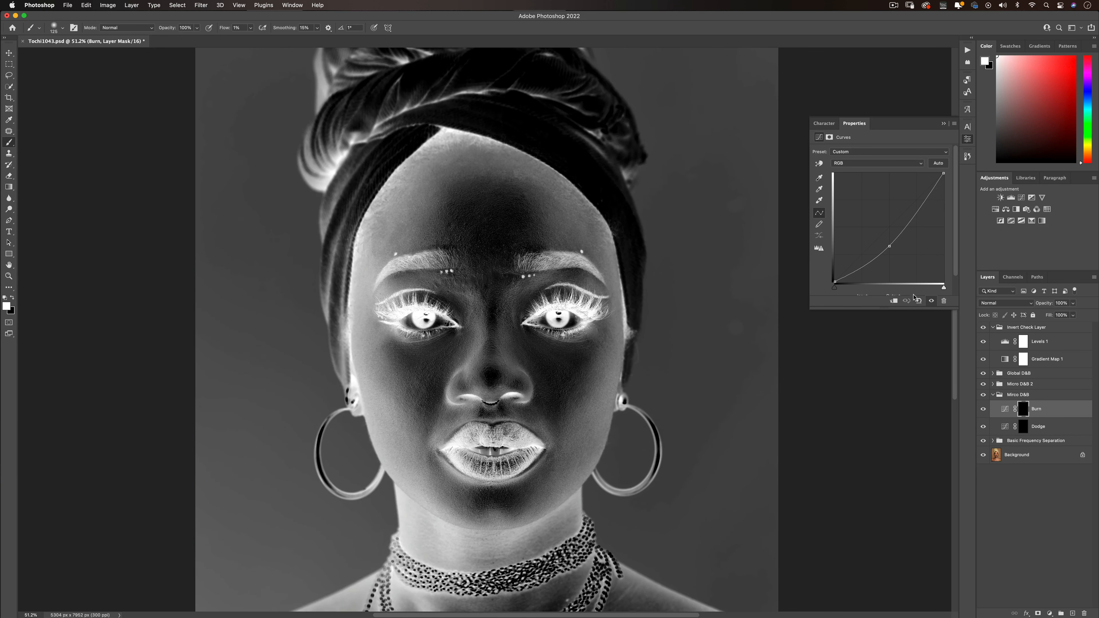
{"action": "left_click", "coordinate": [983, 328]}
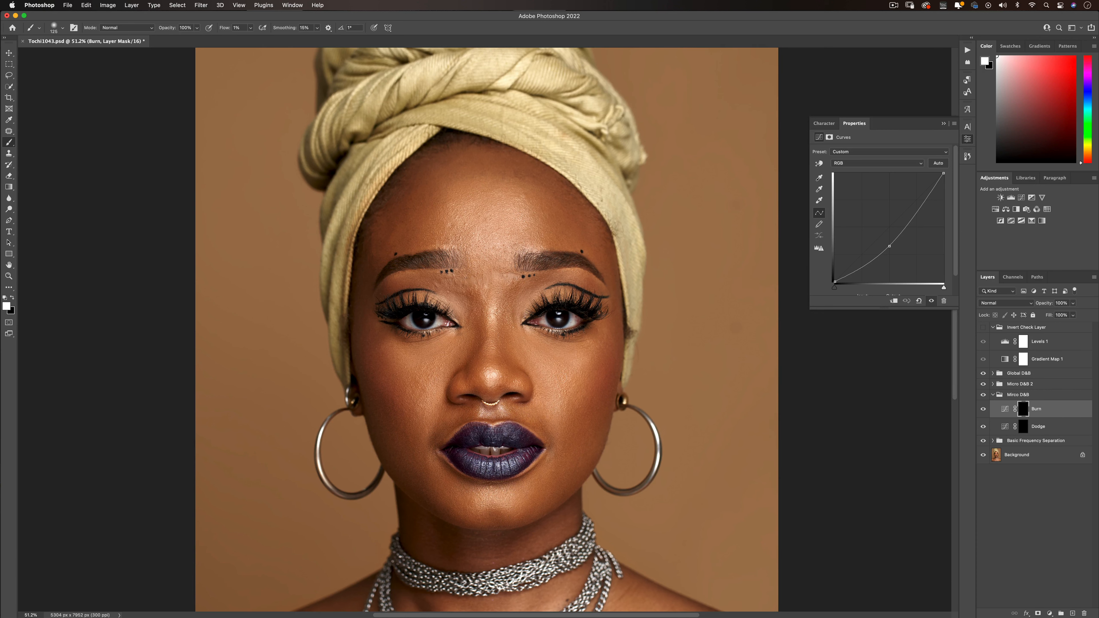
{"action": "left_click", "coordinate": [983, 327]}
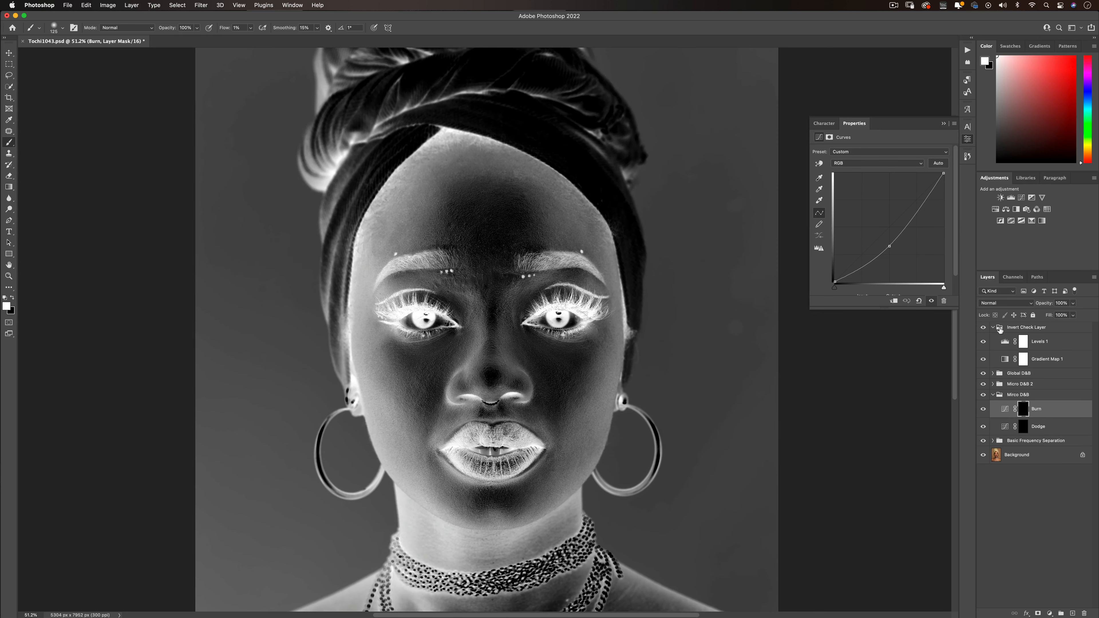
{"action": "left_click", "coordinate": [983, 327]}
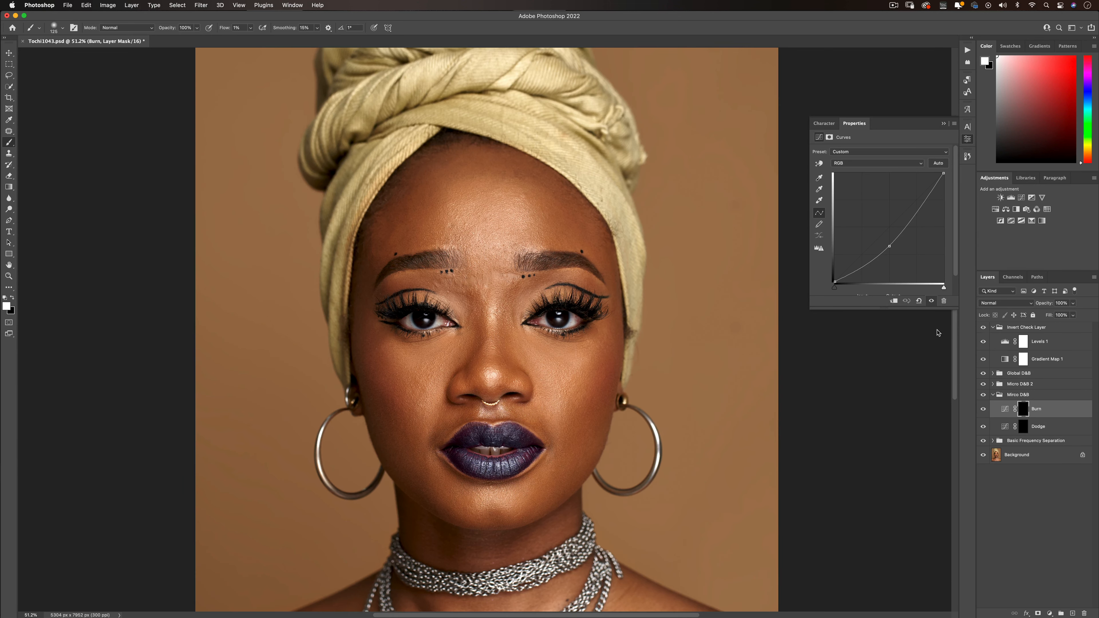
{"action": "left_click", "coordinate": [983, 327]}
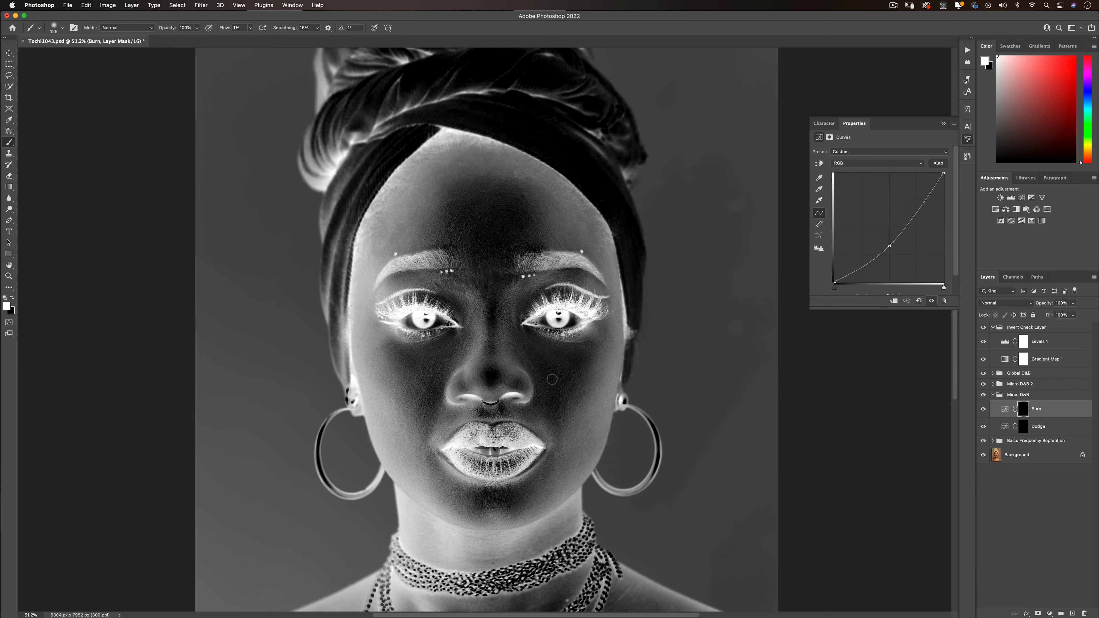
{"action": "left_click", "coordinate": [983, 327]}
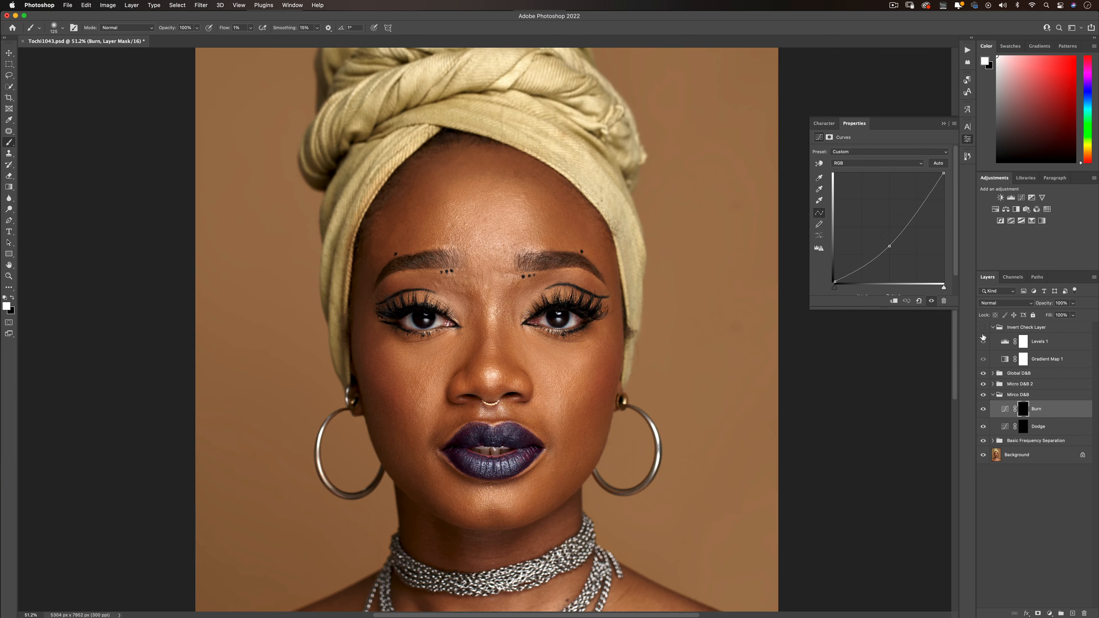
{"action": "left_click", "coordinate": [983, 327]}
- Paint on the Mirco D&B Dodge mask to lighten uneven dark patches of facial skin, adjusting the brush size to suit
{"action": "left_click", "coordinate": [1028, 428]}
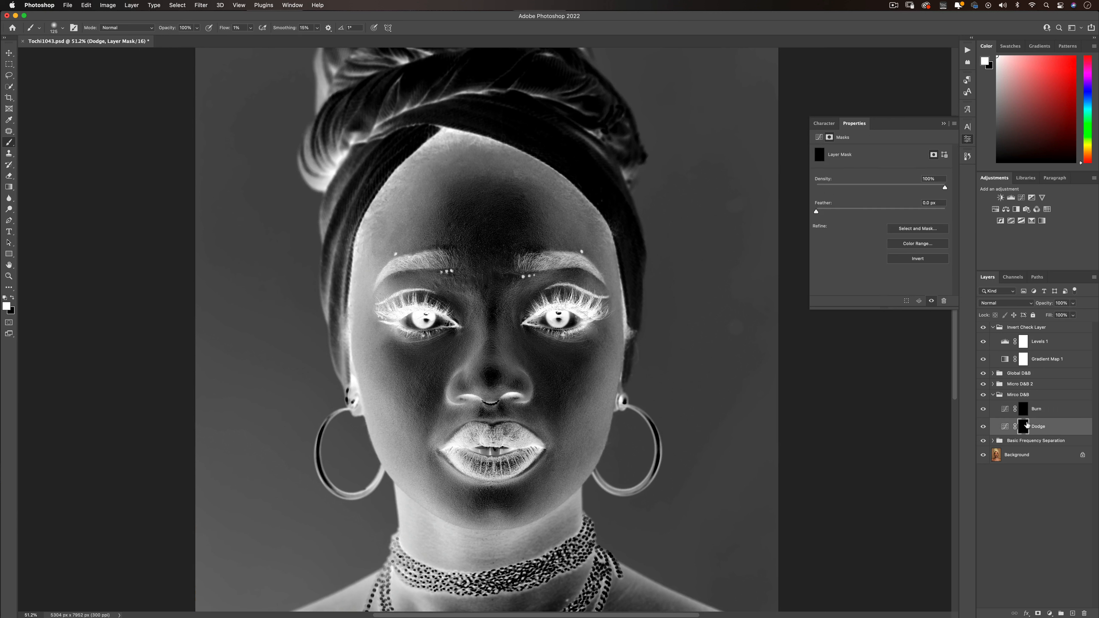
{"action": "key", "text": "bracketleft"}
{"action": "key", "text": "bracketleft"}
{"action": "key", "text": "bracketleft"}
{"action": "key", "text": "bracketleft"}
{"action": "key", "text": "bracketright"}
{"action": "key", "text": "bracketright"}
{"action": "key", "text": "bracketleft"}
{"action": "key", "text": "bracketleft"}
- Paint on the Mirco D&B Burn mask to darken uneven bright patches around the cheek and mouth, varying the brush size
{"action": "left_click", "coordinate": [1023, 409]}
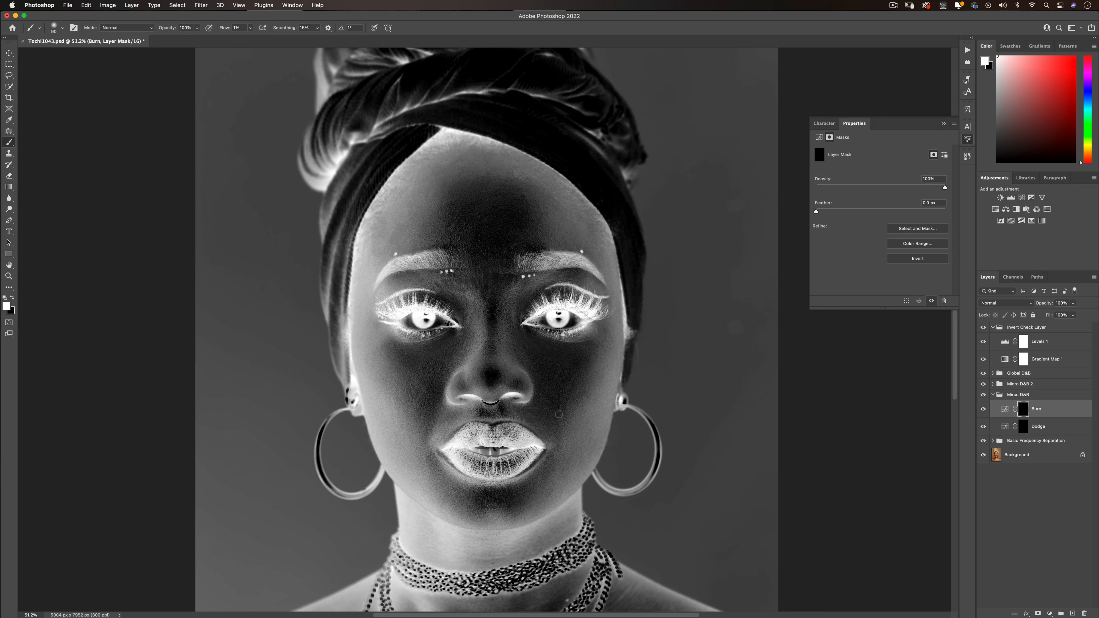
{"action": "key", "text": "bracketright"}
{"action": "key", "text": "bracketleft"}
{"action": "key", "text": "bracketleft"}
{"action": "key", "text": "bracketright"}
{"action": "key", "text": "bracketright"}
{"action": "key", "text": "bracketright"}
{"action": "key", "text": "bracketleft"}
{"action": "key", "text": "bracketleft"}
{"action": "key", "text": "bracketright"}
{"action": "key", "text": "bracketright"}
{"action": "key", "text": "bracketright"}
{"action": "key", "text": "bracketright"}
{"action": "key", "text": "bracketright"}
{"action": "key", "text": "bracketleft"}
{"action": "key", "text": "bracketleft"}
- Continue evening out the face tones from a wider view, switching between the Burn and Dodge masks and resizing the brush
{"action": "key", "text": "super+0"}
{"action": "key", "text": "bracketright"}
{"action": "key", "text": "bracketright"}
{"action": "key", "text": "bracketright"}
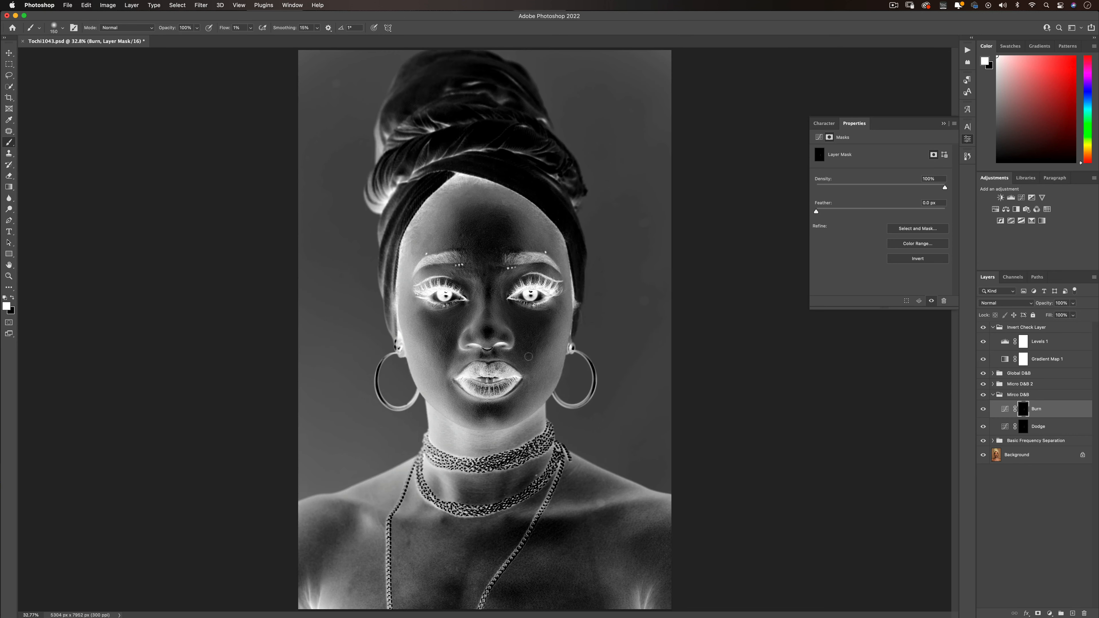
{"action": "scroll", "coordinate": [527, 363], "scroll_direction": "up", "scroll_amount": 1}
{"action": "key", "text": "bracketleft"}
{"action": "key", "text": "bracketleft"}
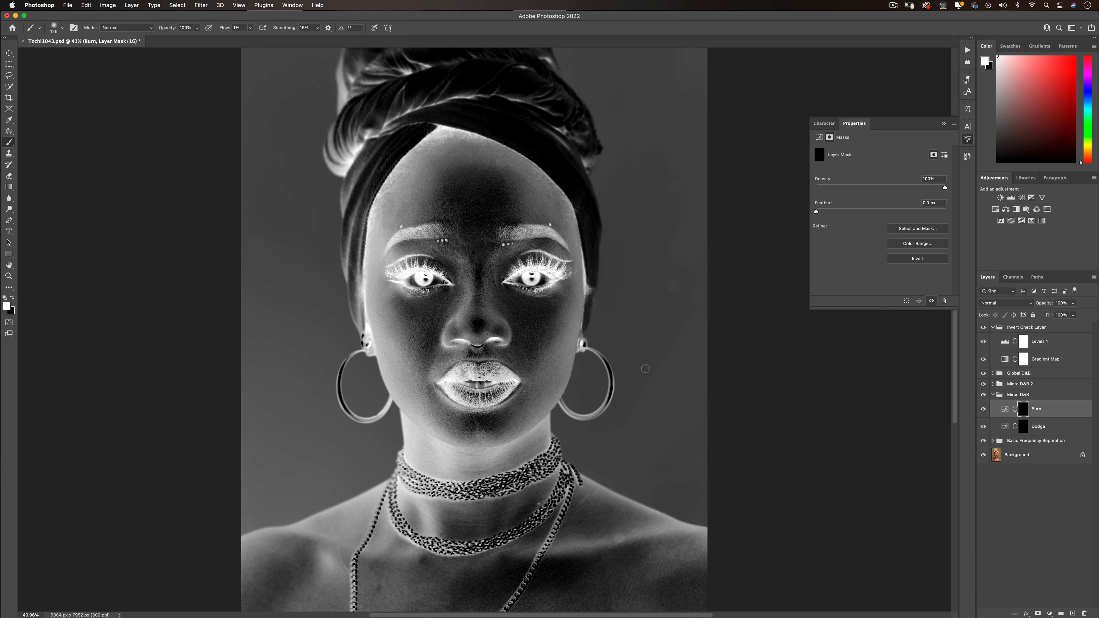
{"action": "left_click", "coordinate": [1027, 430]}
{"action": "left_click", "coordinate": [1026, 412]}
{"action": "key", "text": "bracketleft"}
{"action": "key", "text": "bracketleft"}
{"action": "key", "text": "bracketleft"}
{"action": "key", "text": "bracketright"}
{"action": "left_click", "coordinate": [1027, 428]}
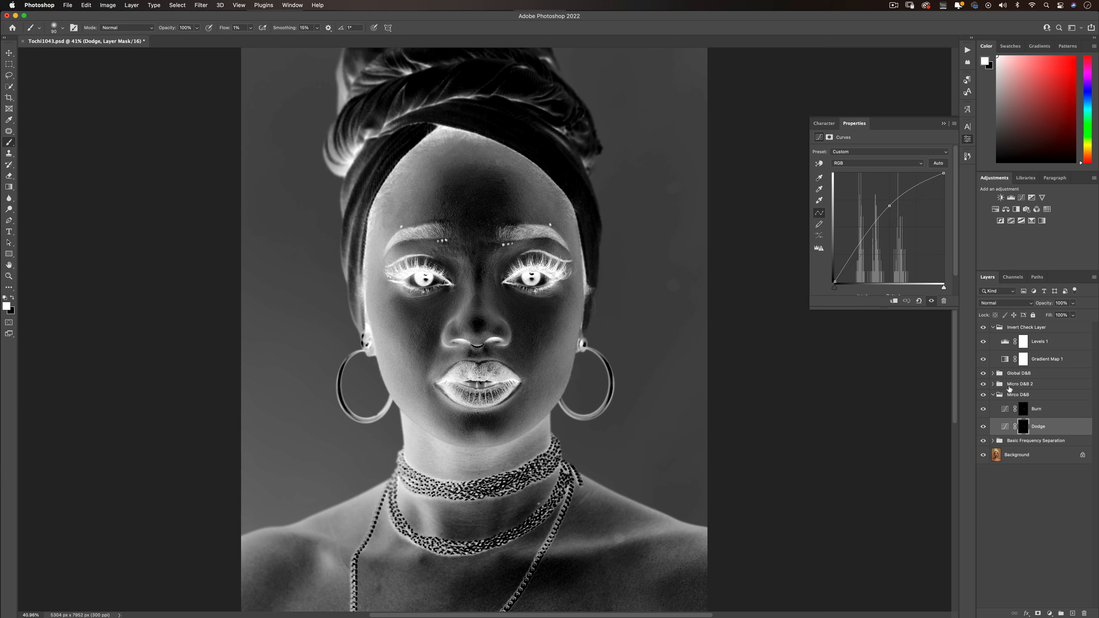
- Switch the Mirco D&B group's visibility off and on at different magnifications to compare the skin before and after
{"action": "left_click", "coordinate": [983, 395]}
{"action": "left_click", "coordinate": [982, 396]}
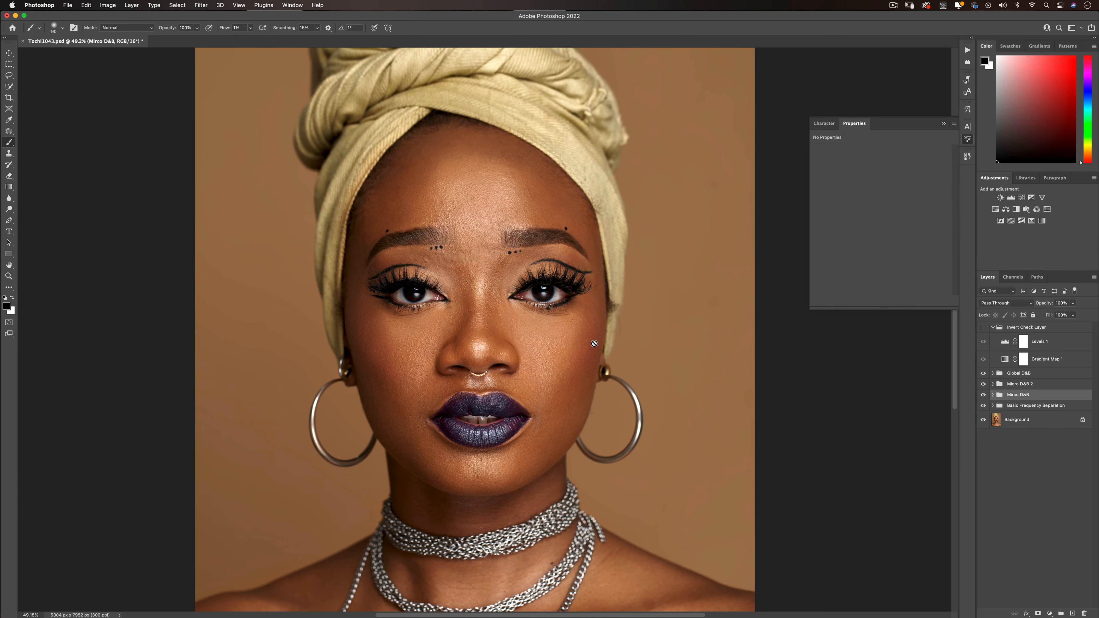
{"action": "left_click", "coordinate": [983, 395]}
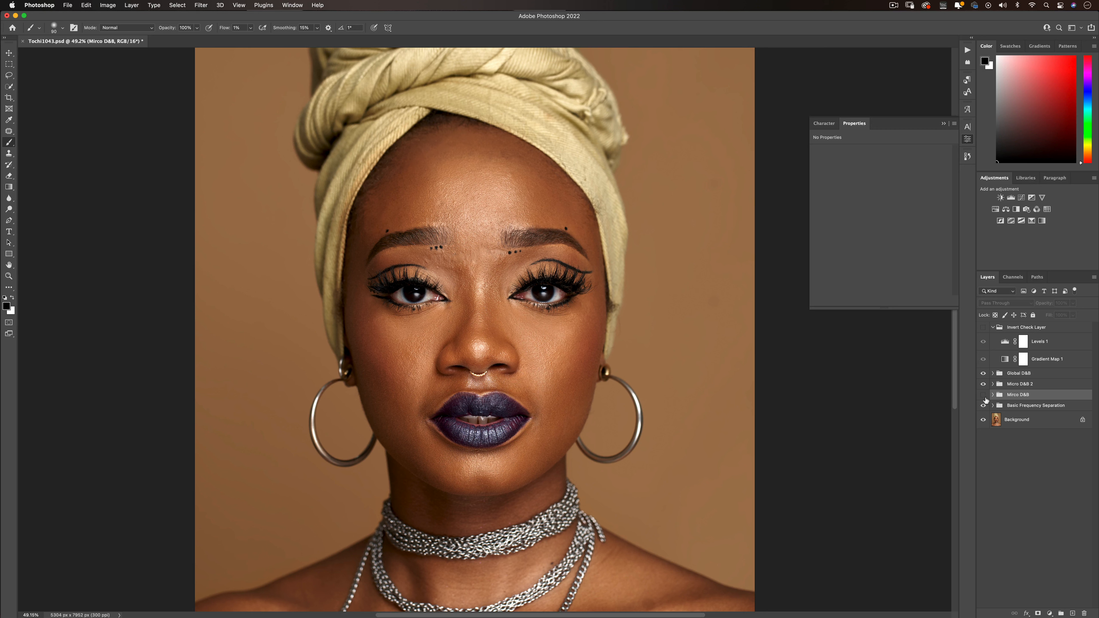
{"action": "left_click", "coordinate": [983, 395]}
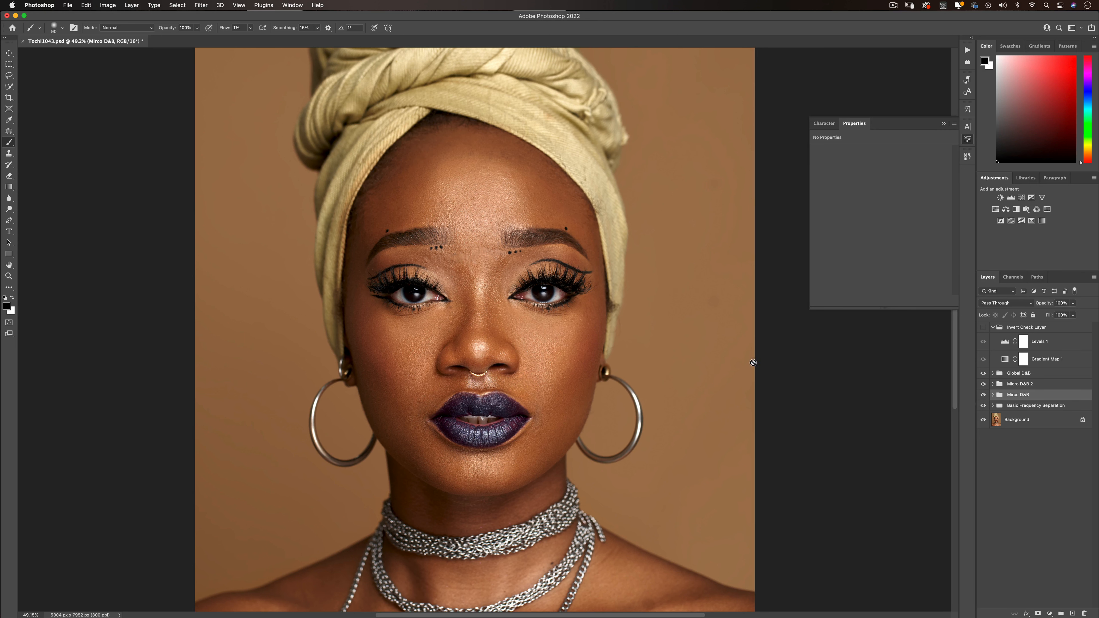
{"action": "scroll", "coordinate": [635, 355], "scroll_direction": "down", "scroll_amount": 5}
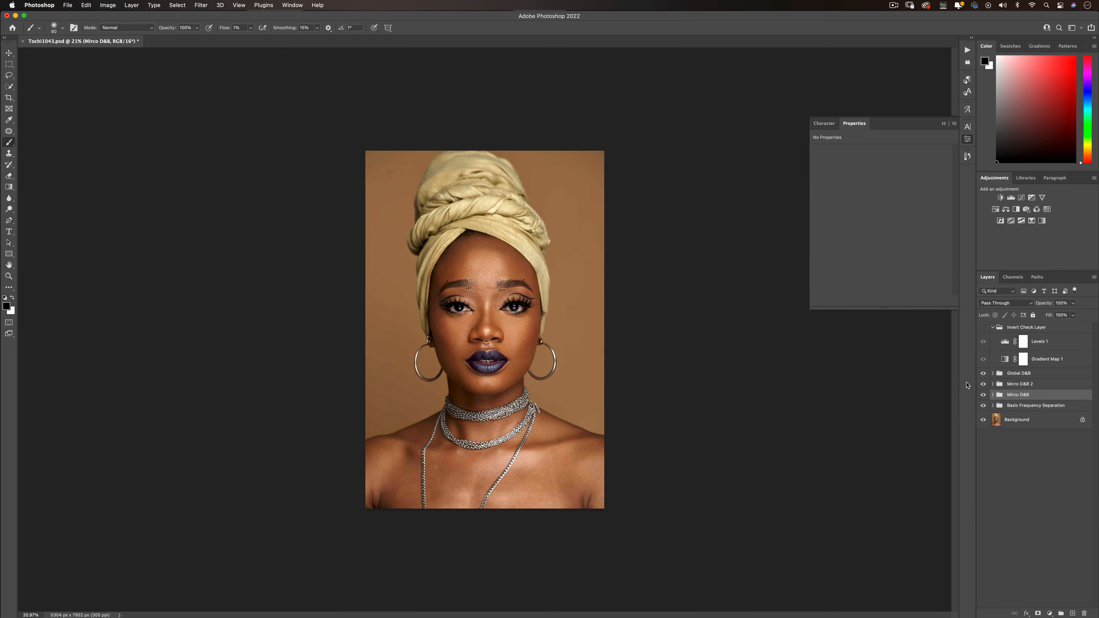
{"action": "left_click", "coordinate": [983, 397]}
{"action": "left_click", "coordinate": [984, 396]}
{"action": "scroll", "coordinate": [476, 235], "scroll_direction": "up", "scroll_amount": 5}
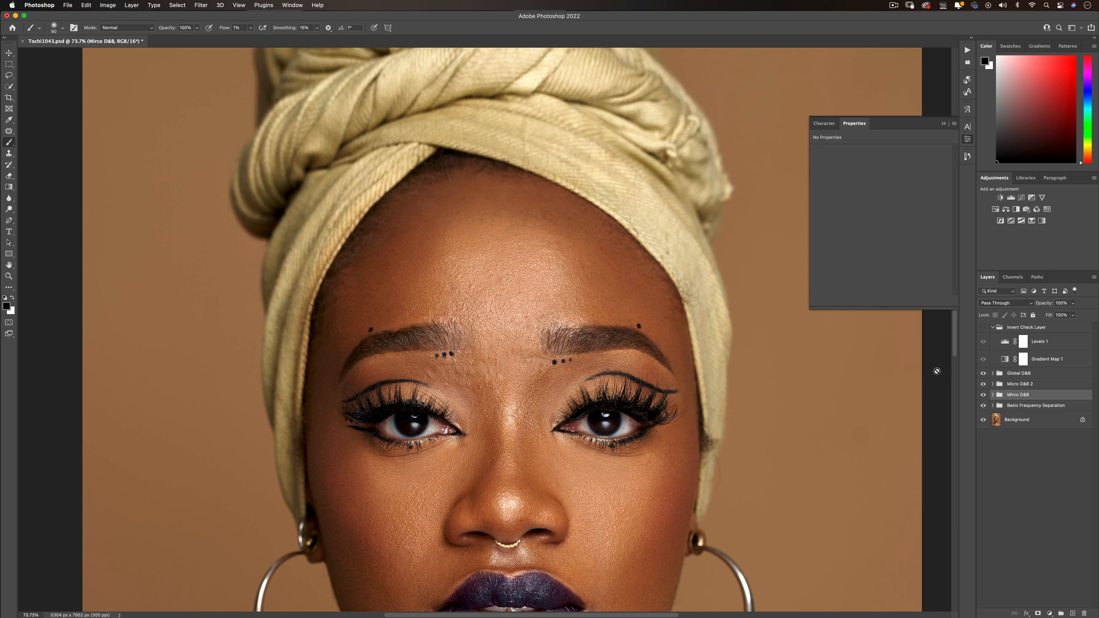
- Turn the Invert Check Layer group back on and burn bright patches on the forehead using the Mirco D&B Burn mask
{"action": "left_click", "coordinate": [983, 328]}
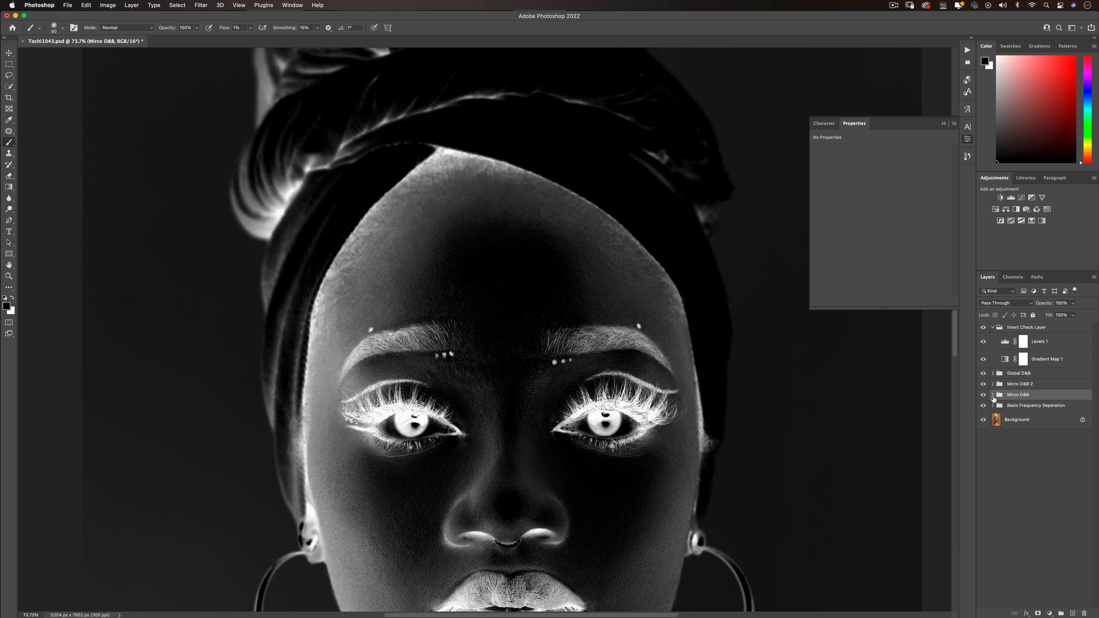
{"action": "left_click", "coordinate": [992, 394]}
{"action": "left_click", "coordinate": [1024, 410]}
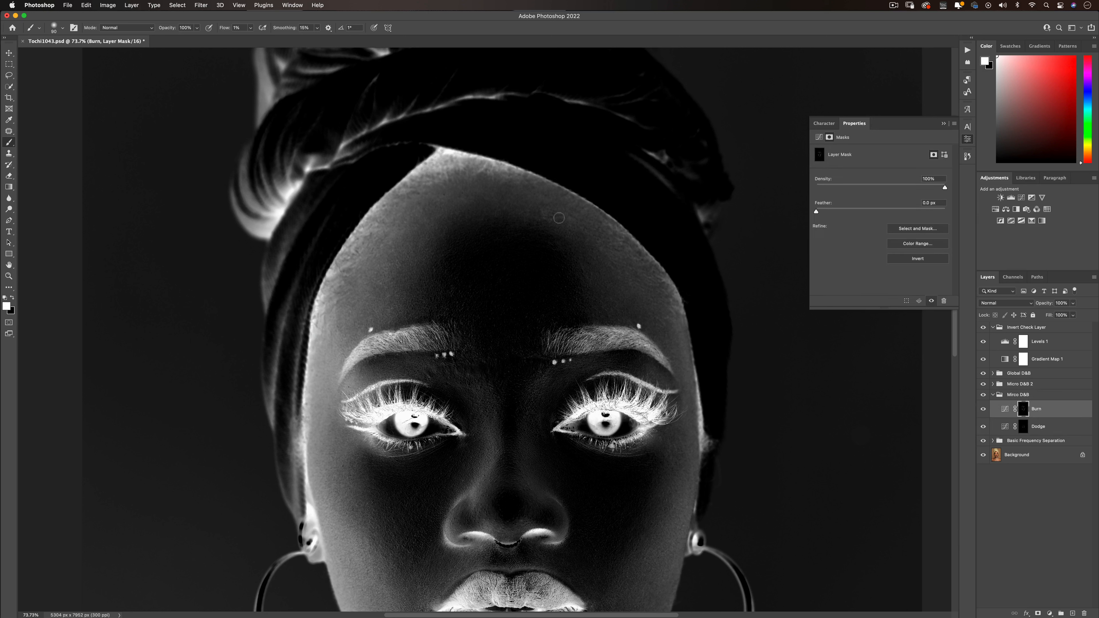
{"action": "key", "text": "bracketleft"}
{"action": "key", "text": "bracketleft"}
{"action": "key", "text": "bracketleft"}
{"action": "key", "text": "bracketleft"}
{"action": "key", "text": "bracketright"}
{"action": "key", "text": "bracketright"}
{"action": "key", "text": "bracketright"}
{"action": "key", "text": "bracketright"}
{"action": "key", "text": "bracketleft"}
{"action": "key", "text": "bracketleft"}
{"action": "key", "text": "bracketleft"}
{"action": "key", "text": "bracketleft"}
{"action": "key", "text": "bracketleft"}
{"action": "key", "text": "bracketleft"}
{"action": "key", "text": "bracketleft"}
- Dodge the dark patches on the upper face using the Mirco D&B Dodge mask, adjusting the brush size to suit
{"action": "left_click", "coordinate": [1024, 427]}
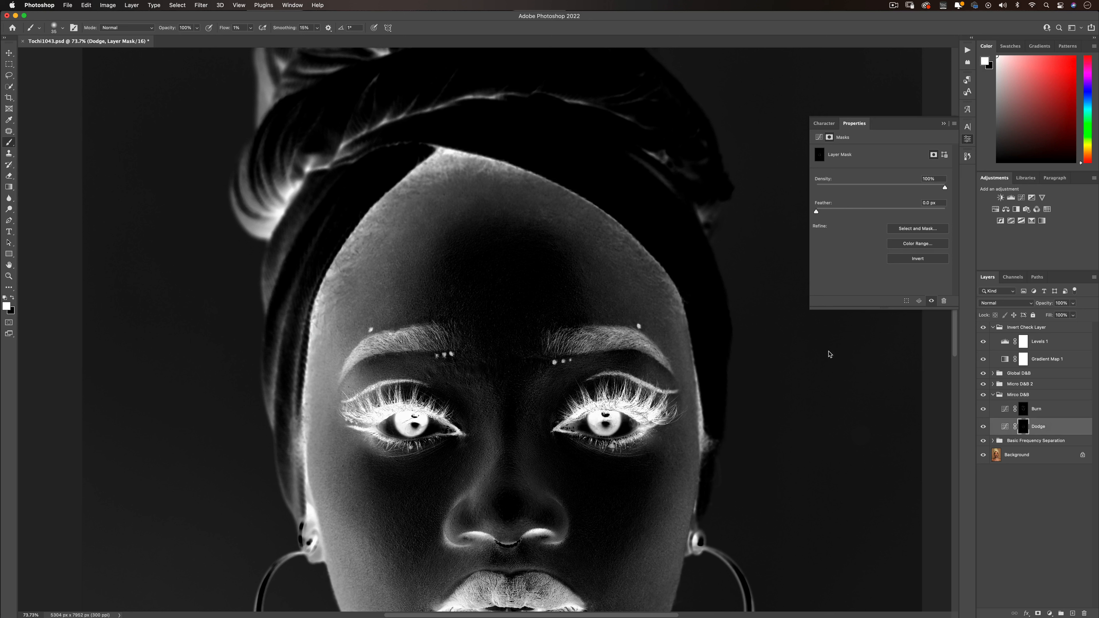
{"action": "key", "text": "bracketright"}
{"action": "key", "text": "bracketright"}
{"action": "key", "text": "bracketright"}
{"action": "key", "text": "bracketleft"}
{"action": "key", "text": "bracketleft"}
{"action": "key", "text": "bracketleft"}
{"action": "key", "text": "bracketleft"}
{"action": "key", "text": "bracketright"}
{"action": "key", "text": "bracketright"}
{"action": "key", "text": "bracketright"}
- Even out the lower face, burning and dodging on the respective Mirco D&B masks with a resized brush
{"action": "key", "text": "super+0"}
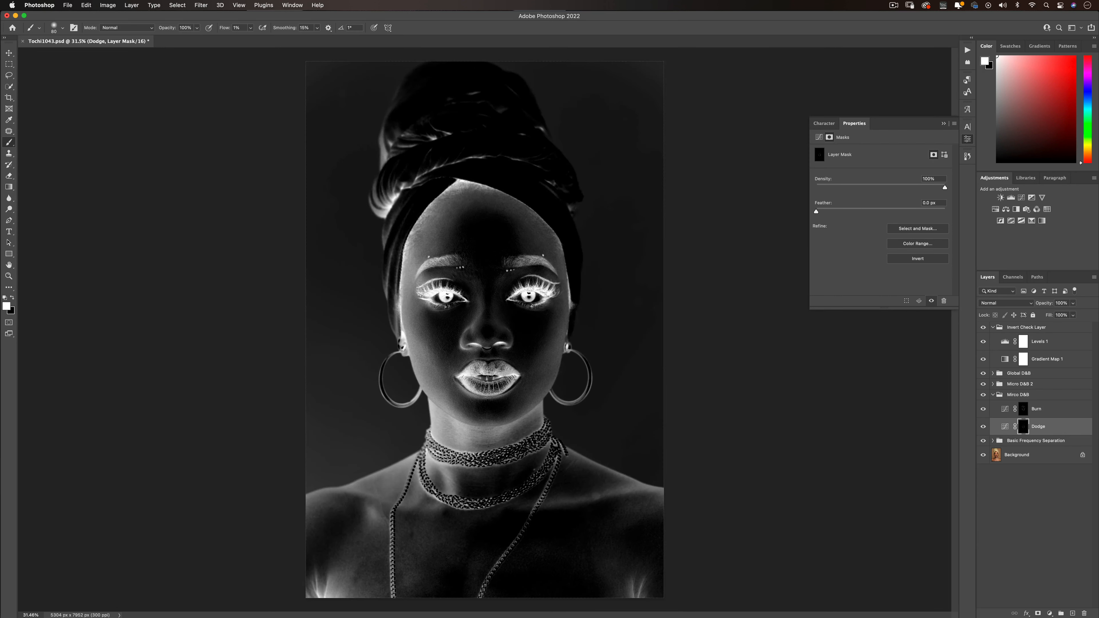
{"action": "scroll", "coordinate": [425, 376], "scroll_direction": "up", "scroll_amount": 5}
{"action": "scroll", "coordinate": [425, 375], "scroll_direction": "down", "scroll_amount": 3}
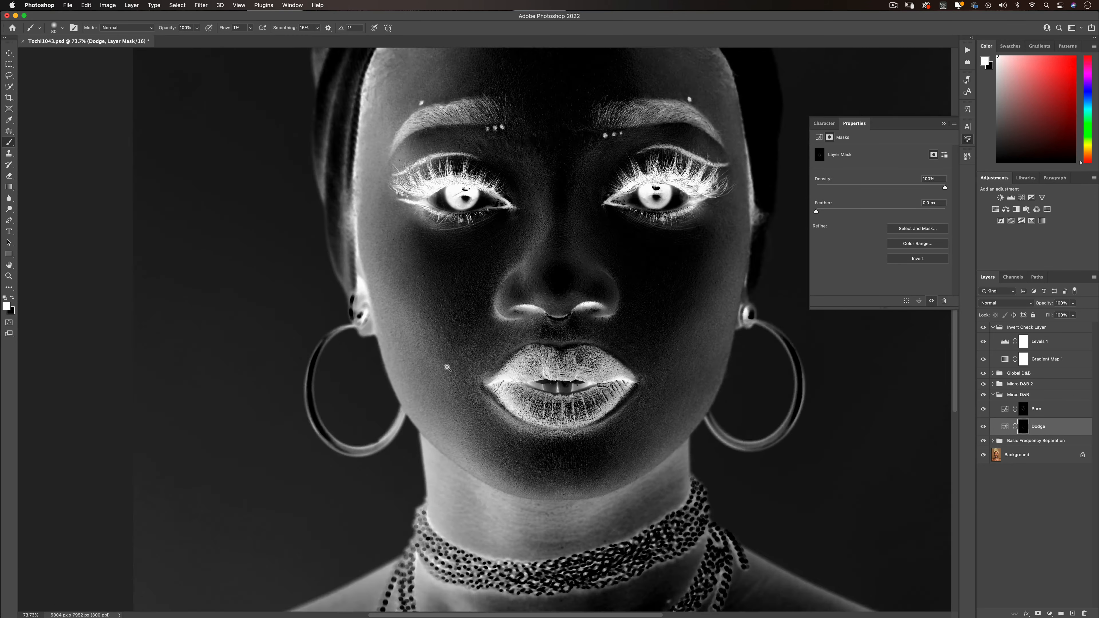
{"action": "left_click", "coordinate": [1024, 415]}
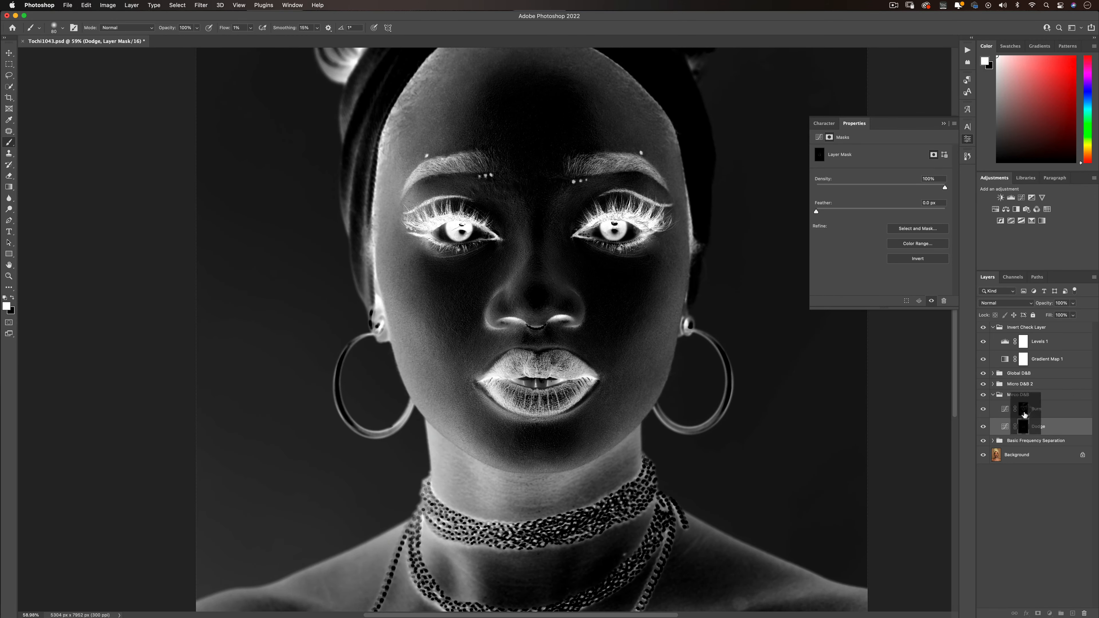
{"action": "key", "text": "bracketleft"}
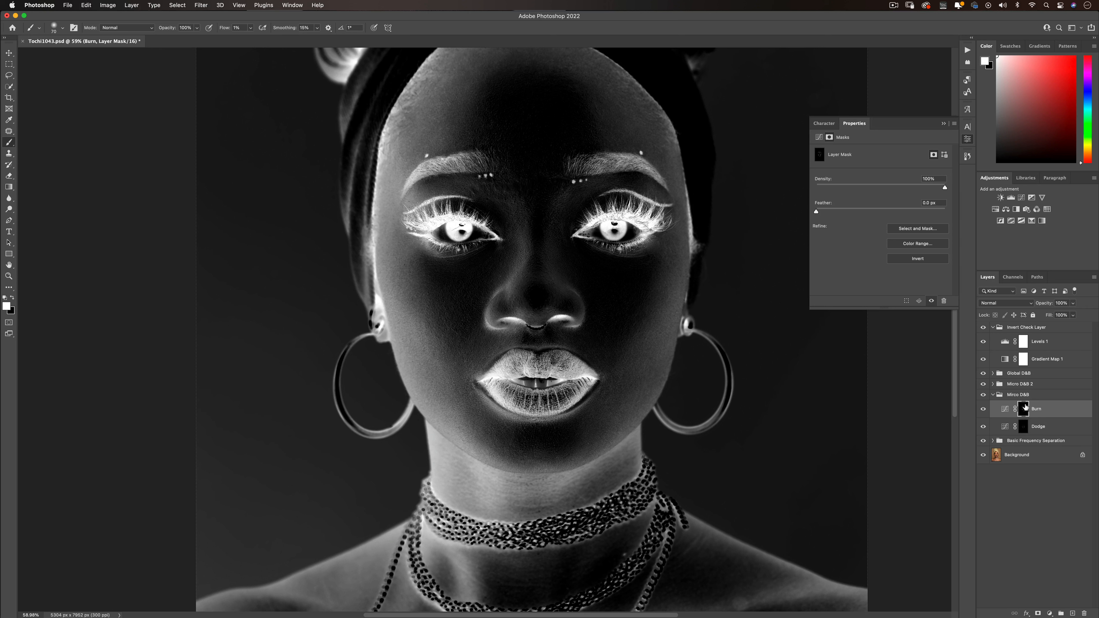
{"action": "left_click", "coordinate": [1023, 427]}
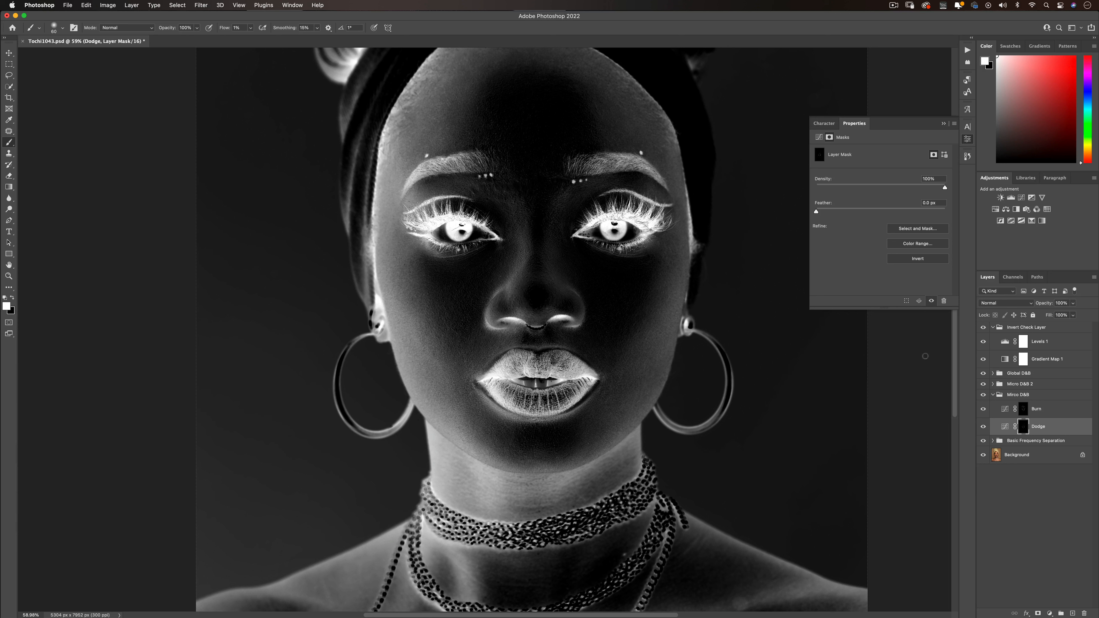
- Set the midtone level of Levels 1 to 0.43, then tidy the workspace by collapsing its properties and the Invert Check Layer group
{"action": "left_click", "coordinate": [1008, 342]}
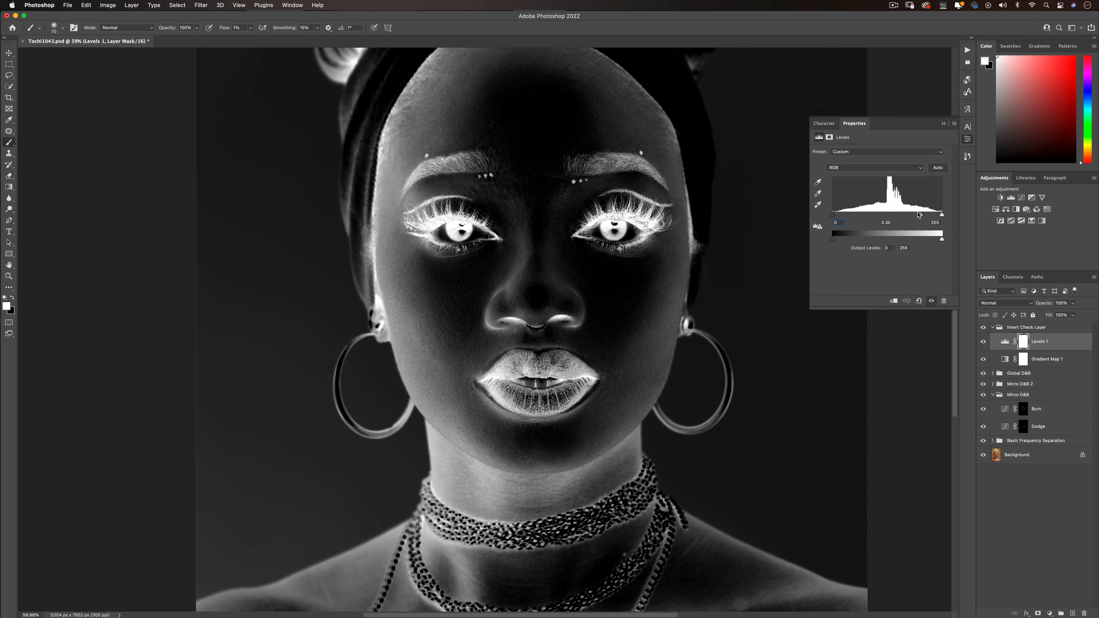
{"action": "mouse_move", "coordinate": [919, 214]}
{"action": "left_mouse_down"}
{"action": "mouse_move", "coordinate": [878, 215]}
{"action": "mouse_move", "coordinate": [914, 222]}
{"action": "left_mouse_up"}
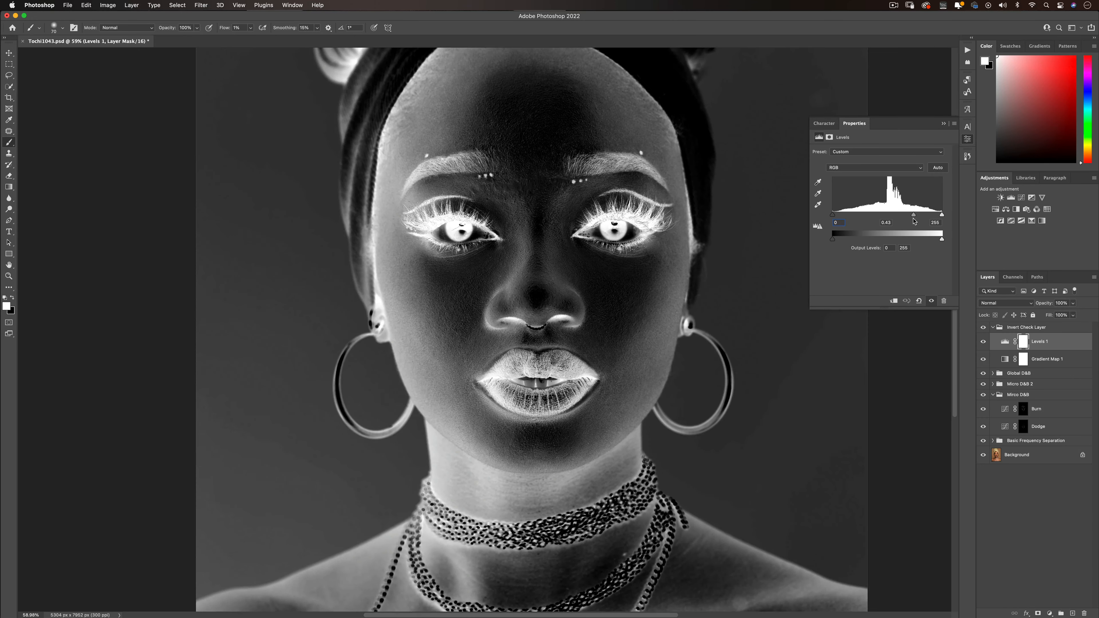
{"action": "left_click", "coordinate": [944, 123]}
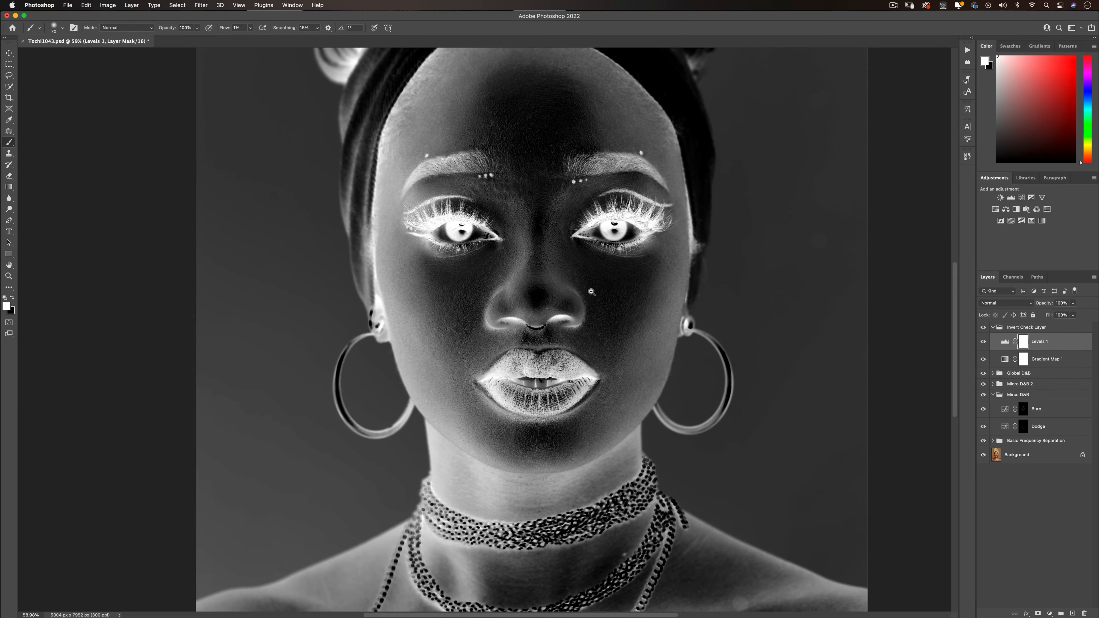
{"action": "left_click_drag", "start_coordinate": [591, 291], "coordinate": [554, 294]}
{"action": "left_click", "coordinate": [992, 328]}
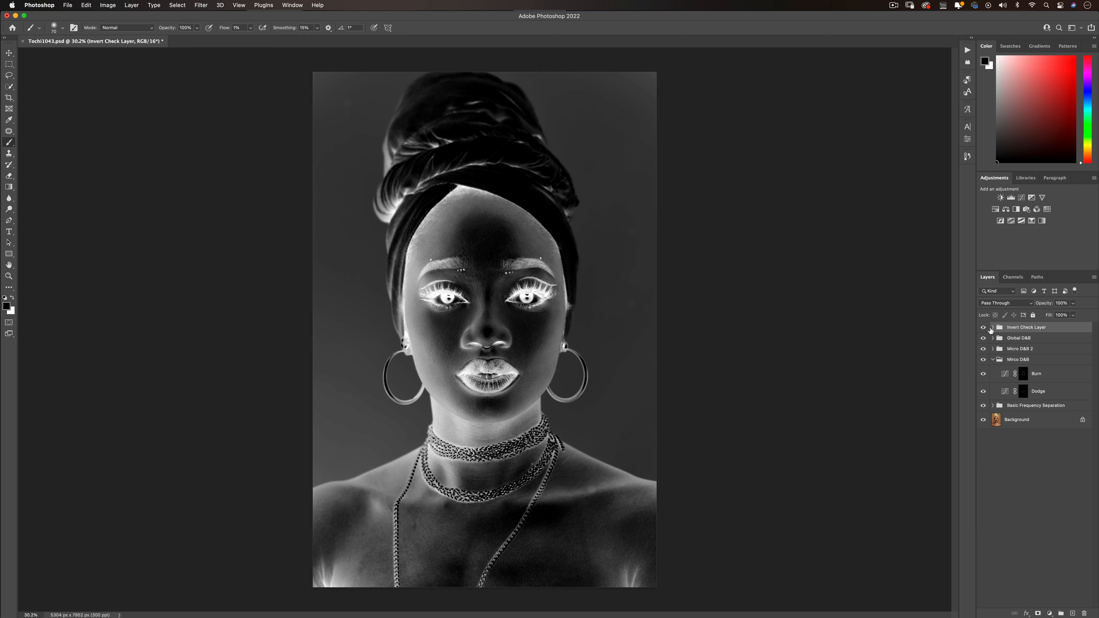
- Hide the Invert Check Layer group and compare the portrait with and without the Mirco D&B group
{"action": "left_click", "coordinate": [983, 327]}
{"action": "left_click", "coordinate": [983, 361]}
{"action": "left_click", "coordinate": [983, 360]}
{"action": "left_click", "coordinate": [984, 361]}
{"action": "left_click", "coordinate": [983, 360]}
{"action": "left_click", "coordinate": [983, 361]}
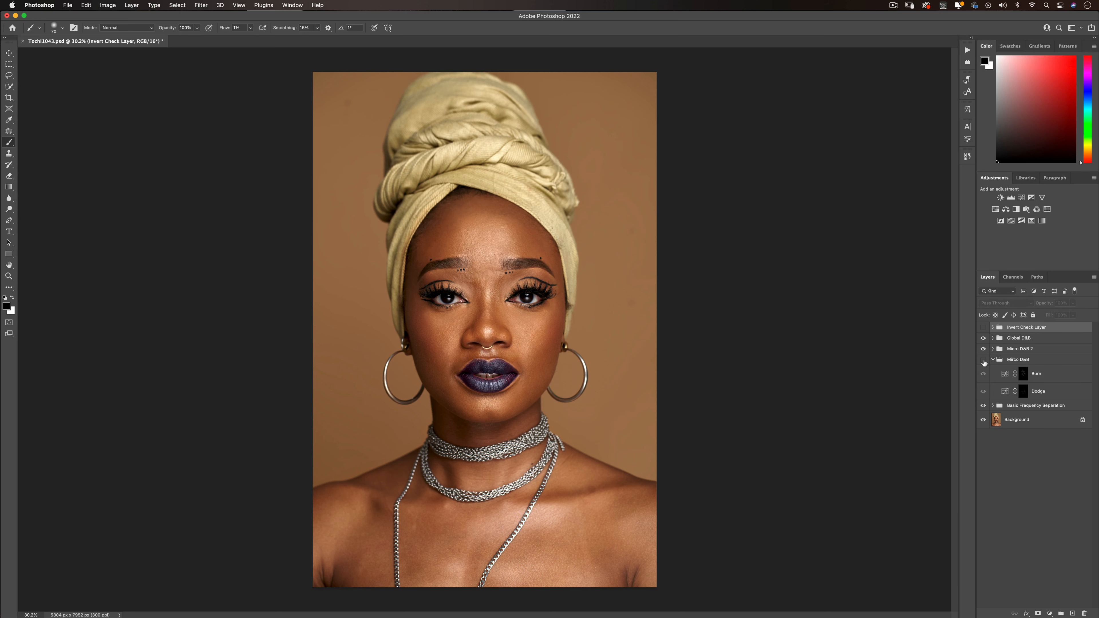
{"action": "left_click", "coordinate": [983, 360]}
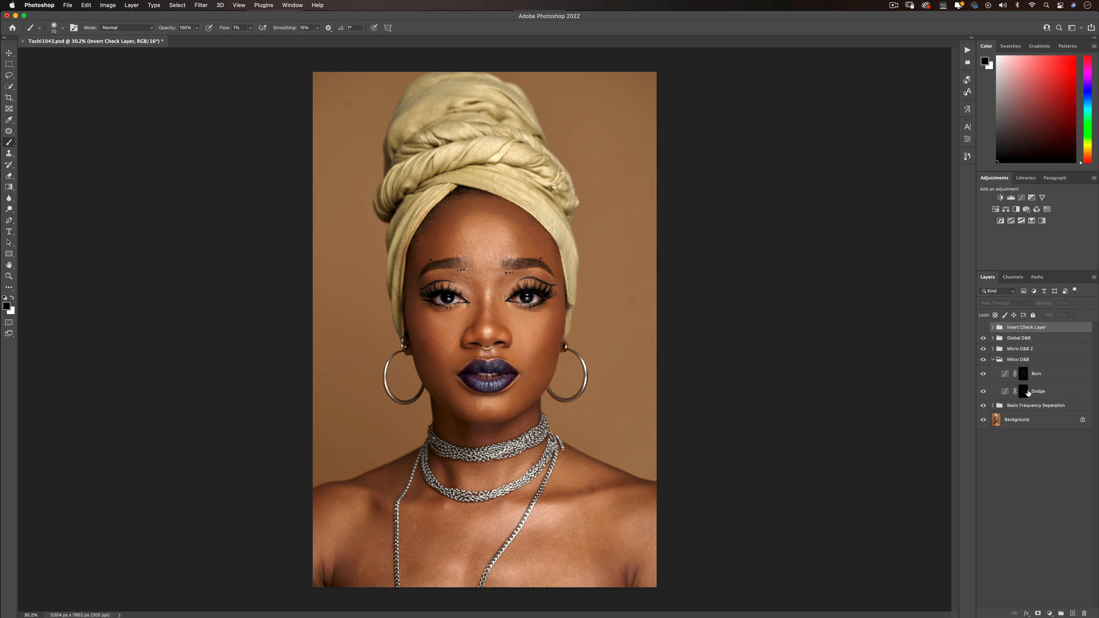
- Dodge dark patches on the cheek with white on the Mirco D&B Dodge mask, using a larger brush
{"action": "left_click", "coordinate": [1023, 391]}
{"action": "key", "text": "x"}
{"action": "scroll", "coordinate": [439, 352], "scroll_direction": "up", "scroll_amount": 3}
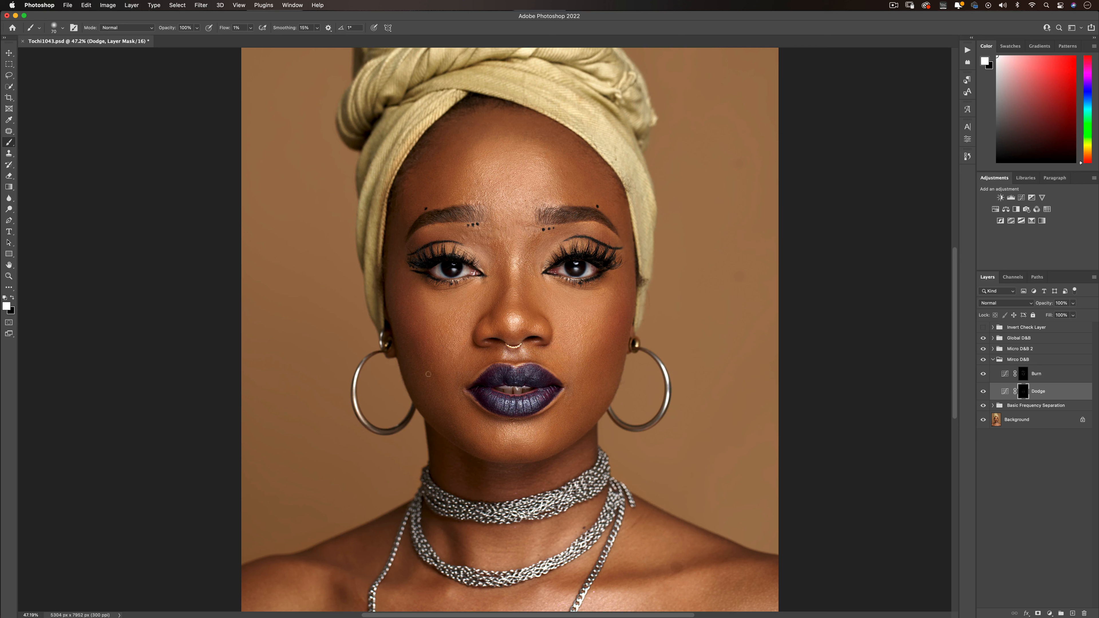
{"action": "key", "text": "bracketright"}
{"action": "key", "text": "bracketright"}
{"action": "key", "text": "bracketright"}
{"action": "key", "text": "bracketright"}
{"action": "key", "text": "bracketright"}
{"action": "key", "text": "bracketright"}
{"action": "scroll", "coordinate": [512, 458], "scroll_direction": "down", "scroll_amount": 3}
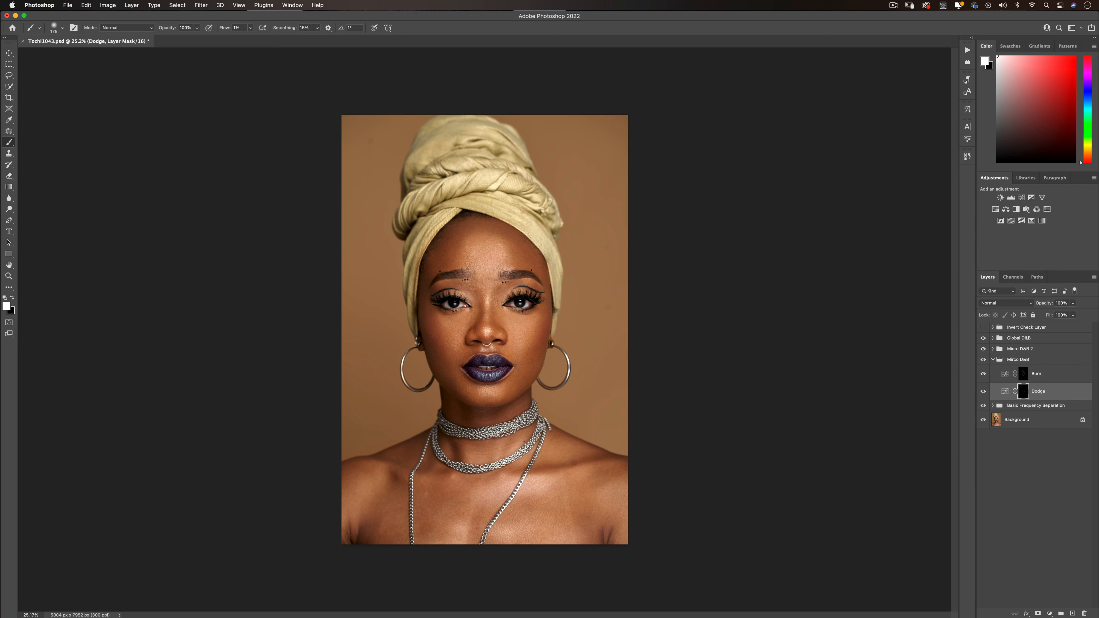
- Dodge the skin around the mouth and lower face on the Dodge mask, varying the brush size between finer and broader areas
{"action": "scroll", "coordinate": [450, 357], "scroll_direction": "up", "scroll_amount": 3}
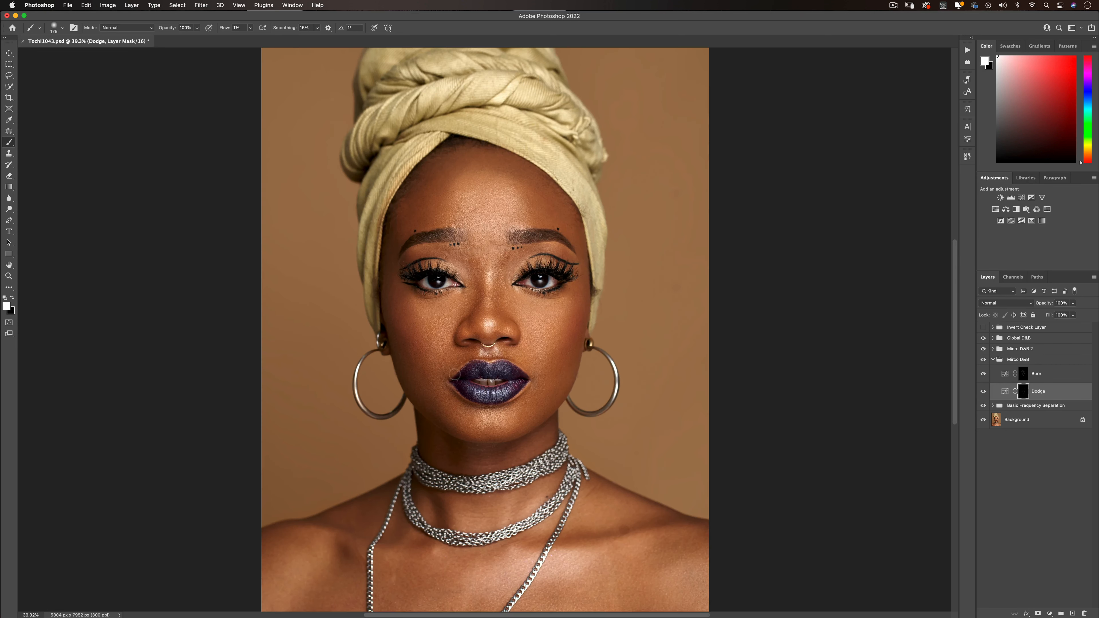
{"action": "key", "text": "bracketleft"}
{"action": "scroll", "coordinate": [471, 287], "scroll_direction": "up", "scroll_amount": 3}
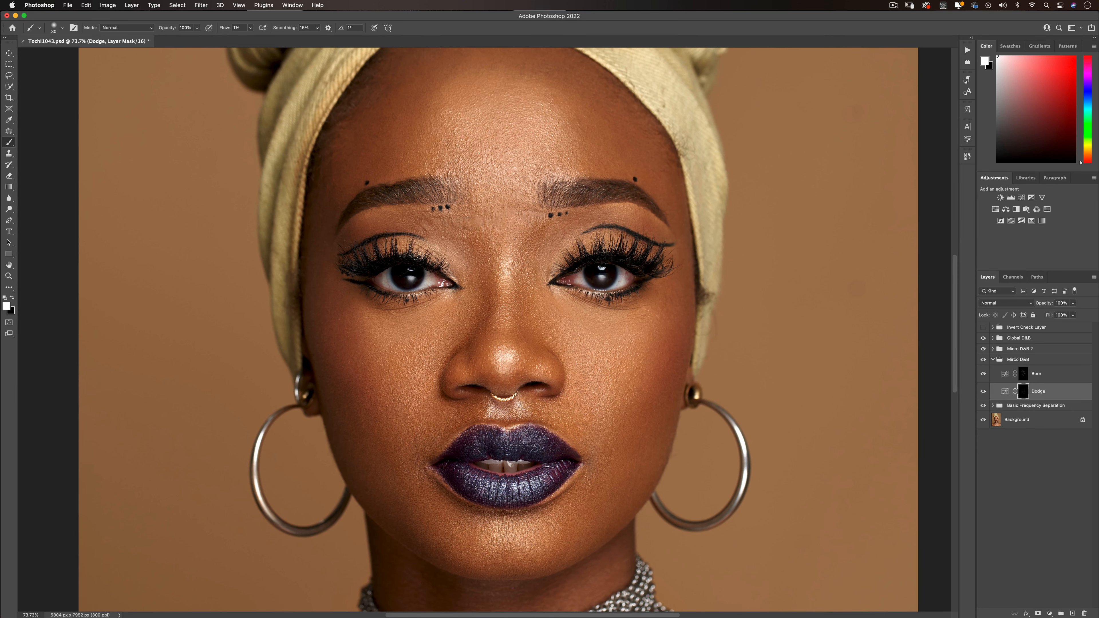
{"action": "scroll", "coordinate": [476, 315], "scroll_direction": "down", "scroll_amount": 4}
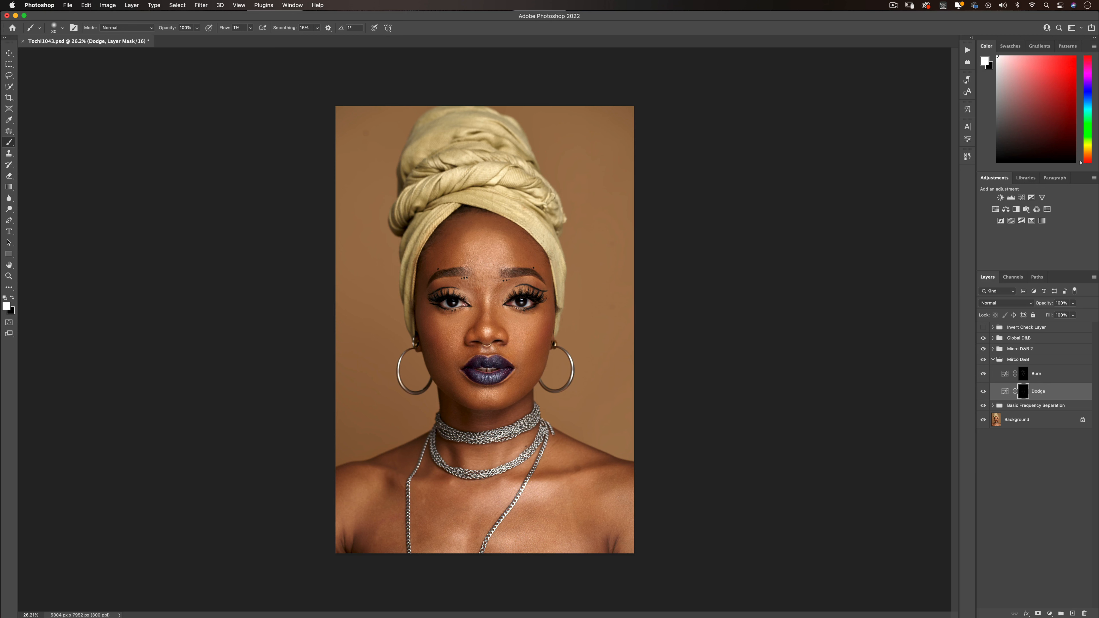
{"action": "scroll", "coordinate": [480, 390], "scroll_direction": "up", "scroll_amount": 3}
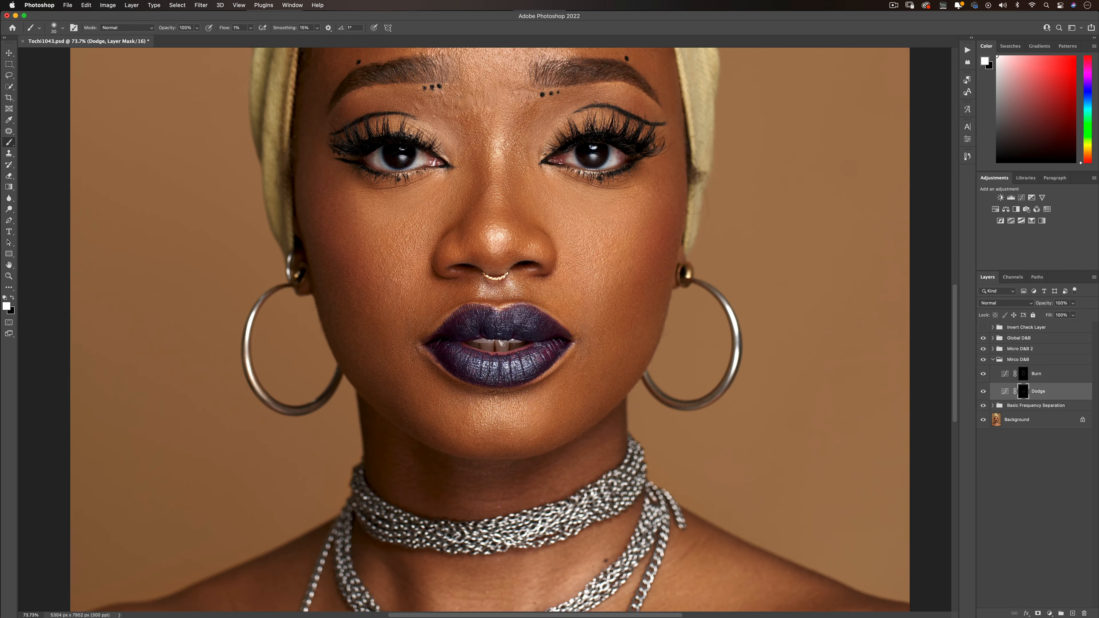
{"action": "key", "text": "bracketright"}
{"action": "key", "text": "bracketright"}
{"action": "key", "text": "bracketright"}
{"action": "key", "text": "bracketright"}
{"action": "key", "text": "bracketright"}
{"action": "scroll", "coordinate": [482, 365], "scroll_direction": "down", "scroll_amount": 4}
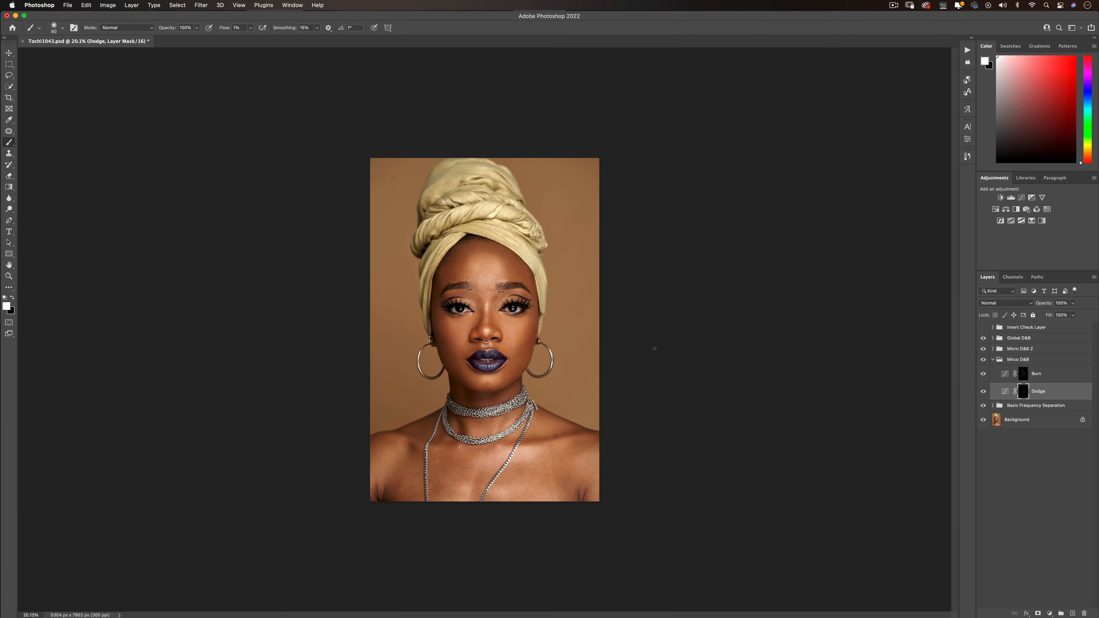
- Soften the remaining facial shadows on the Dodge mask, enlarging the brush to 300 px and reducing it again for the cheek
{"action": "scroll", "coordinate": [496, 307], "scroll_direction": "up", "scroll_amount": 3}
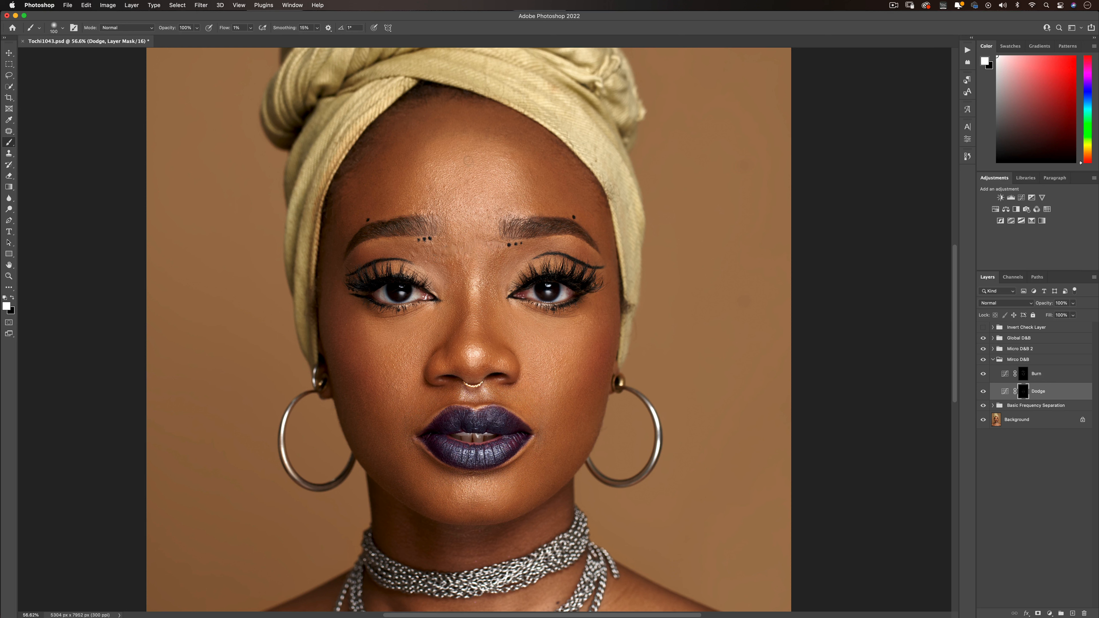
{"action": "key", "text": "bracketright"}
{"action": "key", "text": "bracketright"}
{"action": "key", "text": "super+0"}
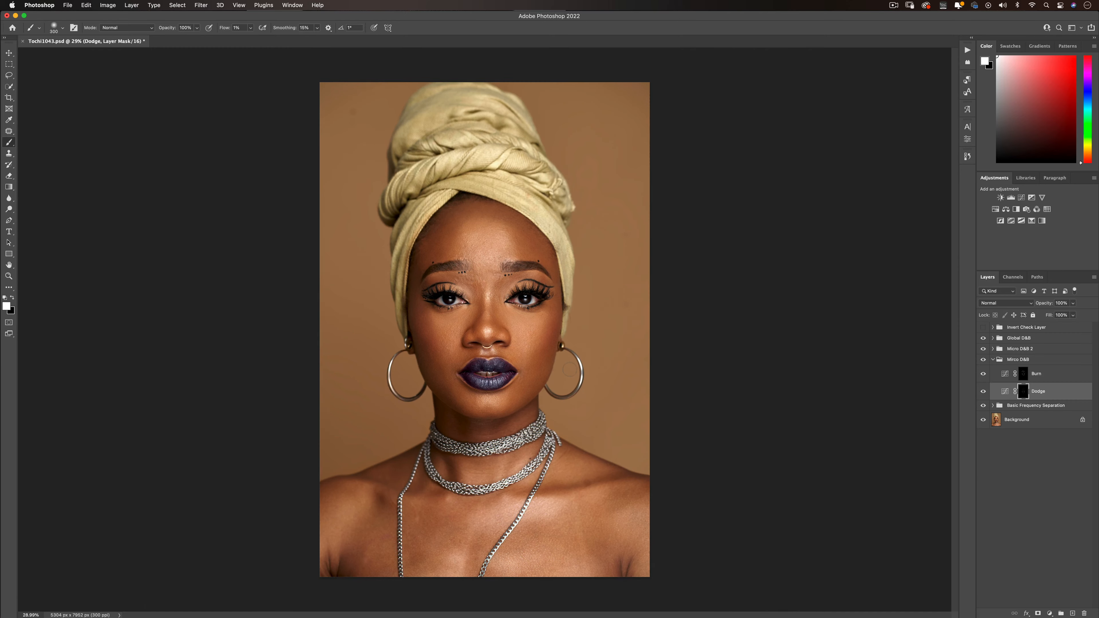
{"action": "scroll", "coordinate": [428, 361], "scroll_direction": "up", "scroll_amount": 5}
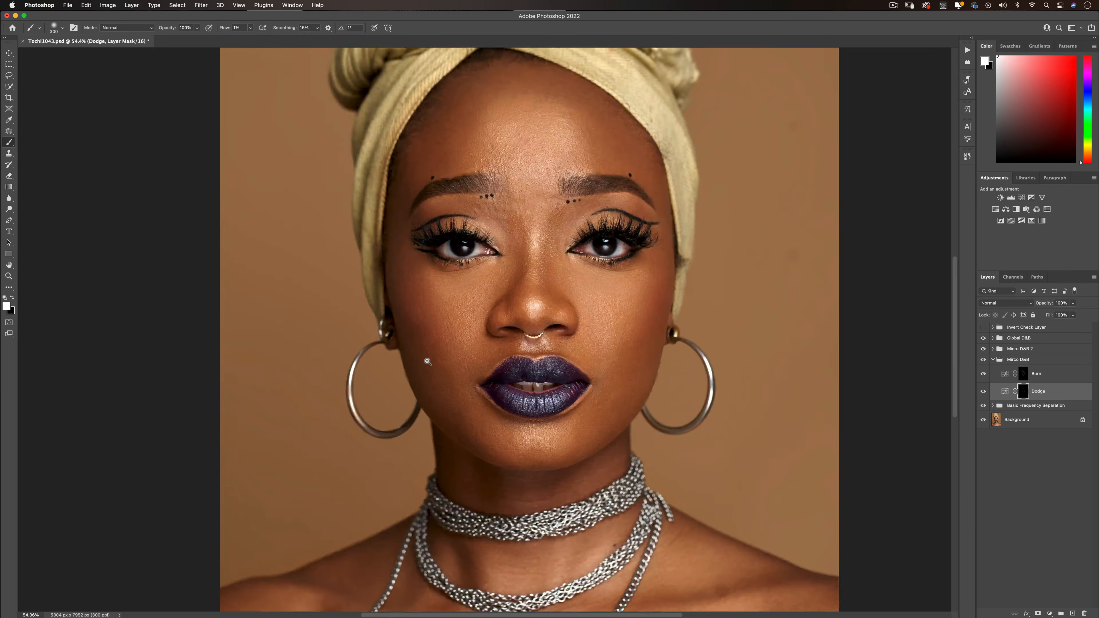
{"action": "key", "text": "bracketleft"}
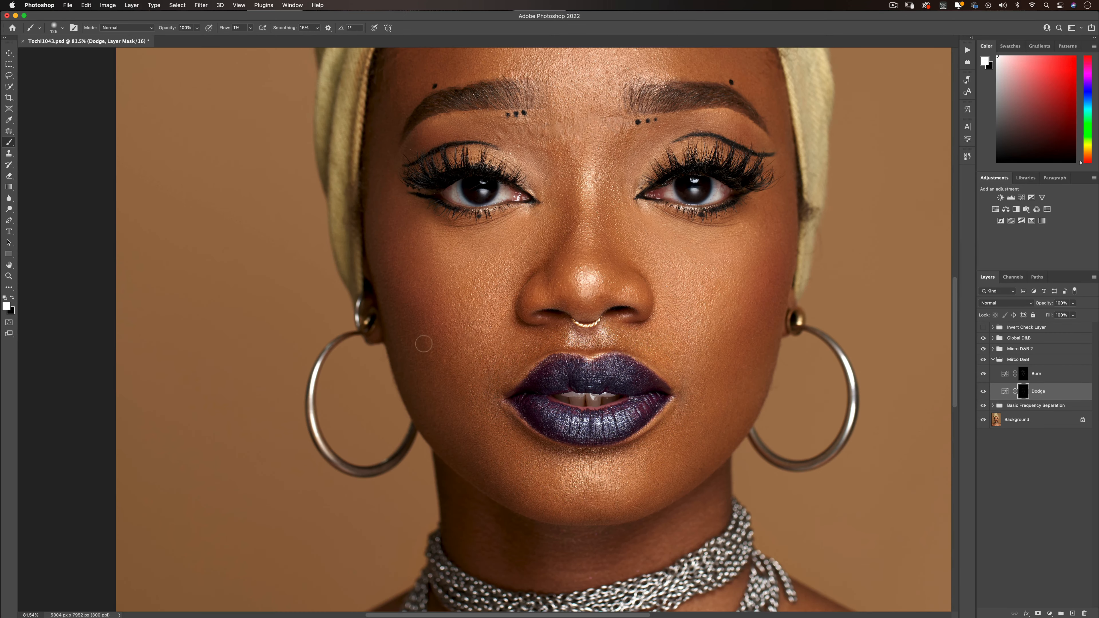
{"action": "key", "text": "bracketleft"}
{"action": "key", "text": "bracketleft"}
- Burn small bright spots on the face using the Mirco D&B Burn mask with a 70 px brush
{"action": "left_click", "coordinate": [1023, 373]}
{"action": "key", "text": "bracketleft"}
{"action": "key", "text": "bracketleft"}
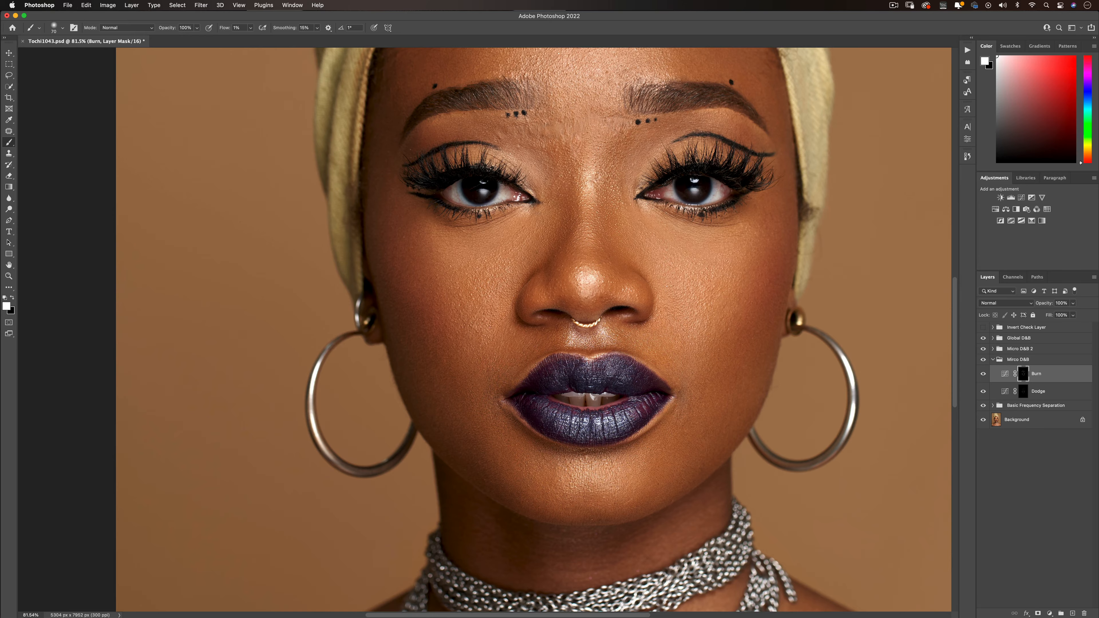
- View the whole portrait and compare it with the Mirco D&B group off and on
{"action": "key", "text": "super+0"}
{"action": "key", "text": "super+minus"}
{"action": "key", "text": "super+minus"}
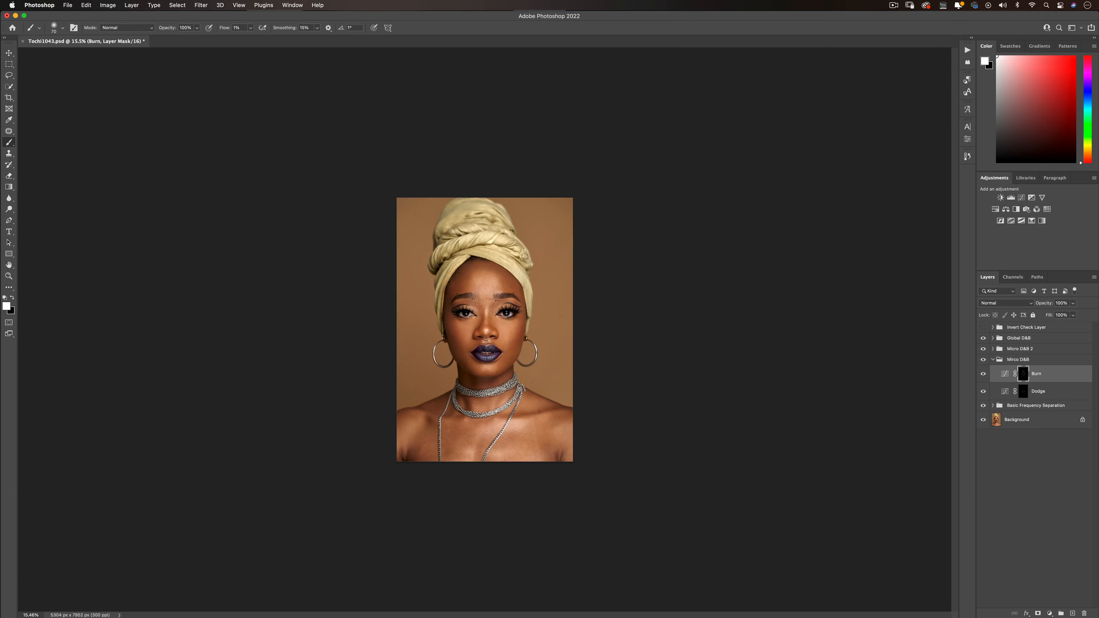
{"action": "key", "text": "super+0"}
{"action": "left_click", "coordinate": [984, 360]}
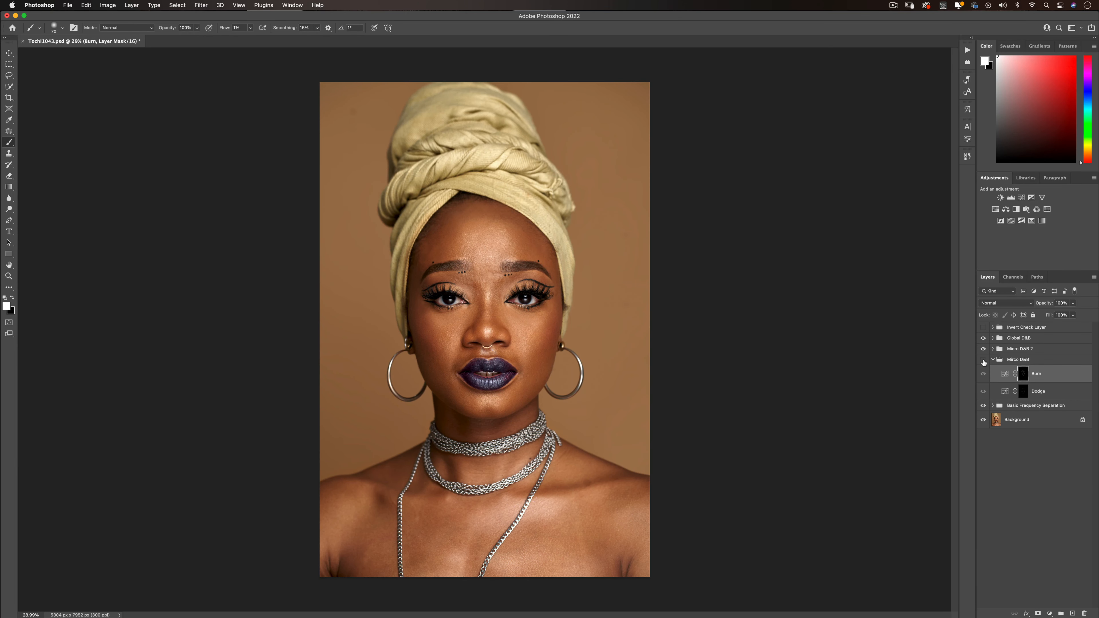
{"action": "left_click", "coordinate": [984, 360]}
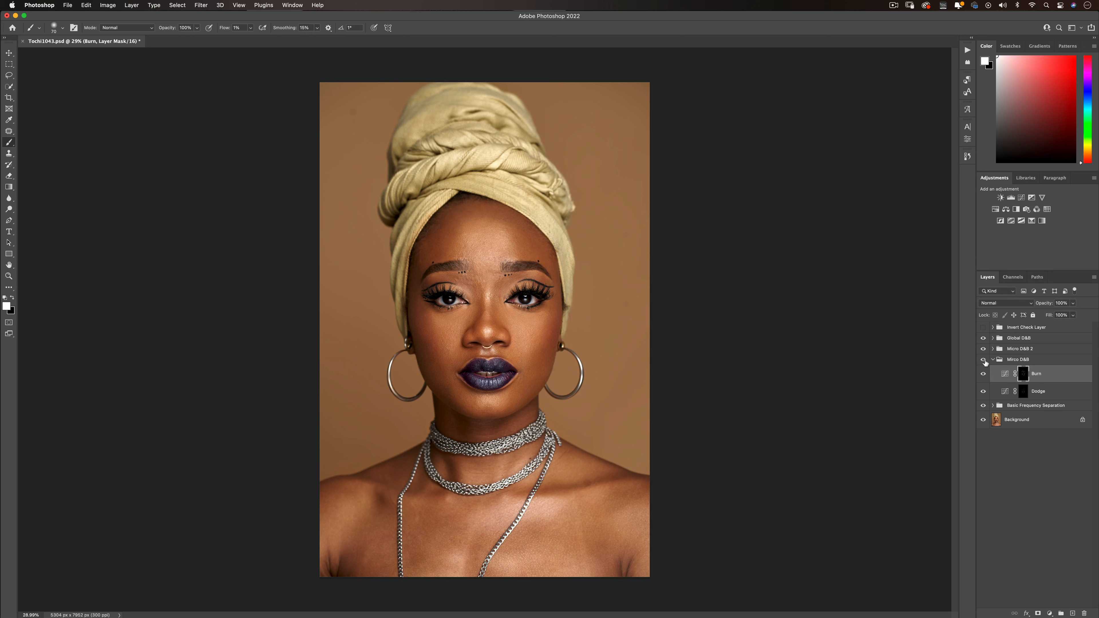
{"action": "left_click", "coordinate": [983, 360]}
{"action": "left_click", "coordinate": [983, 360]}
- Try a lower opacity on the Mirco D&B group, compare the effect, and set it back to 100%
{"action": "left_click", "coordinate": [1073, 304]}
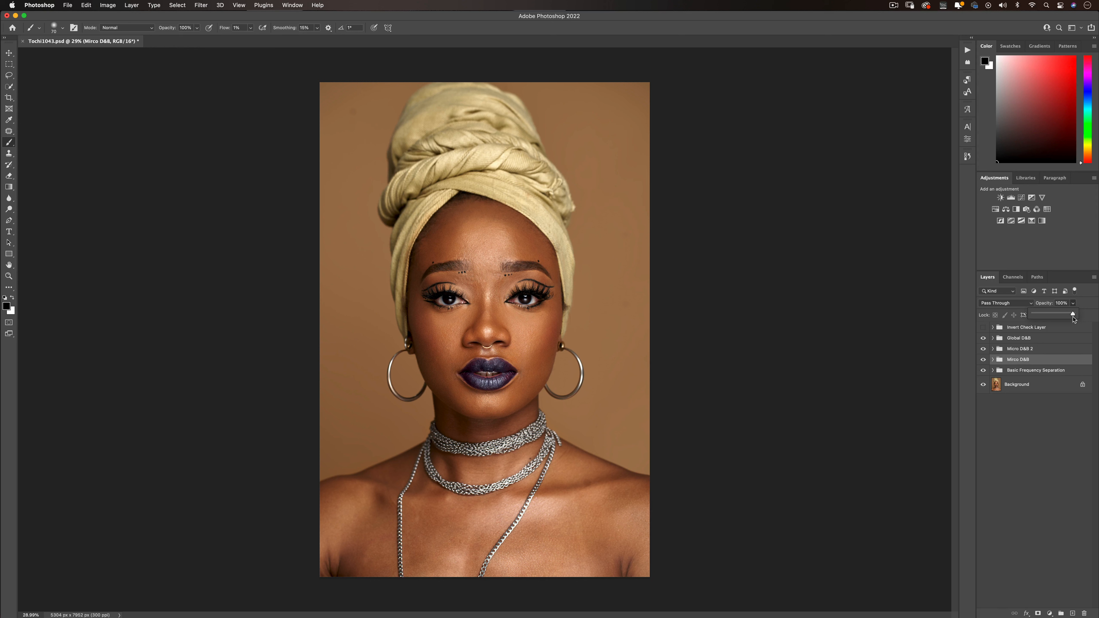
{"action": "left_click_drag", "start_coordinate": [1073, 317], "coordinate": [1055, 317]}
{"action": "left_click", "coordinate": [985, 362]}
{"action": "left_click", "coordinate": [984, 361]}
{"action": "left_click", "coordinate": [1073, 304]}
{"action": "left_click_drag", "start_coordinate": [1071, 319], "coordinate": [1097, 316]}
{"action": "left_click", "coordinate": [1021, 368]}
- Turn on the Invert Check Layer group and burn uneven patches across the chest on the Mirco D&B Burn mask, resizing the brush to suit
{"action": "scroll", "coordinate": [514, 455], "scroll_direction": "up", "scroll_amount": 2}
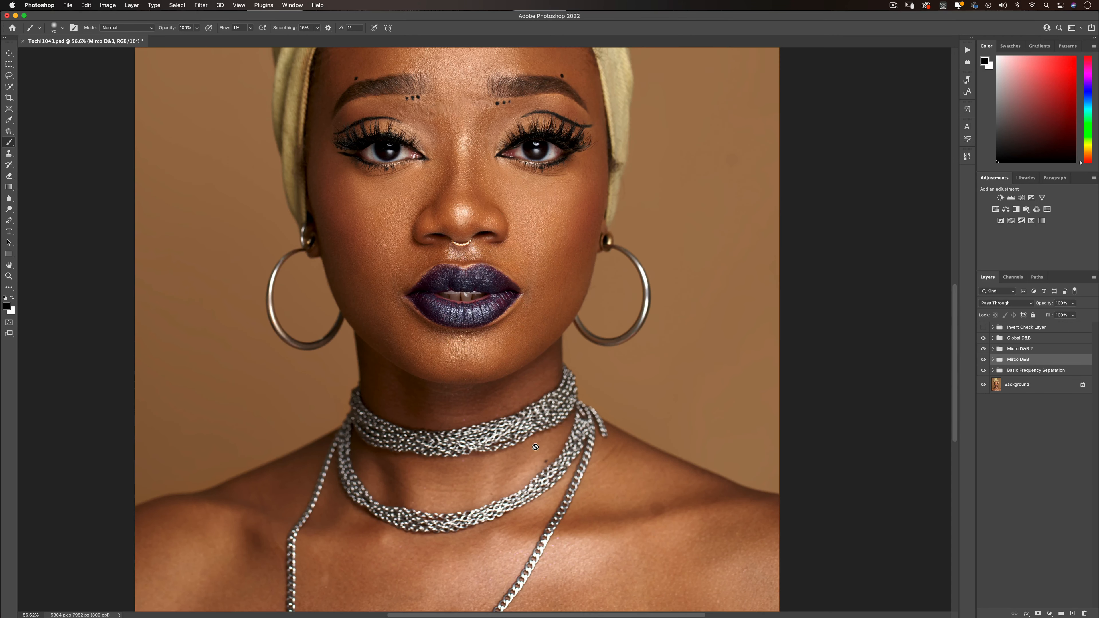
{"action": "scroll", "coordinate": [575, 325], "scroll_direction": "down", "scroll_amount": 3}
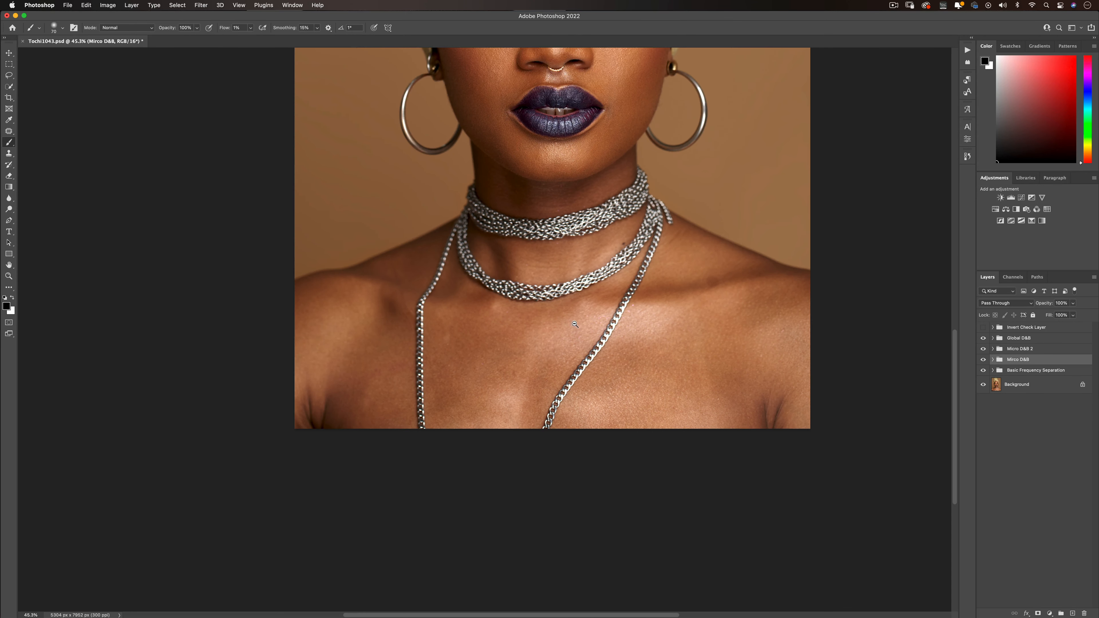
{"action": "left_click", "coordinate": [983, 327]}
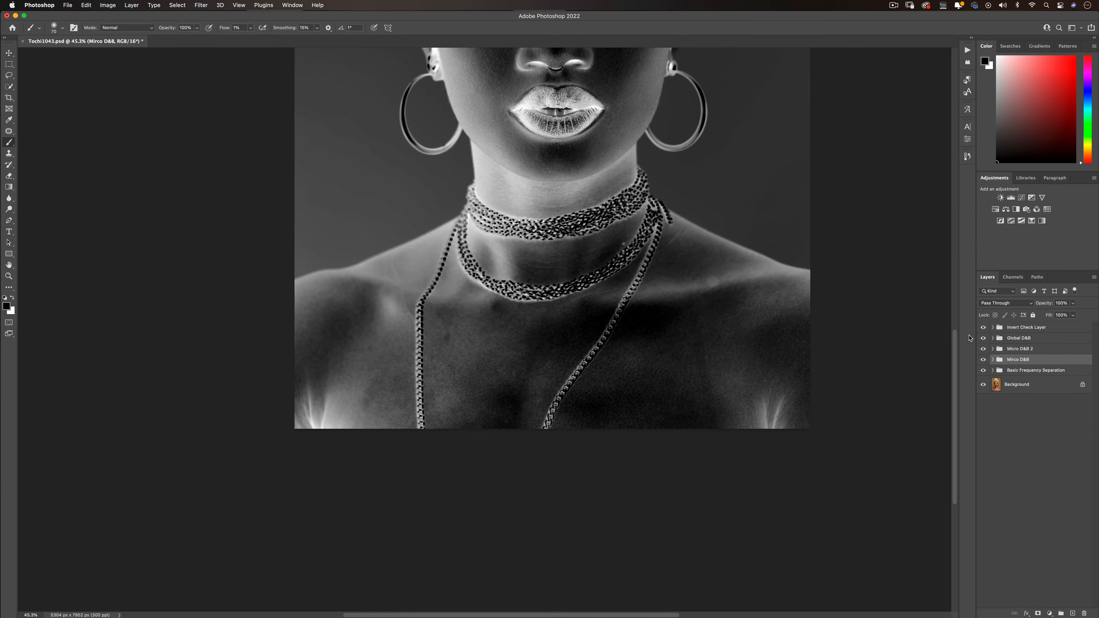
{"action": "left_click", "coordinate": [992, 359]}
{"action": "left_click", "coordinate": [1024, 375]}
{"action": "key", "text": "bracketright"}
{"action": "key", "text": "bracketright"}
{"action": "key", "text": "bracketright"}
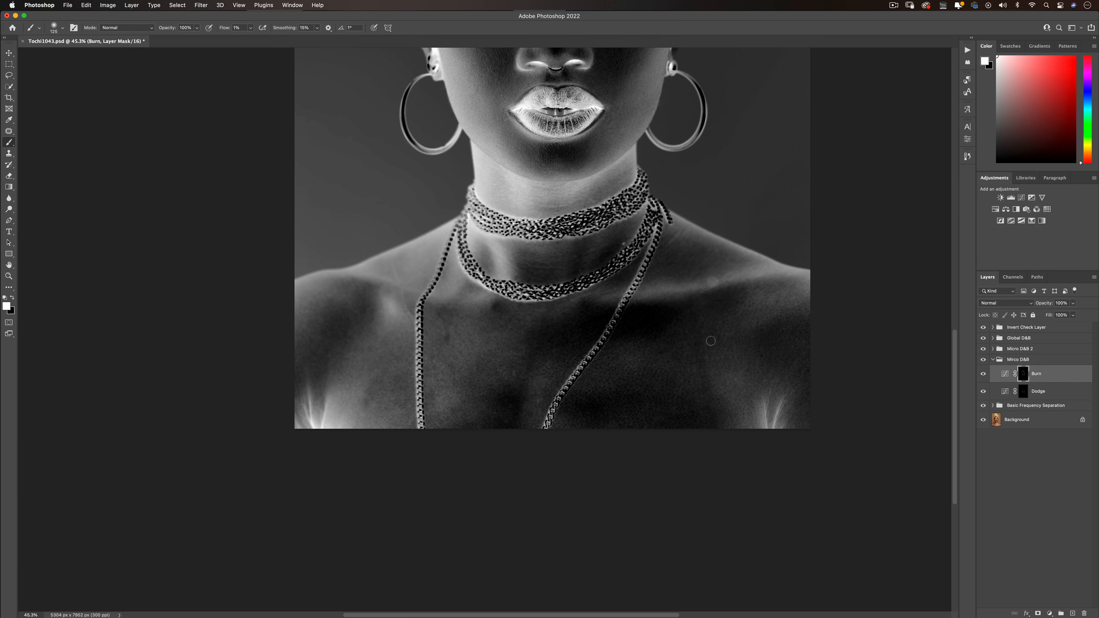
{"action": "key", "text": "bracketright"}
{"action": "key", "text": "bracketright"}
{"action": "key", "text": "bracketright"}
{"action": "key", "text": "bracketleft"}
{"action": "key", "text": "bracketleft"}
{"action": "key", "text": "bracketleft"}
{"action": "key", "text": "bracketleft"}
{"action": "key", "text": "bracketleft"}
{"action": "key", "text": "bracketright"}
{"action": "key", "text": "bracketright"}
{"action": "key", "text": "bracketright"}
{"action": "key", "text": "bracketright"}
{"action": "key", "text": "bracketleft"}
{"action": "key", "text": "bracketleft"}
{"action": "key", "text": "bracketleft"}
{"action": "key", "text": "bracketright"}
{"action": "key", "text": "bracketright"}
{"action": "key", "text": "bracketleft"}
{"action": "key", "text": "bracketleft"}
{"action": "key", "text": "bracketright"}
{"action": "key", "text": "bracketright"}
{"action": "key", "text": "bracketright"}
{"action": "key", "text": "bracketleft"}
{"action": "key", "text": "bracketleft"}
{"action": "key", "text": "bracketleft"}
{"action": "key", "text": "bracketleft"}
{"action": "key", "text": "bracketleft"}
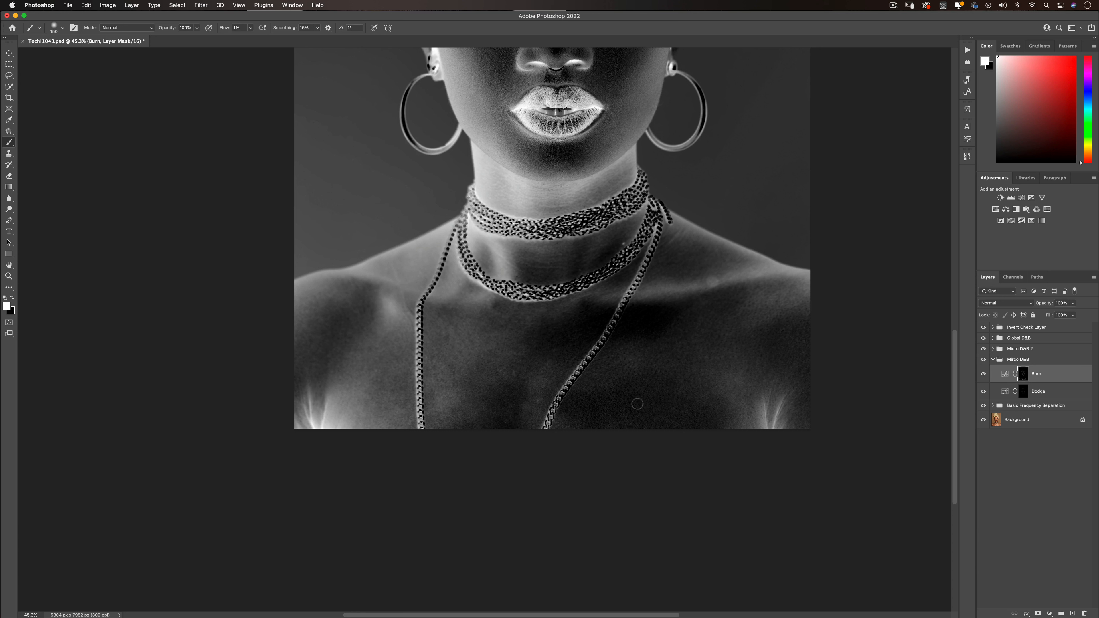
{"action": "key", "text": "bracketright"}
{"action": "key", "text": "bracketright"}
{"action": "key", "text": "bracketleft"}
{"action": "key", "text": "bracketleft"}
- Dodge the dark patches on the shoulders and chest using the Mirco D&B Dodge mask, adapting the brush size to each area
{"action": "key", "text": "alt+bracketleft"}
{"action": "key", "text": "bracketleft"}
{"action": "key", "text": "bracketleft"}
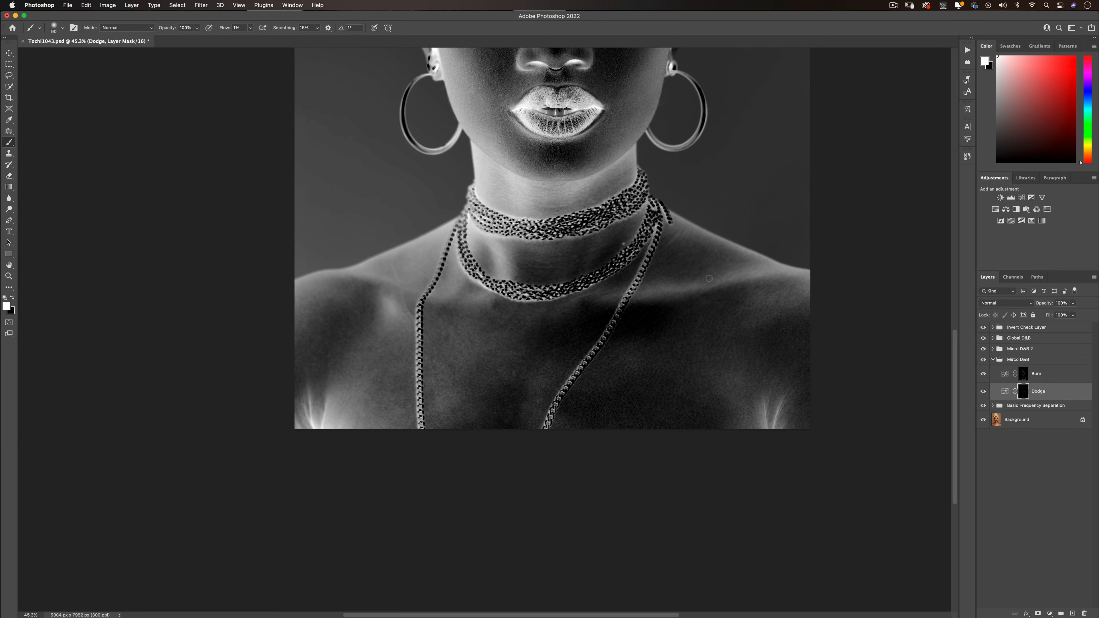
{"action": "key", "text": "bracketright"}
{"action": "key", "text": "bracketright"}
{"action": "key", "text": "bracketright"}
{"action": "key", "text": "bracketright"}
{"action": "key", "text": "bracketleft"}
{"action": "key", "text": "bracketleft"}
{"action": "key", "text": "bracketleft"}
{"action": "key", "text": "bracketleft"}
{"action": "key", "text": "bracketleft"}
{"action": "key", "text": "bracketleft"}
{"action": "key", "text": "bracketleft"}
{"action": "key", "text": "bracketleft"}
{"action": "key", "text": "bracketleft"}
{"action": "key", "text": "bracketleft"}
{"action": "key", "text": "bracketleft"}
{"action": "key", "text": "bracketright"}
{"action": "key", "text": "bracketright"}
{"action": "key", "text": "bracketright"}
{"action": "key", "text": "bracketright"}
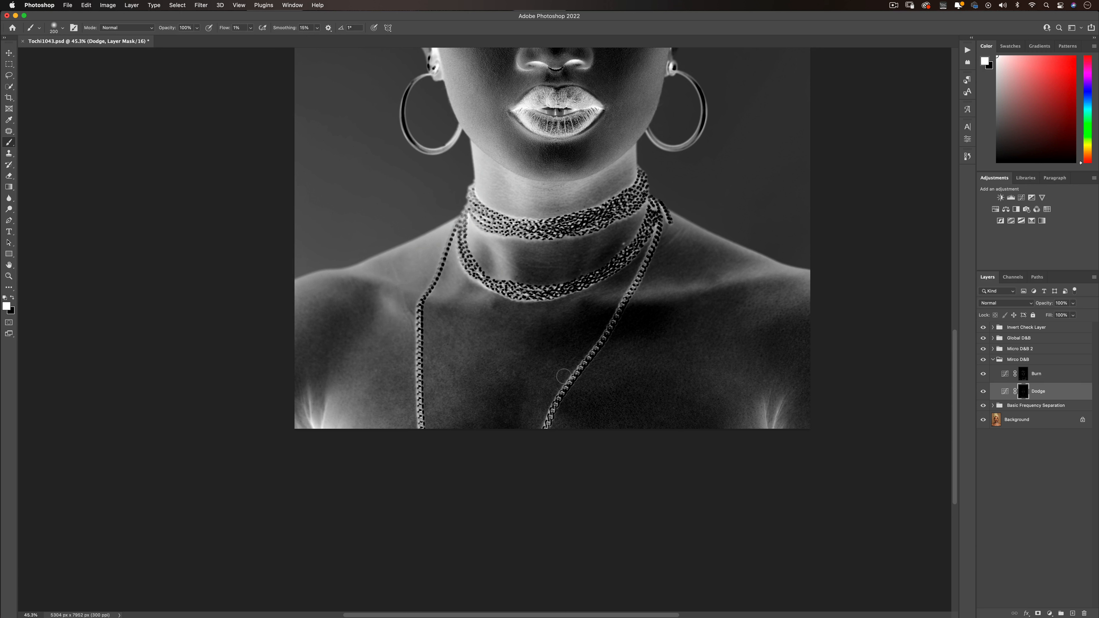
{"action": "key", "text": "bracketleft"}
{"action": "key", "text": "bracketleft"}
{"action": "key", "text": "bracketleft"}
{"action": "key", "text": "bracketleft"}
{"action": "key", "text": "bracketright"}
{"action": "key", "text": "bracketleft"}
{"action": "key", "text": "bracketleft"}
{"action": "key", "text": "bracketleft"}
{"action": "key", "text": "bracketleft"}
{"action": "key", "text": "bracketleft"}
{"action": "key", "text": "bracketleft"}
{"action": "key", "text": "bracketleft"}
{"action": "key", "text": "bracketleft"}
{"action": "key", "text": "bracketright"}
{"action": "key", "text": "bracketright"}
{"action": "key", "text": "bracketright"}
{"action": "key", "text": "bracketright"}
{"action": "key", "text": "bracketright"}
- Reselect the Burn layer, hide the Invert Check Layer group, and compare the chest with and without the Mirco D&B group
{"action": "key", "text": "alt+bracketright"}
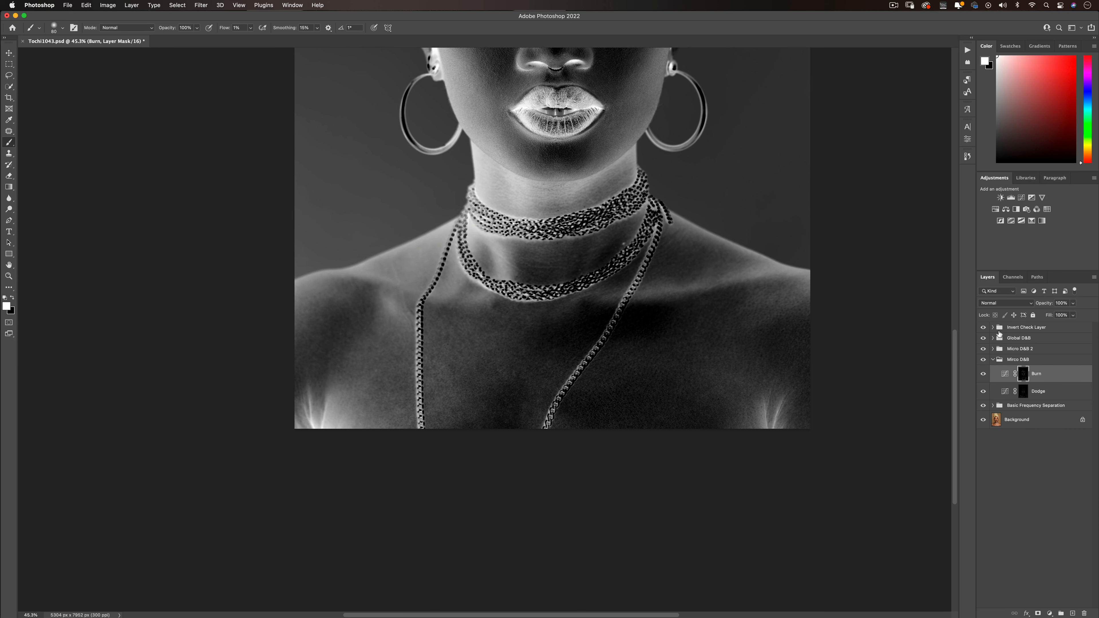
{"action": "left_click", "coordinate": [983, 328]}
{"action": "key", "text": "super+0"}
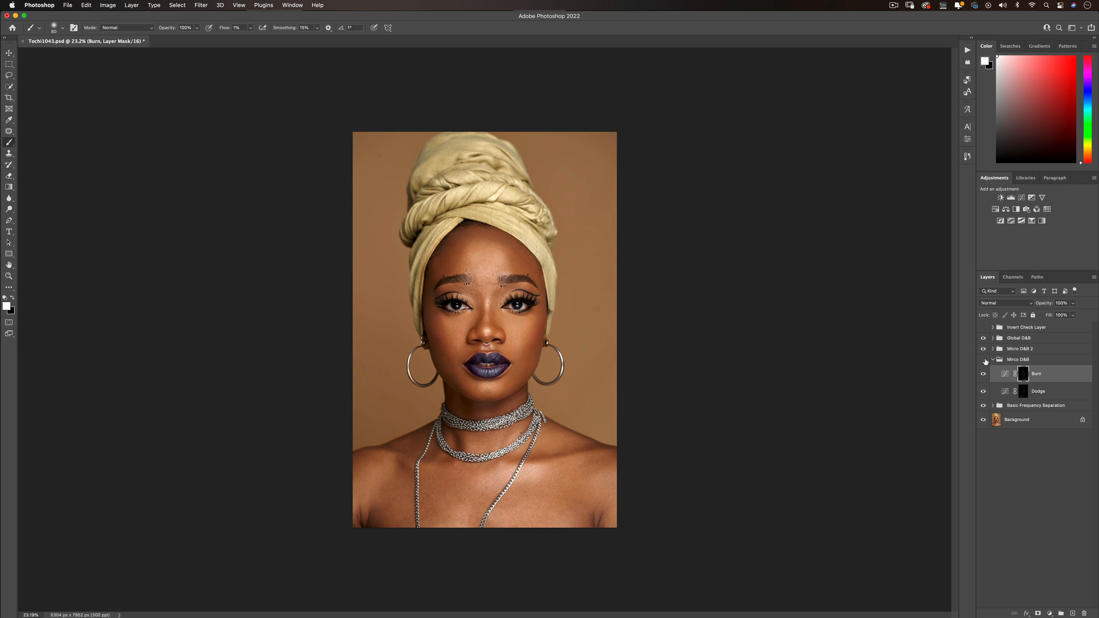
{"action": "scroll", "coordinate": [519, 471], "scroll_direction": "up", "scroll_amount": 5}
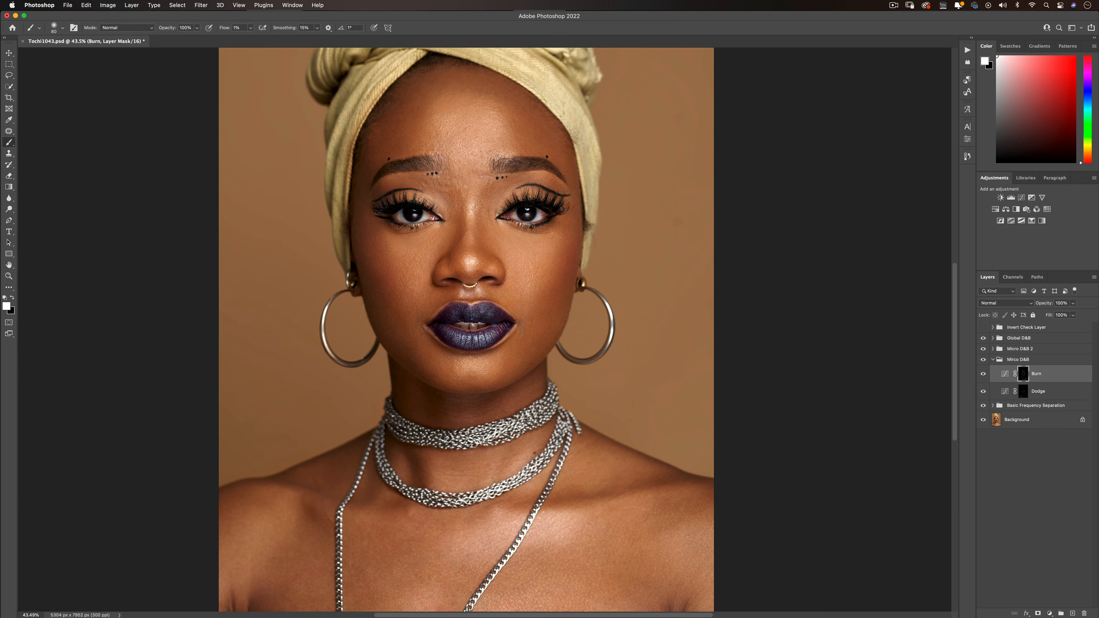
{"action": "left_click_drag", "start_coordinate": [577, 454], "coordinate": [638, 306]}
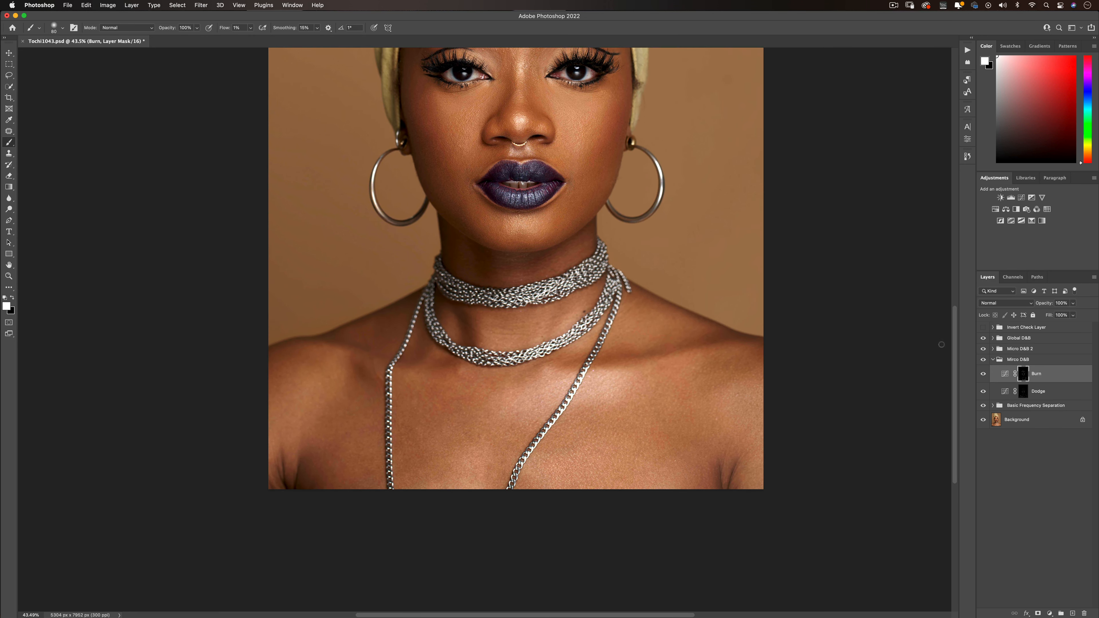
{"action": "left_click", "coordinate": [982, 361]}
{"action": "left_click", "coordinate": [990, 362]}
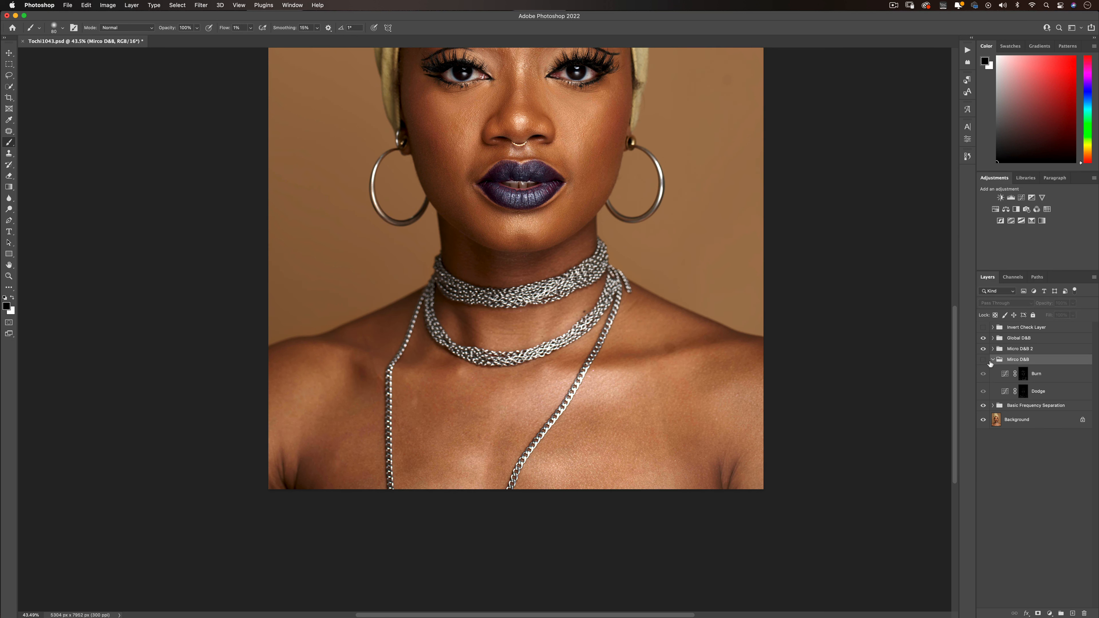
{"action": "left_click", "coordinate": [983, 360]}
{"action": "left_click", "coordinate": [984, 361]}
{"action": "left_click", "coordinate": [983, 361]}
{"action": "left_click", "coordinate": [984, 361]}
{"action": "left_click", "coordinate": [984, 362]}
{"action": "scroll", "coordinate": [607, 274], "scroll_direction": "down", "scroll_amount": 5}
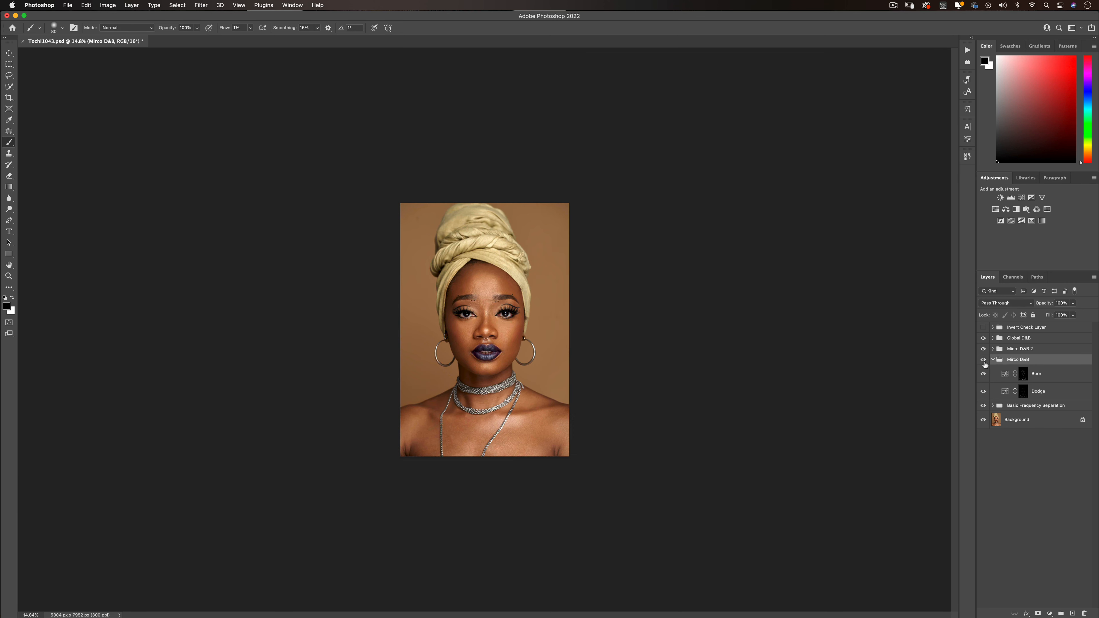
- Show the Invert Check Layer group again and burn the forehead with white on the Mirco D&B Burn mask
{"action": "scroll", "coordinate": [496, 337], "scroll_direction": "up", "scroll_amount": 3}
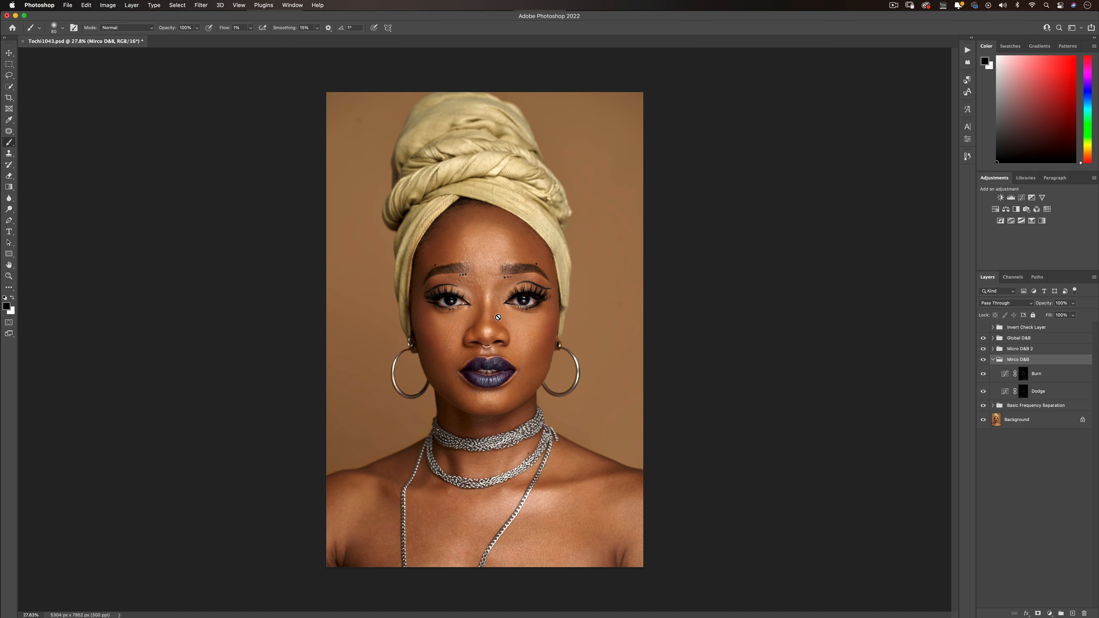
{"action": "left_click", "coordinate": [983, 327]}
{"action": "left_click", "coordinate": [1019, 377]}
{"action": "key", "text": "x"}
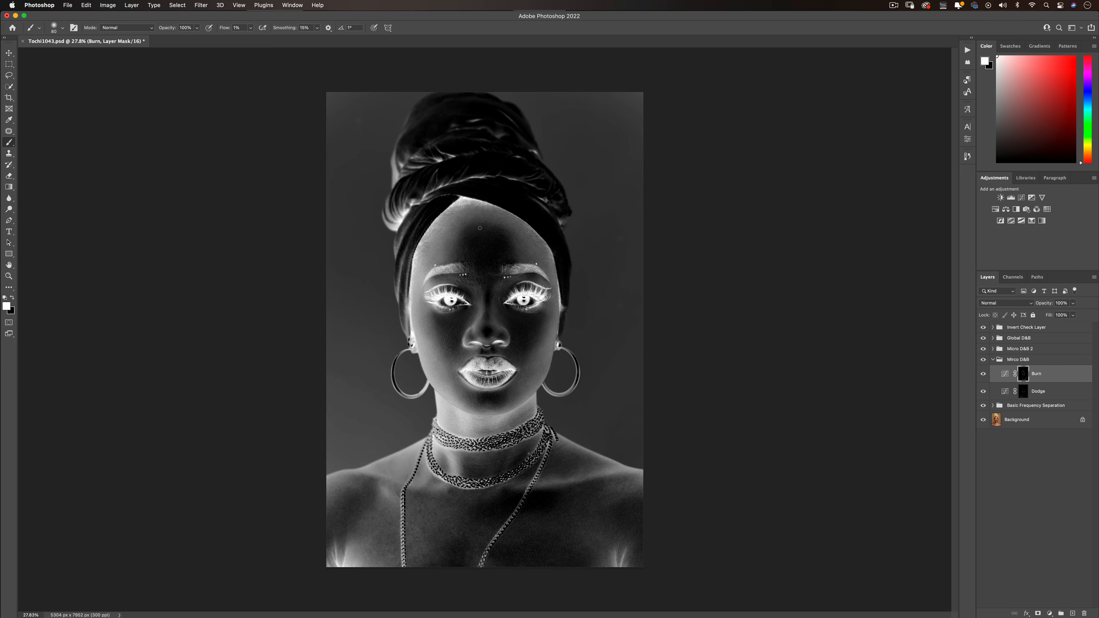
{"action": "scroll", "coordinate": [478, 222], "scroll_direction": "up", "scroll_amount": 2}
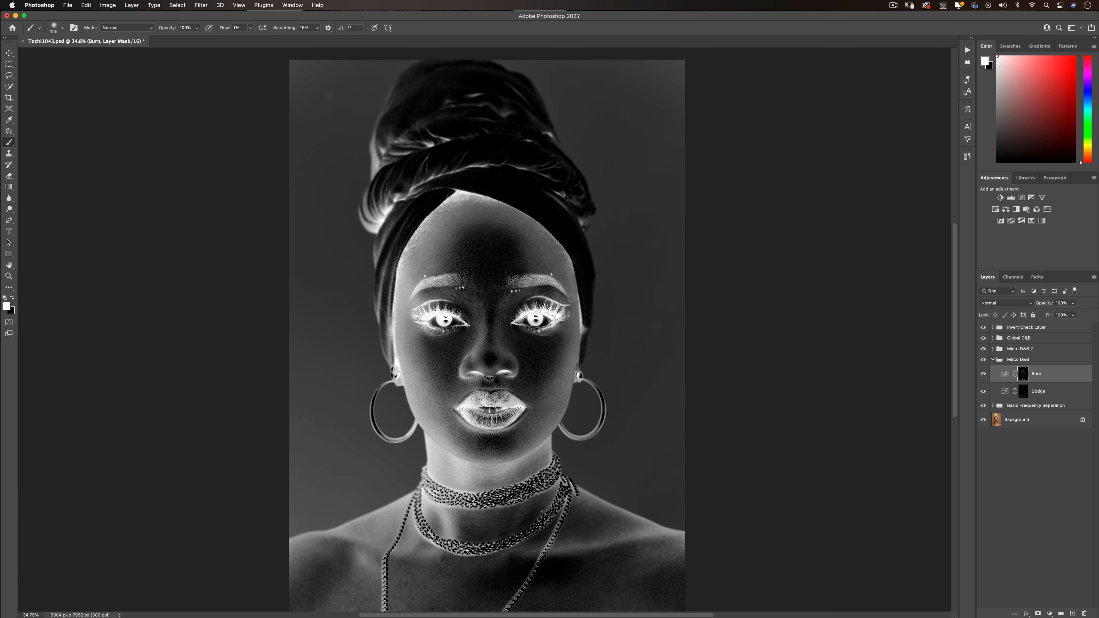
- Hide the Invert Check Layer group and check the latest burning by switching the Mirco D&B group off and on
{"action": "left_click", "coordinate": [983, 327]}
{"action": "left_click", "coordinate": [983, 360]}
{"action": "left_click", "coordinate": [982, 360]}
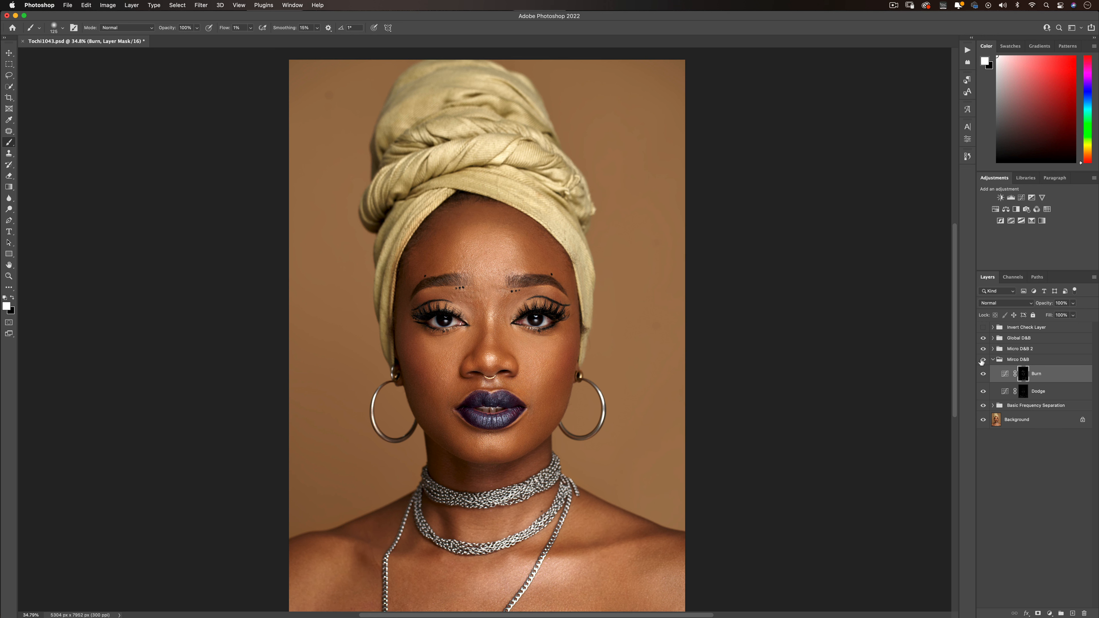
- Show the Invert Check Layer group, check the whole figure with the burn brush enlarged to 200, and hide the group again
{"action": "left_click", "coordinate": [537, 342], "text": "alt"}
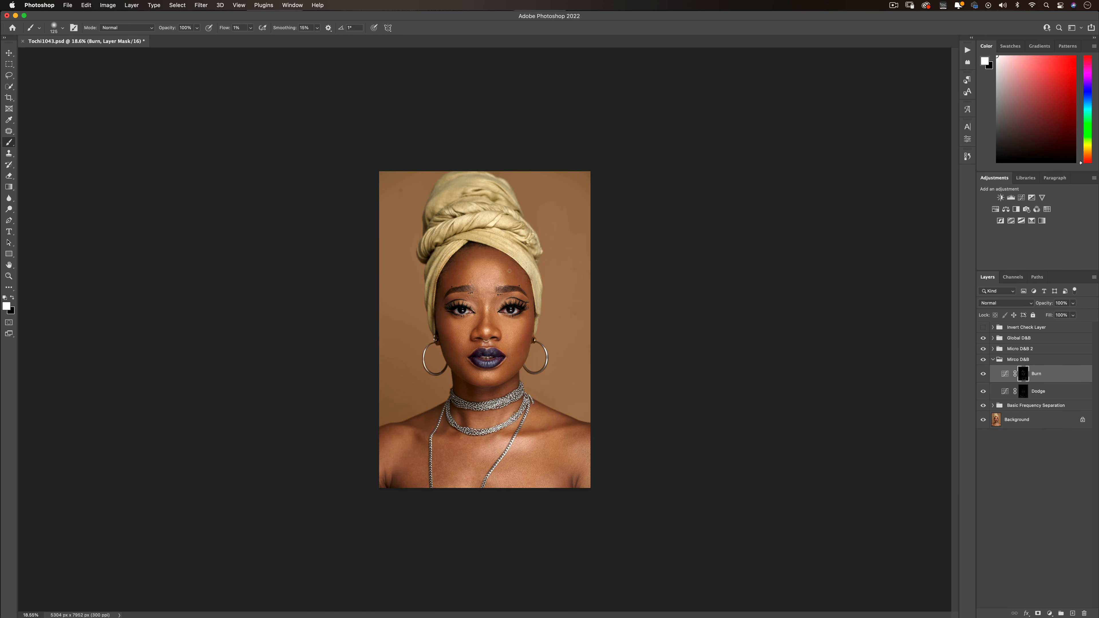
{"action": "left_click", "coordinate": [983, 328]}
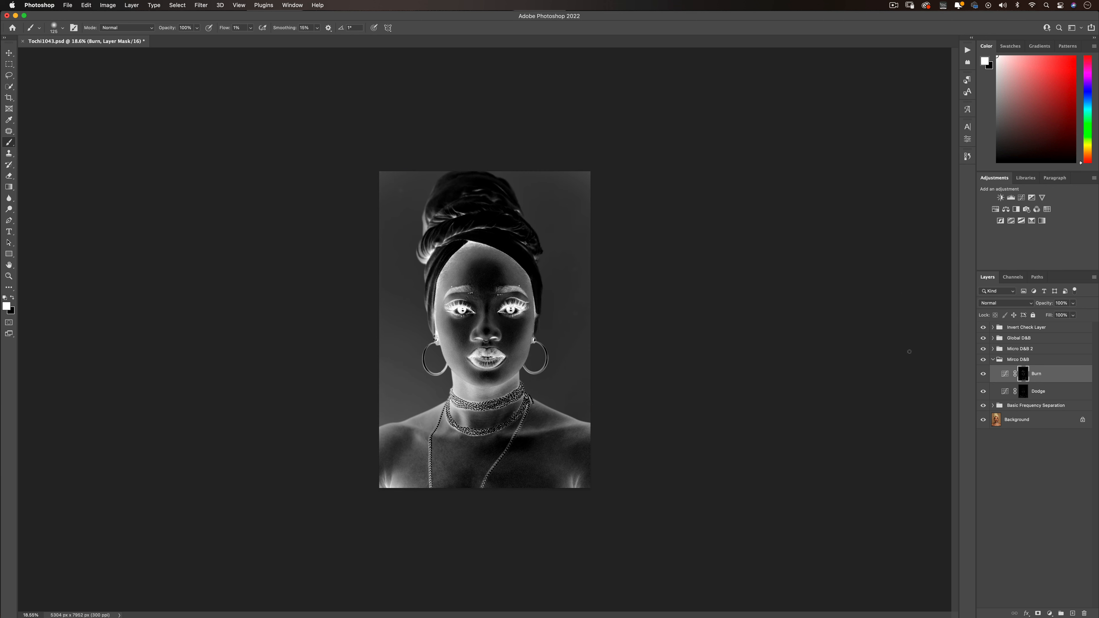
{"action": "key", "text": "bracketright"}
{"action": "left_click", "coordinate": [982, 328]}
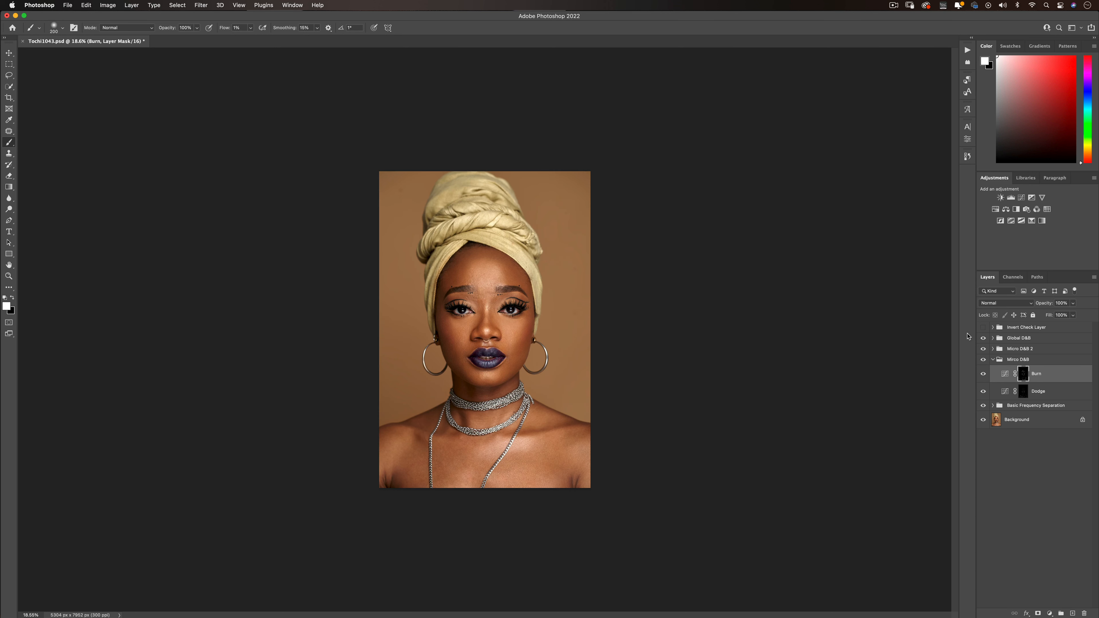
- Compare the portrait with and without the Mirco D&B group, collapse that group, and inspect the face closely
{"action": "left_click", "coordinate": [983, 360]}
{"action": "left_click", "coordinate": [995, 363]}
{"action": "left_click", "coordinate": [993, 361]}
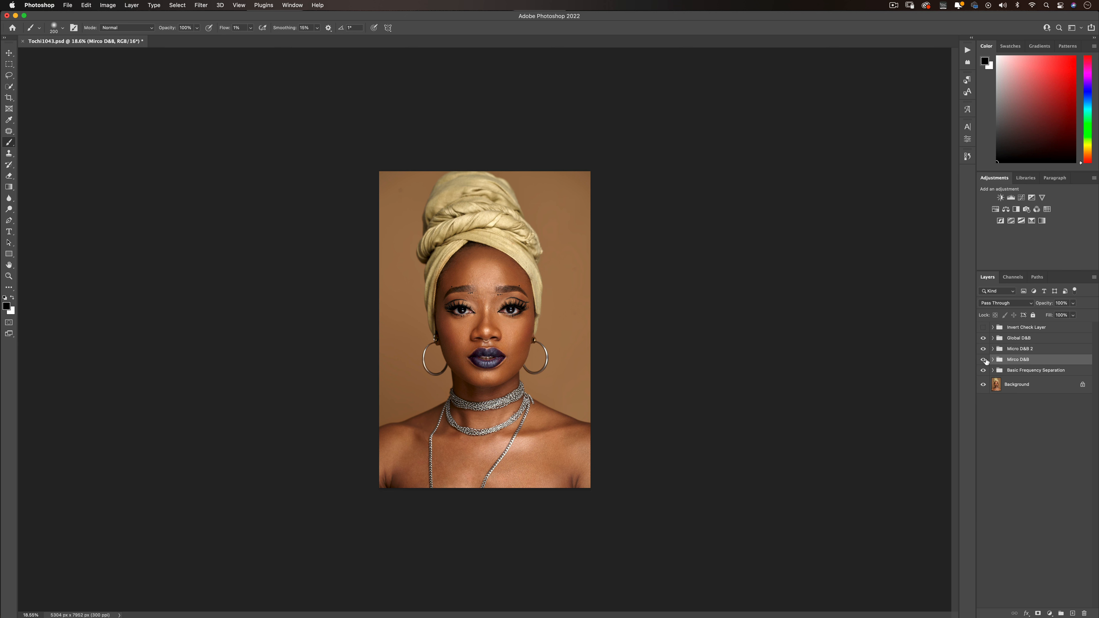
{"action": "left_click", "coordinate": [1009, 372]}
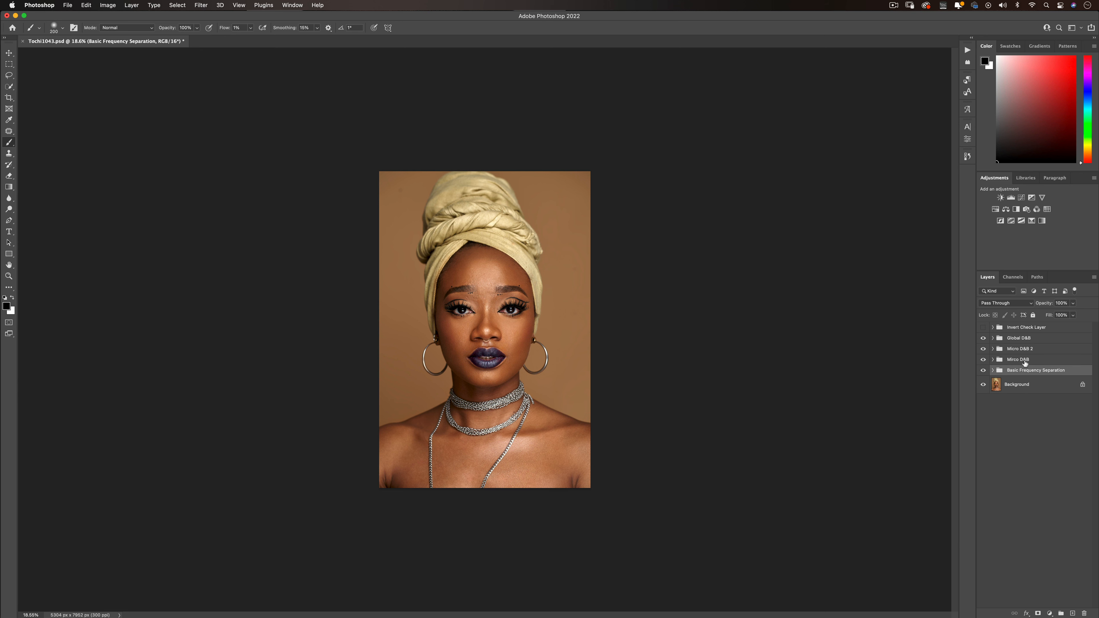
{"action": "left_click", "coordinate": [487, 314], "text": "super"}
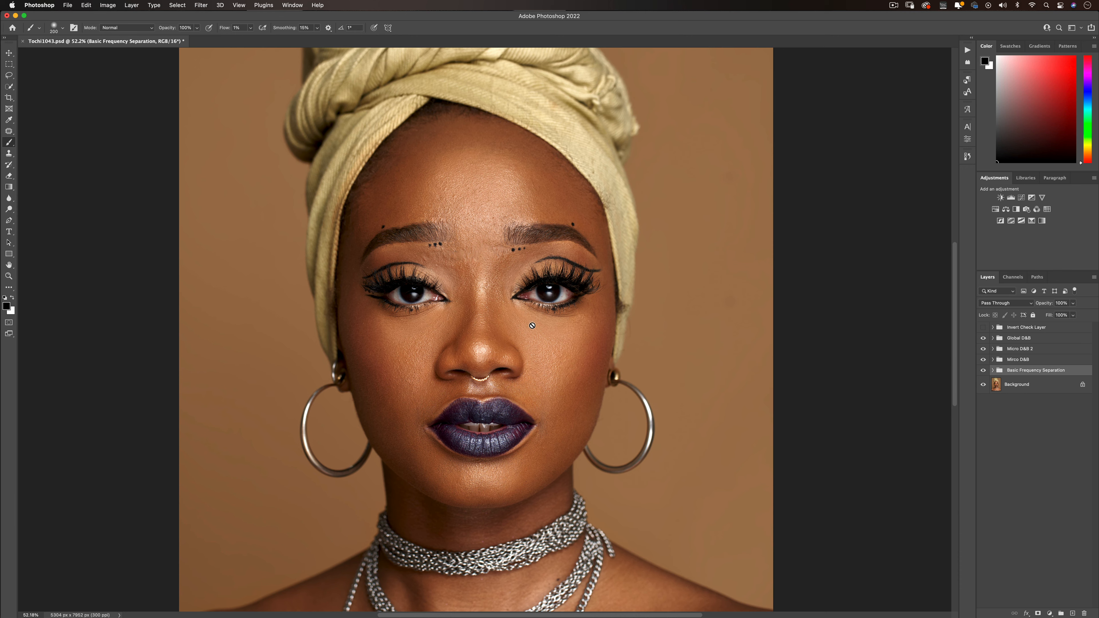
{"action": "left_click", "coordinate": [518, 337], "text": "alt+super"}
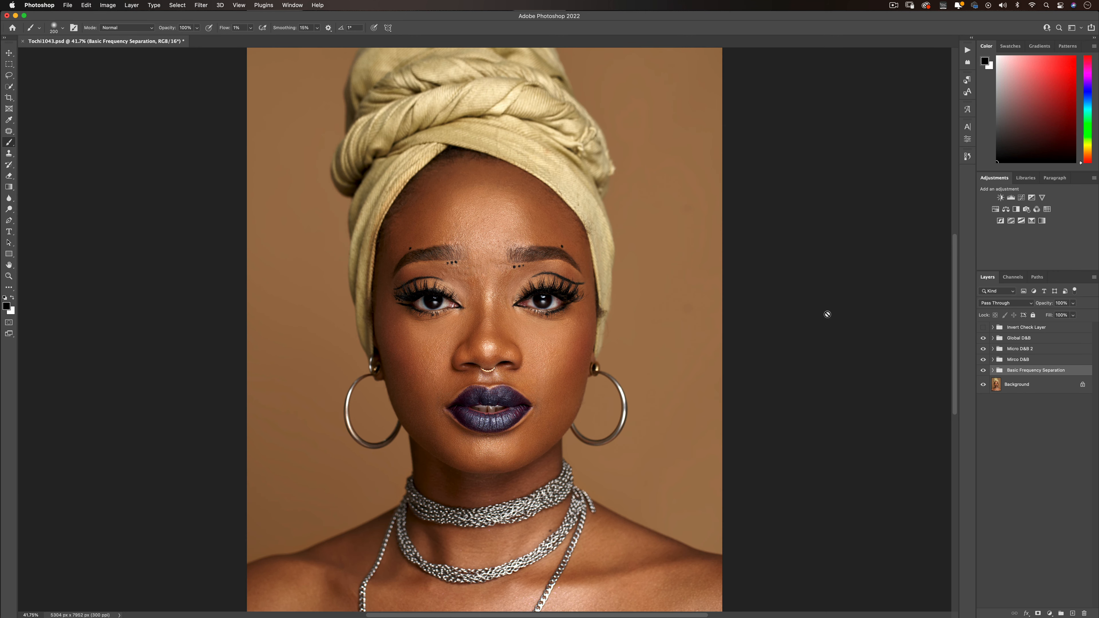
- Reopen the Mirco D&B group, review the portrait with its Dodge mask selected and white as foreground, and collapse the group
{"action": "left_click", "coordinate": [993, 360]}
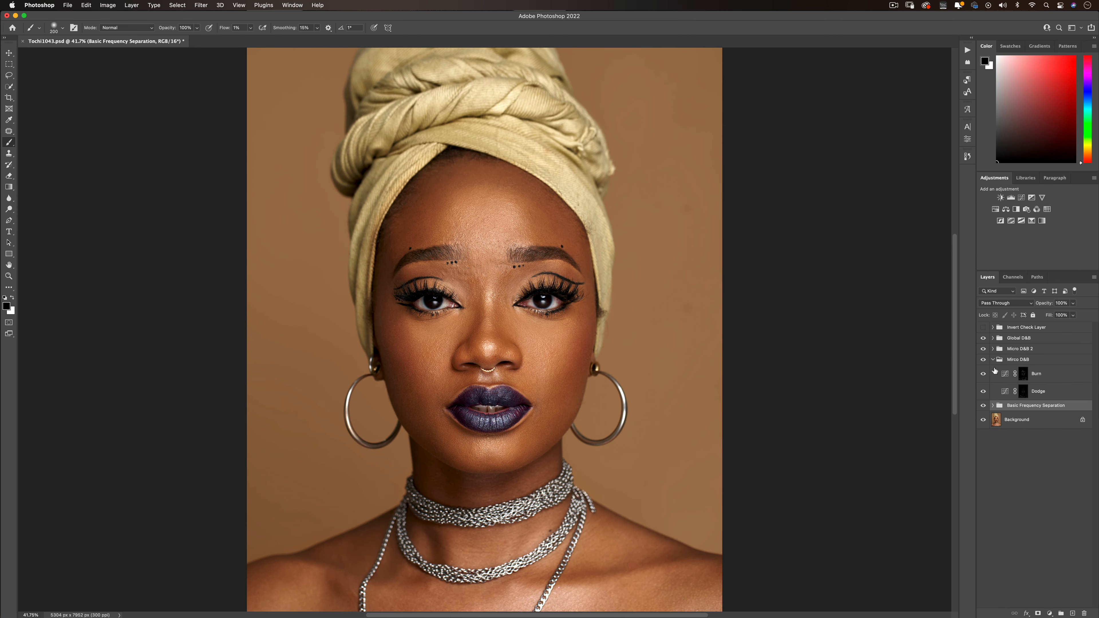
{"action": "left_click", "coordinate": [1023, 390]}
{"action": "key", "text": "x"}
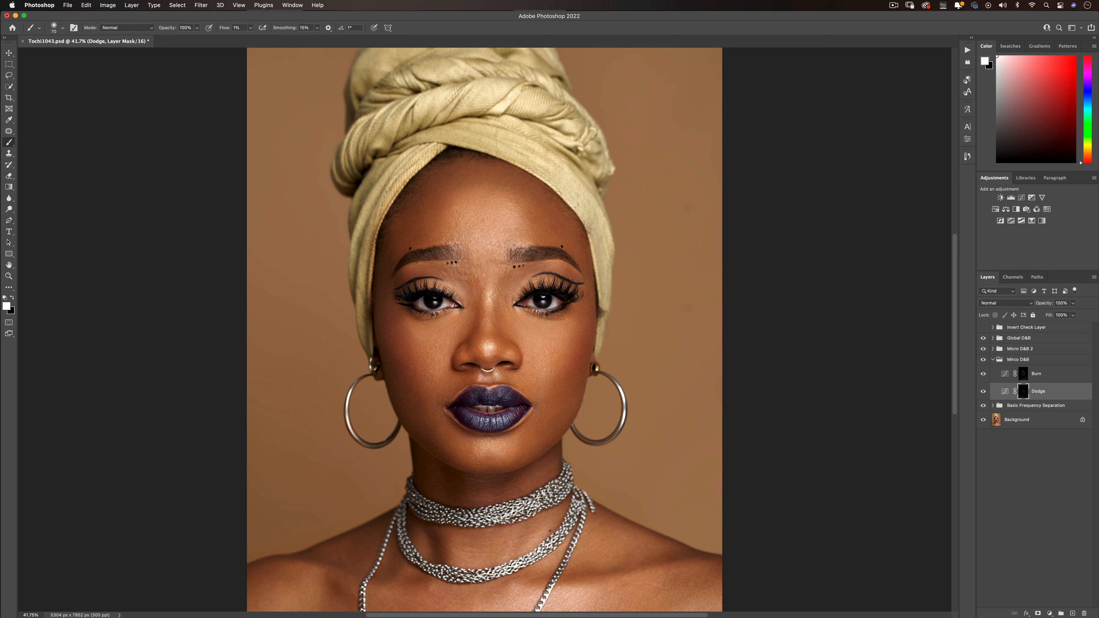
{"action": "scroll", "coordinate": [487, 310], "scroll_direction": "down", "scroll_amount": 5}
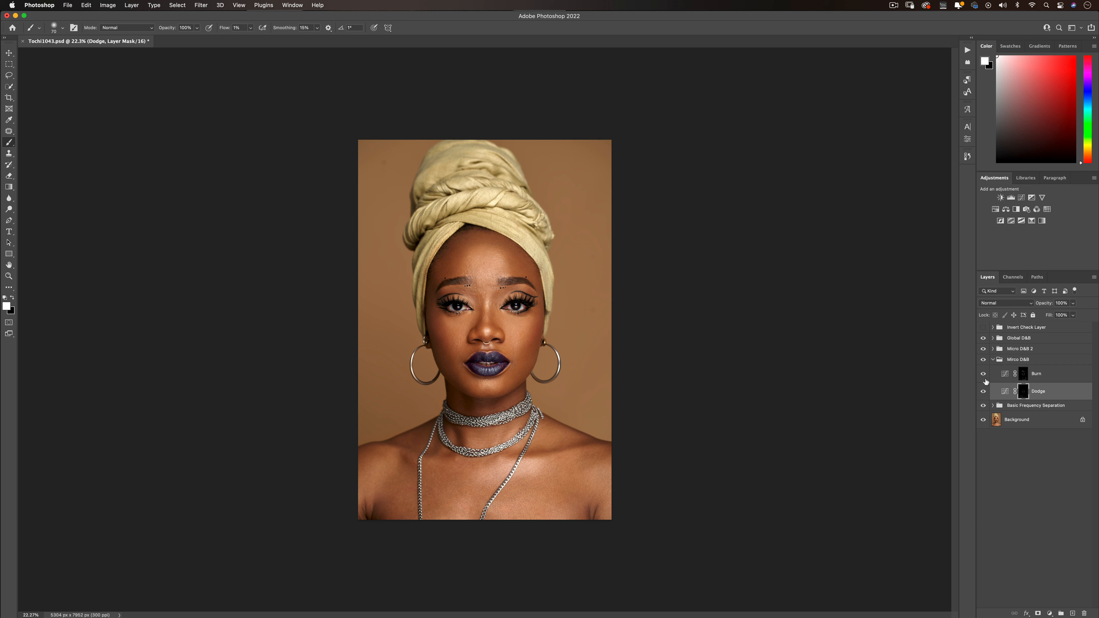
{"action": "left_click", "coordinate": [993, 360]}
- Merge the Basic Frequency Separation group into a single layer and rename it BFS
{"action": "left_click", "coordinate": [1006, 371]}
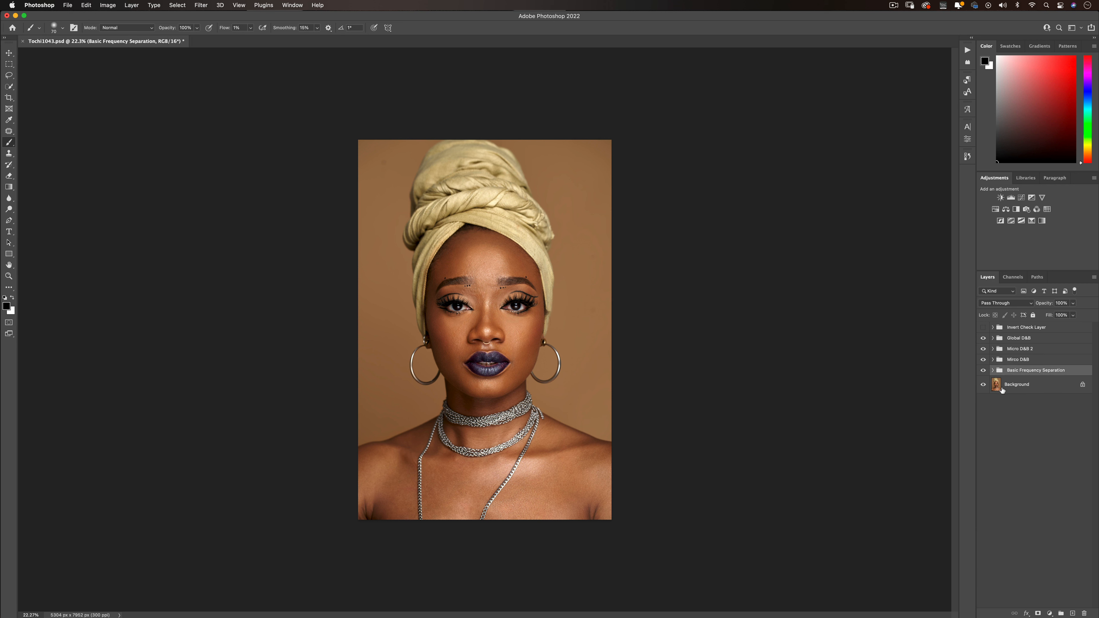
{"action": "left_click_drag", "start_coordinate": [996, 390], "coordinate": [1033, 381]}
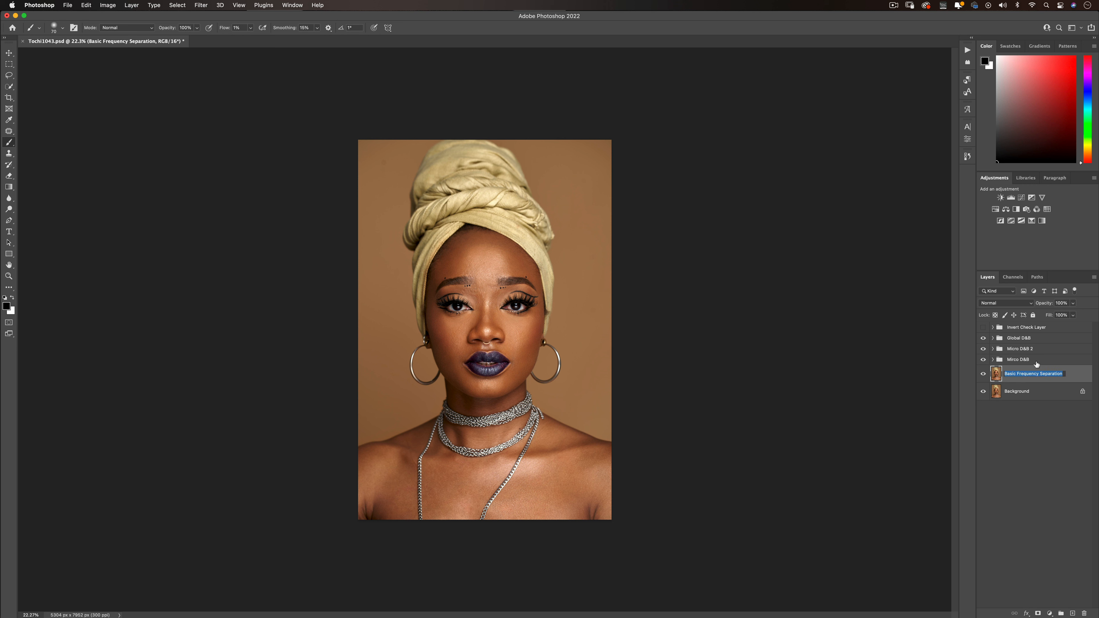
{"action": "type", "text": "BFS"}
{"action": "key", "text": "Return"}
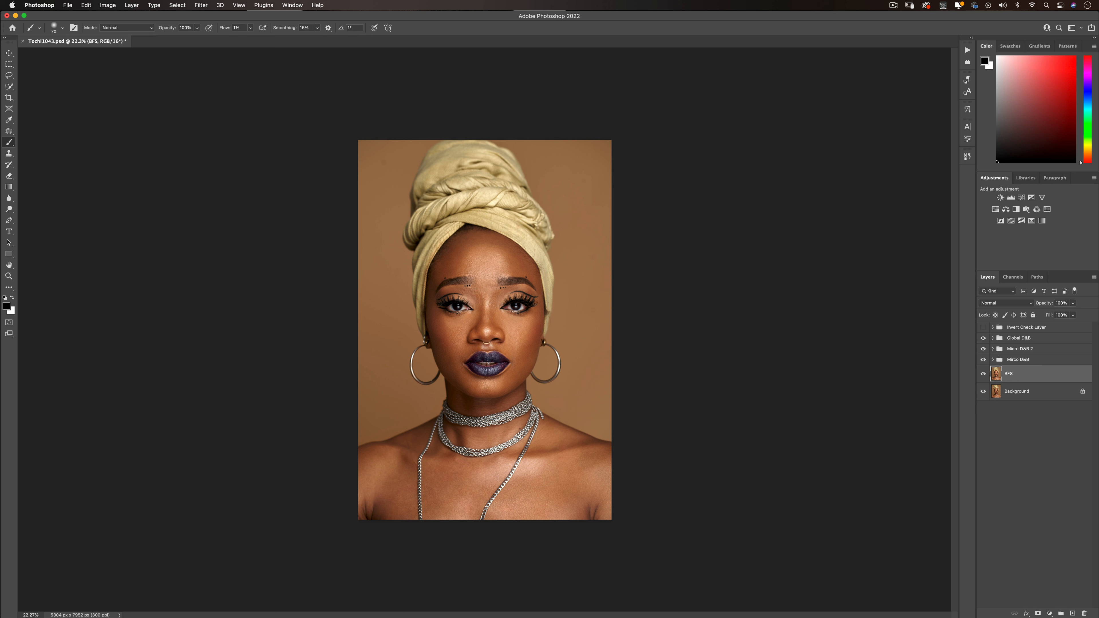
- Hide the Global D&B group and delete the Micro D&B 2 group, keeping Mirco D&B visible
{"action": "left_click", "coordinate": [1014, 303]}
{"action": "left_click", "coordinate": [1014, 305]}
{"action": "left_click", "coordinate": [983, 359]}
{"action": "left_click", "coordinate": [983, 349]}
{"action": "left_click", "coordinate": [983, 338]}
{"action": "left_click", "coordinate": [983, 359]}
{"action": "left_click", "coordinate": [1017, 351]}
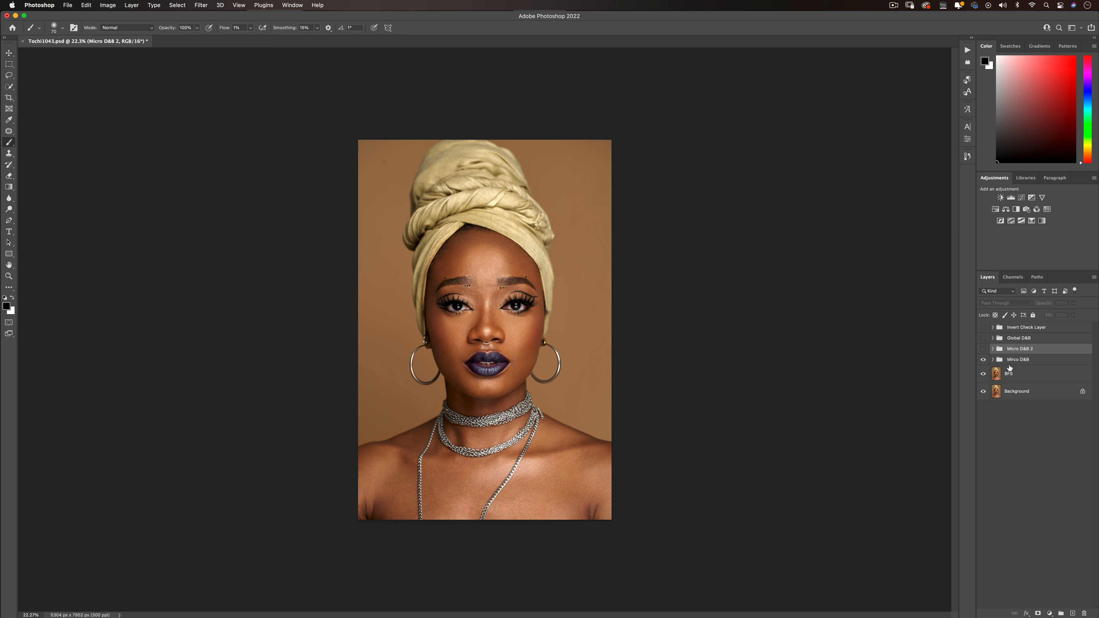
{"action": "key", "text": "Delete"}
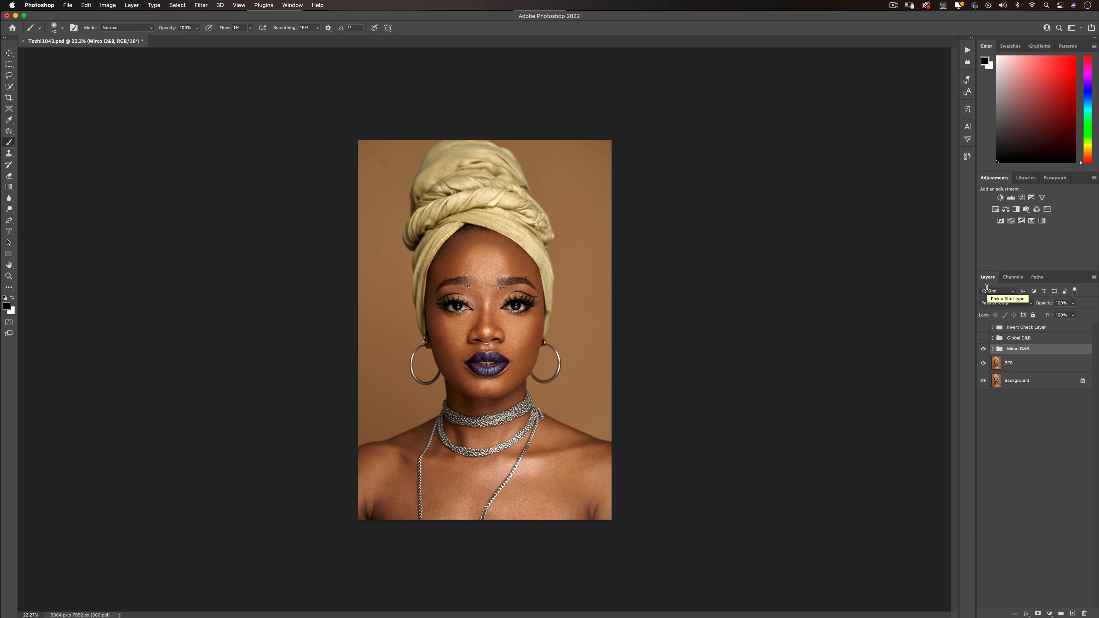
- Stamp the visible layers into a new layer and run the Advance Frequency Separation action with a 12-pixel Gaussian Blur
{"action": "key", "text": "super+alt+shift+e"}
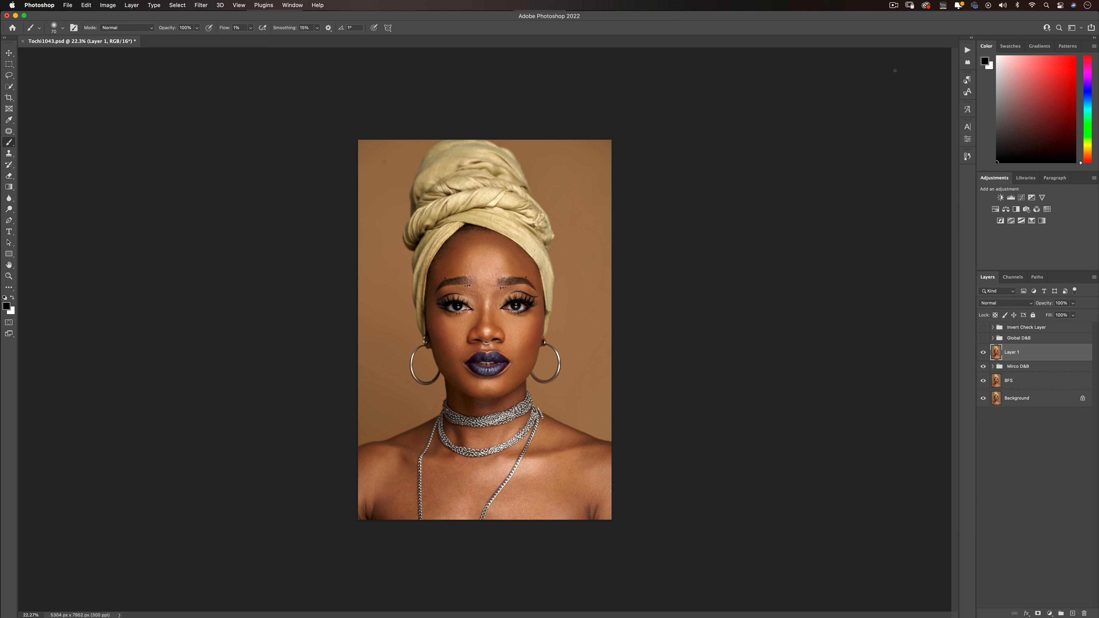
{"action": "left_click", "coordinate": [967, 50]}
{"action": "left_click", "coordinate": [886, 312]}
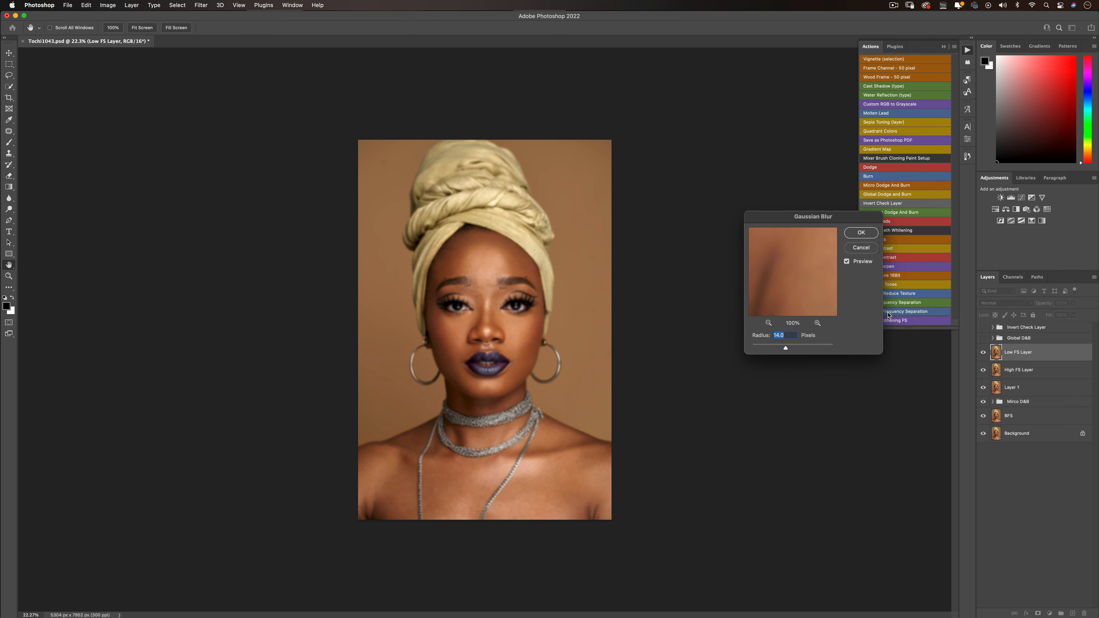
{"action": "type", "text": "12"}
{"action": "key", "text": "Return"}
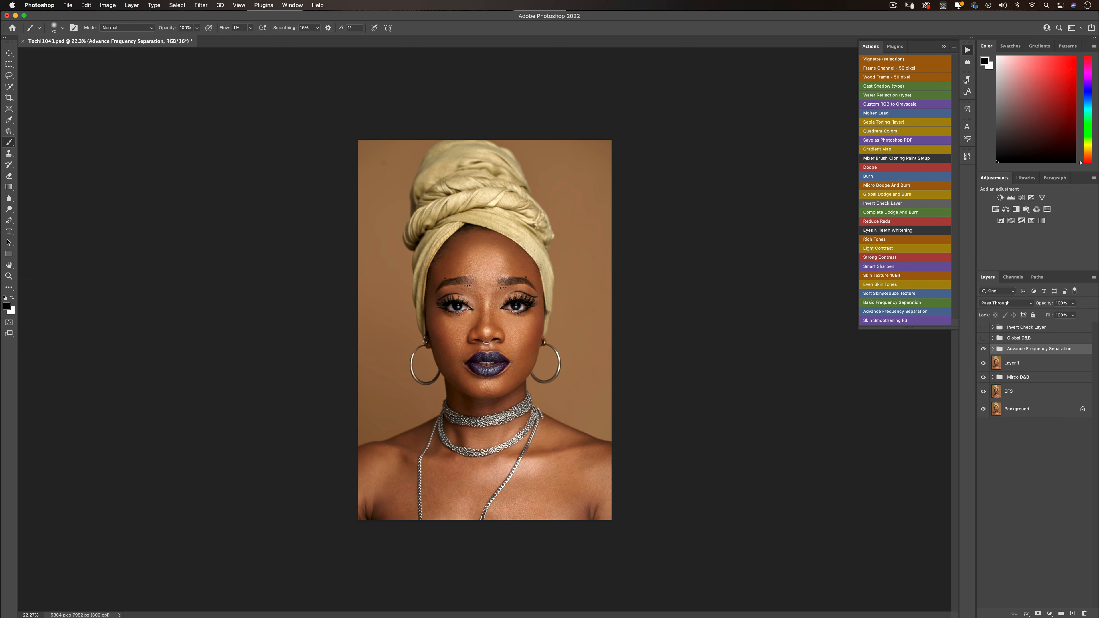
- Select Low FS Layer copy inside the Advance Frequency Separation group and activate the Mixer Brush at size 700, keeping the Normal blend mode
{"action": "left_click", "coordinate": [992, 349]}
{"action": "left_click", "coordinate": [1038, 398]}
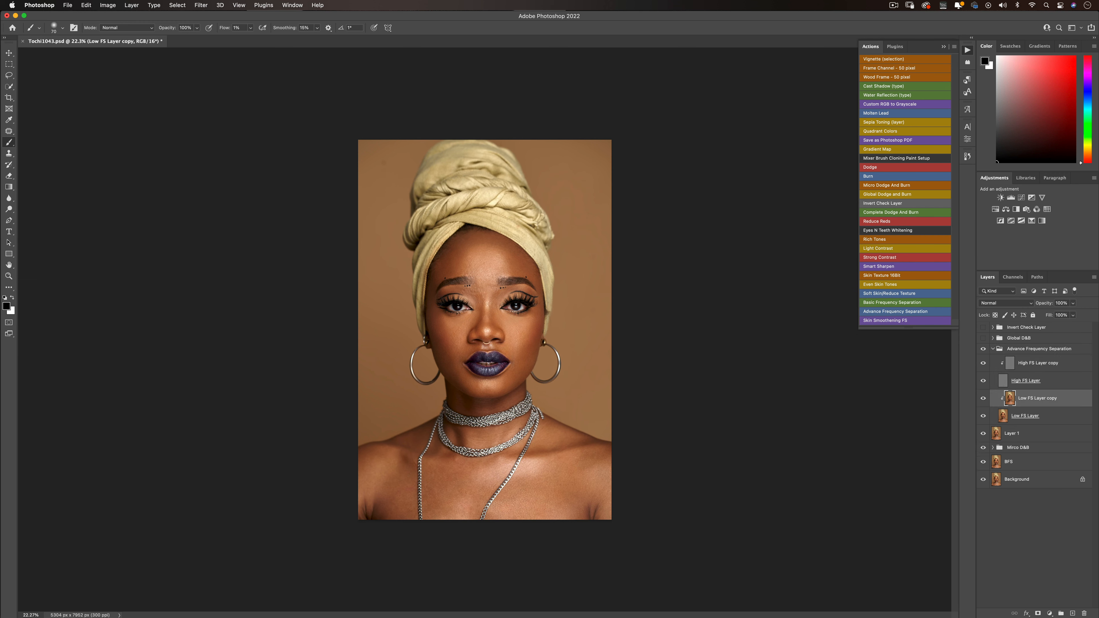
{"action": "right_click", "coordinate": [8, 142]}
{"action": "left_click", "coordinate": [43, 168]}
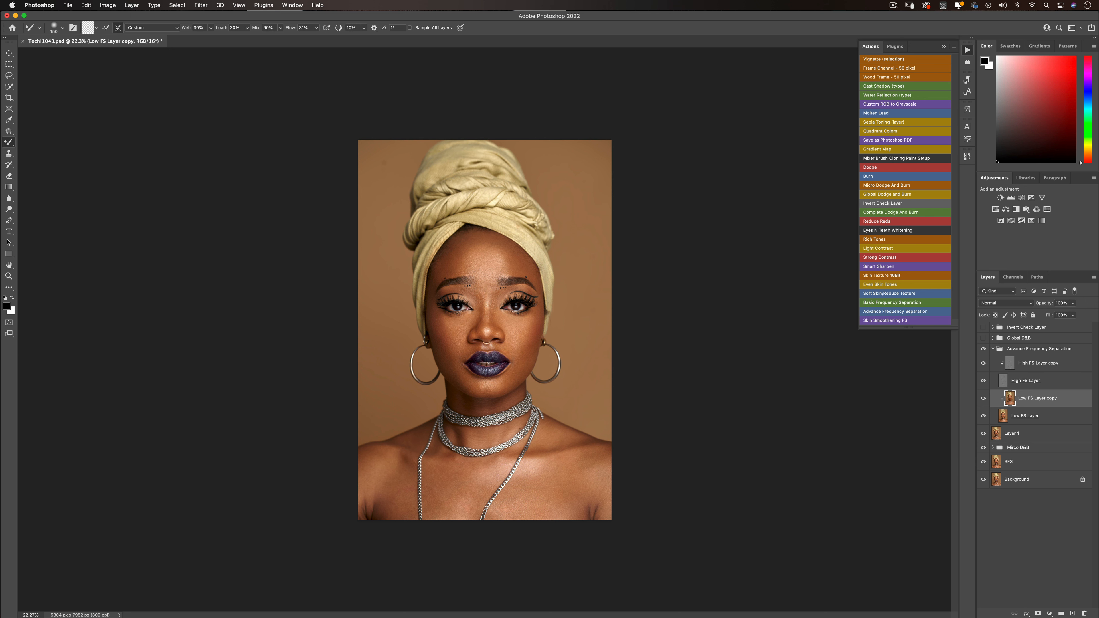
{"action": "scroll", "coordinate": [480, 316], "scroll_direction": "up", "scroll_amount": 3}
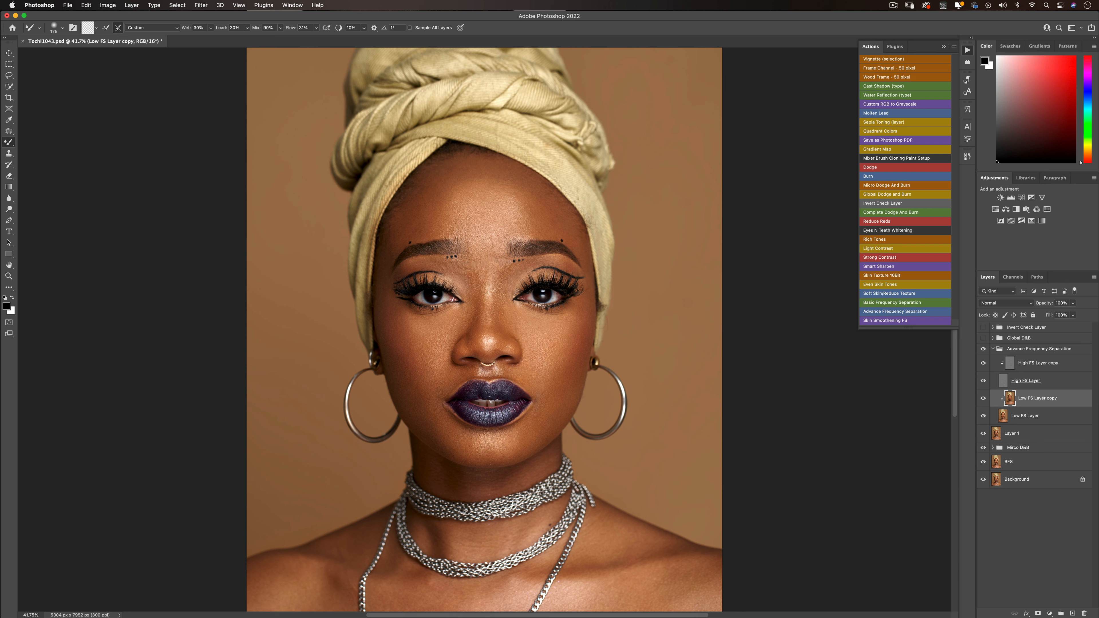
{"action": "key", "text": "bracketright"}
{"action": "left_click", "coordinate": [1001, 303]}
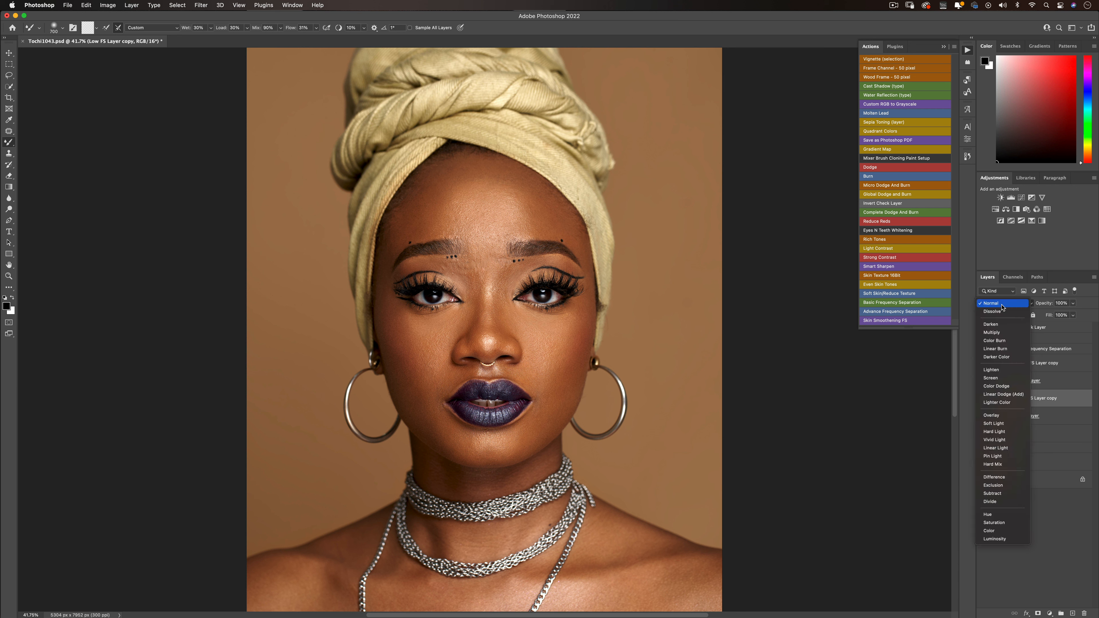
{"action": "left_click", "coordinate": [1002, 303]}
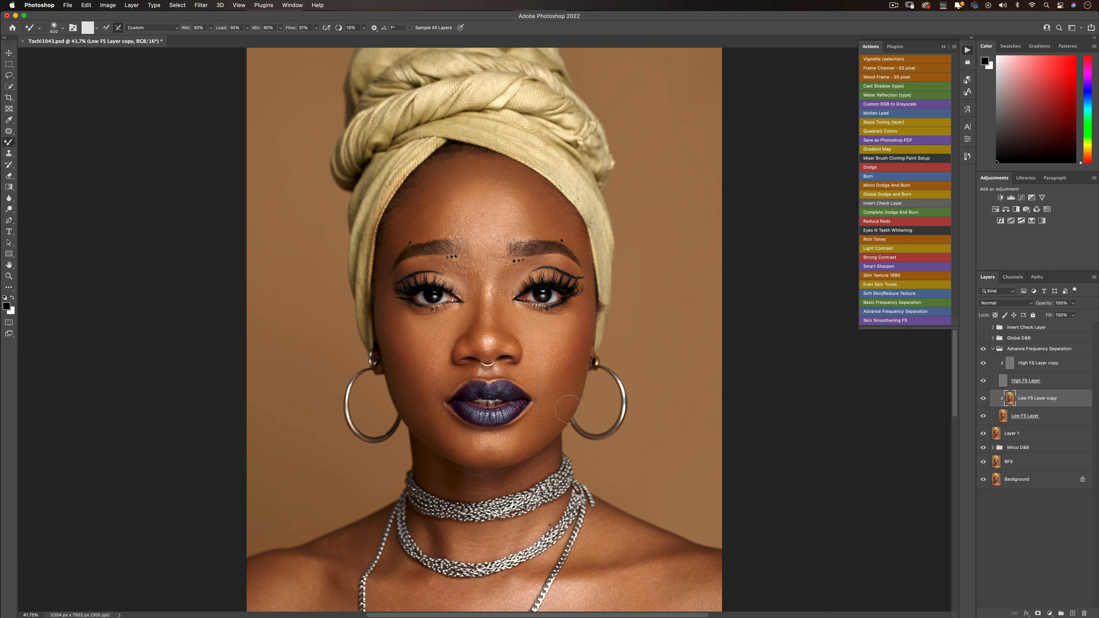
- Blend the skin tones on Low FS Layer copy with the Mixer Brush, adapting the brush size to each area
{"action": "key", "text": "bracketleft"}
{"action": "key", "text": "bracketleft"}
{"action": "key", "text": "bracketleft"}
{"action": "key", "text": "bracketleft"}
{"action": "left_click", "coordinate": [545, 426], "text": "alt+super"}
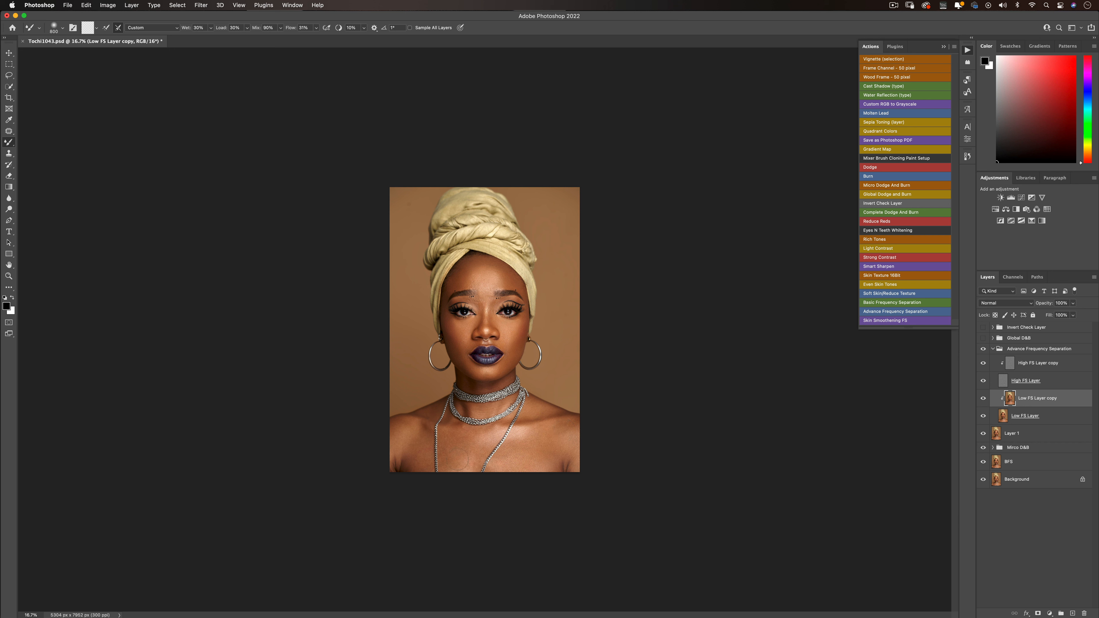
- Collapse the Advance Frequency Separation group and review the blended skin up close and over the whole portrait
{"action": "left_click", "coordinate": [993, 349]}
{"action": "scroll", "coordinate": [492, 342], "scroll_direction": "up", "scroll_amount": 3}
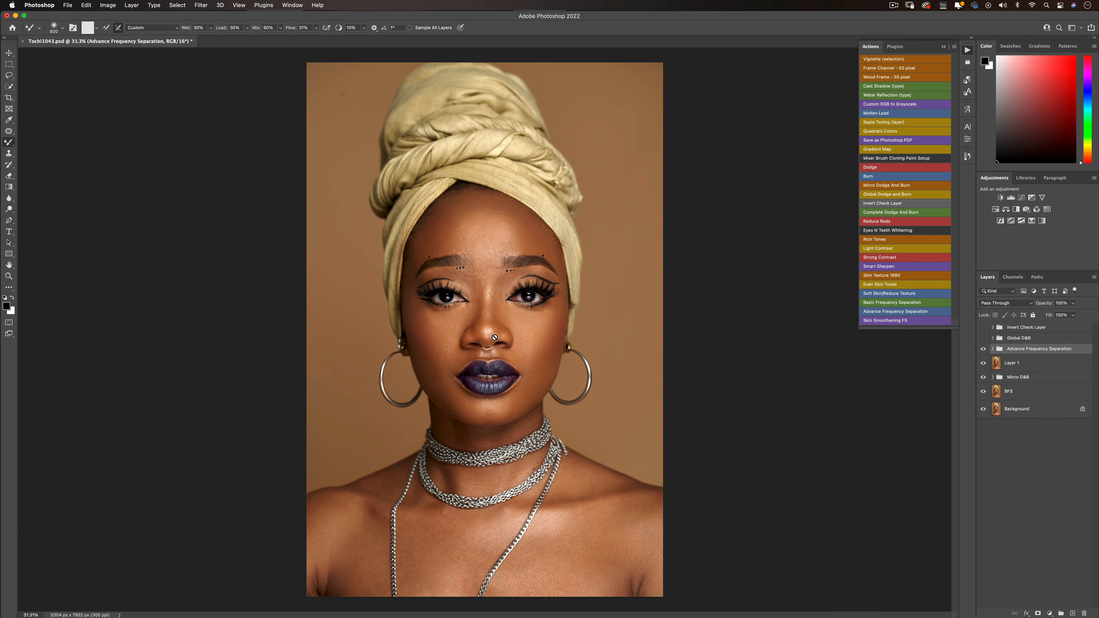
{"action": "scroll", "coordinate": [508, 346], "scroll_direction": "down", "scroll_amount": 2}
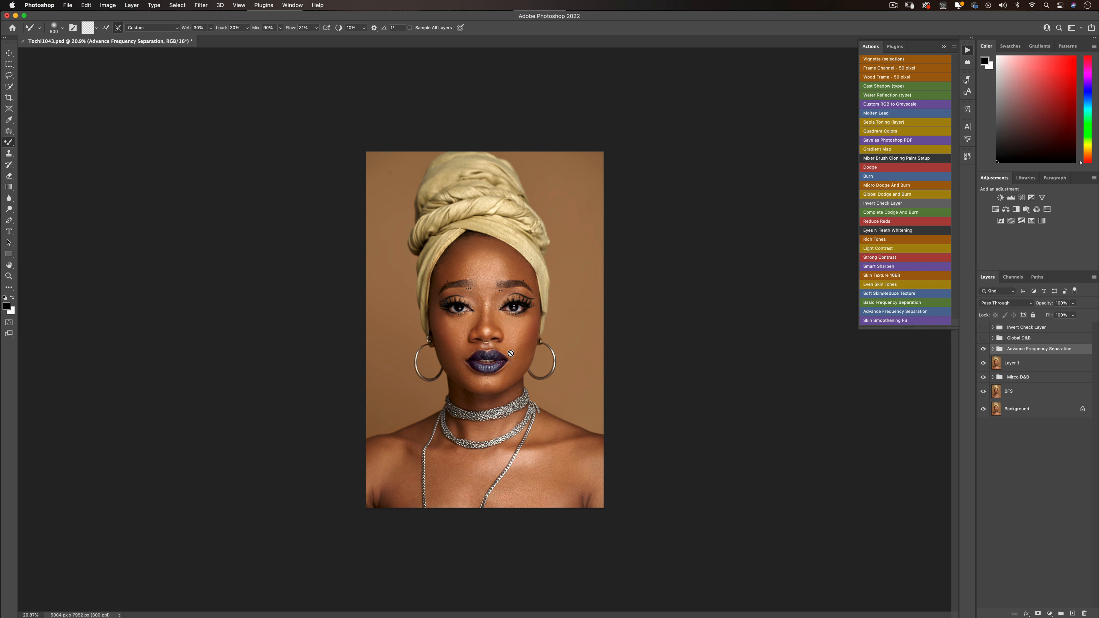
- Reselect Low FS Layer copy with the Mixer Brush reduced to size 300, check the face, and collapse the Advance Frequency Separation group
{"action": "left_click", "coordinate": [992, 349]}
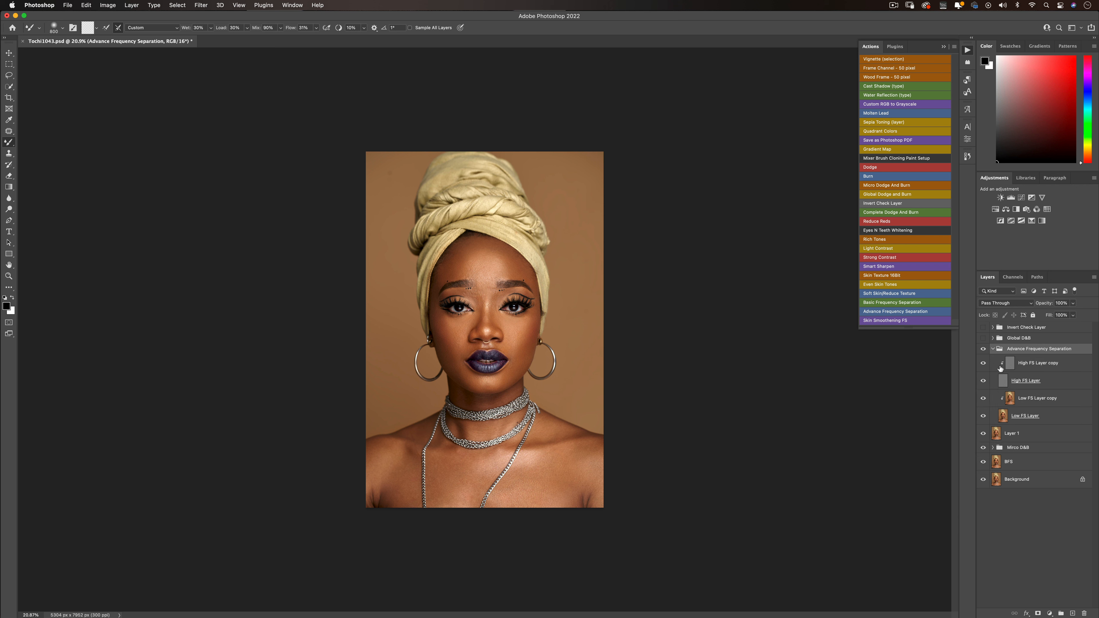
{"action": "left_click", "coordinate": [1021, 399]}
{"action": "key", "text": "bracketleft"}
{"action": "key", "text": "bracketleft"}
{"action": "key", "text": "bracketleft"}
{"action": "key", "text": "bracketleft"}
{"action": "key", "text": "bracketleft"}
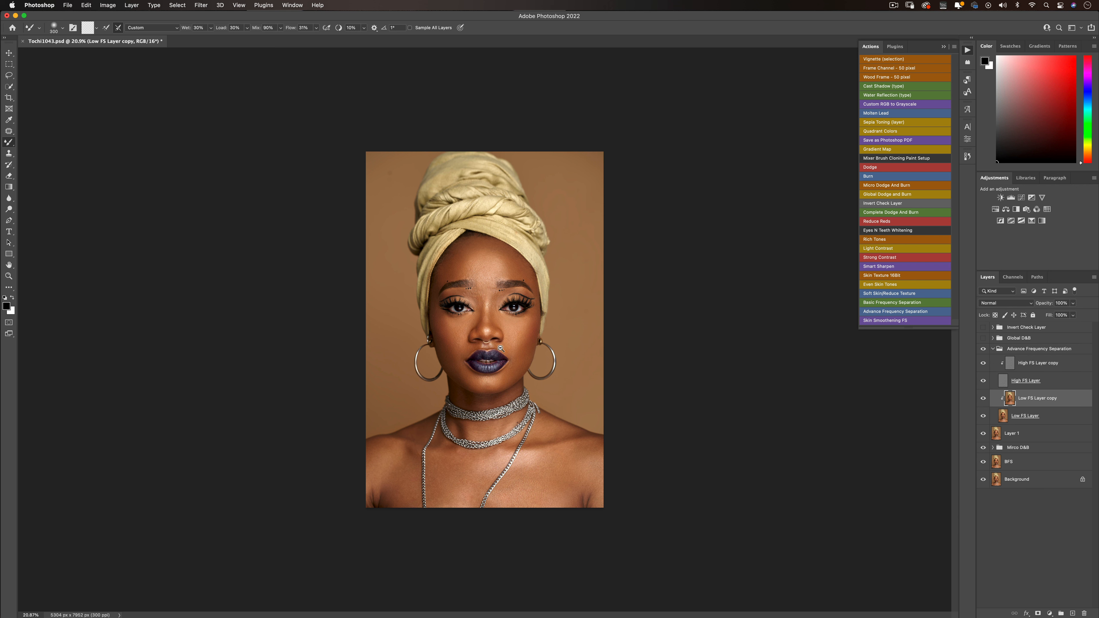
{"action": "scroll", "coordinate": [501, 349], "scroll_direction": "up", "scroll_amount": 3}
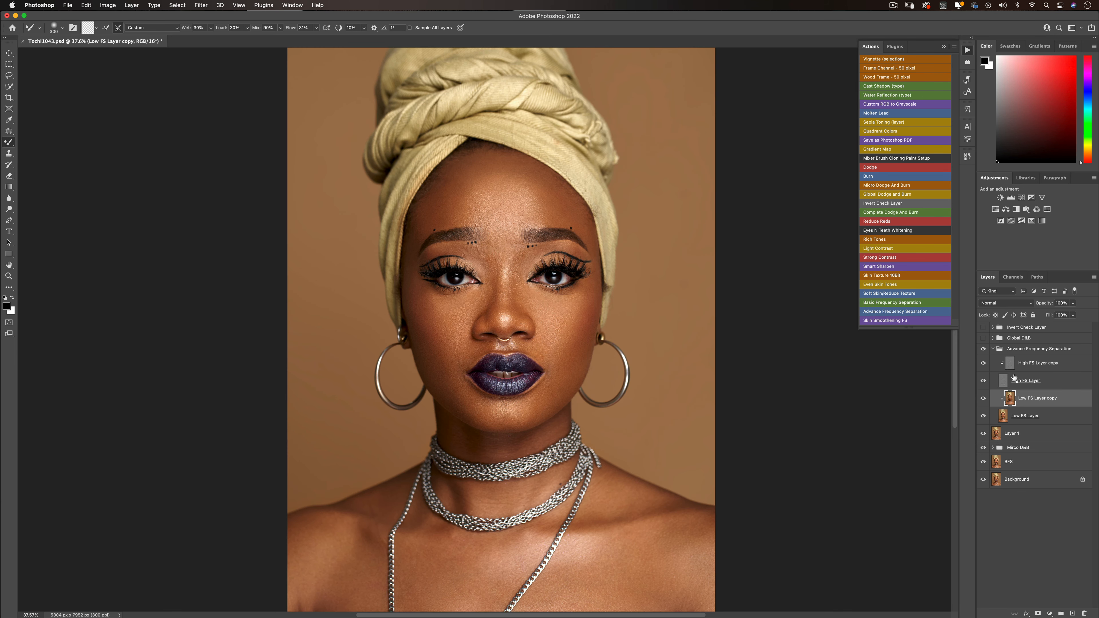
{"action": "left_click", "coordinate": [999, 351]}
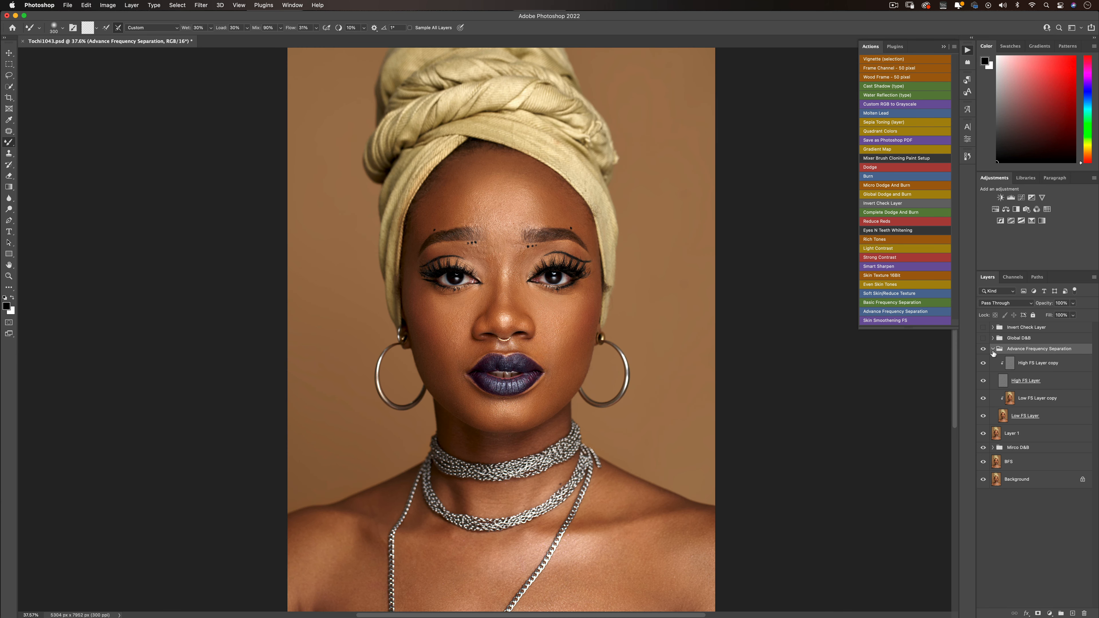
{"action": "left_click", "coordinate": [993, 350]}
- Show the Global D&B group and select its Dodge mask, with white as foreground and the regular Brush at 3% flow
{"action": "left_click", "coordinate": [983, 338]}
{"action": "left_click", "coordinate": [994, 338]}
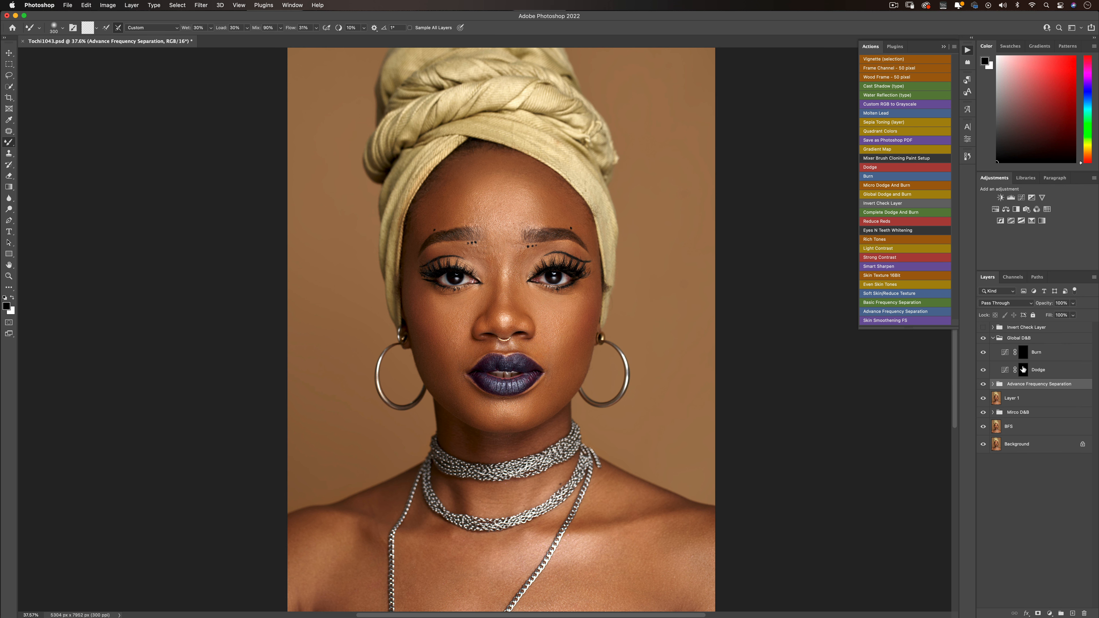
{"action": "left_click", "coordinate": [1023, 369]}
{"action": "key", "text": "x"}
{"action": "scroll", "coordinate": [365, 268], "scroll_direction": "down", "scroll_amount": 3}
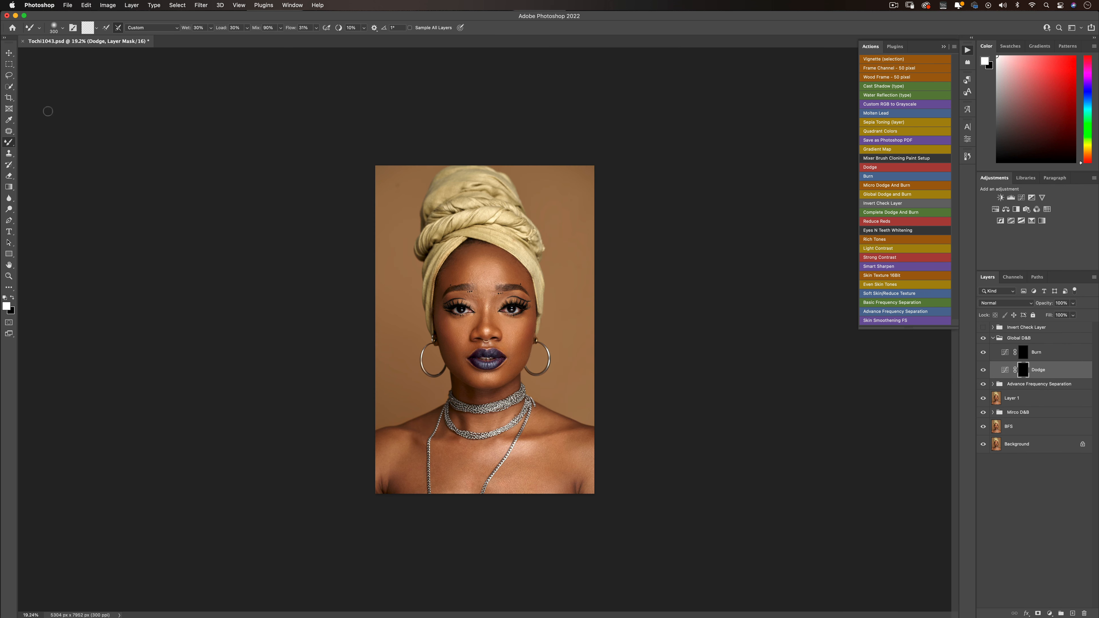
{"action": "right_click", "coordinate": [9, 142]}
{"action": "left_click", "coordinate": [43, 145]}
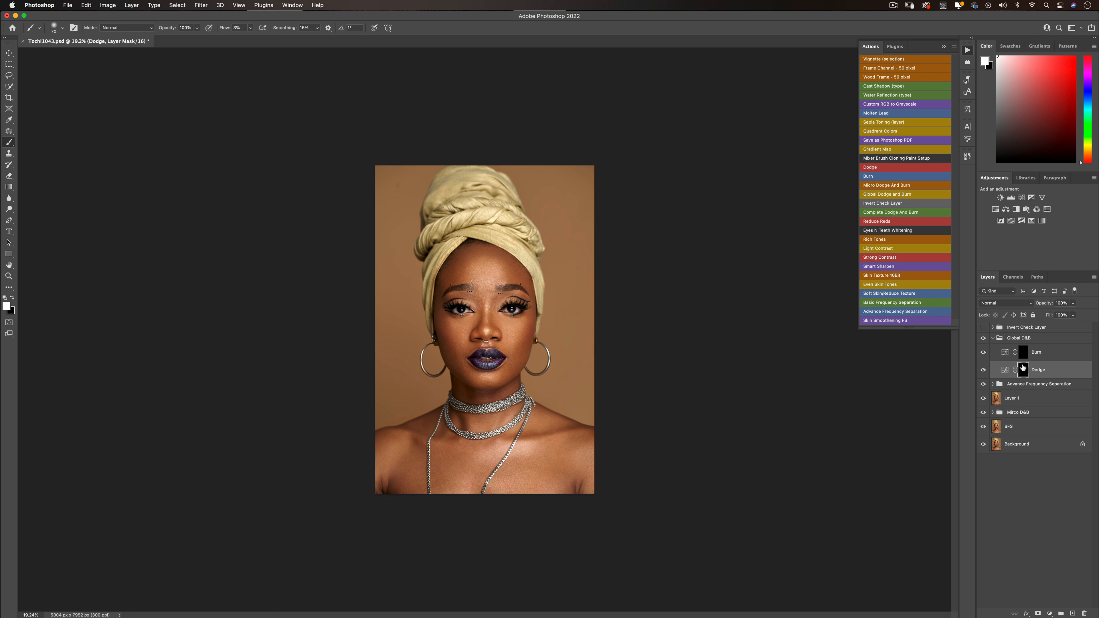
- Dodge the highlights of the face on the Dodge mask with a soft white brush at about size 100
{"action": "scroll", "coordinate": [485, 330], "scroll_direction": "up", "scroll_amount": 4}
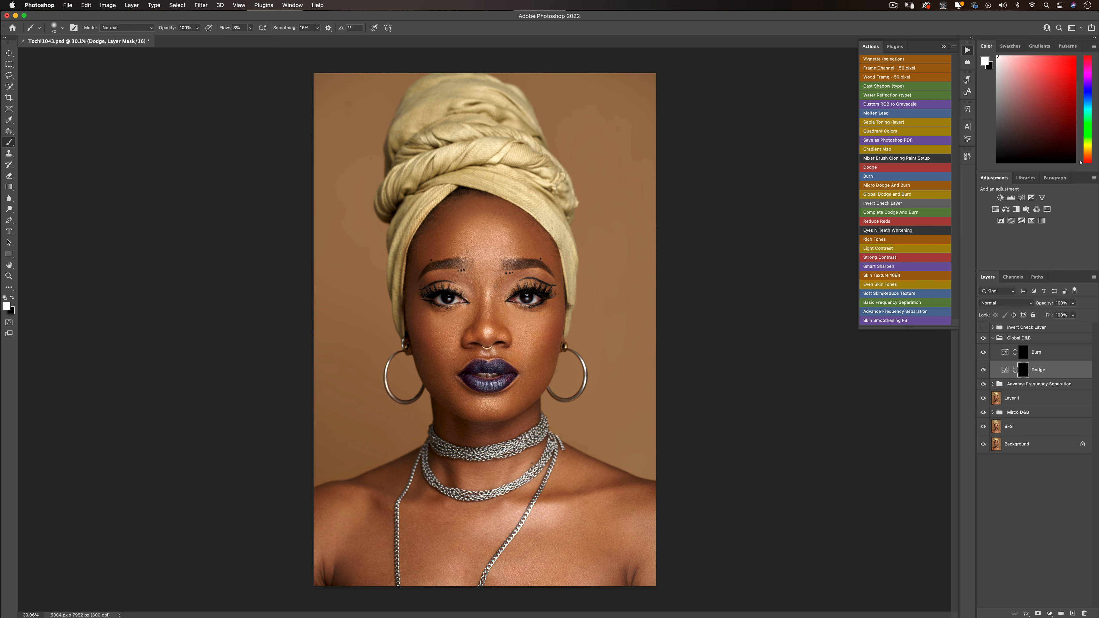
{"action": "key", "text": "bracketright"}
{"action": "key", "text": "bracketright"}
{"action": "key", "text": "bracketright"}
{"action": "key", "text": "bracketright"}
{"action": "left_click_drag", "start_coordinate": [493, 249], "coordinate": [491, 248]}
{"action": "key", "text": "bracketleft"}
{"action": "left_click_drag", "start_coordinate": [460, 286], "coordinate": [469, 291]}
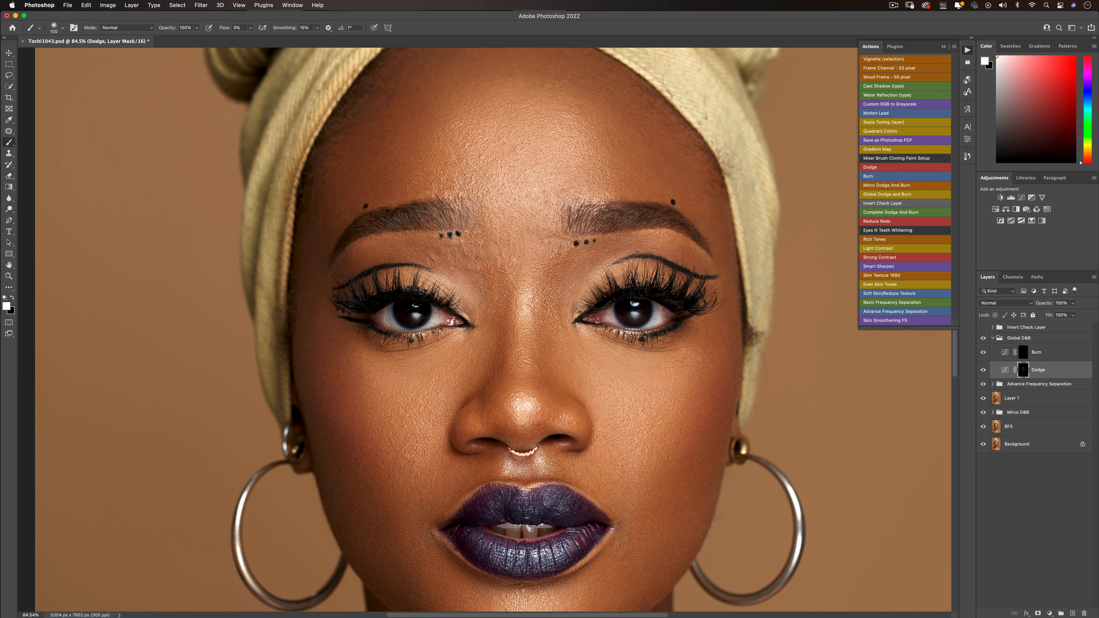
{"action": "left_click_drag", "start_coordinate": [518, 275], "coordinate": [528, 275]}
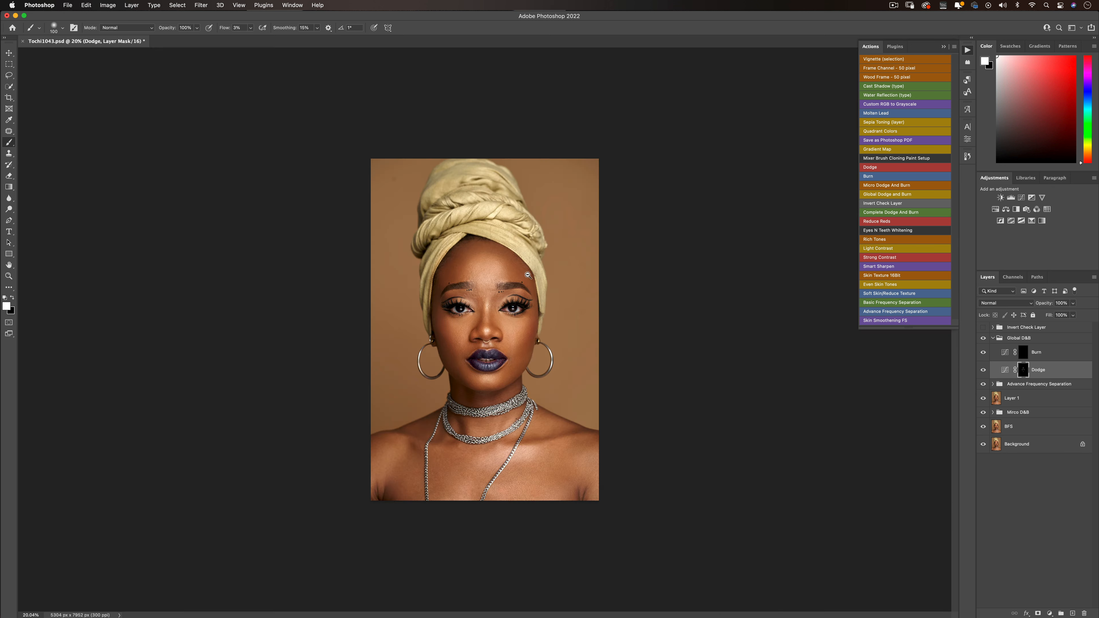
{"action": "left_click_drag", "start_coordinate": [519, 371], "coordinate": [515, 371]}
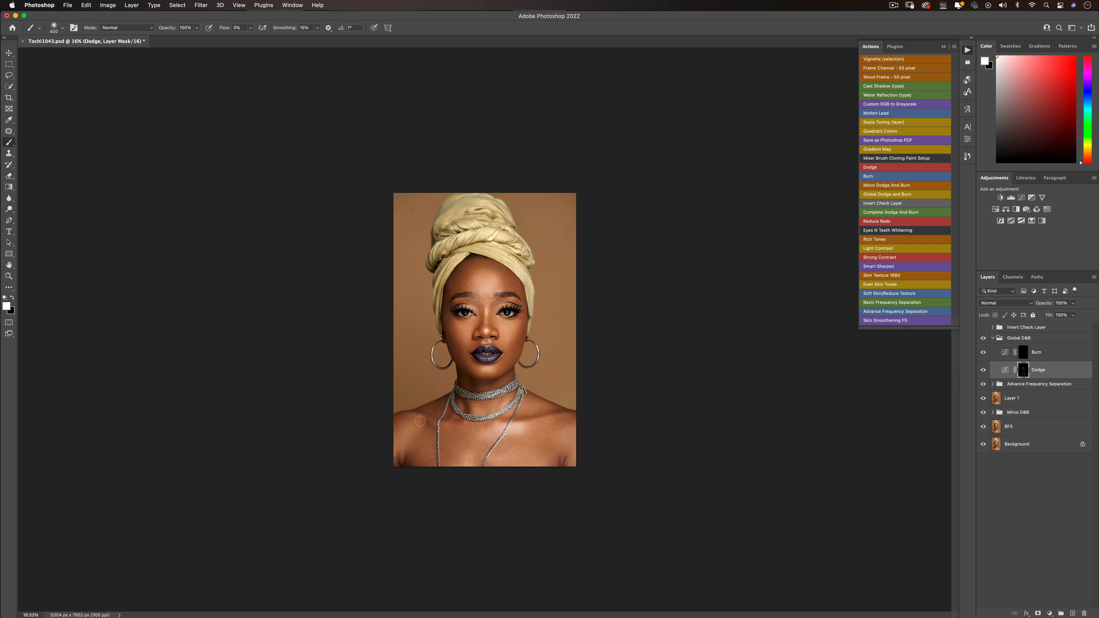
- Enlarge the brush to size 700 and dodge the broad highlights on the shoulders and chest
{"action": "key", "text": "bracketright"}
{"action": "key", "text": "bracketright"}
{"action": "key", "text": "bracketright"}
{"action": "key", "text": "bracketright"}
{"action": "scroll", "coordinate": [485, 307], "scroll_direction": "up", "scroll_amount": 10}
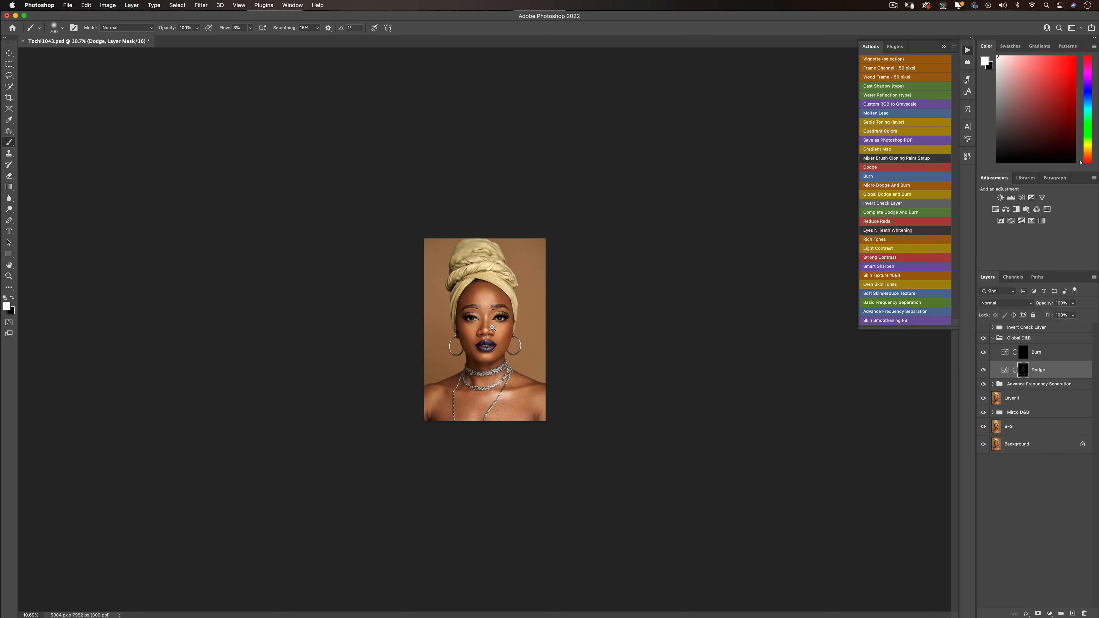
- Reduce the brush to size 60, dodge the fine highlights around the eyes and nose, and review the whole portrait
{"action": "key", "text": "bracketleft"}
{"action": "key", "text": "bracketleft"}
{"action": "key", "text": "bracketleft"}
{"action": "key", "text": "bracketleft"}
{"action": "key", "text": "bracketleft"}
{"action": "key", "text": "bracketleft"}
{"action": "key", "text": "bracketleft"}
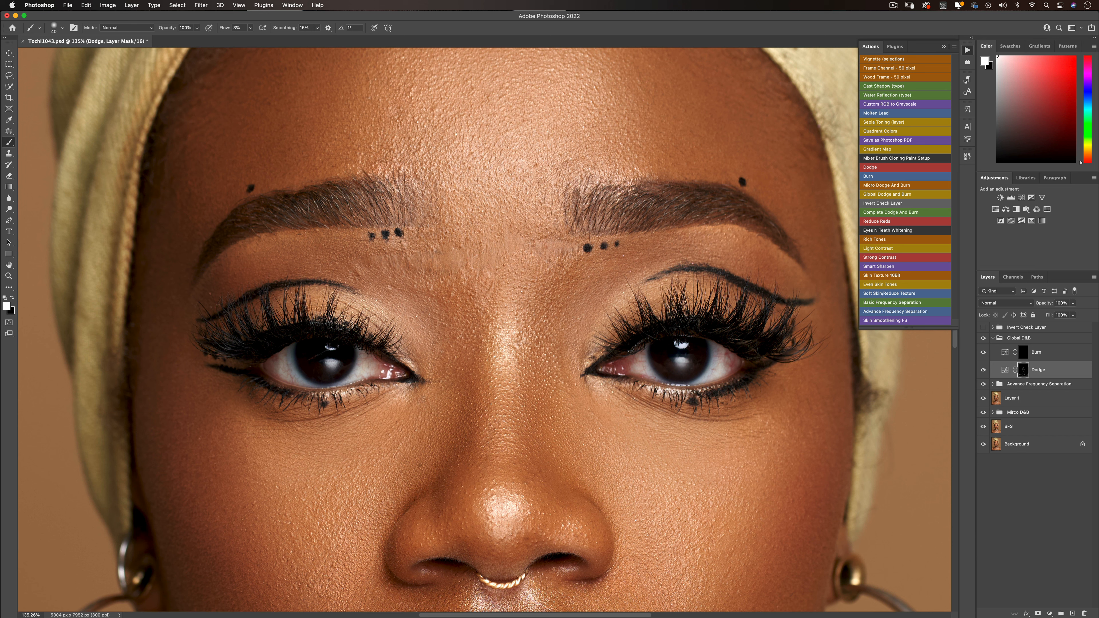
{"action": "scroll", "coordinate": [586, 335], "scroll_direction": "down", "scroll_amount": 5}
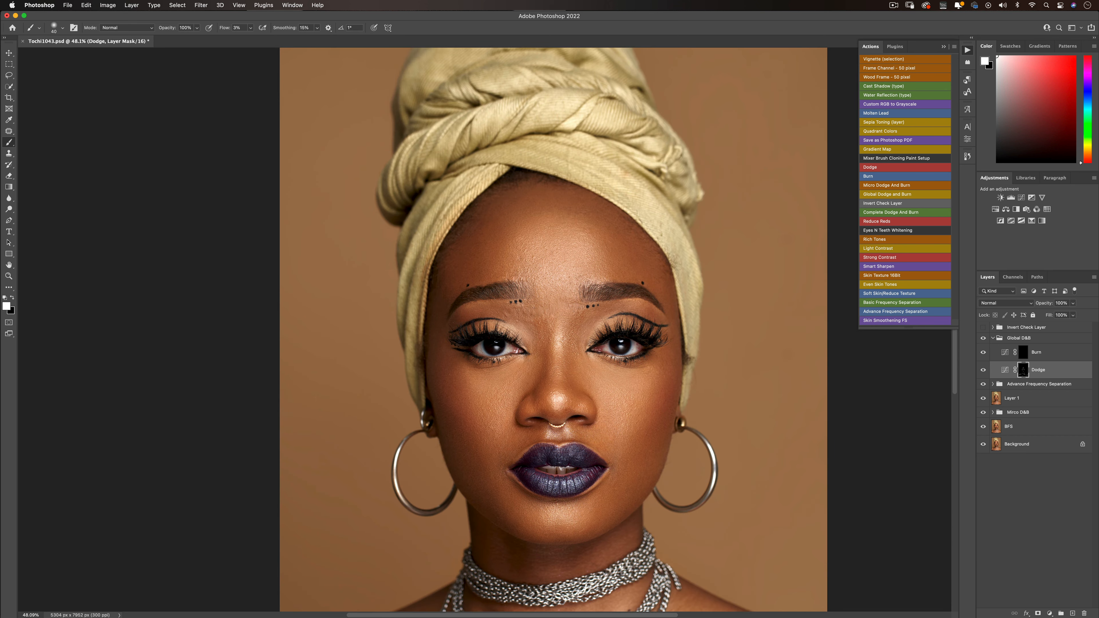
{"action": "scroll", "coordinate": [587, 342], "scroll_direction": "down", "scroll_amount": 3}
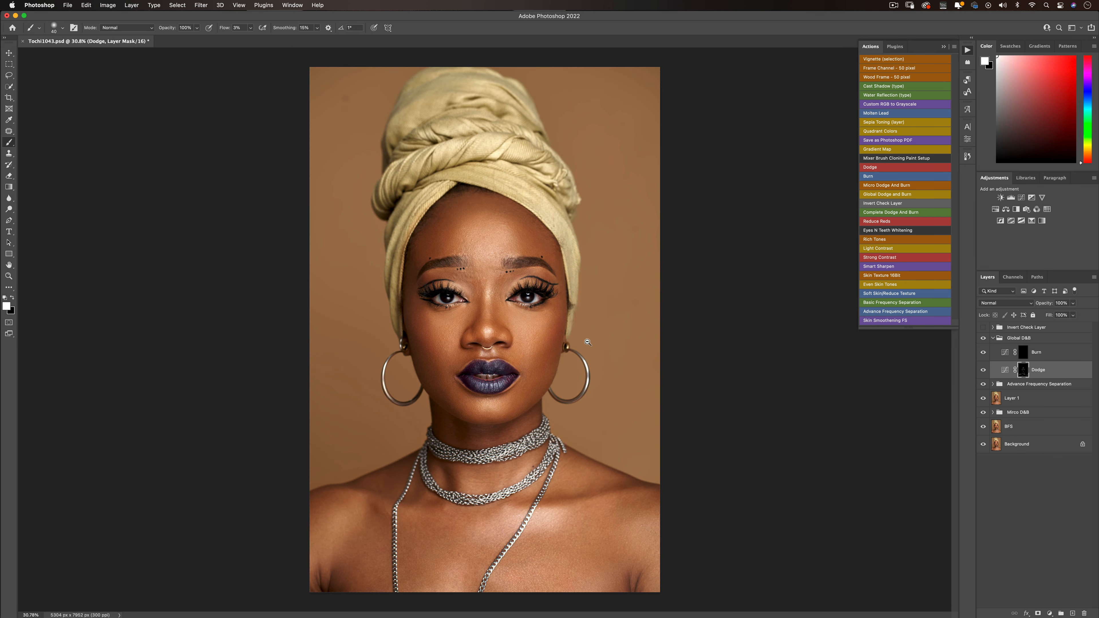
{"action": "scroll", "coordinate": [485, 330], "scroll_direction": "down", "scroll_amount": 1}
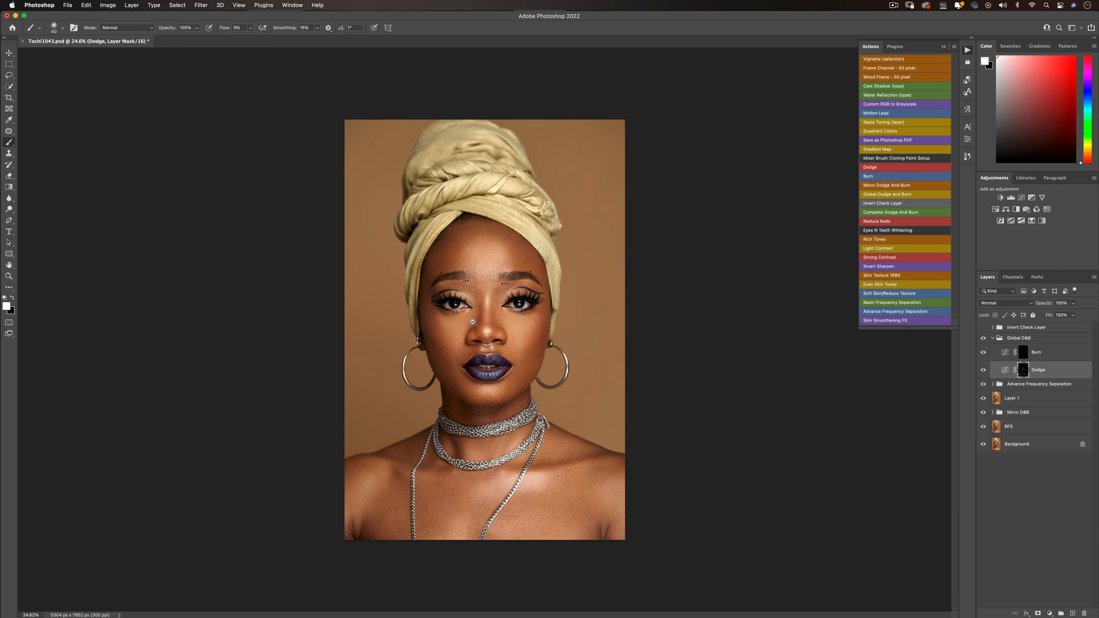
- Select the Burn mask in Global D&B and darken the portrait's shadow areas, adapting the brush up to size 900
{"action": "left_click", "coordinate": [1022, 353]}
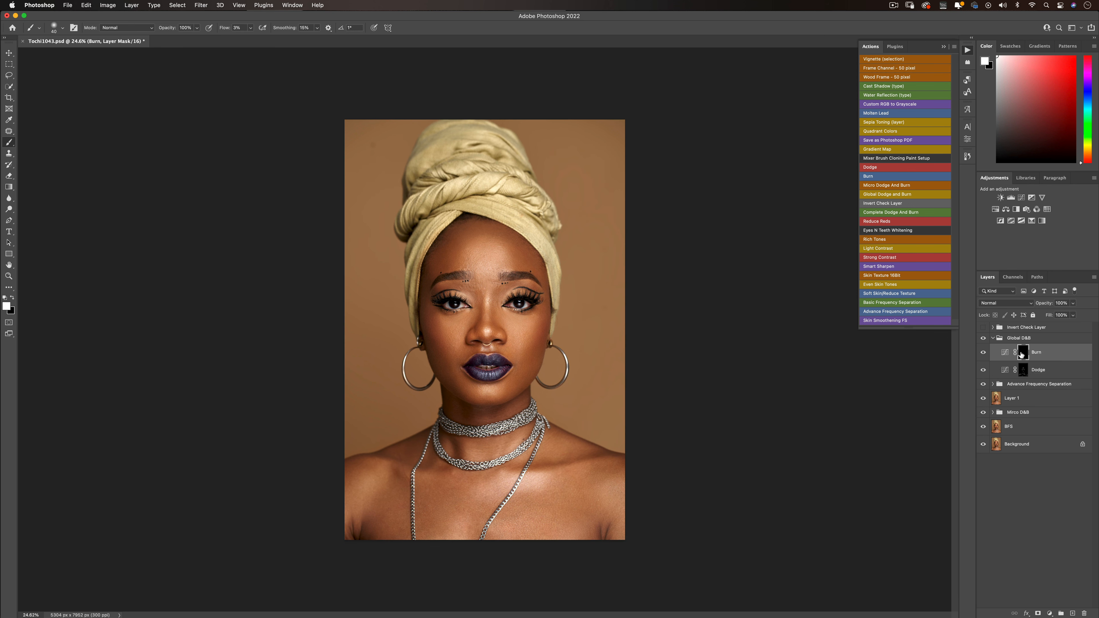
{"action": "key", "text": "bracketright"}
{"action": "key", "text": "bracketright"}
{"action": "key", "text": "bracketright"}
{"action": "key", "text": "bracketright"}
{"action": "key", "text": "bracketright"}
{"action": "key", "text": "bracketright"}
{"action": "key", "text": "bracketright"}
{"action": "key", "text": "bracketright"}
{"action": "key", "text": "bracketright"}
{"action": "key", "text": "bracketright"}
{"action": "key", "text": "bracketright"}
{"action": "key", "text": "bracketleft"}
{"action": "key", "text": "bracketleft"}
{"action": "key", "text": "bracketleft"}
{"action": "key", "text": "bracketleft"}
{"action": "key", "text": "bracketright"}
{"action": "key", "text": "bracketright"}
{"action": "key", "text": "bracketright"}
{"action": "key", "text": "bracketleft"}
{"action": "key", "text": "bracketright"}
{"action": "key", "text": "bracketright"}
{"action": "key", "text": "bracketleft"}
{"action": "scroll", "coordinate": [535, 448], "scroll_direction": "down", "scroll_amount": 3}
{"action": "scroll", "coordinate": [515, 415], "scroll_direction": "up", "scroll_amount": 2}
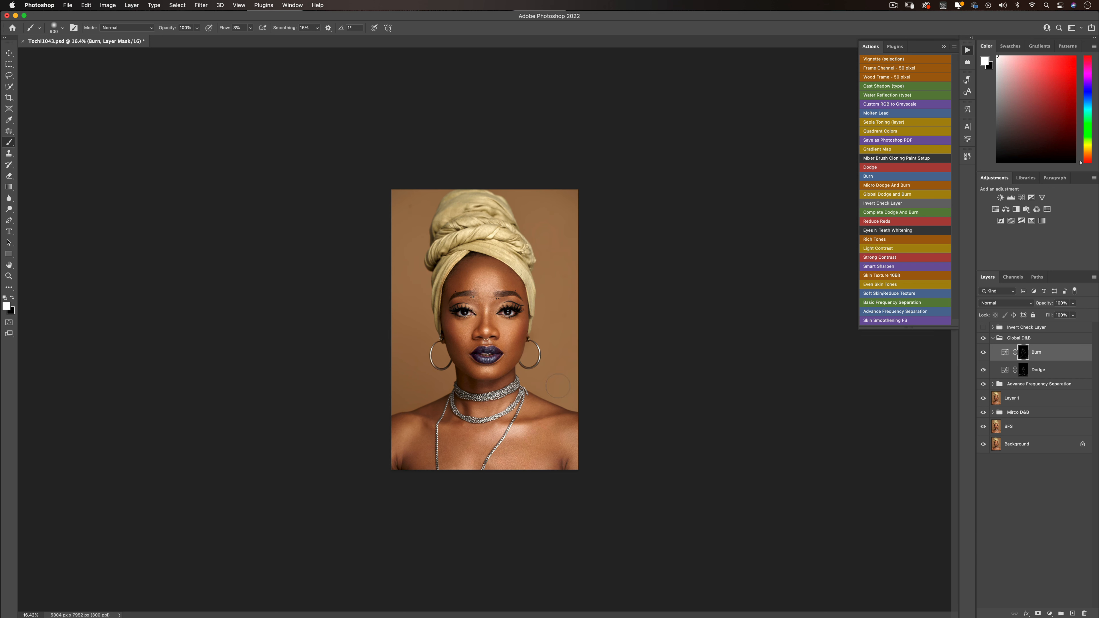
- Collapse the Global D&B group and add a Levels adjustment above it, moving the white and black input points slightly inward
{"action": "left_click", "coordinate": [995, 341]}
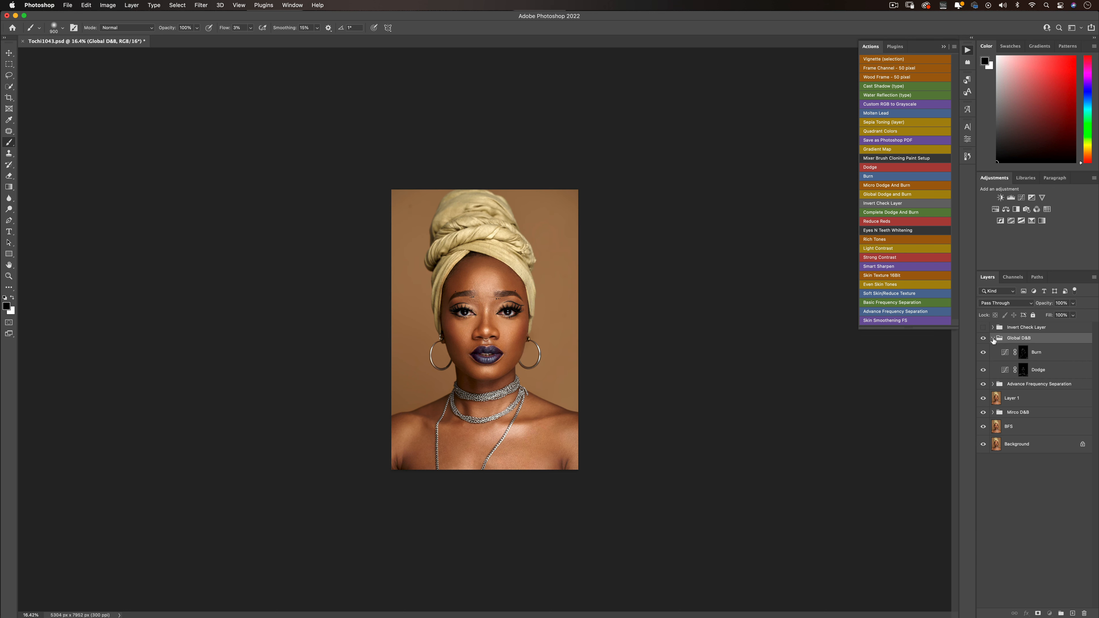
{"action": "left_click", "coordinate": [993, 338]}
{"action": "left_click", "coordinate": [1050, 613]}
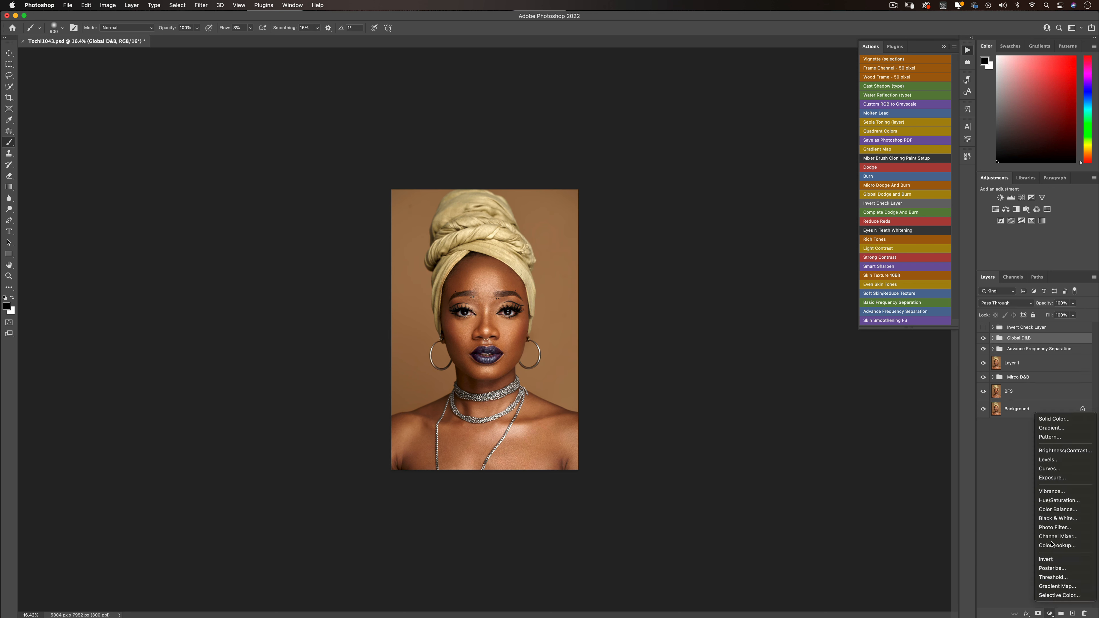
{"action": "left_click", "coordinate": [1056, 460]}
{"action": "key", "text": "bracketright"}
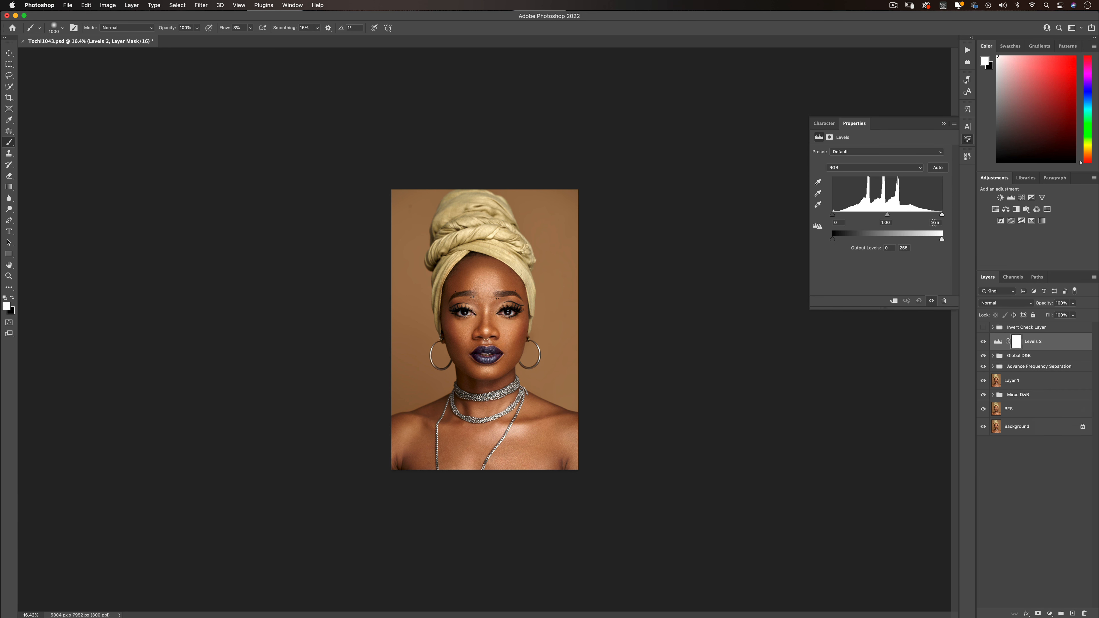
{"action": "left_click_drag", "start_coordinate": [942, 214], "coordinate": [940, 215]}
{"action": "left_click_drag", "start_coordinate": [833, 214], "coordinate": [835, 217]}
{"action": "left_click", "coordinate": [944, 123]}
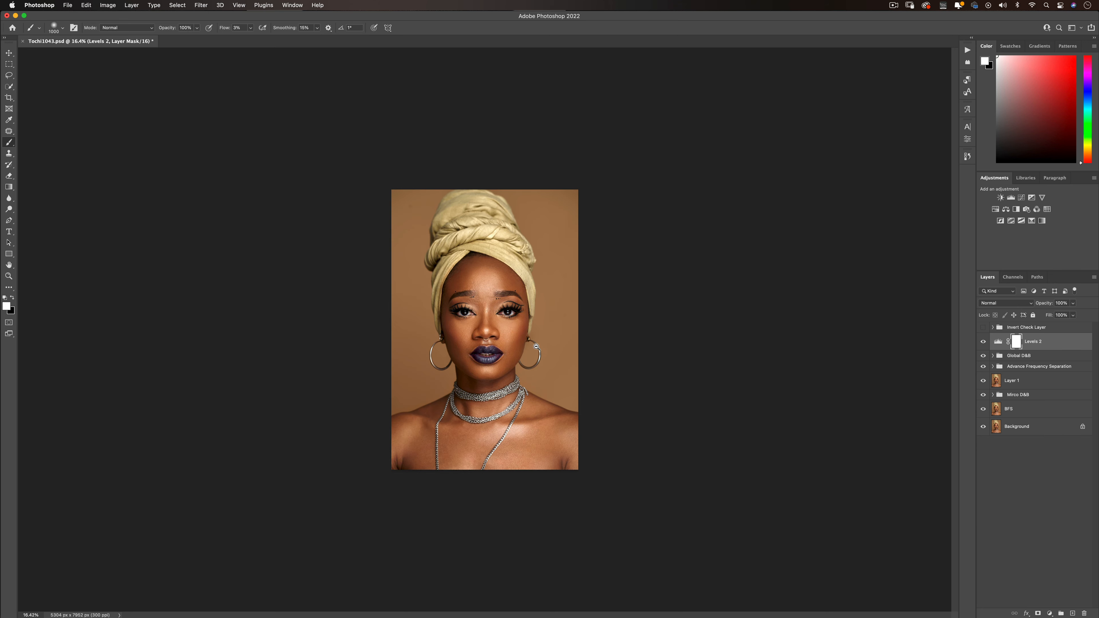
{"action": "scroll", "coordinate": [536, 349], "scroll_direction": "up", "scroll_amount": 5}
{"action": "scroll", "coordinate": [537, 350], "scroll_direction": "down", "scroll_amount": 4}
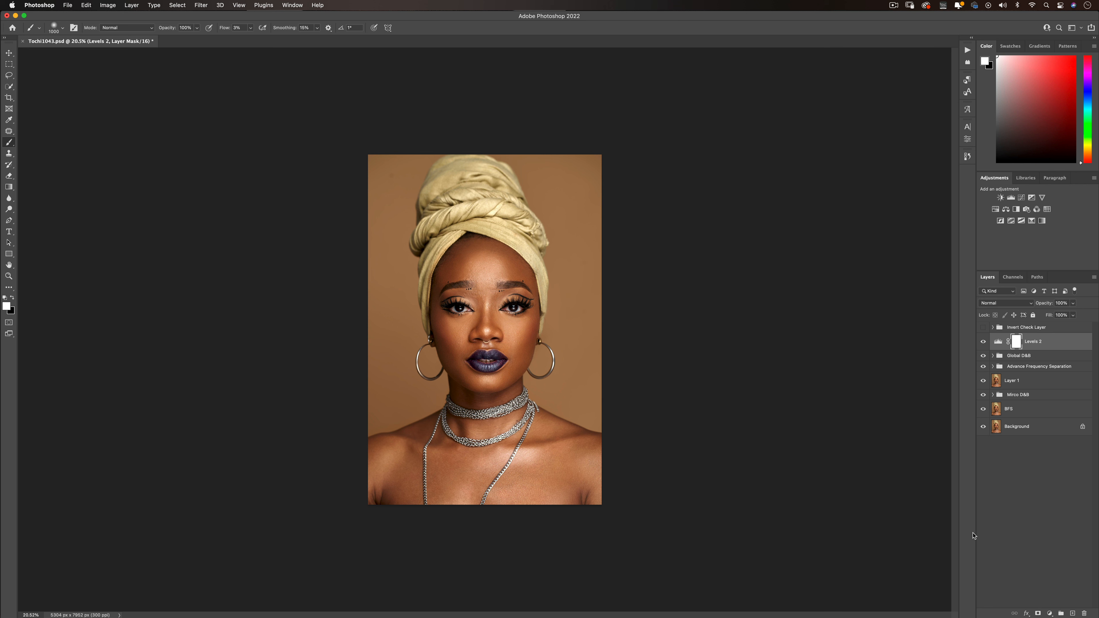
- Add a Color Lookup adjustment and compare the Signature Skintone 5 and 4 LUTs before loading Signature Skintone 6.CUBE
{"action": "left_click", "coordinate": [1049, 614]}
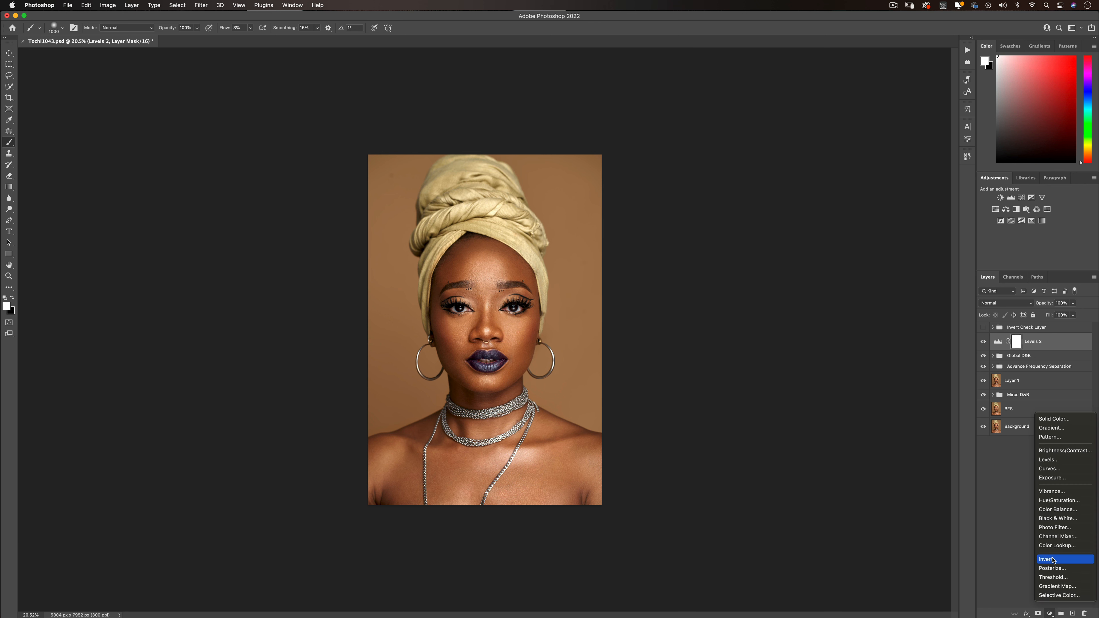
{"action": "left_click", "coordinate": [1054, 547]}
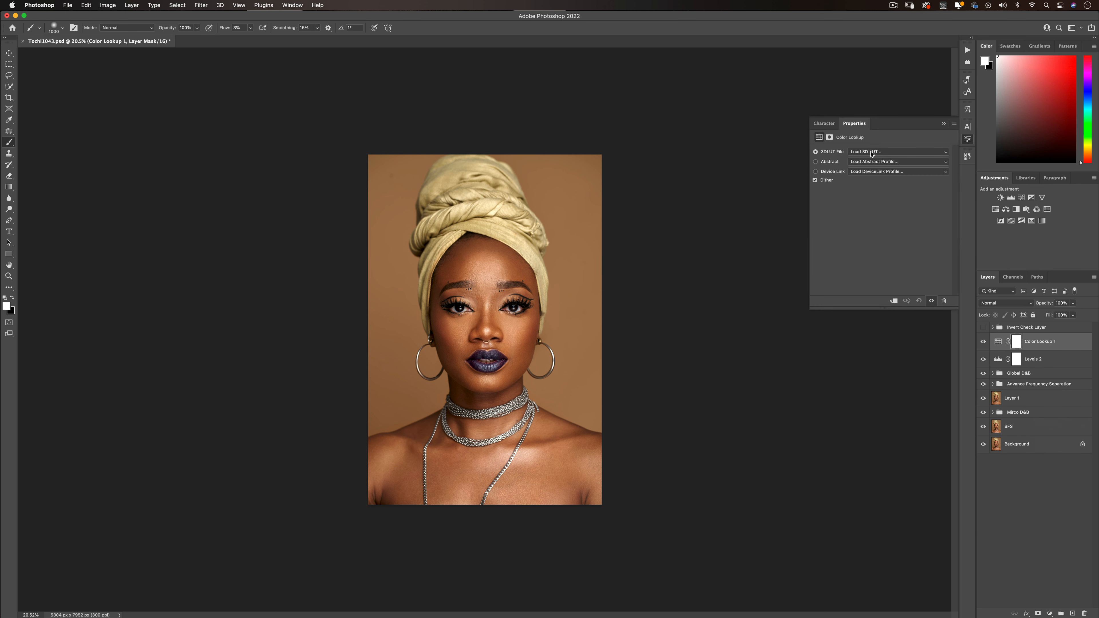
{"action": "left_click", "coordinate": [872, 152]}
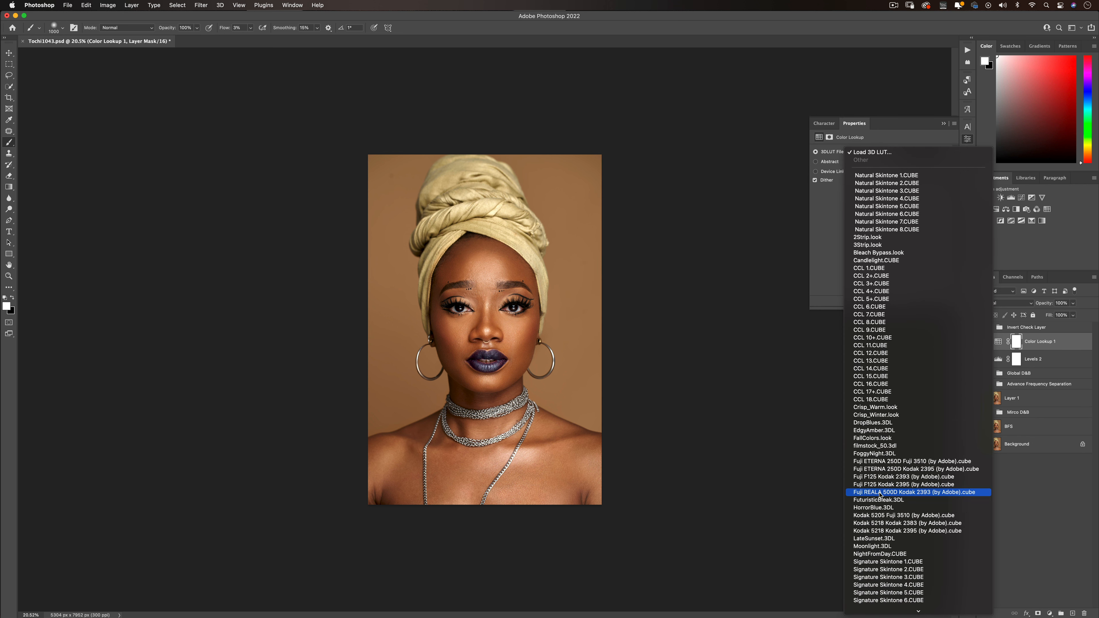
{"action": "left_click", "coordinate": [895, 593]}
{"action": "left_click", "coordinate": [871, 152]}
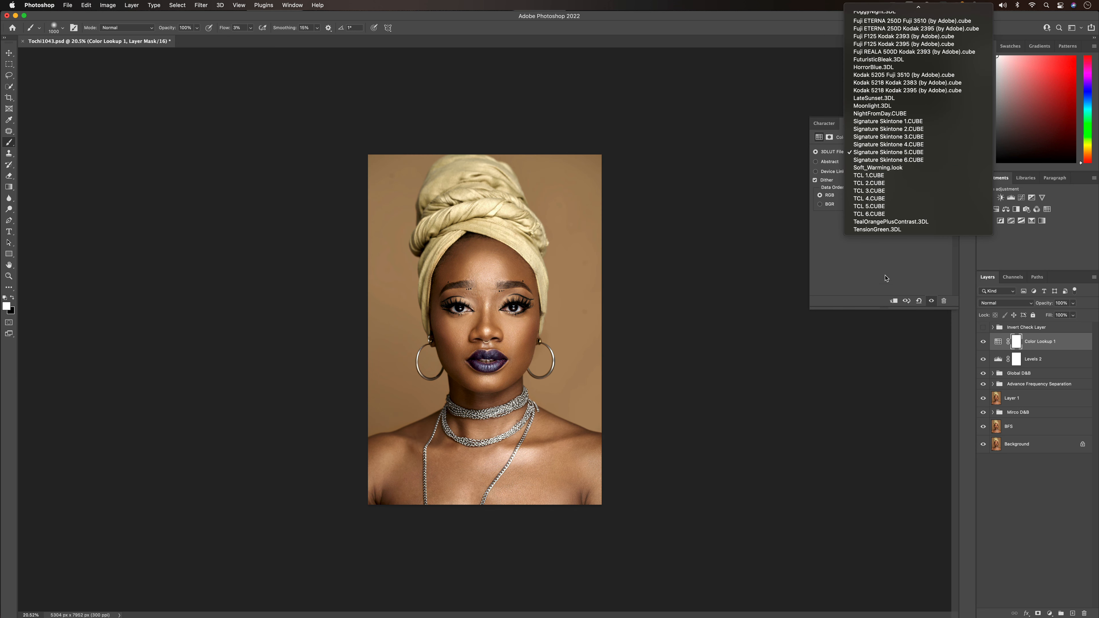
{"action": "left_click", "coordinate": [877, 145]}
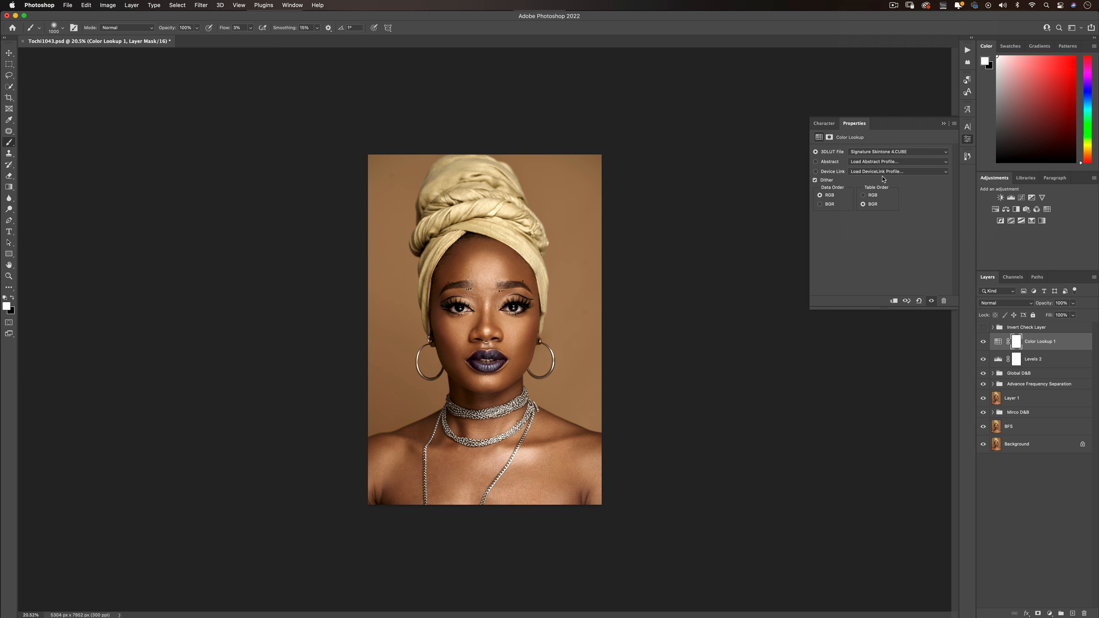
{"action": "left_click", "coordinate": [884, 153]}
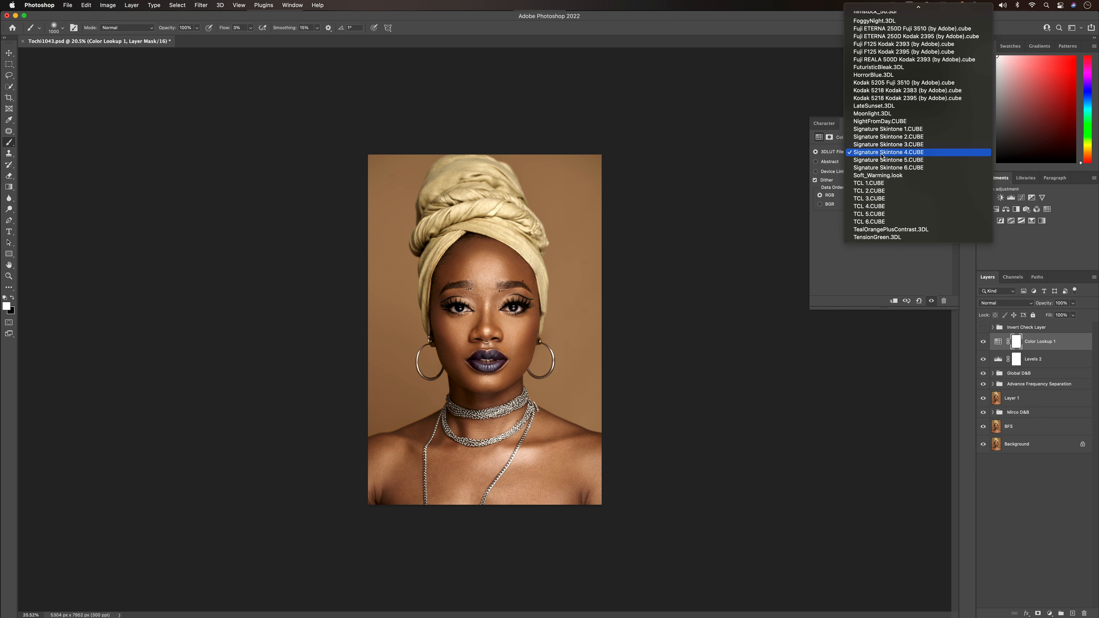
{"action": "left_click", "coordinate": [882, 169]}
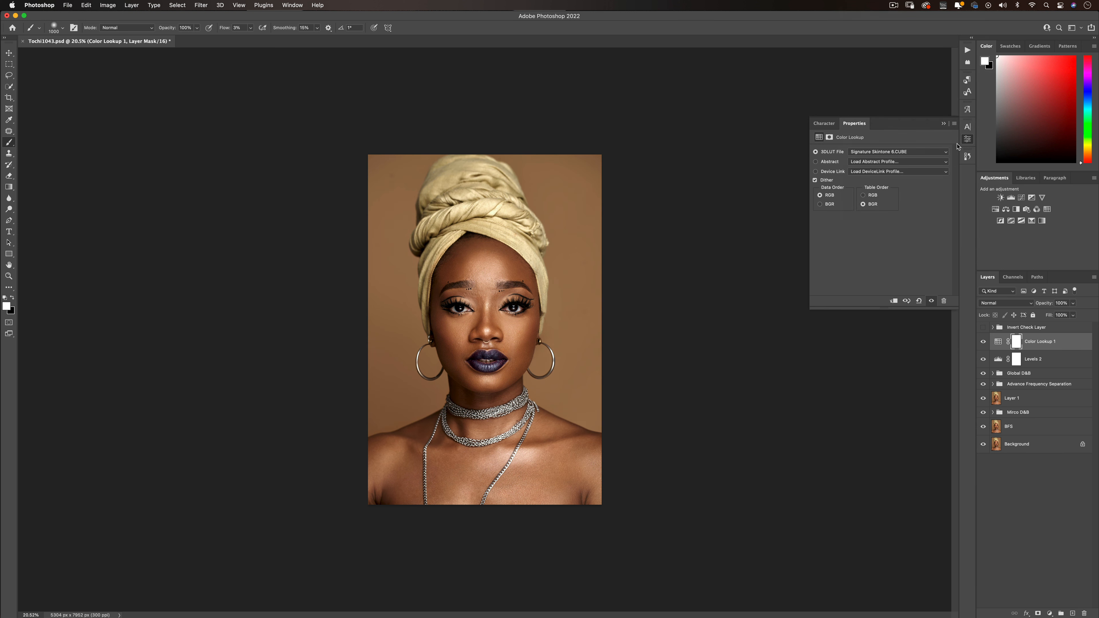
- Try the Natural Skintone 7, 8 and 4 LUTs on the Color Lookup adjustment
{"action": "left_click", "coordinate": [896, 157]}
{"action": "mouse_move", "coordinate": [891, 2]}
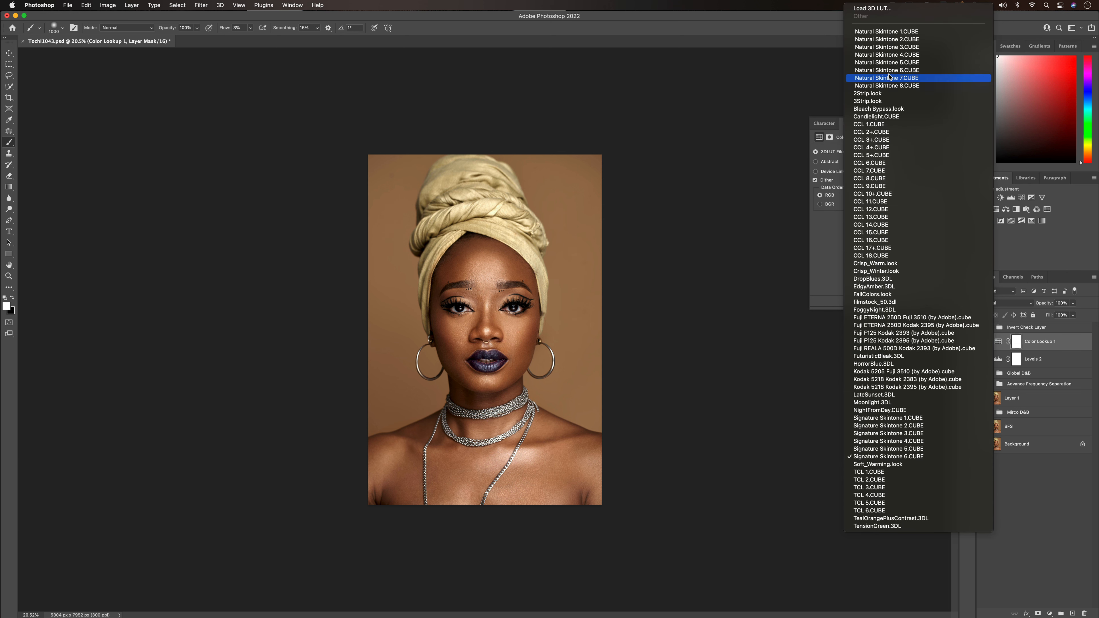
{"action": "left_click", "coordinate": [890, 78]}
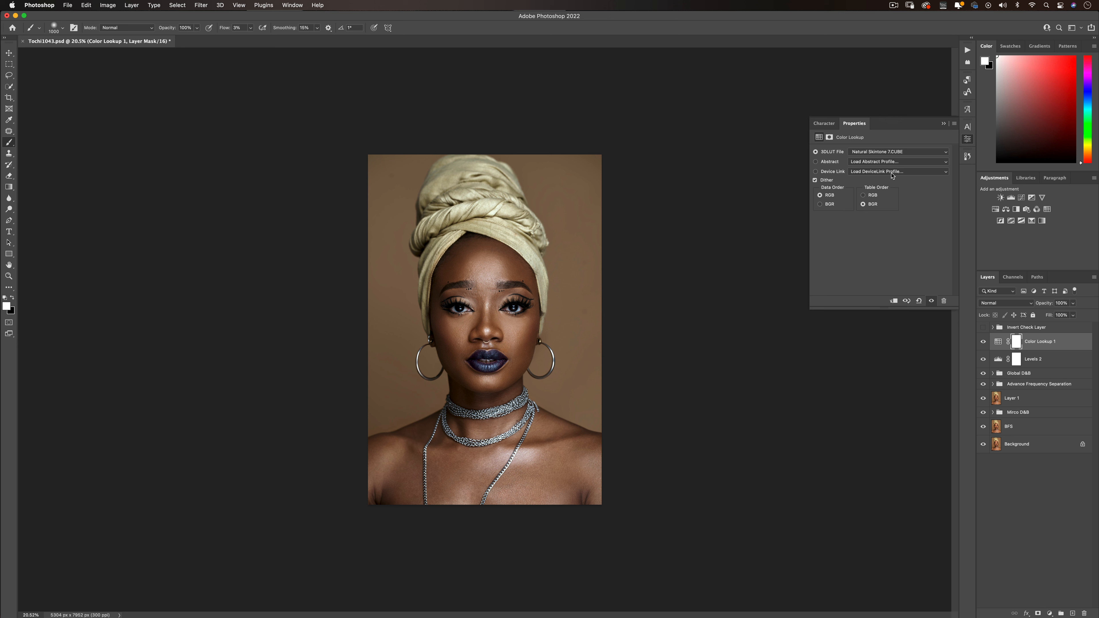
{"action": "left_click", "coordinate": [886, 153]}
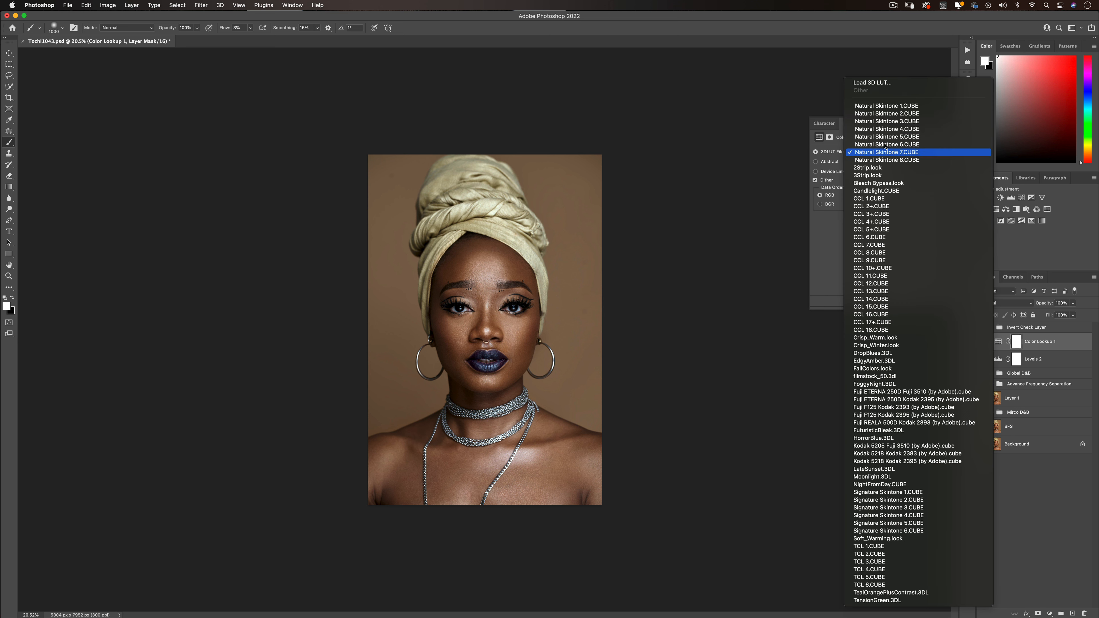
{"action": "left_click", "coordinate": [889, 160]}
{"action": "left_click", "coordinate": [891, 152]}
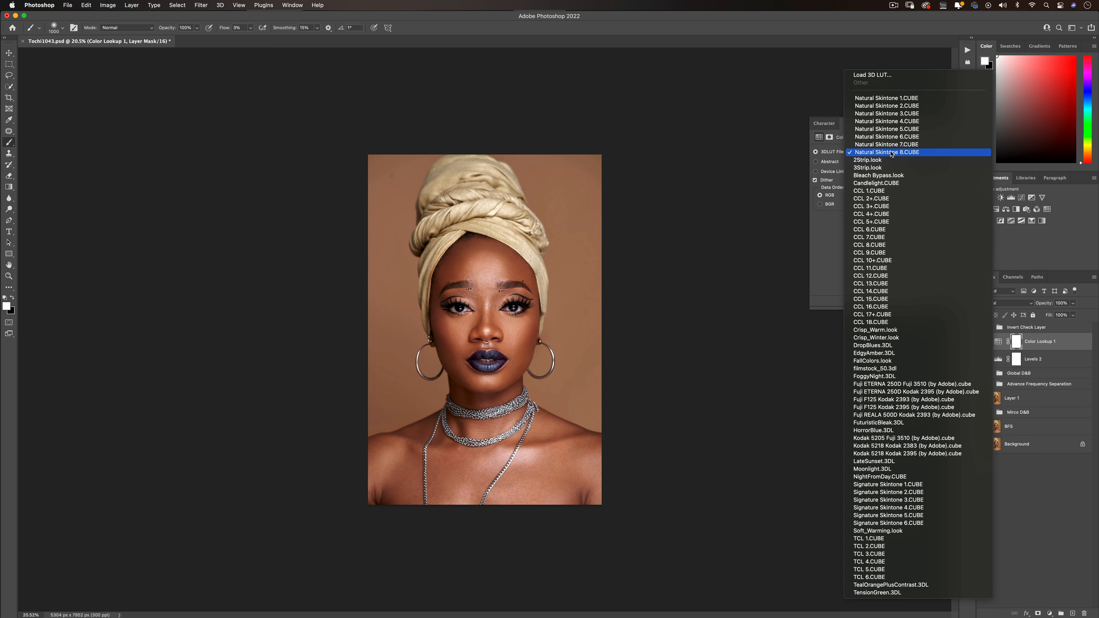
{"action": "left_click", "coordinate": [890, 121]}
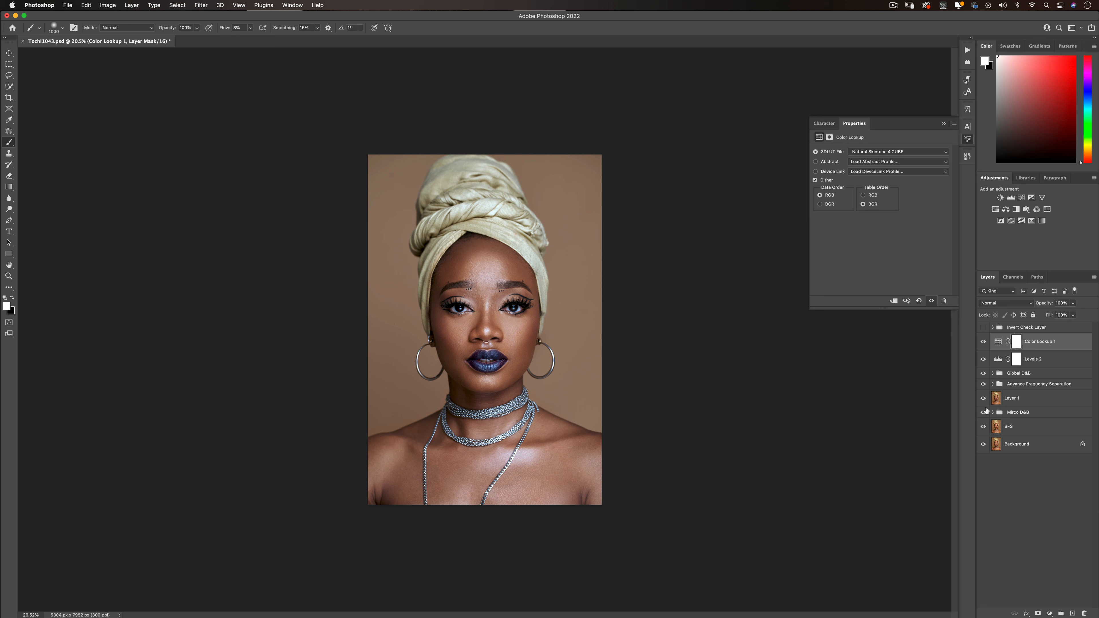
- Run the Rich Tones action above the Color Lookup adjustment and hide the layer it adds
{"action": "left_click", "coordinate": [967, 50]}
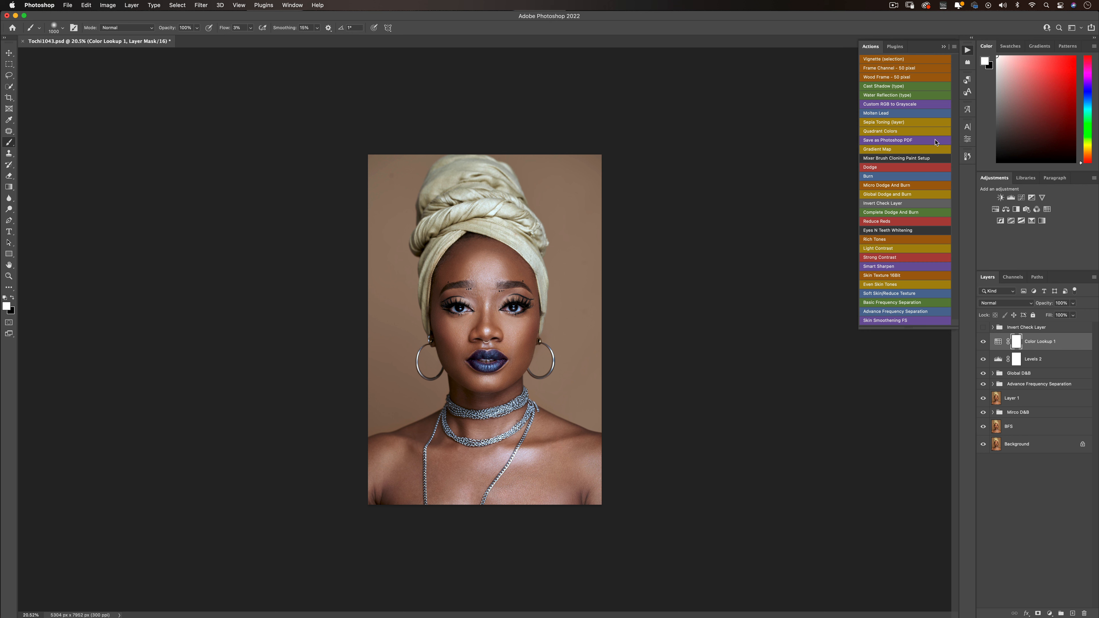
{"action": "left_click", "coordinate": [879, 241]}
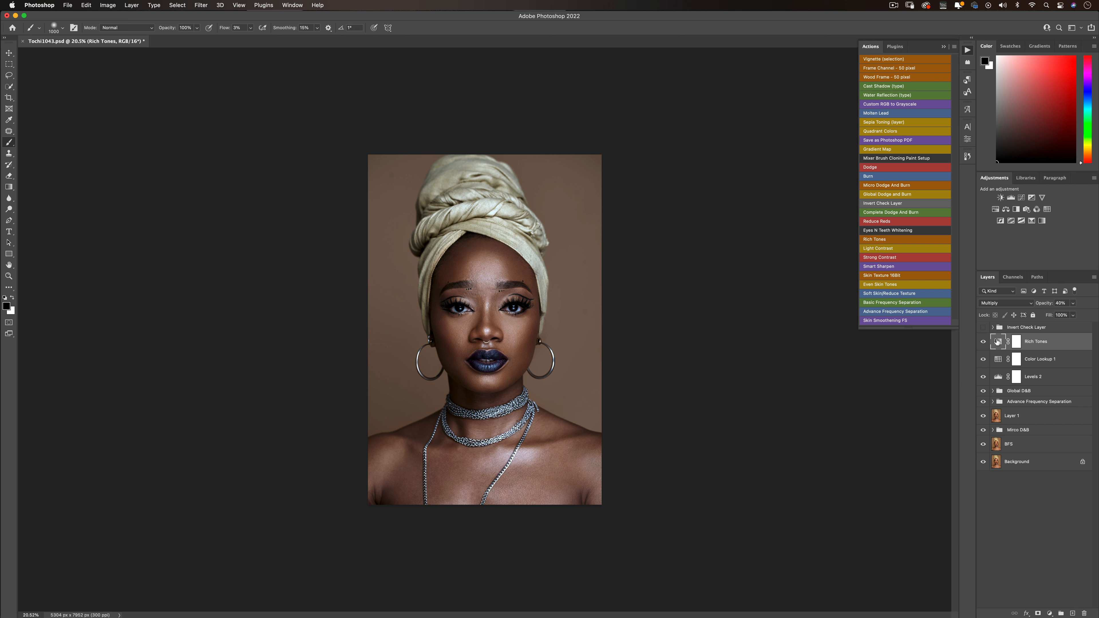
{"action": "left_click", "coordinate": [983, 342]}
- Load Signature Skintone 6.CUBE in the Color Lookup 1 adjustment and show the Rich Tones layer
{"action": "left_click", "coordinate": [998, 360]}
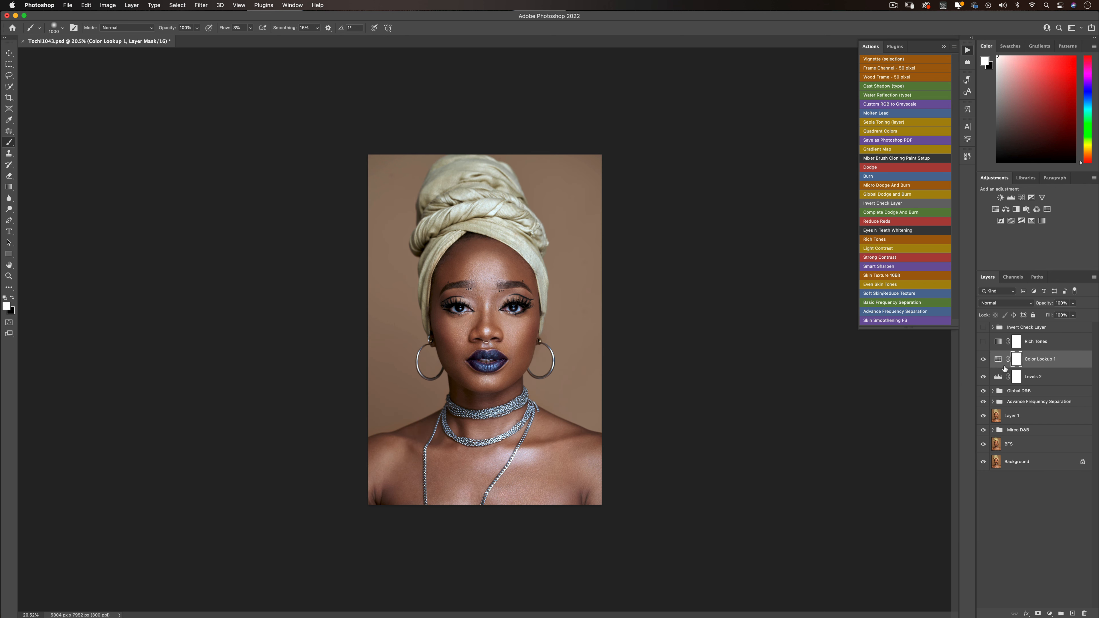
{"action": "double_click", "coordinate": [998, 359]}
{"action": "left_click", "coordinate": [894, 152]}
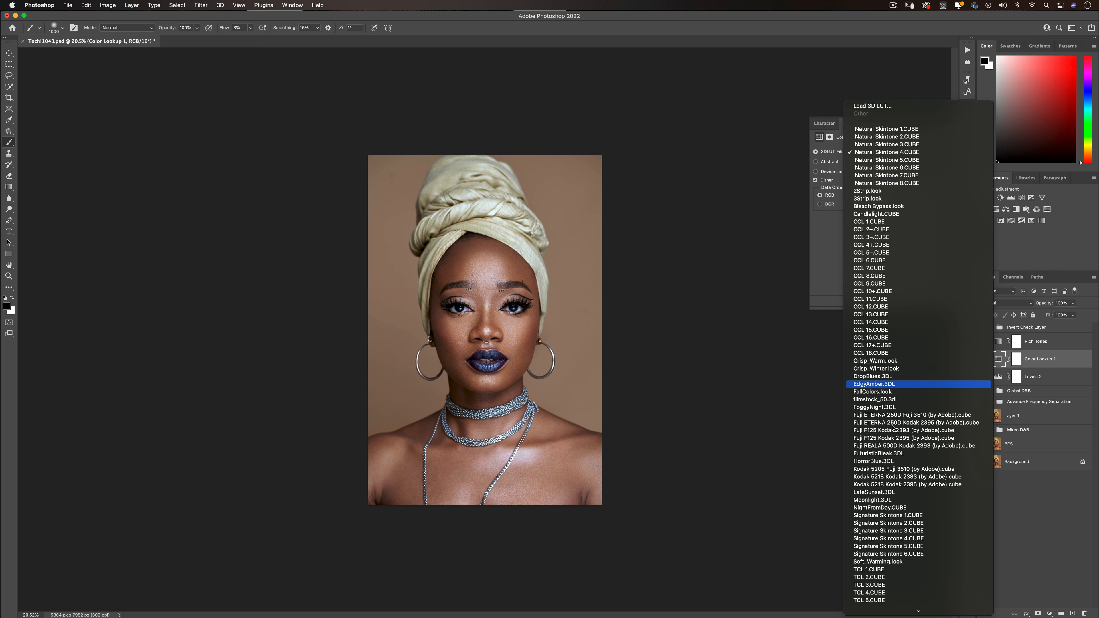
{"action": "left_click", "coordinate": [910, 555]}
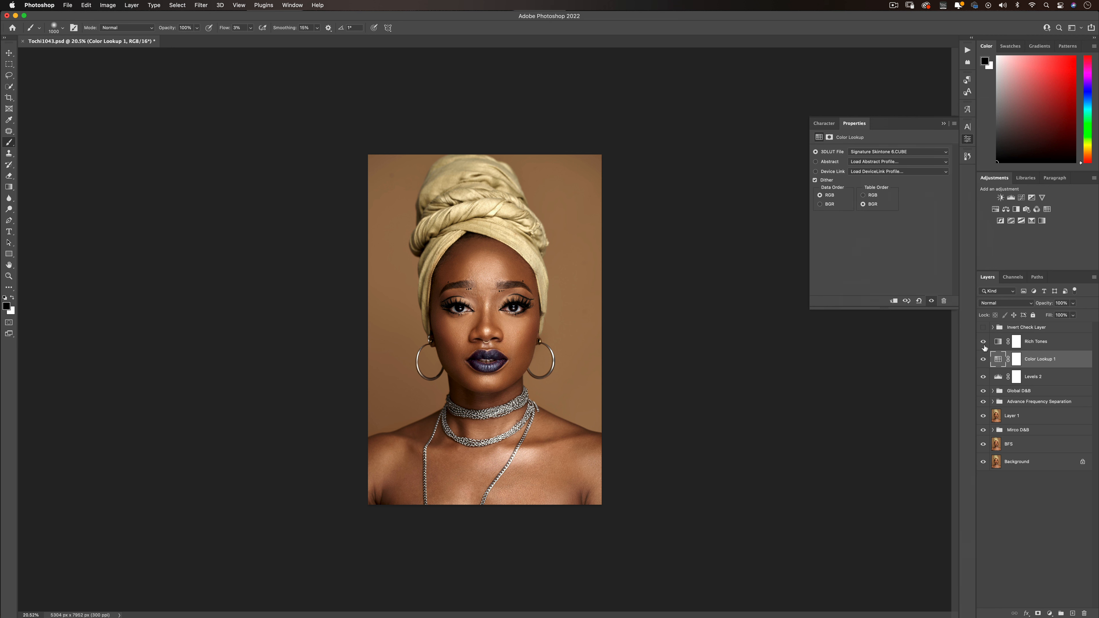
- Select the Rich Tones layer and lower its opacity to 15%
{"action": "mouse_move", "coordinate": [1073, 303]}
{"action": "left_mouse_down"}
{"action": "mouse_move", "coordinate": [1049, 317]}
{"action": "mouse_move", "coordinate": [1060, 318]}
{"action": "left_mouse_up"}
{"action": "left_click", "coordinate": [1062, 341]}
{"action": "left_click", "coordinate": [1075, 304]}
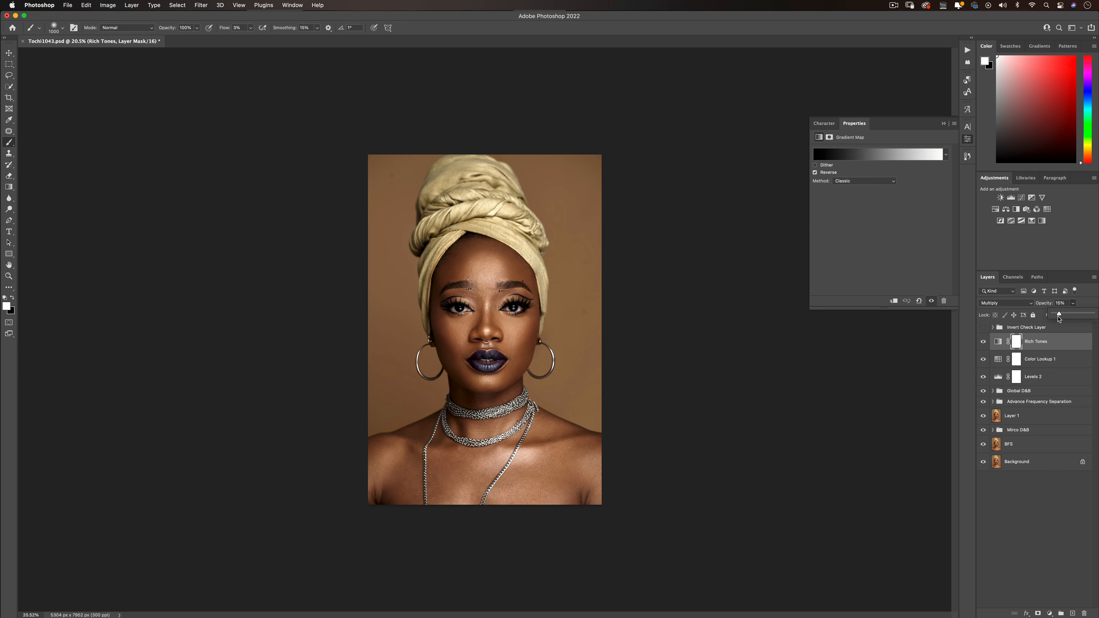
{"action": "left_click", "coordinate": [1042, 347]}
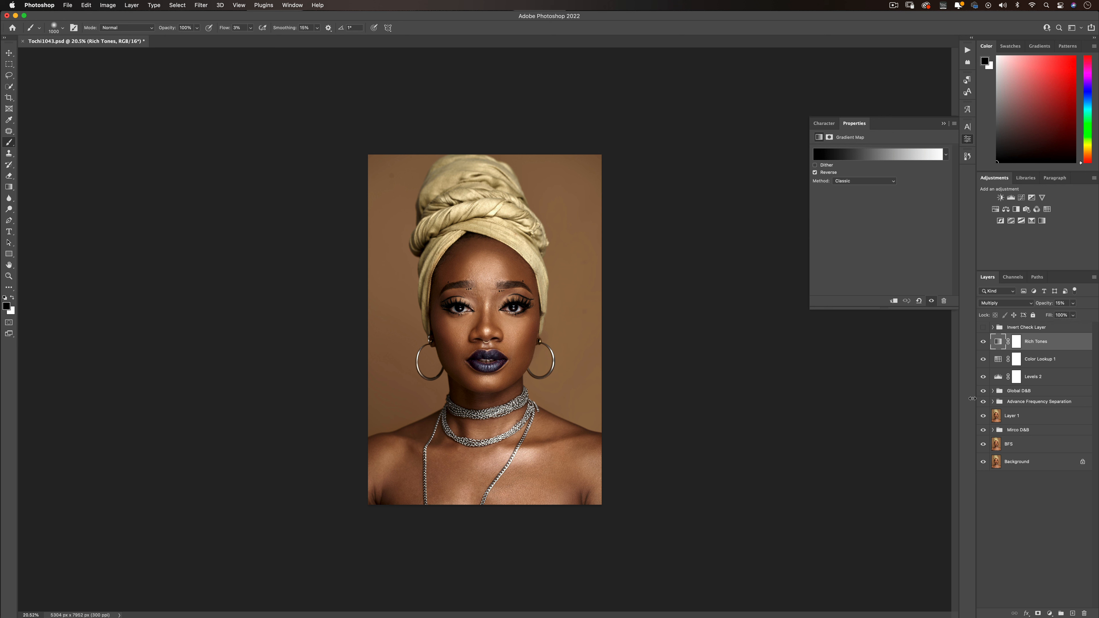
- Examine the face, turban and studio backdrop of the portrait at closer magnifications
{"action": "key", "text": "z"}
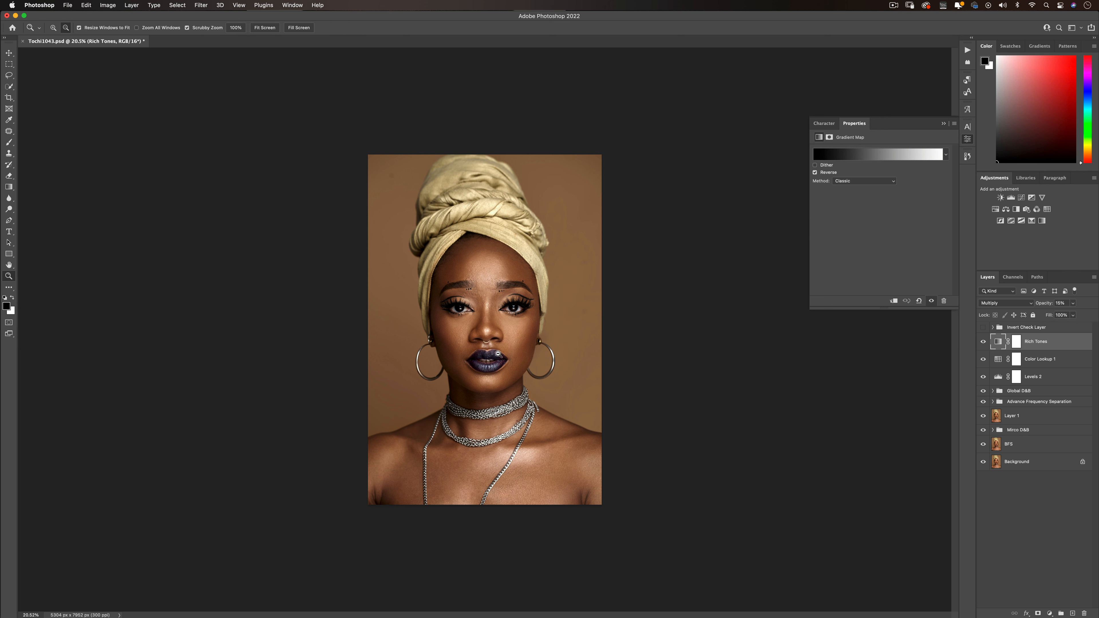
{"action": "left_click", "coordinate": [516, 339]}
{"action": "left_click", "coordinate": [521, 337]}
{"action": "left_click", "coordinate": [524, 337]}
{"action": "left_click", "coordinate": [563, 329], "text": "alt"}
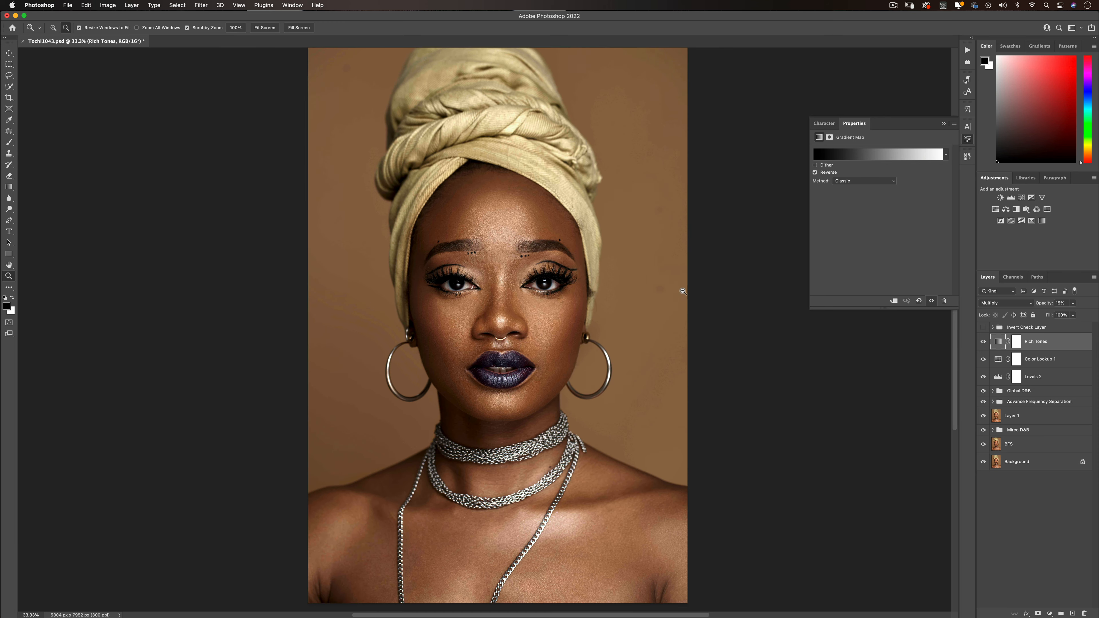
{"action": "left_click", "coordinate": [603, 203], "text": "alt"}
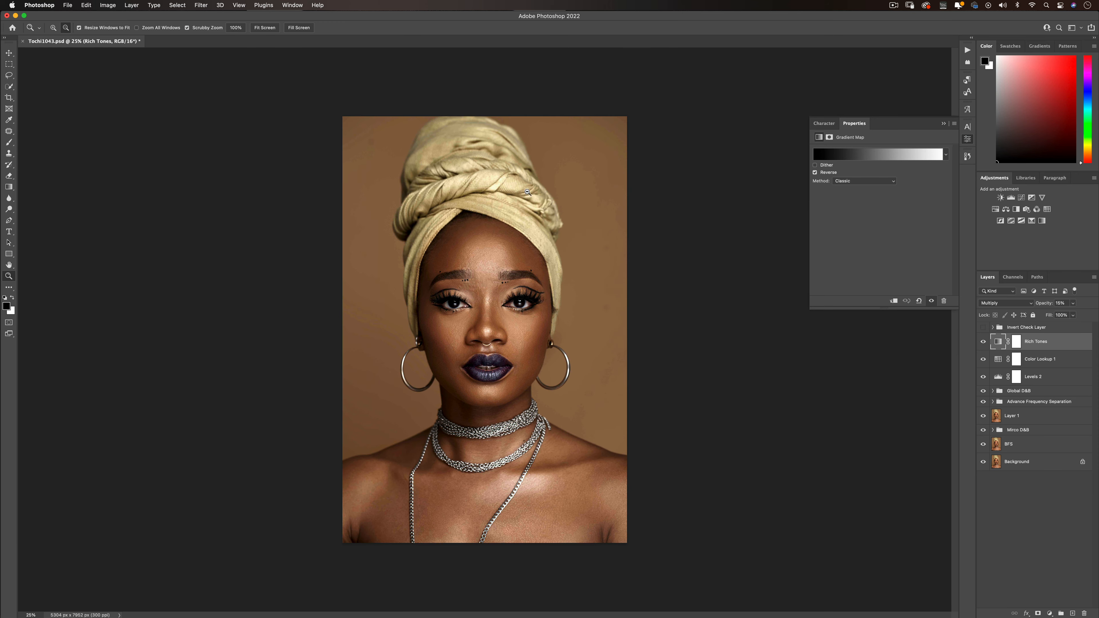
{"action": "left_click", "coordinate": [379, 123]}
{"action": "key", "text": "b"}
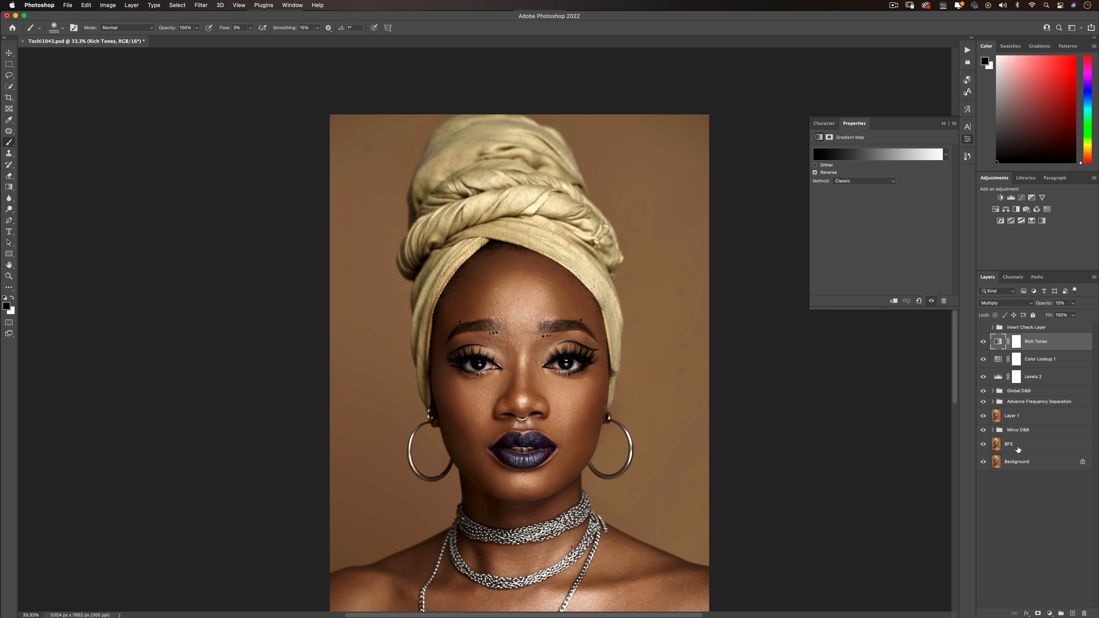
- Lasso the backdrop around the subject on Low FS Layer copy and copy the selection to a new layer
{"action": "left_click", "coordinate": [992, 402]}
{"action": "left_click", "coordinate": [1032, 451]}
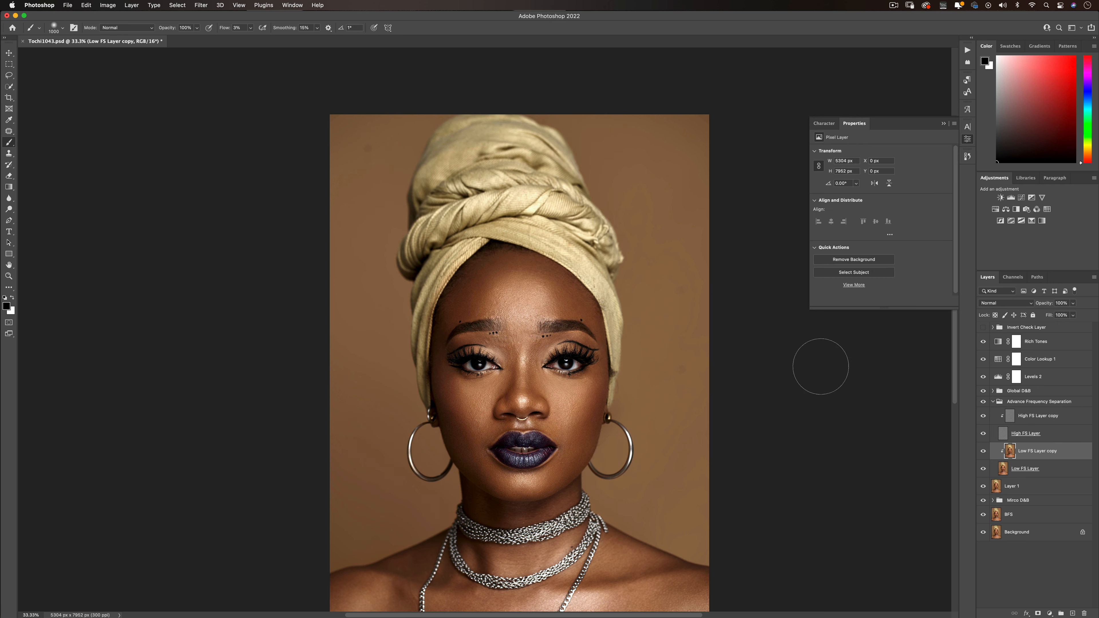
{"action": "left_click", "coordinate": [9, 75]}
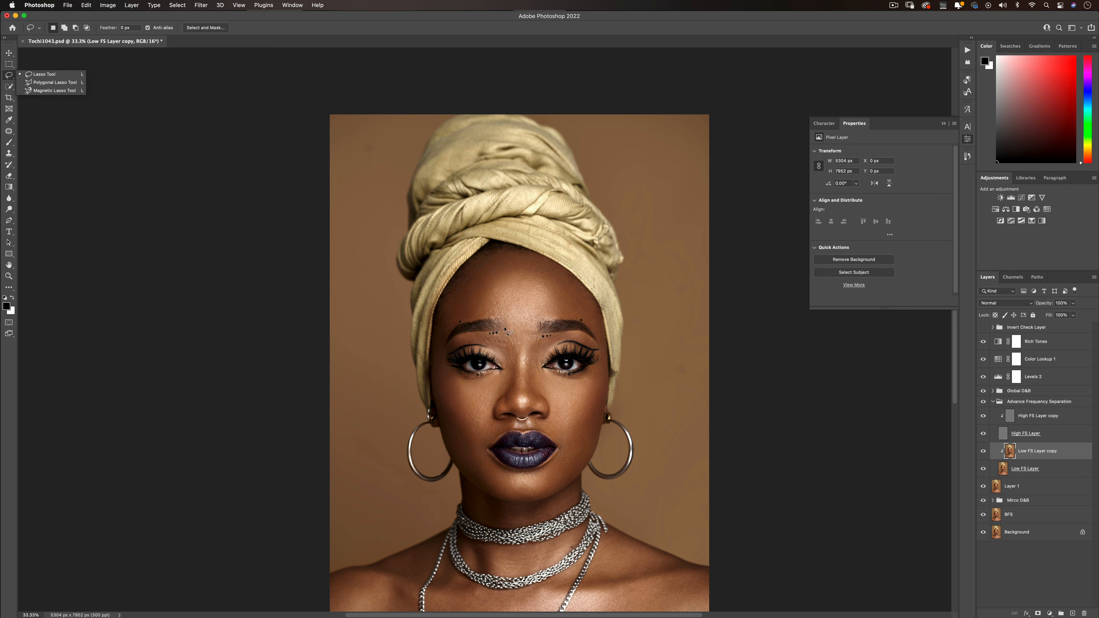
{"action": "mouse_move", "coordinate": [709, 546]}
{"action": "left_mouse_down"}
{"action": "mouse_move", "coordinate": [622, 484]}
{"action": "mouse_move", "coordinate": [646, 416]}
{"action": "mouse_move", "coordinate": [636, 331]}
{"action": "mouse_move", "coordinate": [642, 260]}
{"action": "mouse_move", "coordinate": [614, 161]}
{"action": "mouse_move", "coordinate": [521, 90]}
{"action": "mouse_move", "coordinate": [413, 139]}
{"action": "mouse_move", "coordinate": [392, 265]}
{"action": "mouse_move", "coordinate": [390, 398]}
{"action": "mouse_move", "coordinate": [427, 511]}
{"action": "mouse_move", "coordinate": [344, 550]}
{"action": "mouse_move", "coordinate": [272, 300]}
{"action": "mouse_move", "coordinate": [735, 65]}
{"action": "mouse_move", "coordinate": [770, 562]}
{"action": "mouse_move", "coordinate": [750, 565]}
{"action": "left_mouse_up"}
{"action": "key", "text": "super+j"}
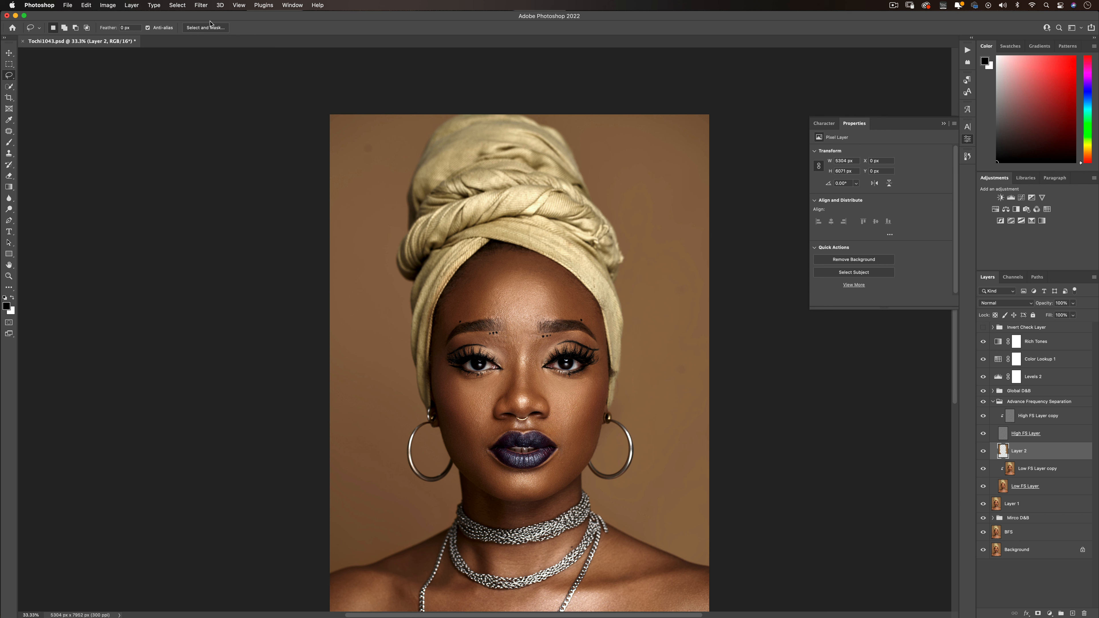
- Apply a strong Gaussian Blur to the copied backdrop layer to smooth its tones
{"action": "left_click", "coordinate": [197, 8]}
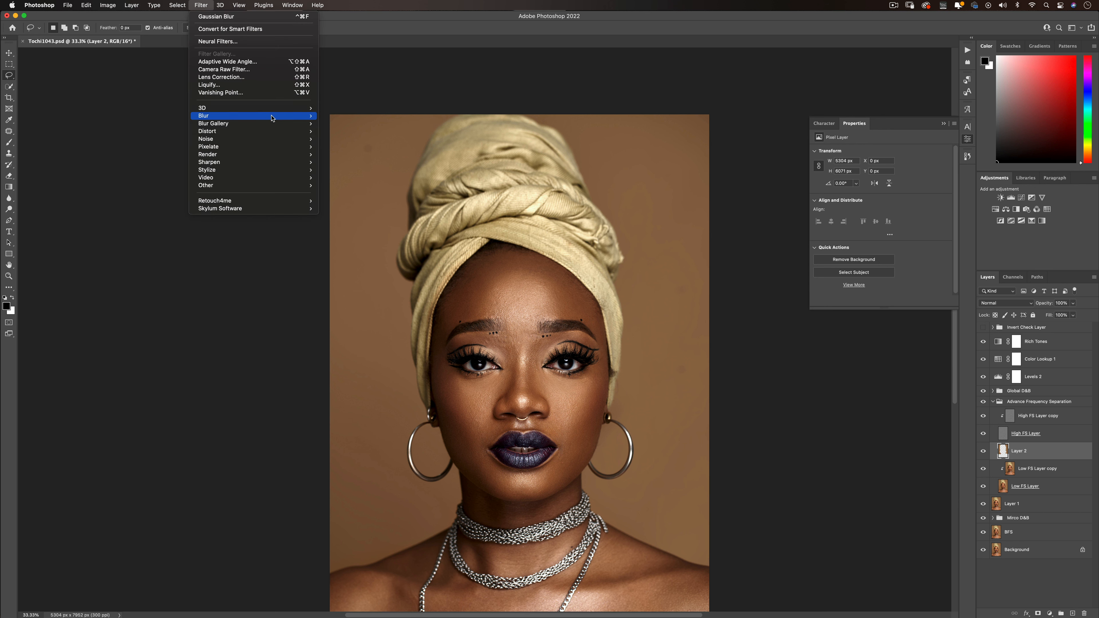
{"action": "mouse_move", "coordinate": [320, 115]}
{"action": "left_click", "coordinate": [346, 146]}
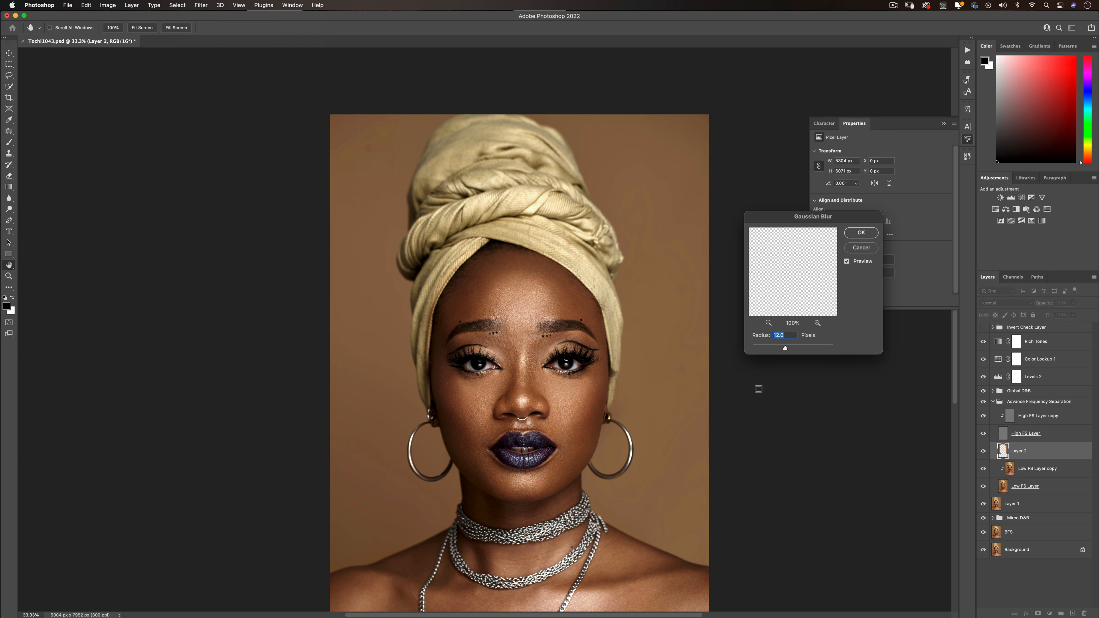
{"action": "left_click_drag", "start_coordinate": [785, 347], "coordinate": [809, 347]}
{"action": "left_click", "coordinate": [861, 233]}
{"action": "key", "text": "l"}
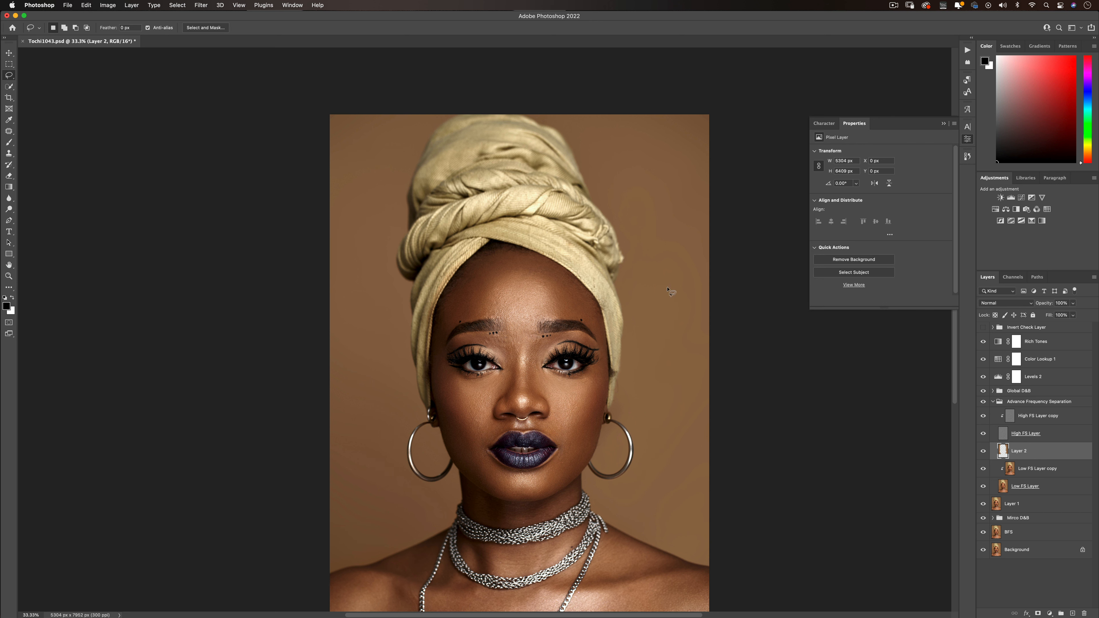
- Add a white layer mask to the blurred backdrop layer and set the Brush tool's flow to 100%
{"action": "left_click", "coordinate": [1038, 613]}
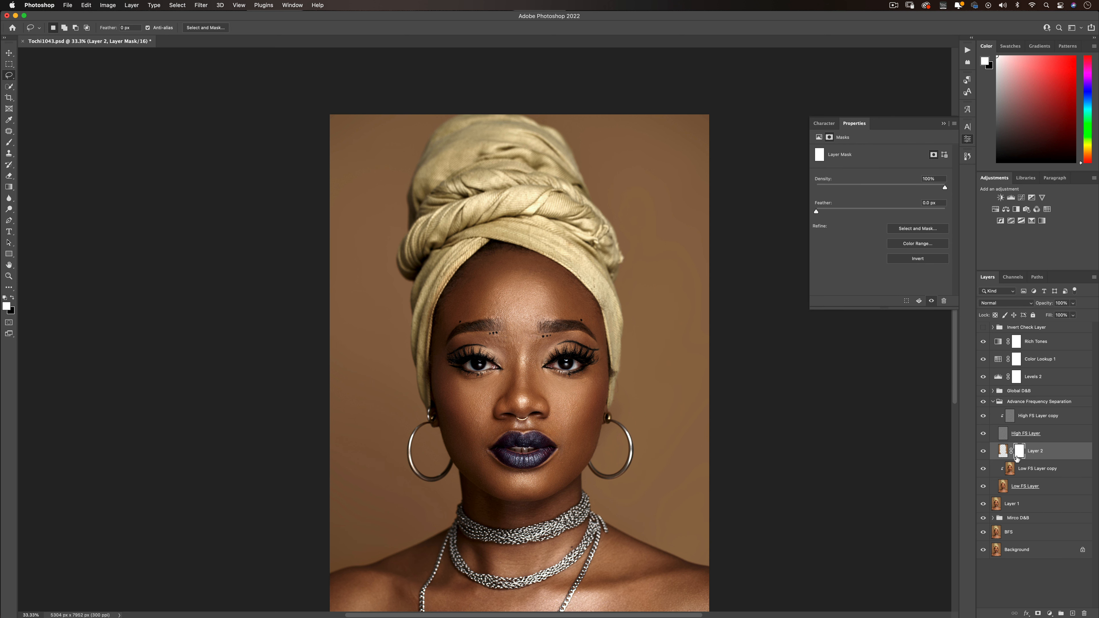
{"action": "key", "text": "z"}
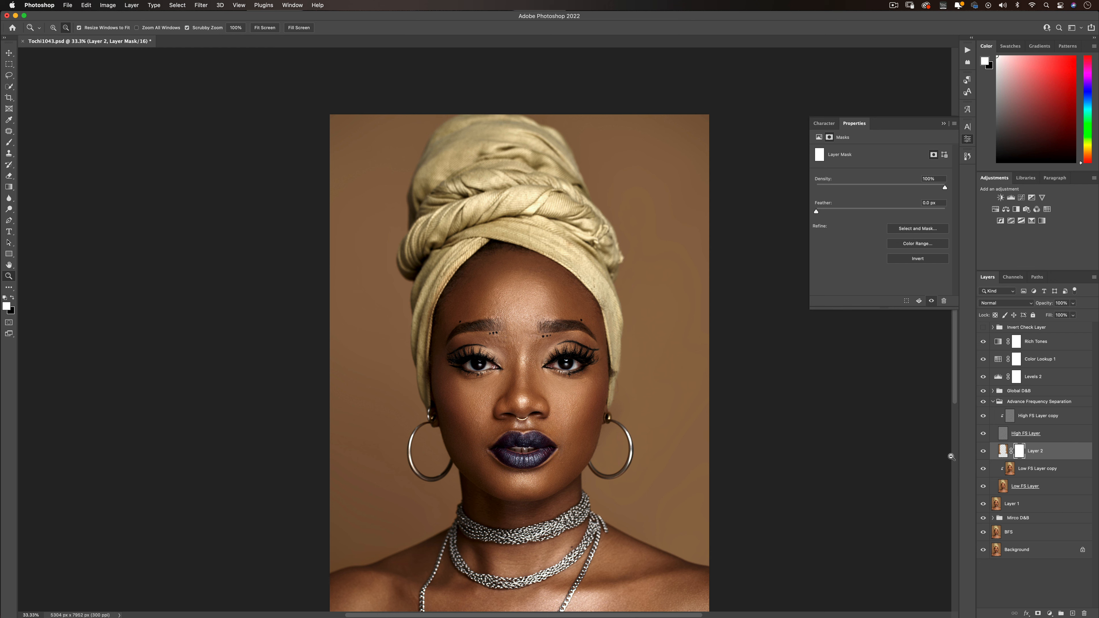
{"action": "left_click", "coordinate": [650, 404], "text": "alt"}
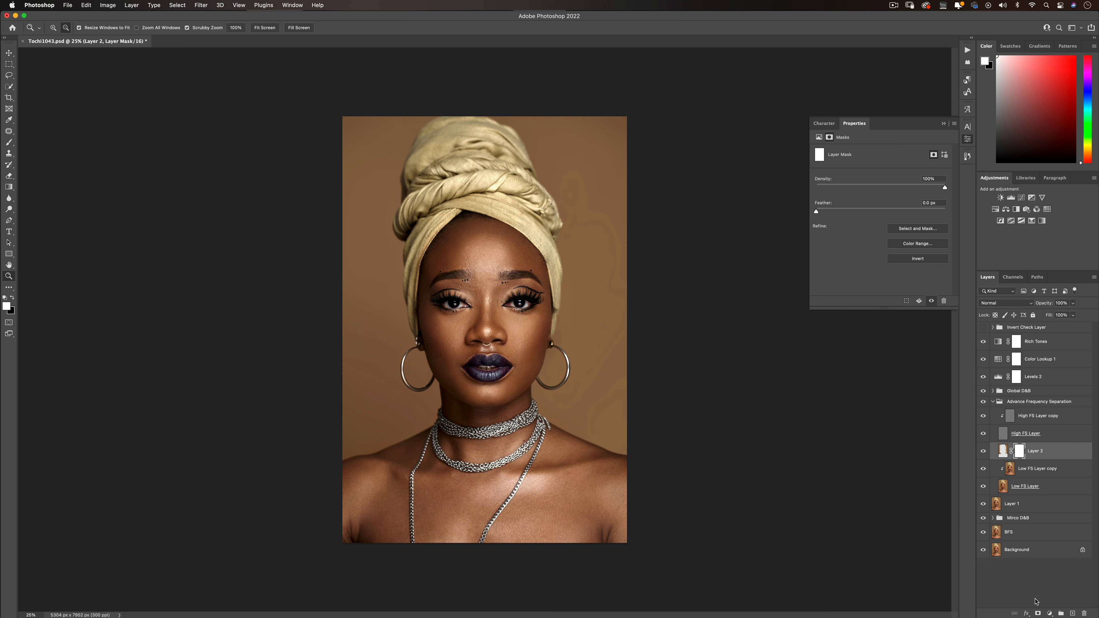
{"action": "left_click", "coordinate": [11, 144]}
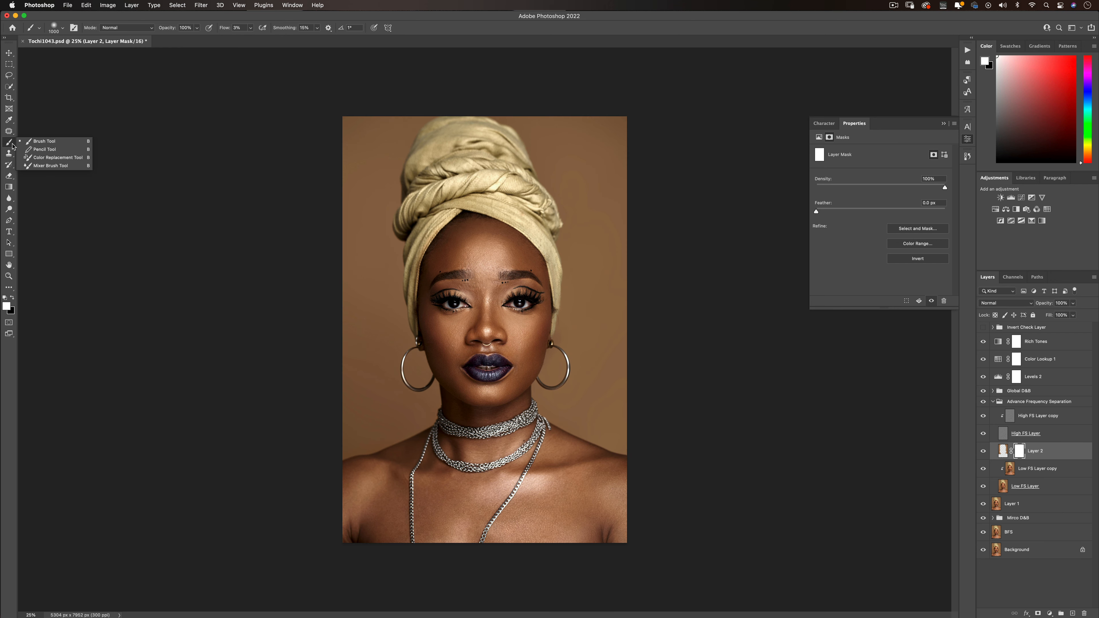
{"action": "left_click", "coordinate": [42, 141]}
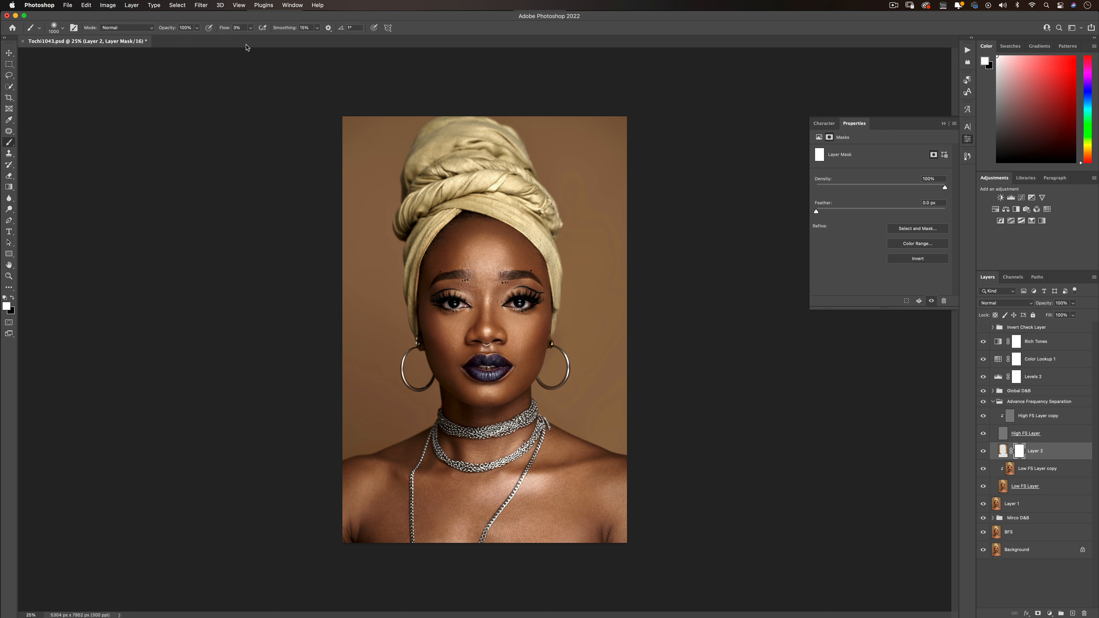
{"action": "key", "text": "shift+3"}
{"action": "key", "text": "shift+2"}
{"action": "key", "text": "shift+0"}
{"action": "left_click", "coordinate": [1004, 303]}
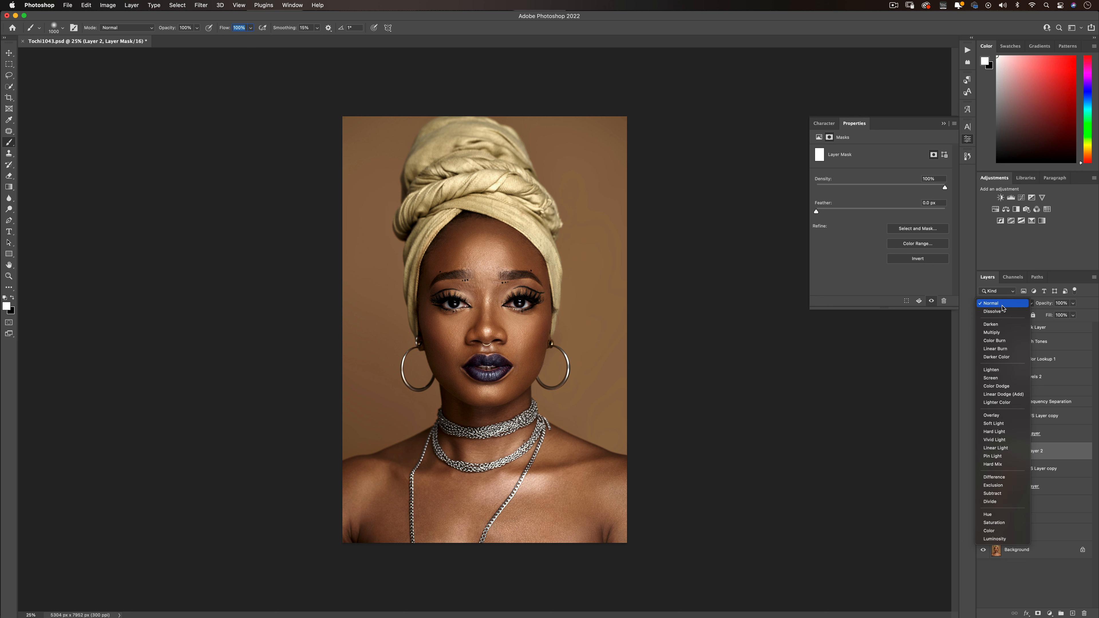
{"action": "left_click", "coordinate": [1003, 305]}
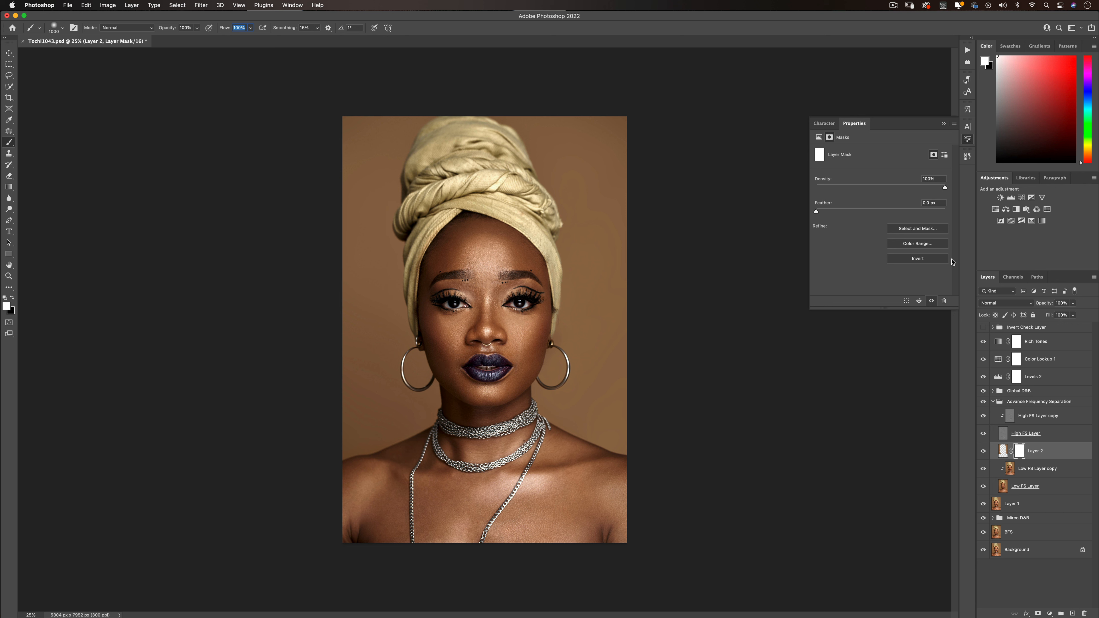
{"action": "left_click", "coordinate": [991, 304]}
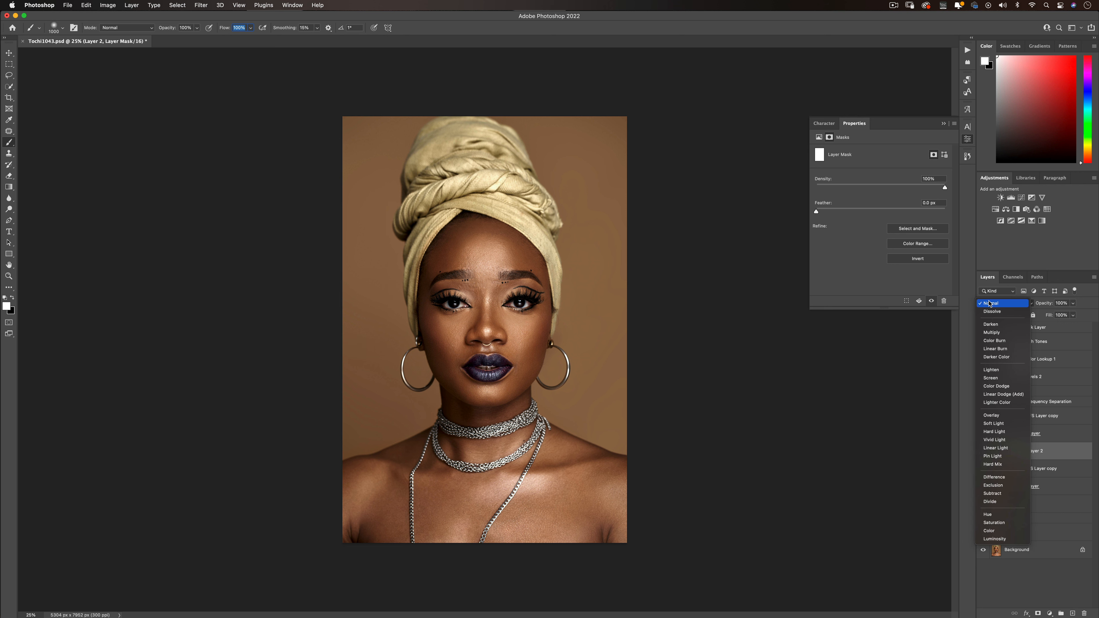
{"action": "left_click", "coordinate": [991, 305]}
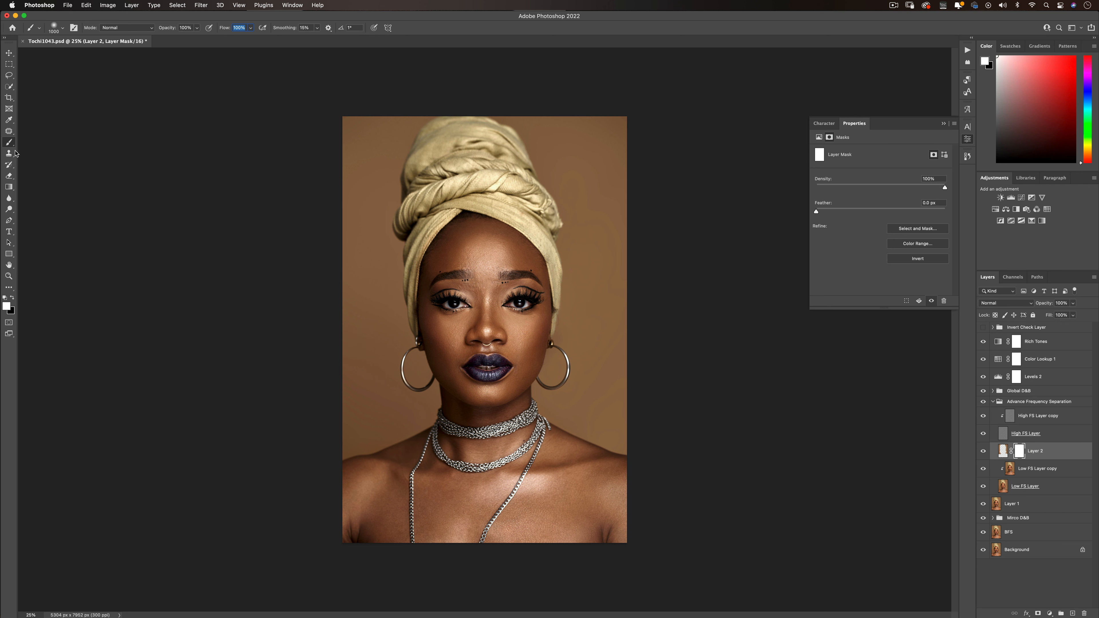
- Paint black on the mask along the turban, neck and shoulders to remove the blur there, and collapse the Advance Frequency Separation group
{"action": "left_click", "coordinate": [12, 298]}
{"action": "mouse_move", "coordinate": [403, 257]}
{"action": "left_mouse_down"}
{"action": "mouse_move", "coordinate": [426, 277]}
{"action": "mouse_move", "coordinate": [433, 411]}
{"action": "mouse_move", "coordinate": [403, 302]}
{"action": "left_mouse_up"}
{"action": "mouse_move", "coordinate": [447, 137]}
{"action": "left_mouse_down"}
{"action": "mouse_move", "coordinate": [446, 402]}
{"action": "mouse_move", "coordinate": [322, 501]}
{"action": "left_mouse_up"}
{"action": "left_click", "coordinate": [993, 401]}
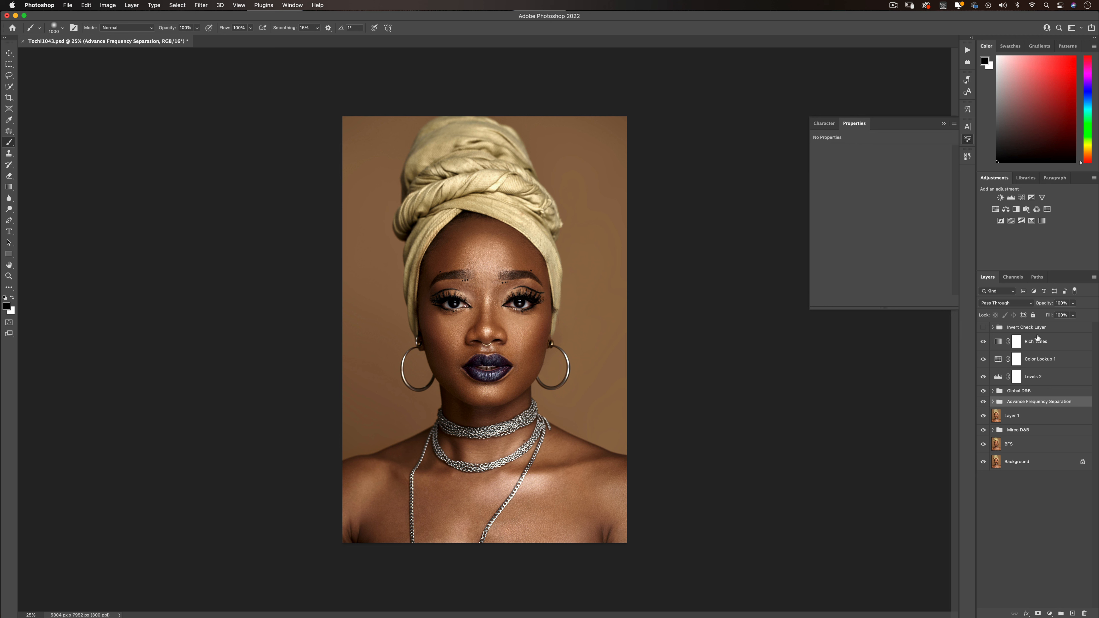
- Hide the Rich Tones and Color Lookup 1 adjustments and stamp the visible layers into a new layer above Levels 2
{"action": "left_click", "coordinate": [1035, 342]}
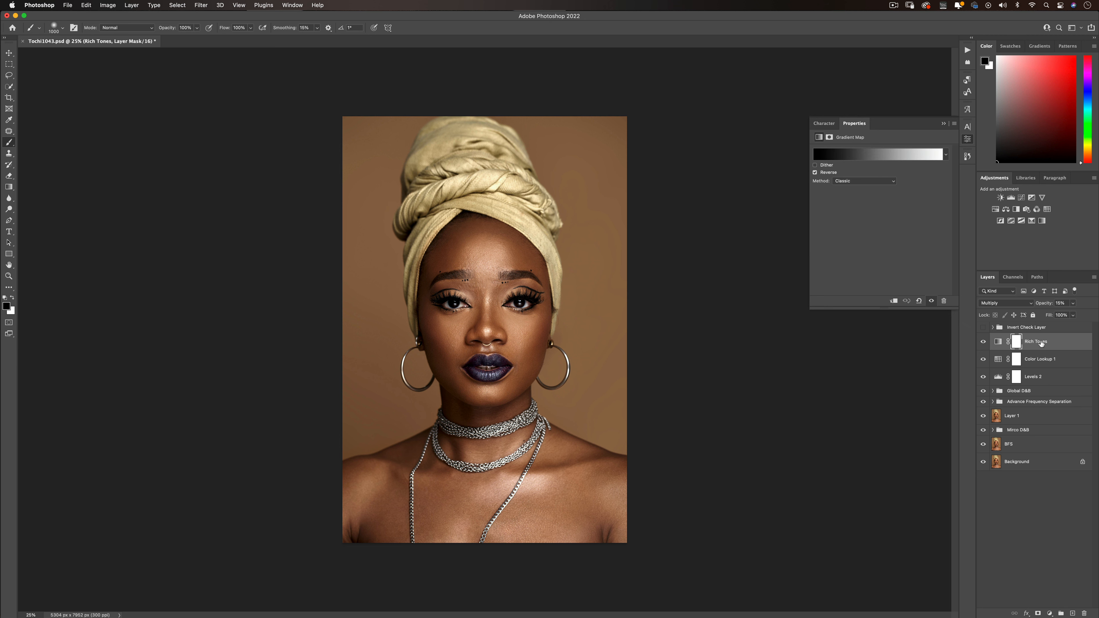
{"action": "left_click", "coordinate": [983, 342]}
{"action": "left_click", "coordinate": [1037, 381]}
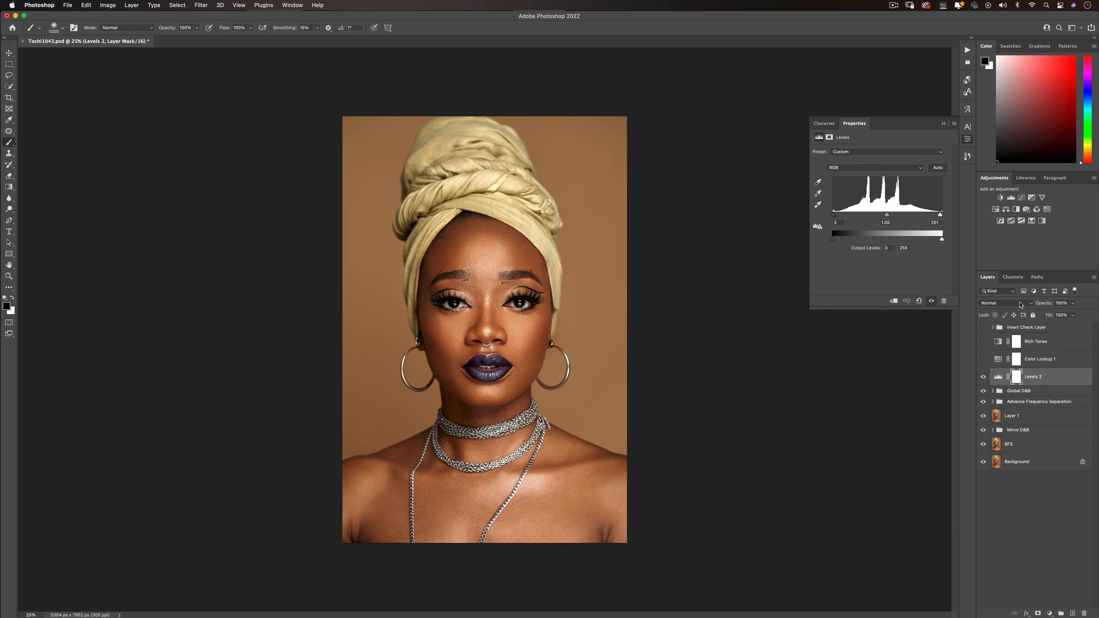
{"action": "key", "text": "super+alt+shift+e"}
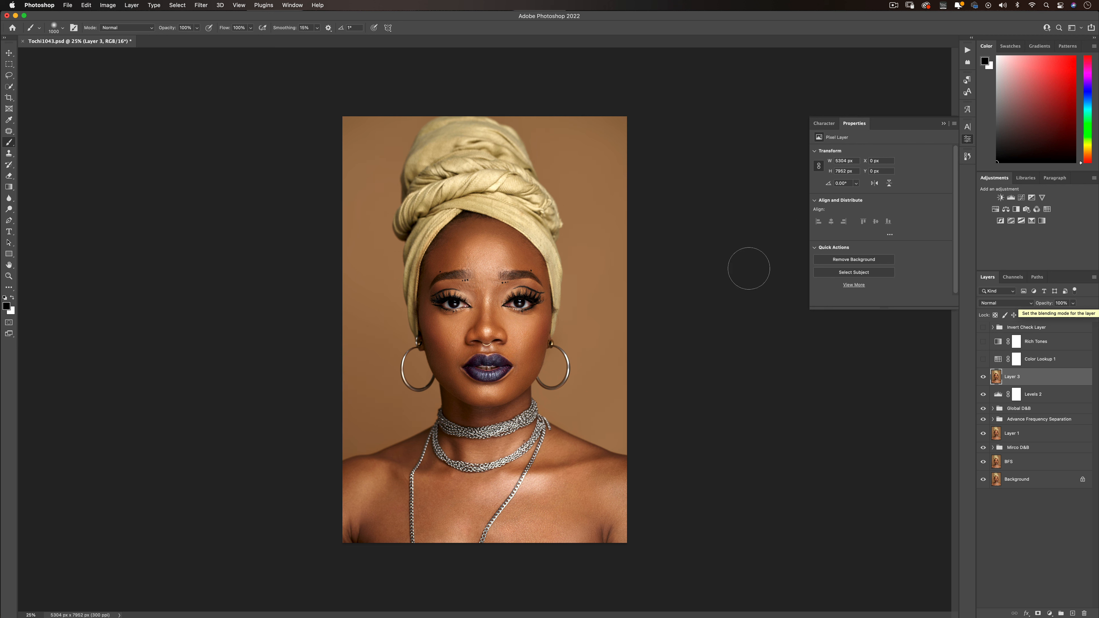
- Slim the face on the stamped layer with Liquify, setting Face Width to -23 and Jawline to -8
{"action": "left_click", "coordinate": [207, 5]}
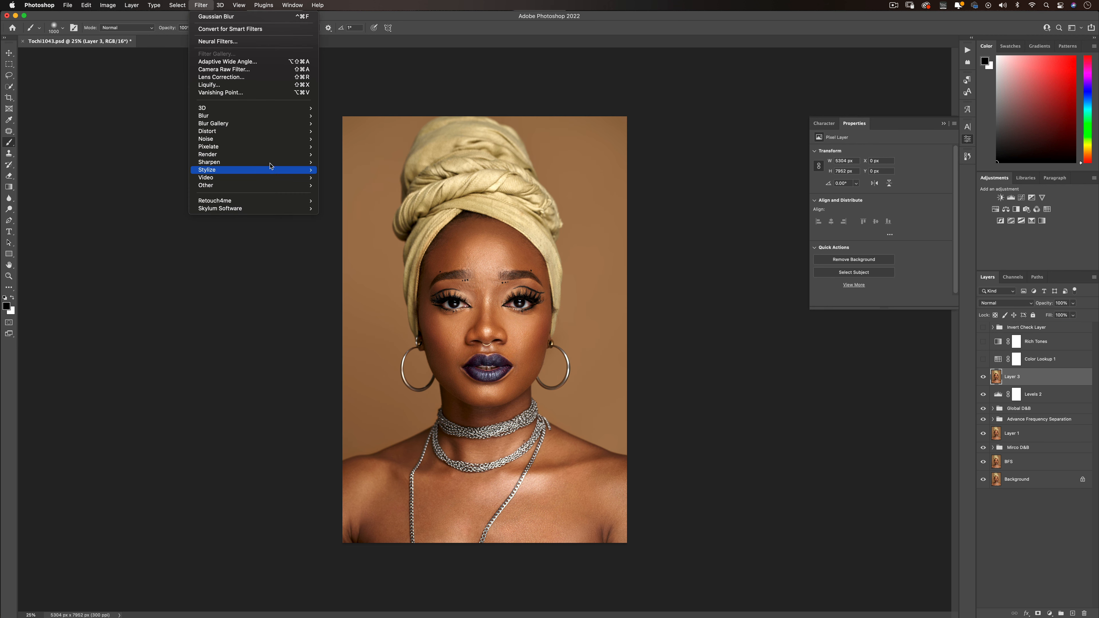
{"action": "left_click", "coordinate": [258, 84]}
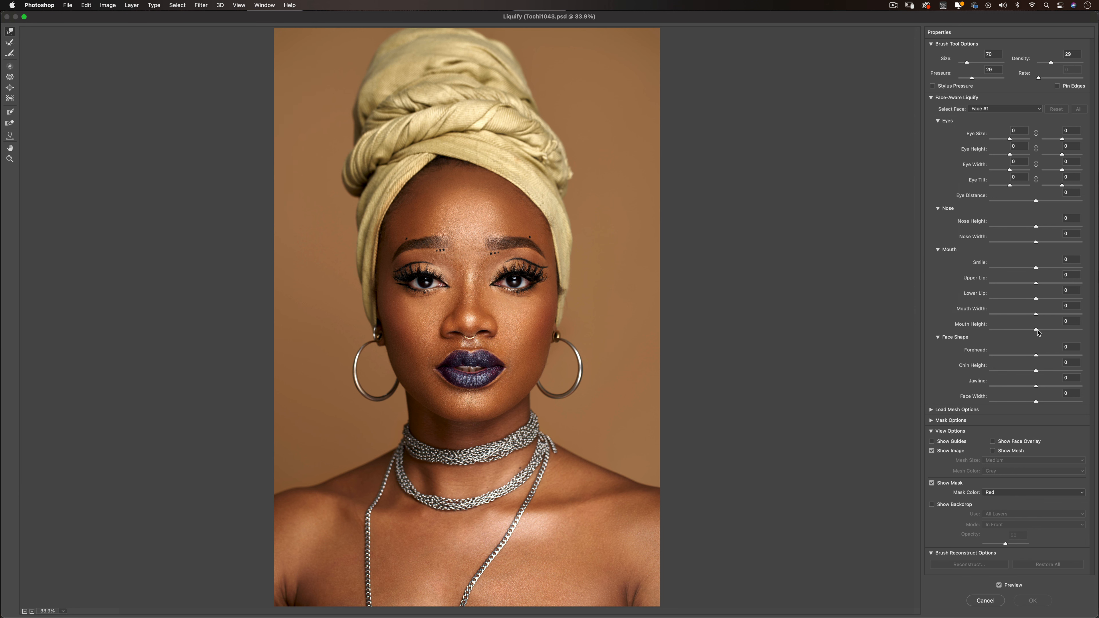
{"action": "left_click_drag", "start_coordinate": [1037, 330], "coordinate": [1036, 331]}
{"action": "type", "text": "0"}
{"action": "left_click_drag", "start_coordinate": [1036, 402], "coordinate": [1032, 386]}
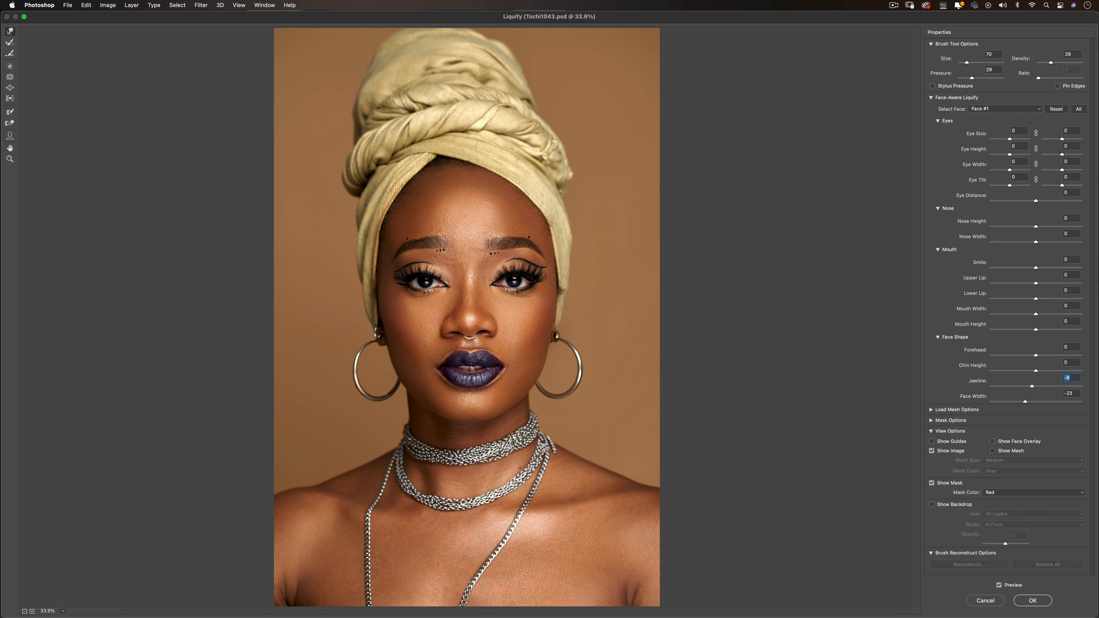
{"action": "left_click", "coordinate": [1033, 600]}
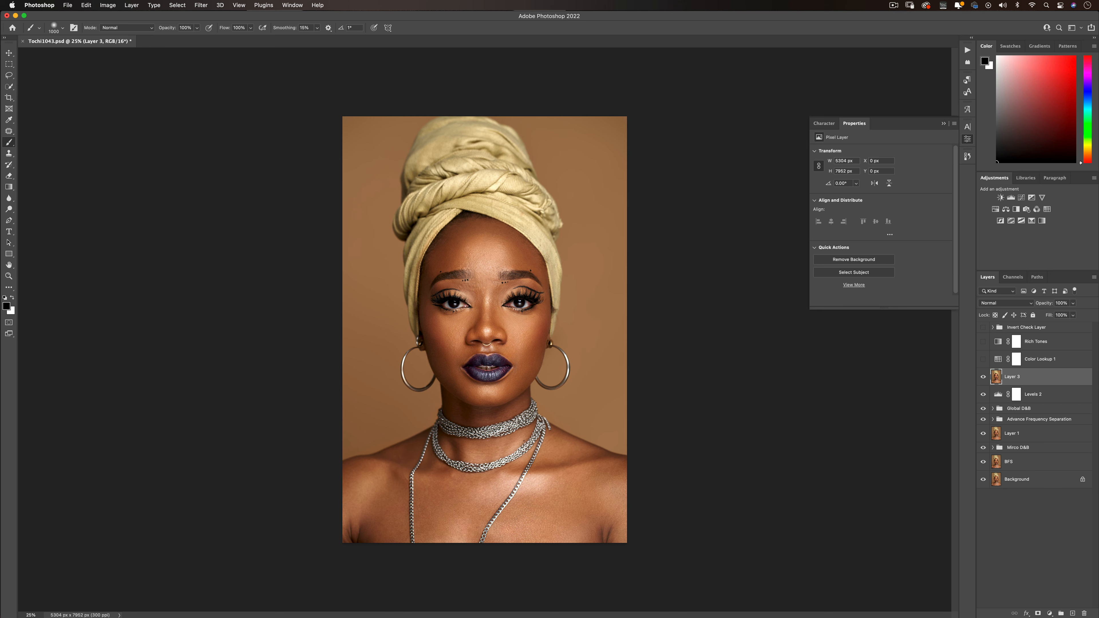
- Show the Rich Tones and Color Lookup 1 adjustments again
{"action": "left_click", "coordinate": [1006, 303]}
{"action": "left_click", "coordinate": [999, 303]}
{"action": "left_click", "coordinate": [983, 342]}
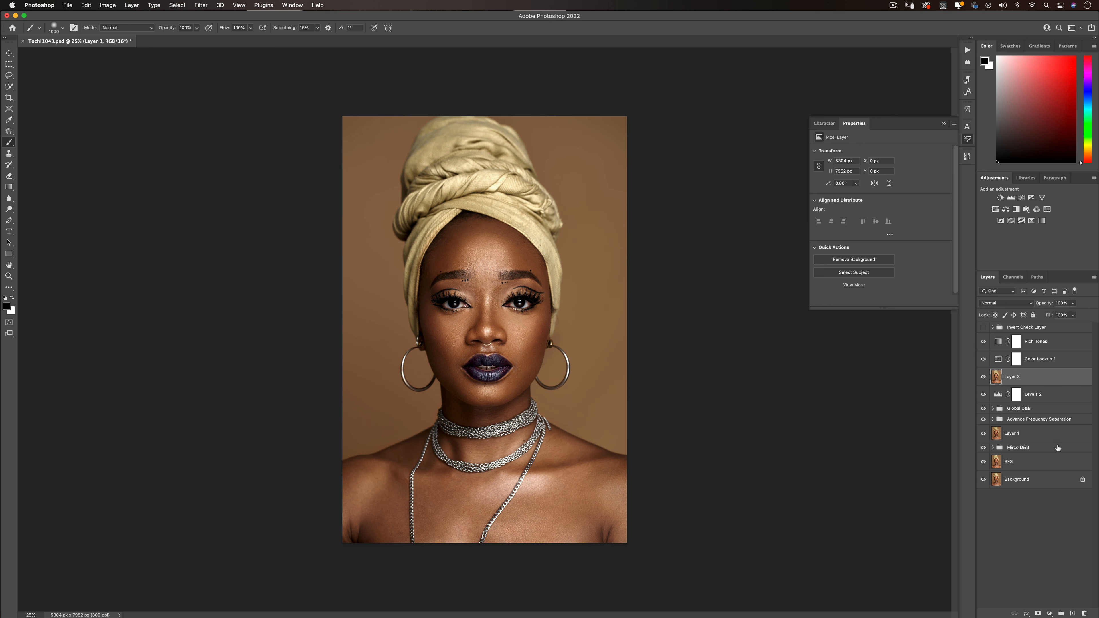
- Add a new layer above Rich Tones and draw a reversed radial black-to-transparent gradient from the forehead down past the chest
{"action": "left_click", "coordinate": [1050, 345]}
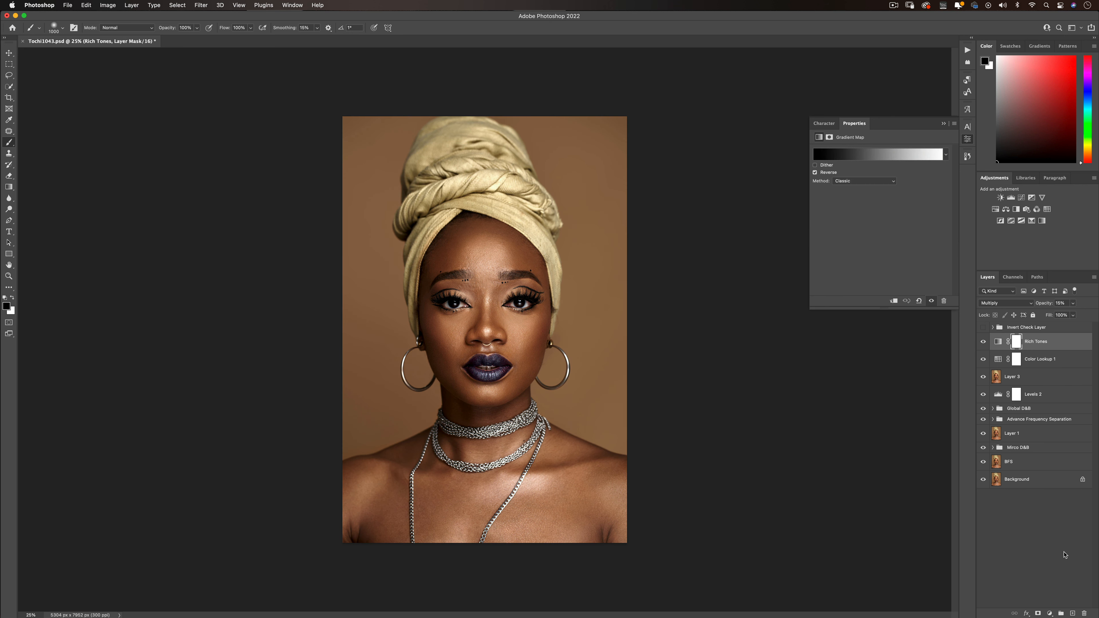
{"action": "left_click", "coordinate": [1072, 612]}
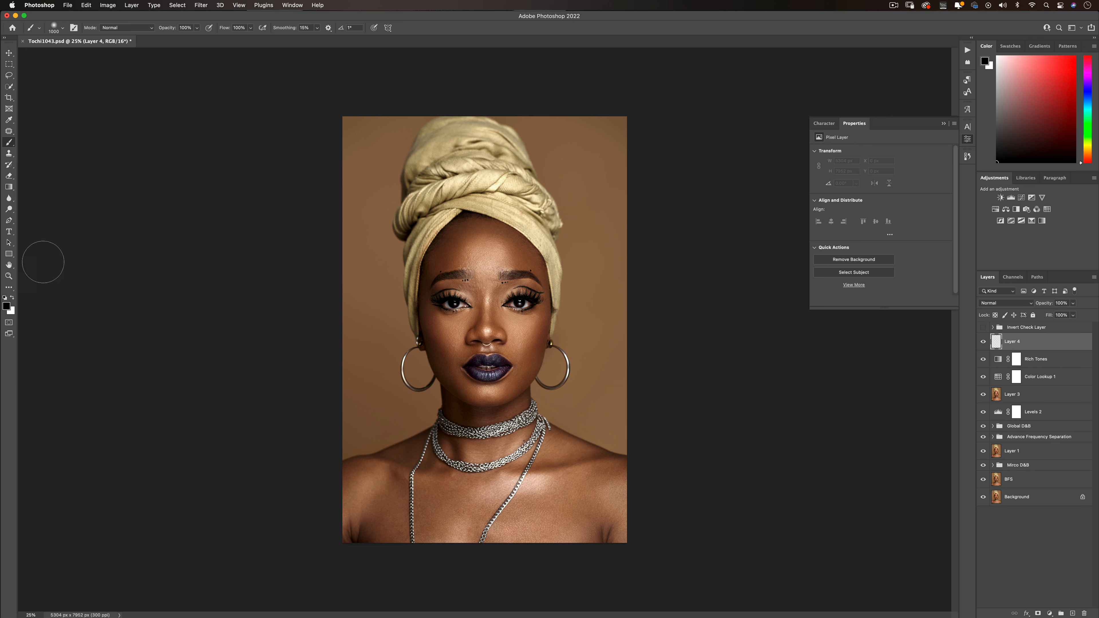
{"action": "left_click", "coordinate": [6, 188]}
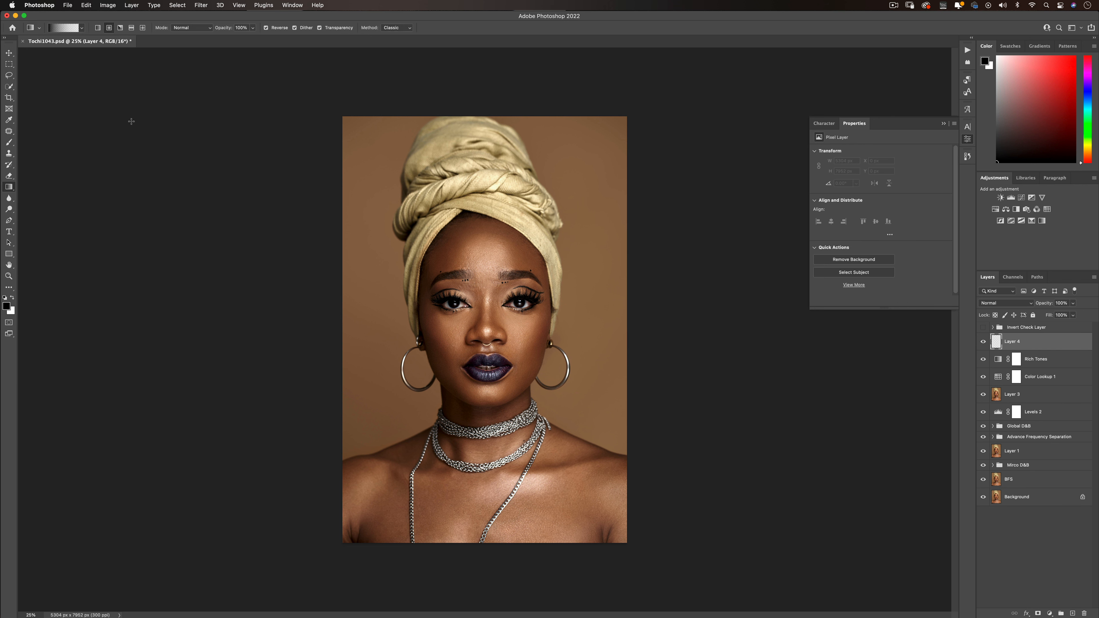
{"action": "left_click_drag", "start_coordinate": [496, 263], "coordinate": [515, 547]}
{"action": "left_click_drag", "start_coordinate": [519, 593], "coordinate": [510, 560]}
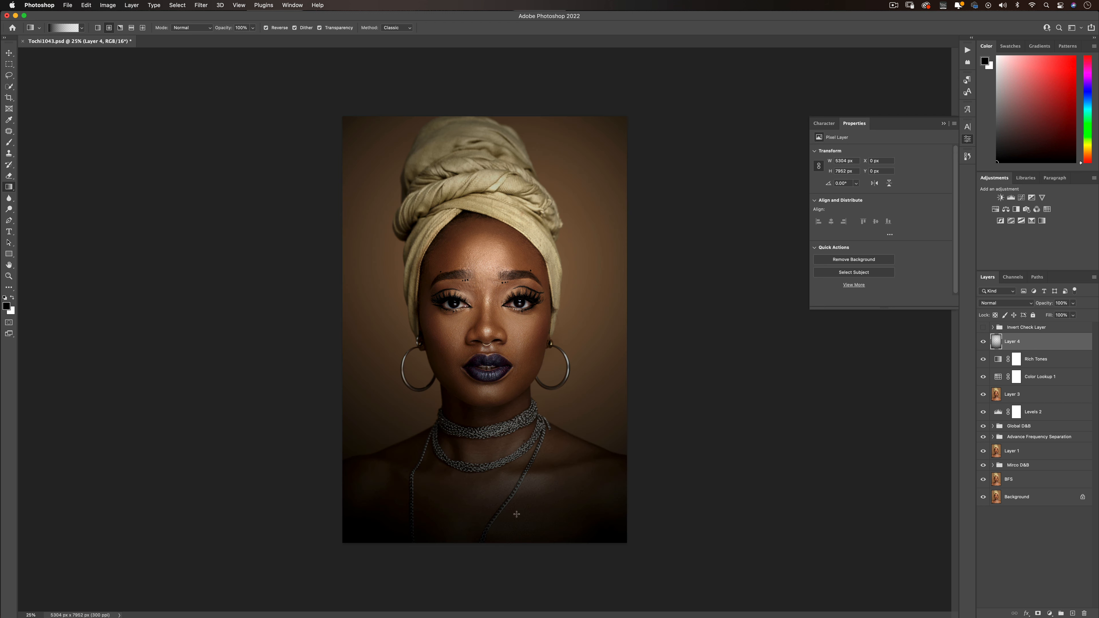
- Keep the vignette layer's blend mode at Normal and lower its opacity to 60%
{"action": "left_click", "coordinate": [1002, 304]}
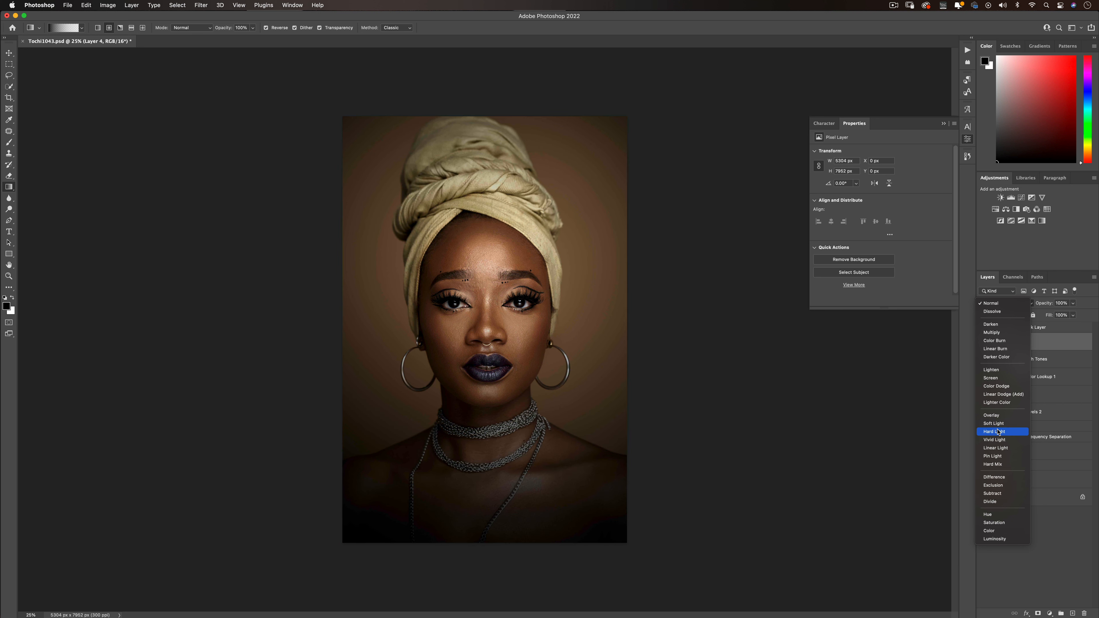
{"action": "left_click", "coordinate": [993, 304]}
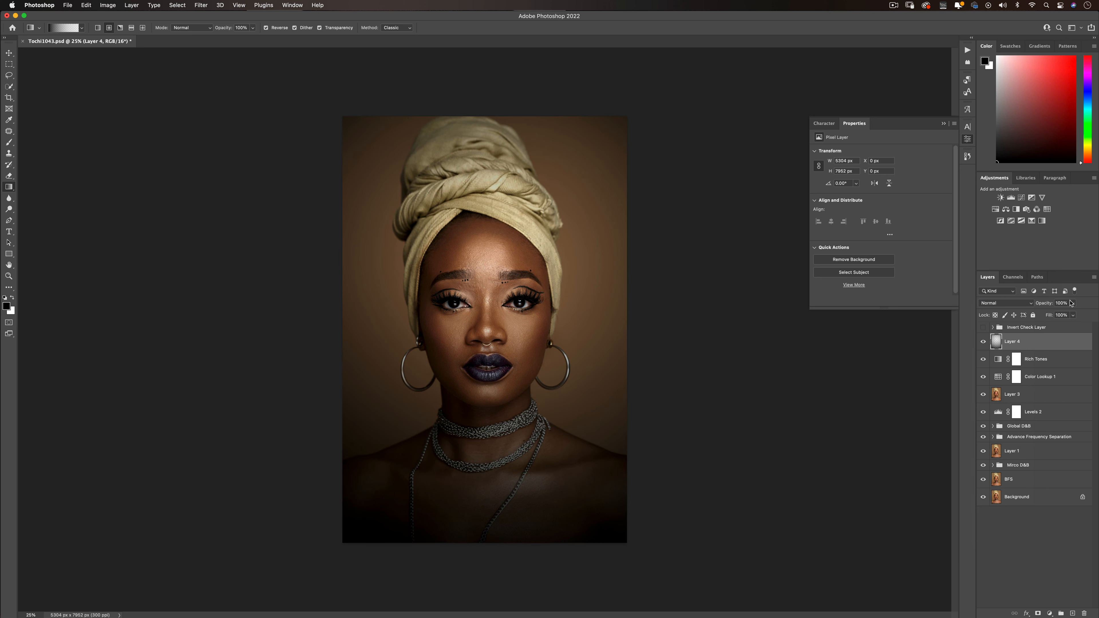
{"action": "left_click", "coordinate": [1072, 303]}
{"action": "left_click_drag", "start_coordinate": [1075, 313], "coordinate": [1056, 319]}
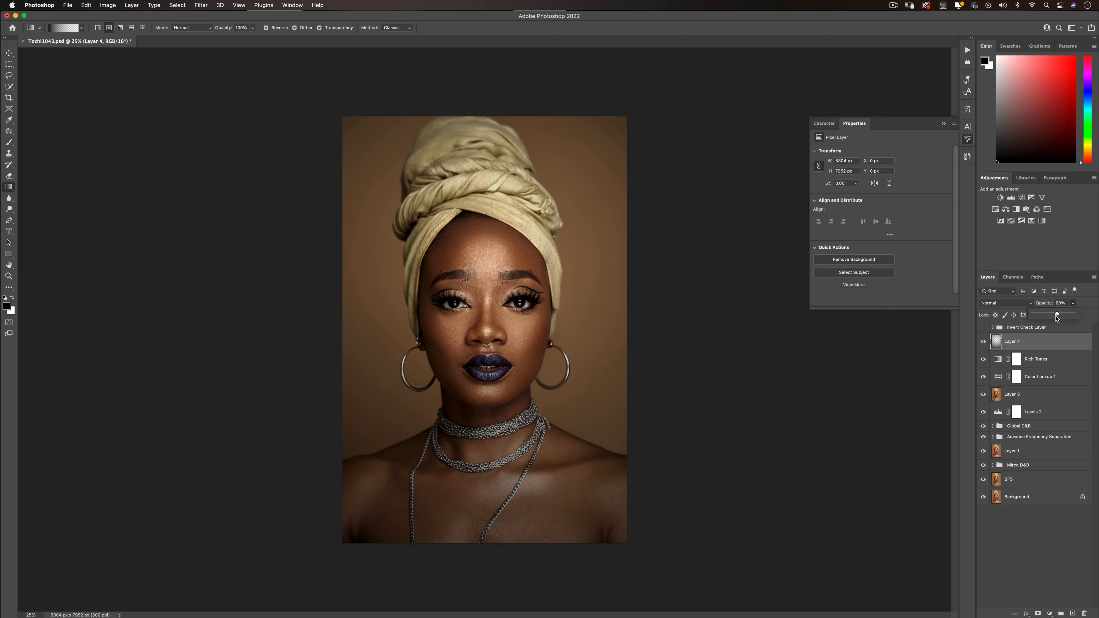
- Add a layer mask to the vignette layer and paint the face area black with a 4400 px brush
{"action": "left_click", "coordinate": [1039, 613]}
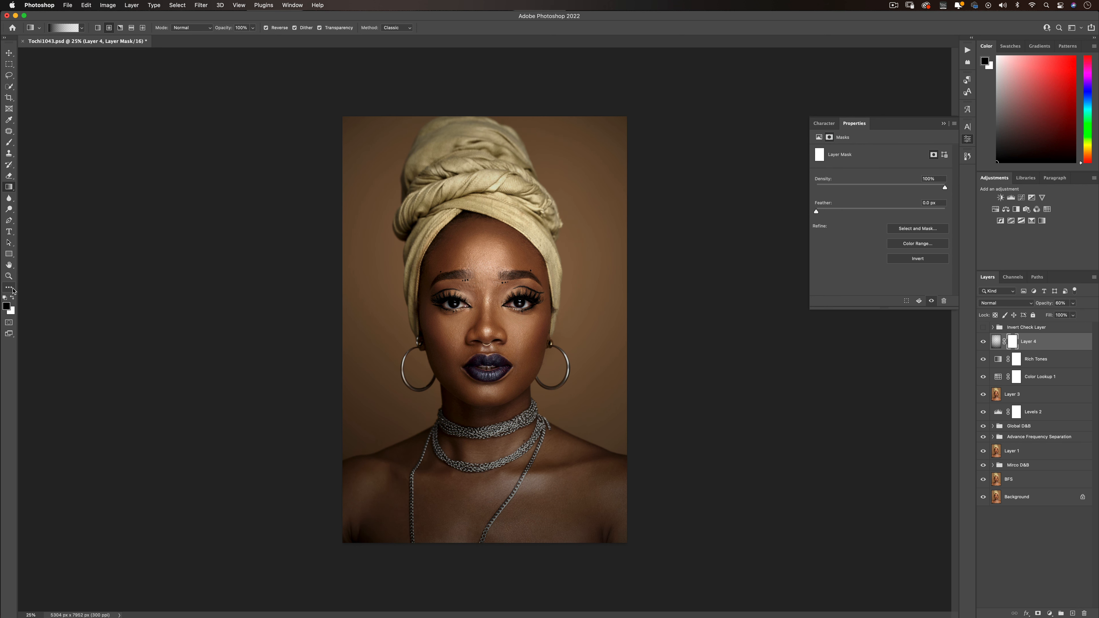
{"action": "left_click", "coordinate": [9, 142]}
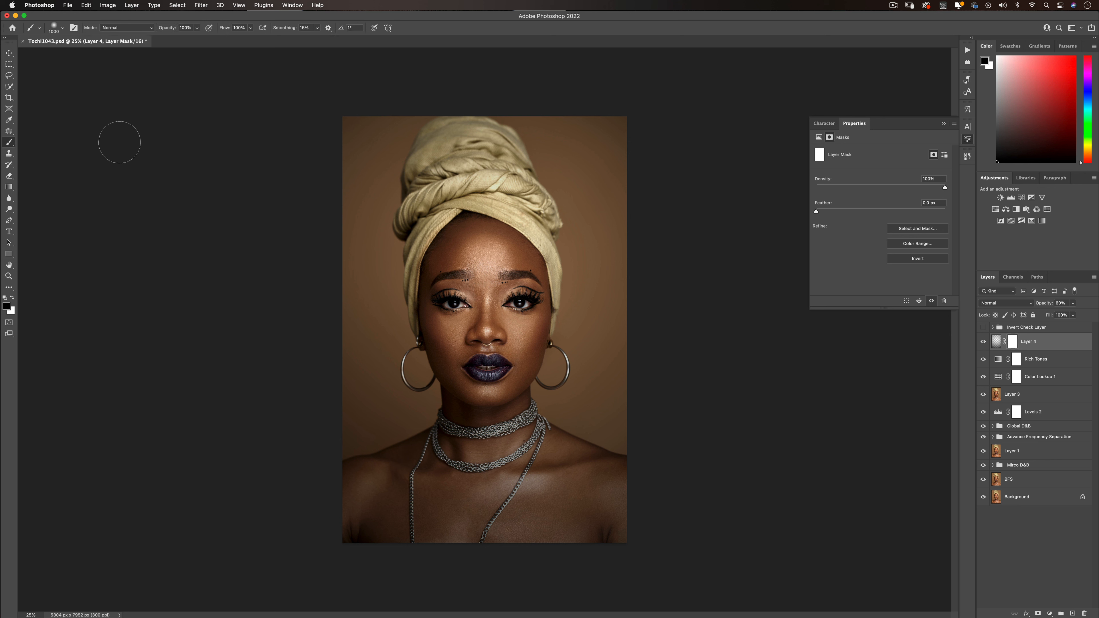
{"action": "key", "text": "bracketright"}
{"action": "key", "text": "bracketright"}
{"action": "key", "text": "bracketright"}
{"action": "key", "text": "bracketright"}
{"action": "key", "text": "bracketright"}
{"action": "key", "text": "bracketright"}
{"action": "key", "text": "bracketright"}
{"action": "key", "text": "bracketright"}
{"action": "key", "text": "bracketright"}
{"action": "key", "text": "bracketright"}
{"action": "key", "text": "bracketright"}
{"action": "key", "text": "bracketright"}
{"action": "key", "text": "bracketright"}
{"action": "key", "text": "bracketright"}
{"action": "key", "text": "bracketright"}
{"action": "key", "text": "bracketright"}
{"action": "key", "text": "bracketright"}
{"action": "key", "text": "bracketright"}
{"action": "key", "text": "bracketright"}
{"action": "key", "text": "bracketright"}
{"action": "key", "text": "bracketright"}
{"action": "key", "text": "bracketright"}
{"action": "key", "text": "bracketright"}
{"action": "key", "text": "bracketright"}
{"action": "key", "text": "bracketright"}
{"action": "key", "text": "bracketright"}
{"action": "key", "text": "bracketright"}
{"action": "key", "text": "bracketright"}
{"action": "key", "text": "bracketright"}
{"action": "key", "text": "bracketright"}
{"action": "key", "text": "bracketright"}
{"action": "key", "text": "bracketright"}
{"action": "key", "text": "bracketright"}
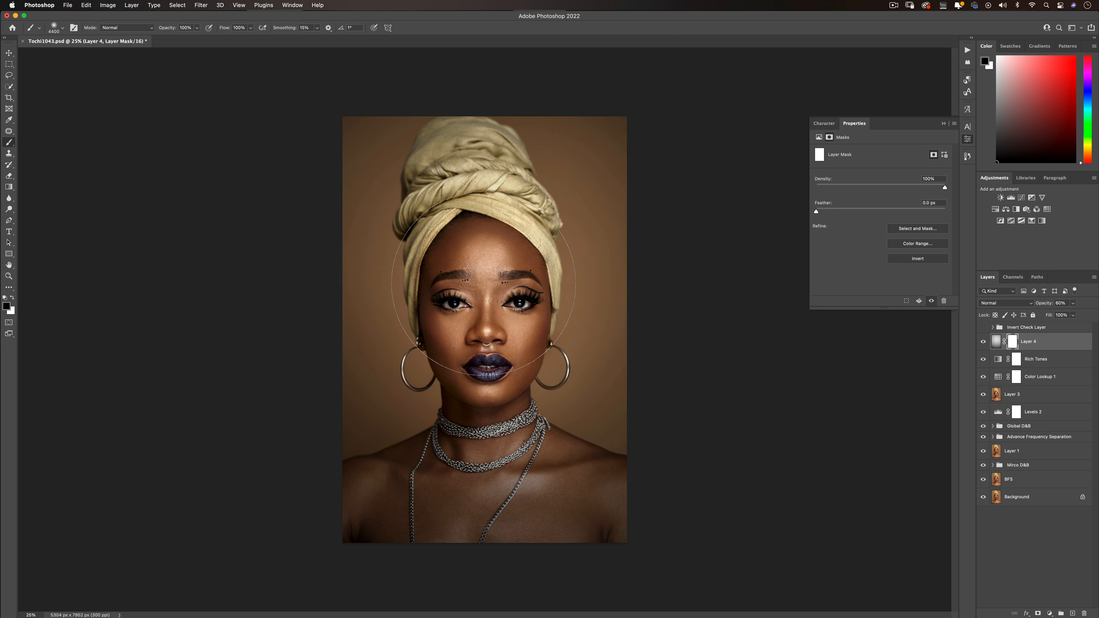
{"action": "key", "text": "super+i"}
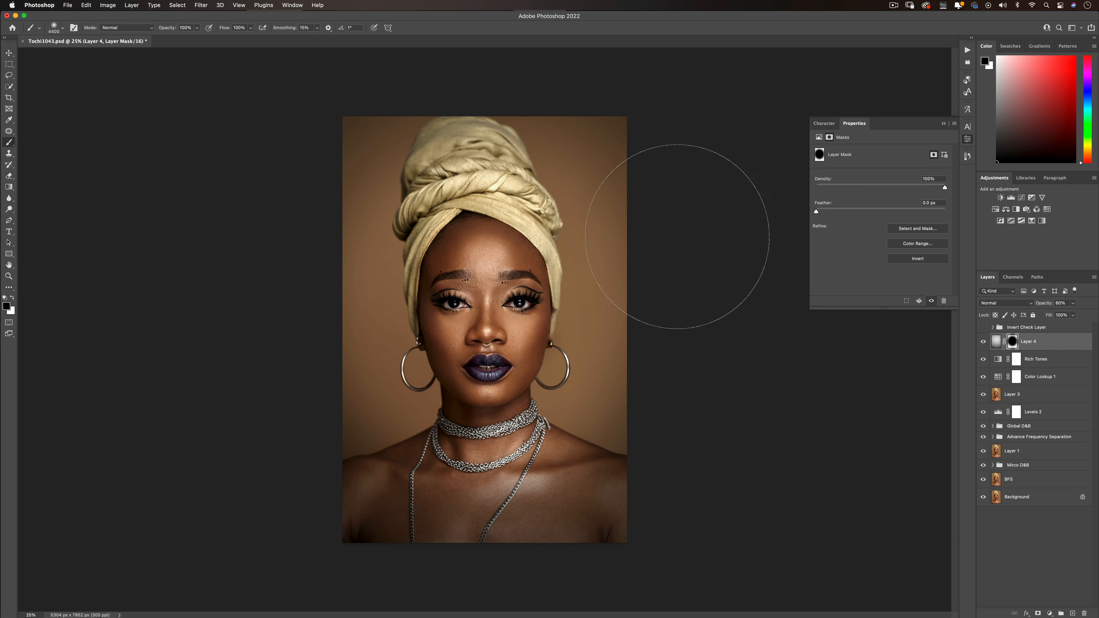
- Examine the masked vignette across the portrait from far out and close up
{"action": "key", "text": "z"}
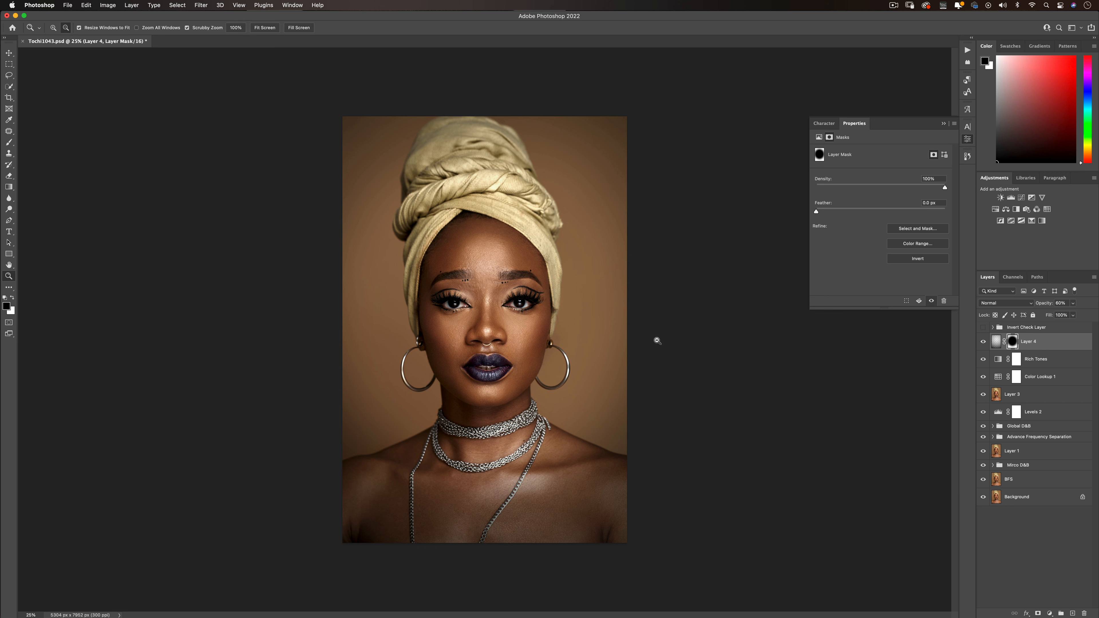
{"action": "left_click", "coordinate": [487, 344], "text": "alt"}
{"action": "left_click", "coordinate": [488, 344], "text": "alt"}
{"action": "left_click", "coordinate": [488, 344], "text": "alt"}
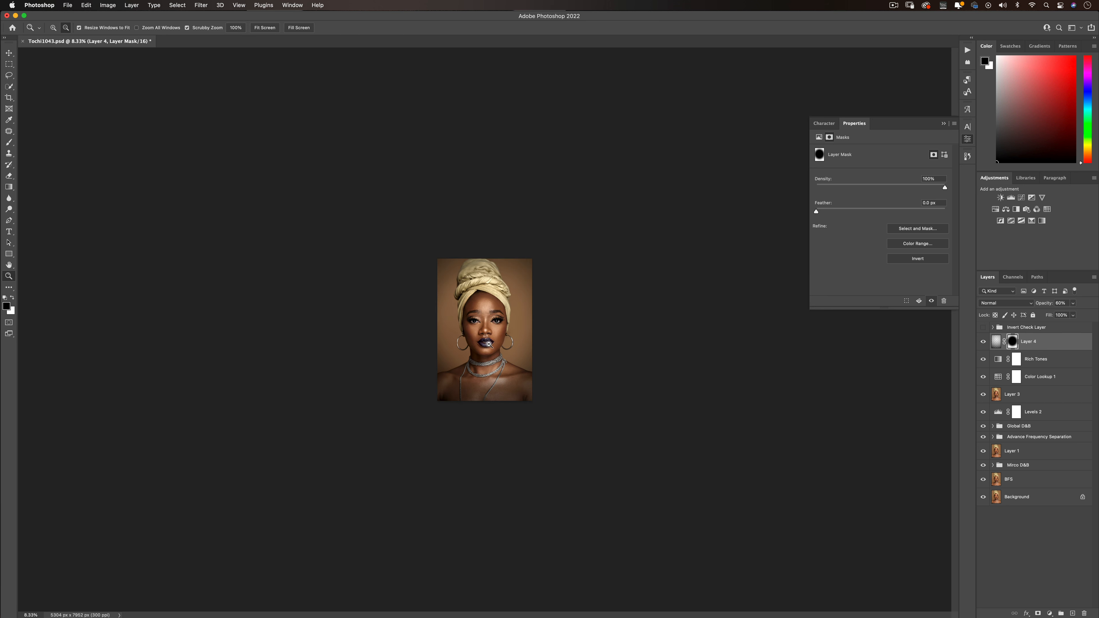
{"action": "left_click", "coordinate": [488, 345]}
{"action": "left_click", "coordinate": [487, 345]}
{"action": "left_click", "coordinate": [488, 345]}
{"action": "left_click", "coordinate": [487, 344]}
{"action": "key", "text": "b"}
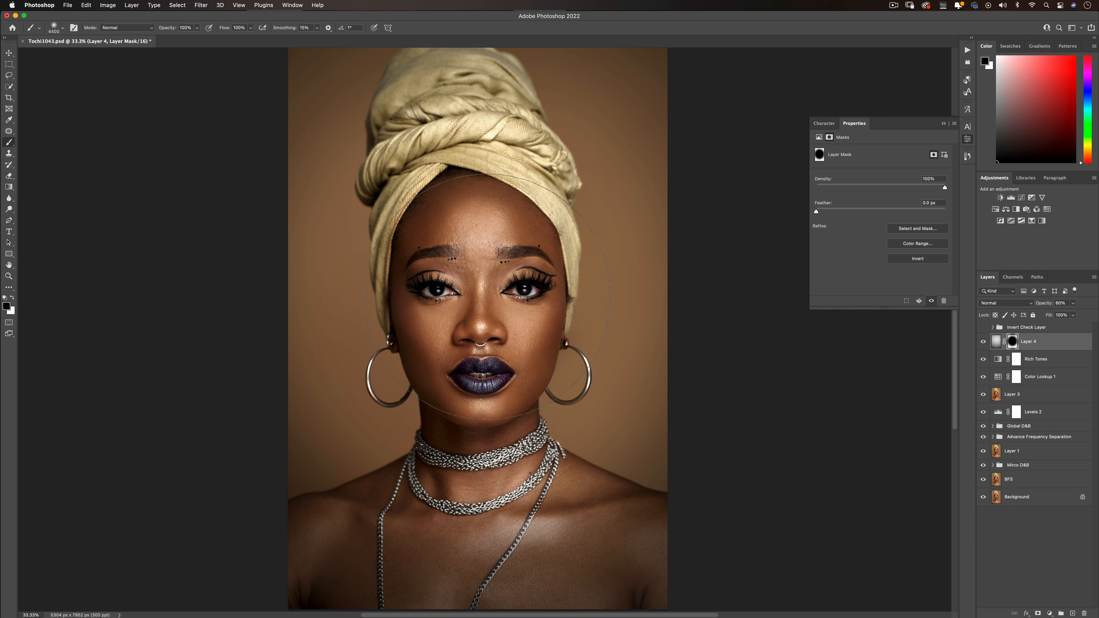
{"action": "key", "text": "z"}
{"action": "left_click", "coordinate": [513, 290], "text": "alt"}
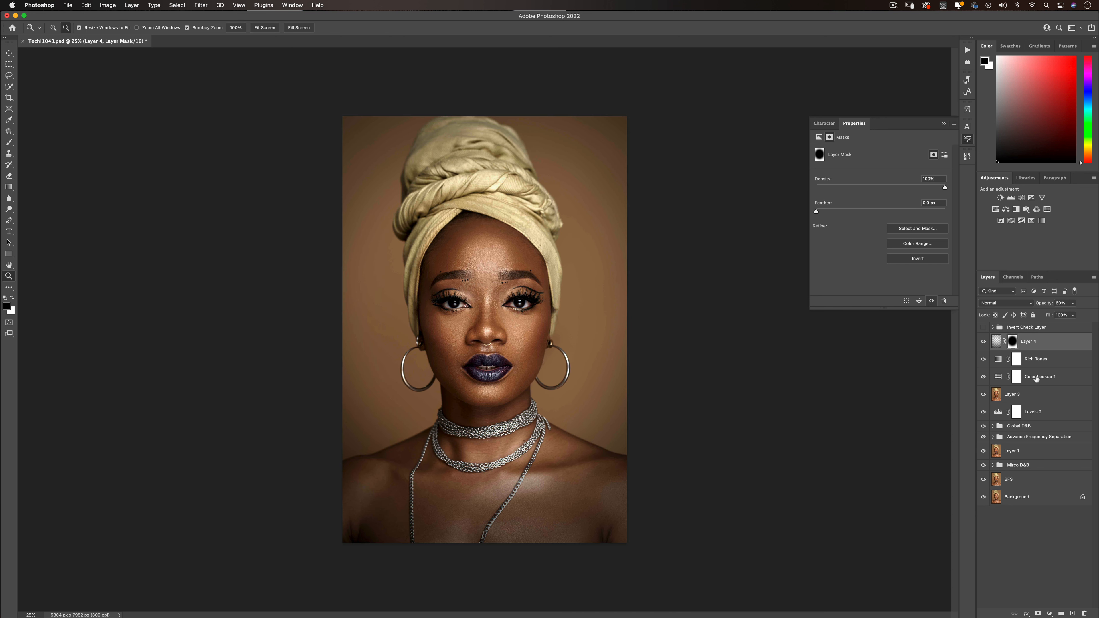
- Select the subject on Layer 3 and copy it onto a new layer directly above
{"action": "left_click", "coordinate": [1028, 397]}
{"action": "left_click", "coordinate": [8, 88]}
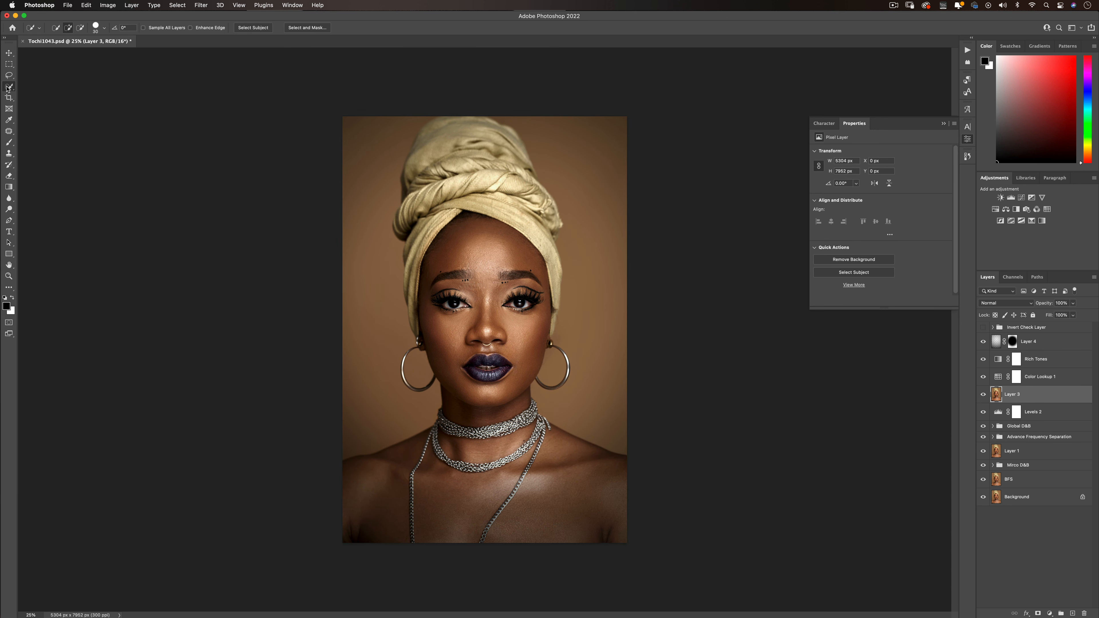
{"action": "left_click", "coordinate": [253, 28]}
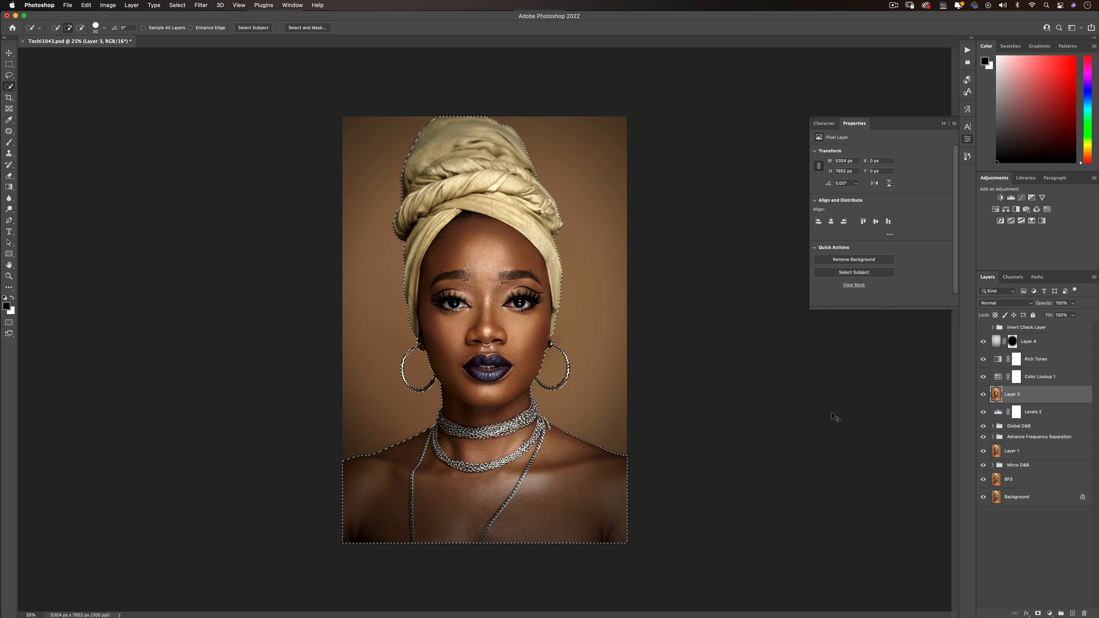
{"action": "key", "text": "super+d"}
{"action": "key", "text": "super+shift+alt+n"}
{"action": "key", "text": "super+shift+alt+e"}
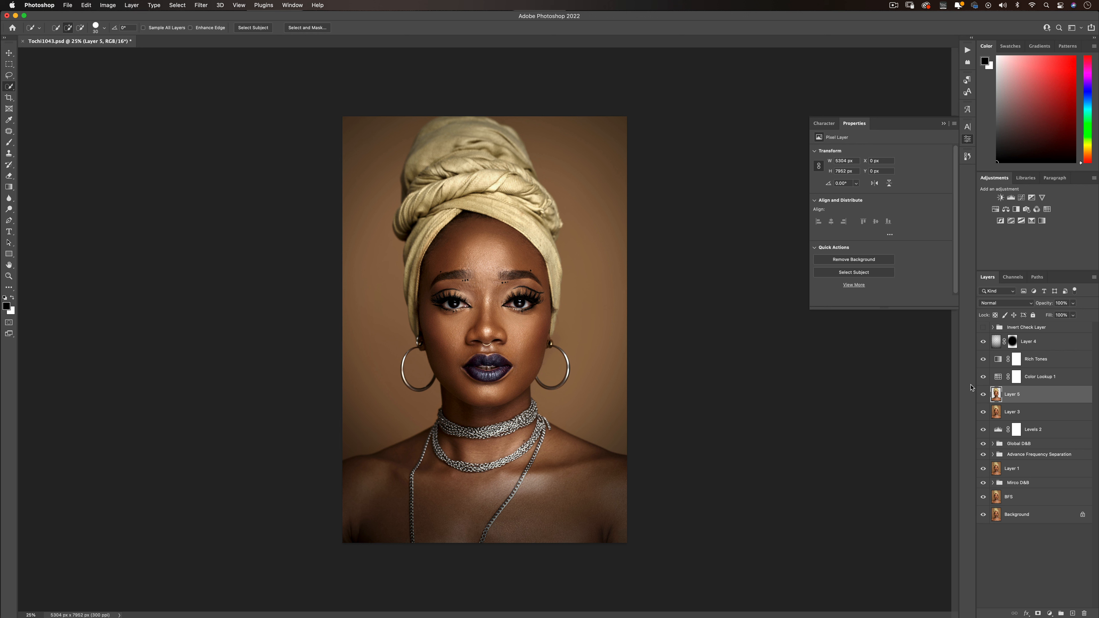
- Add a Levels adjustment between Layer 3 and the subject cutout and raise its black input level to 50
{"action": "left_click", "coordinate": [1019, 414]}
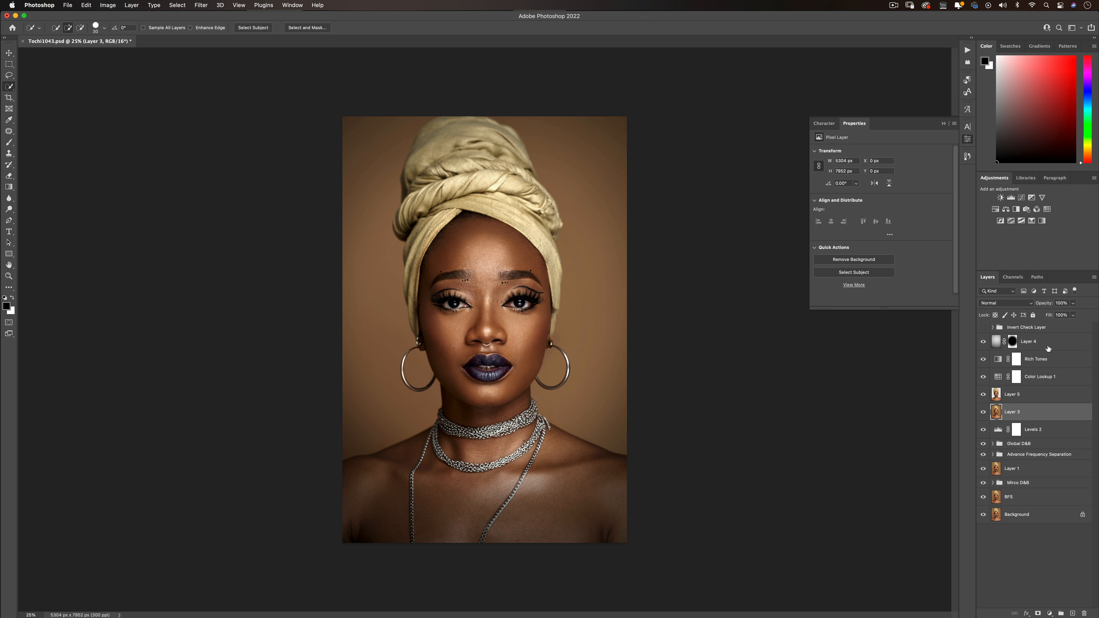
{"action": "left_click", "coordinate": [1050, 613]}
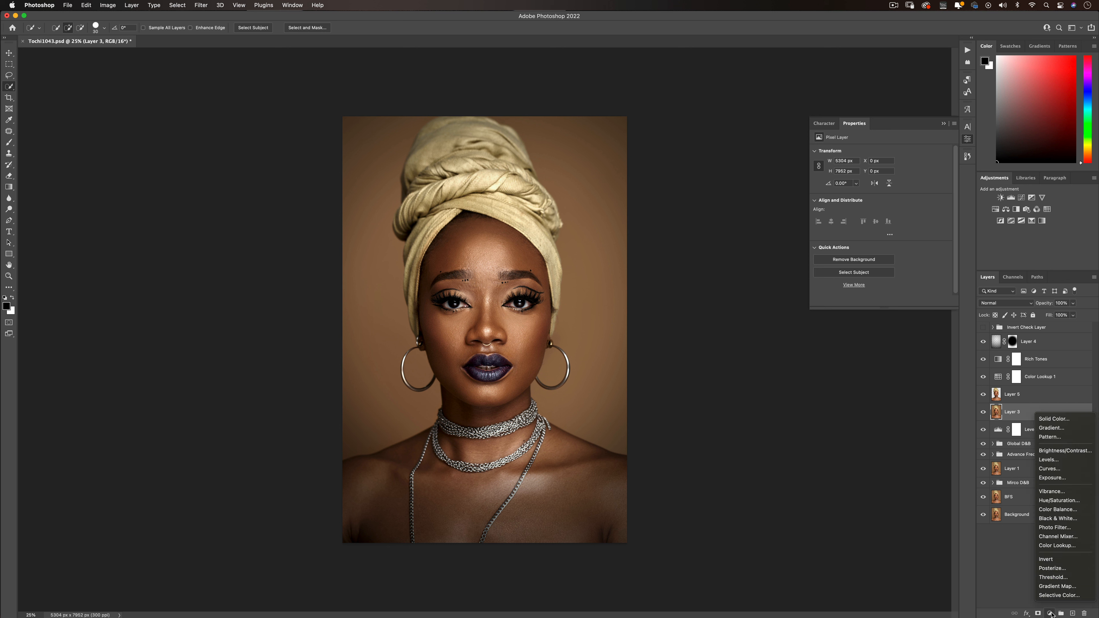
{"action": "left_click", "coordinate": [1048, 459]}
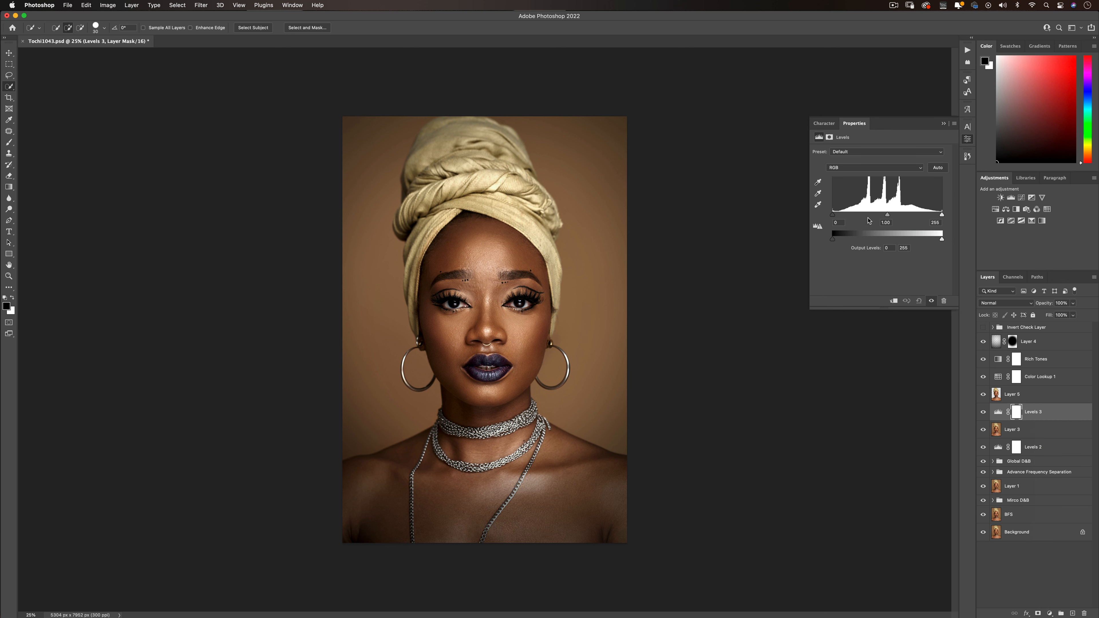
{"action": "left_click_drag", "start_coordinate": [833, 215], "coordinate": [853, 218]}
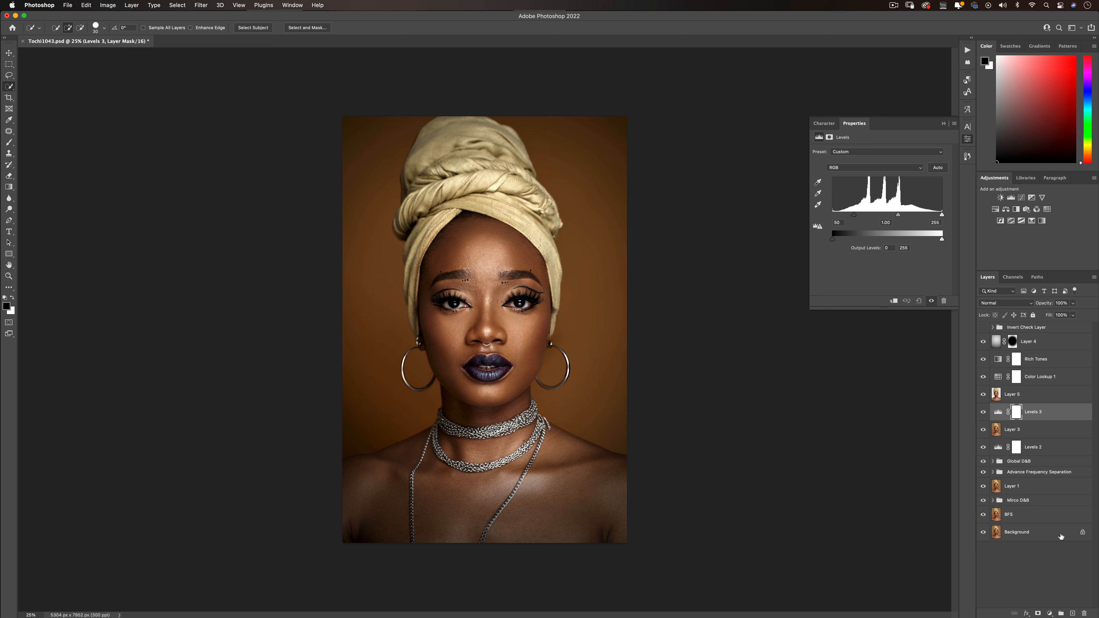
- Add a Hue/Saturation adjustment clipped to the new Levels layer and lower its saturation to -48
{"action": "left_click", "coordinate": [1050, 614]}
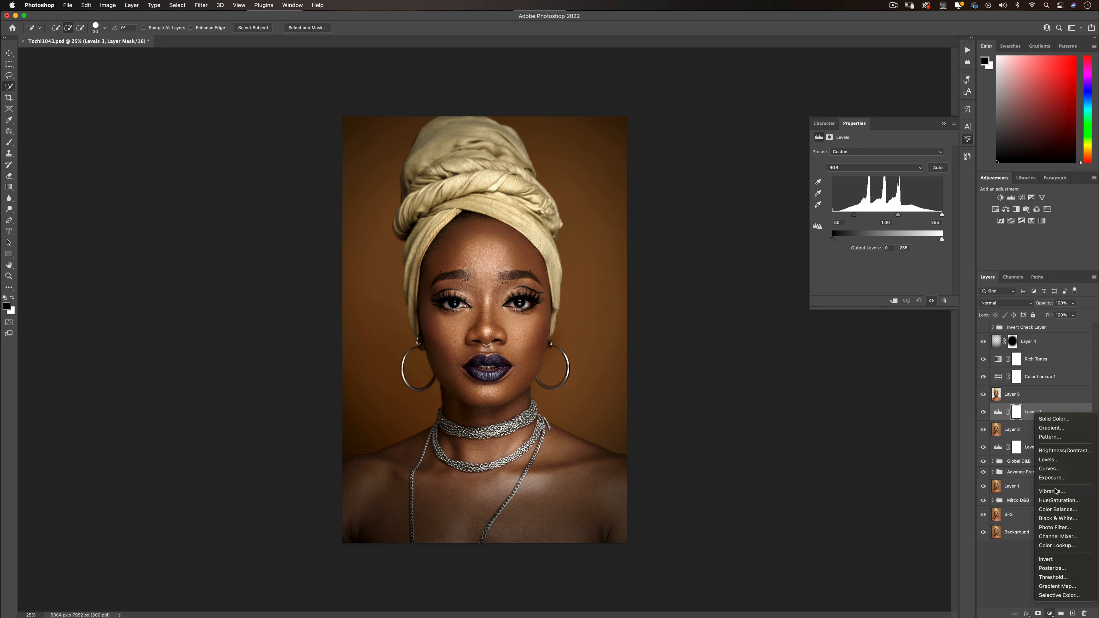
{"action": "left_click", "coordinate": [1058, 501]}
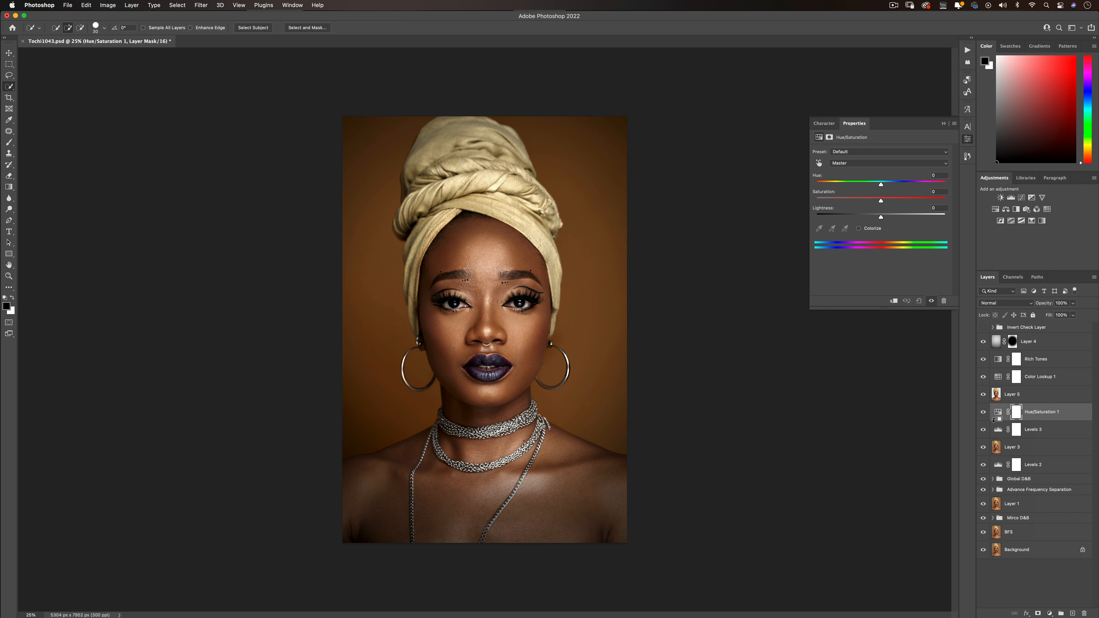
{"action": "key", "text": "super+0"}
{"action": "left_click", "coordinate": [994, 420], "text": "alt"}
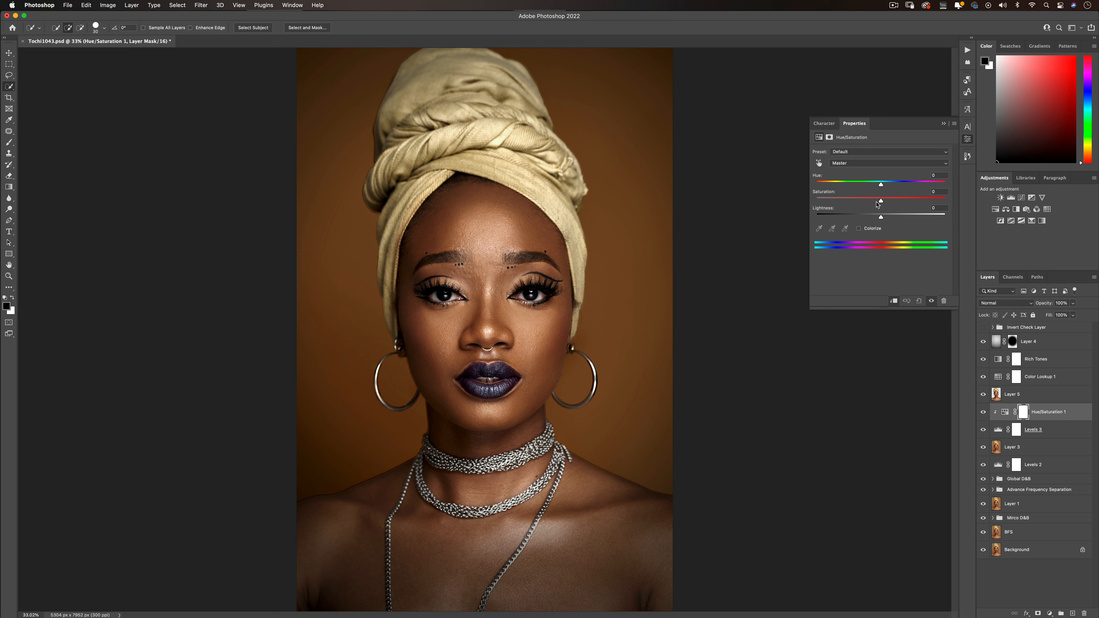
{"action": "left_click_drag", "start_coordinate": [877, 202], "coordinate": [850, 205]}
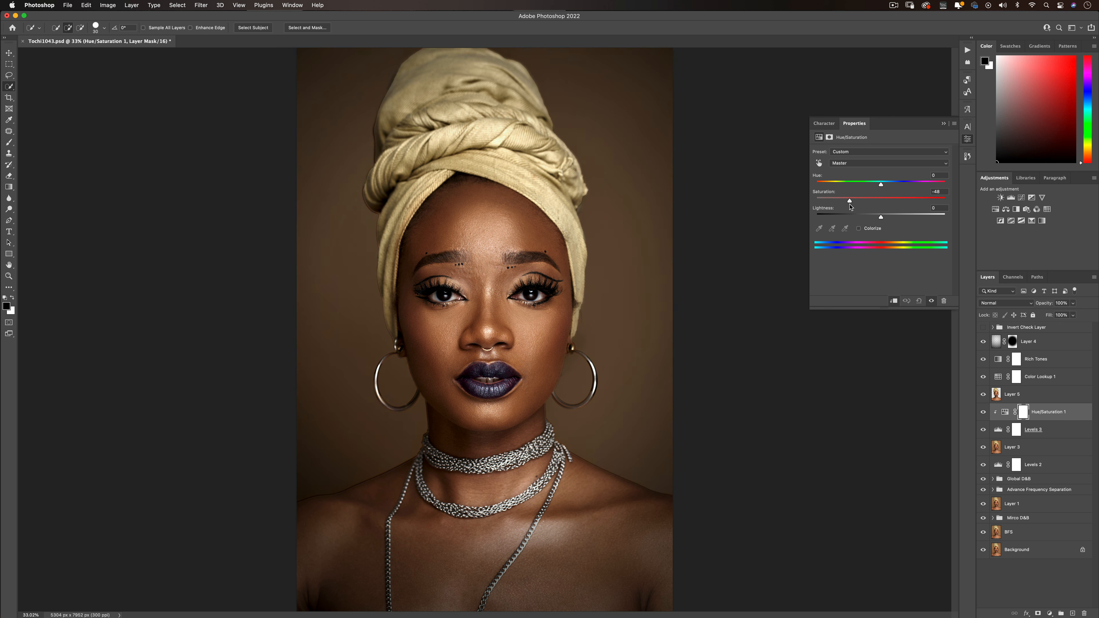
{"action": "left_click", "coordinate": [943, 124]}
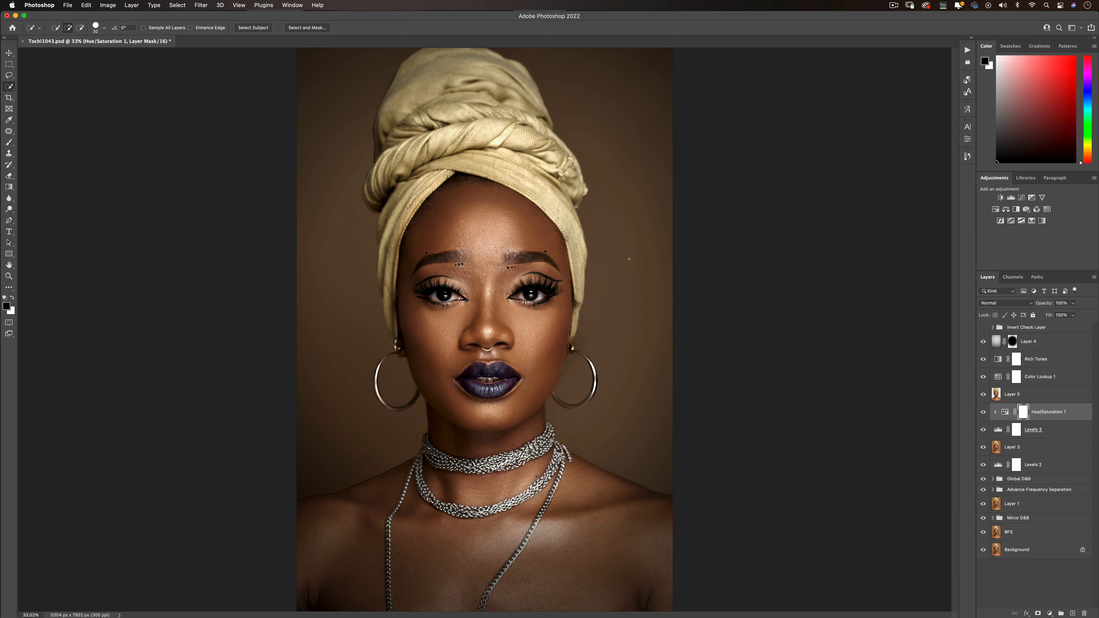
- Examine the darkened, desaturated backdrop from a distance and compare it with the backdrop adjustments hidden and shown
{"action": "key", "text": "z"}
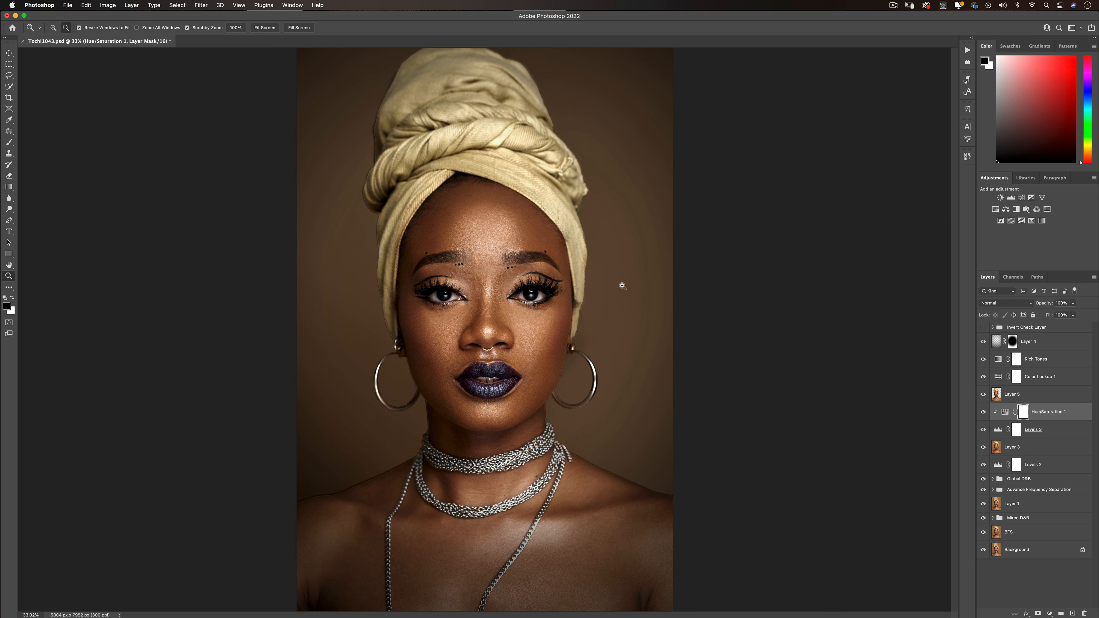
{"action": "left_click", "coordinate": [527, 332], "text": "alt"}
{"action": "left_click", "coordinate": [528, 332], "text": "alt"}
{"action": "left_click", "coordinate": [528, 332], "text": "alt"}
{"action": "left_click", "coordinate": [514, 327], "text": "alt"}
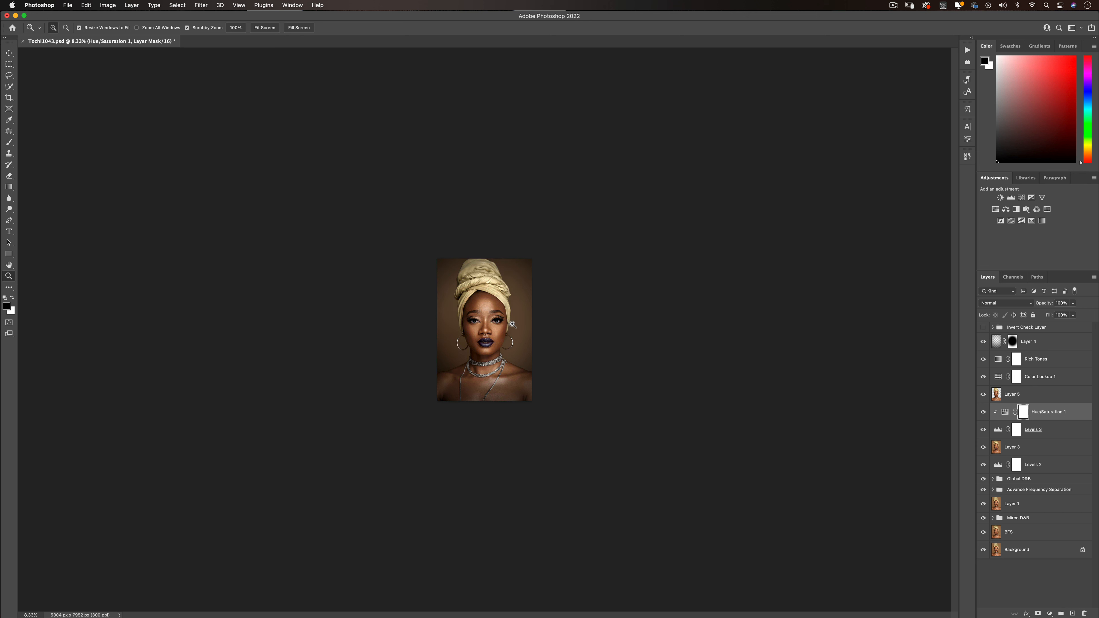
{"action": "left_click", "coordinate": [512, 325]}
{"action": "left_click", "coordinate": [513, 325]}
{"action": "left_click", "coordinate": [512, 325]}
{"action": "key", "text": "w"}
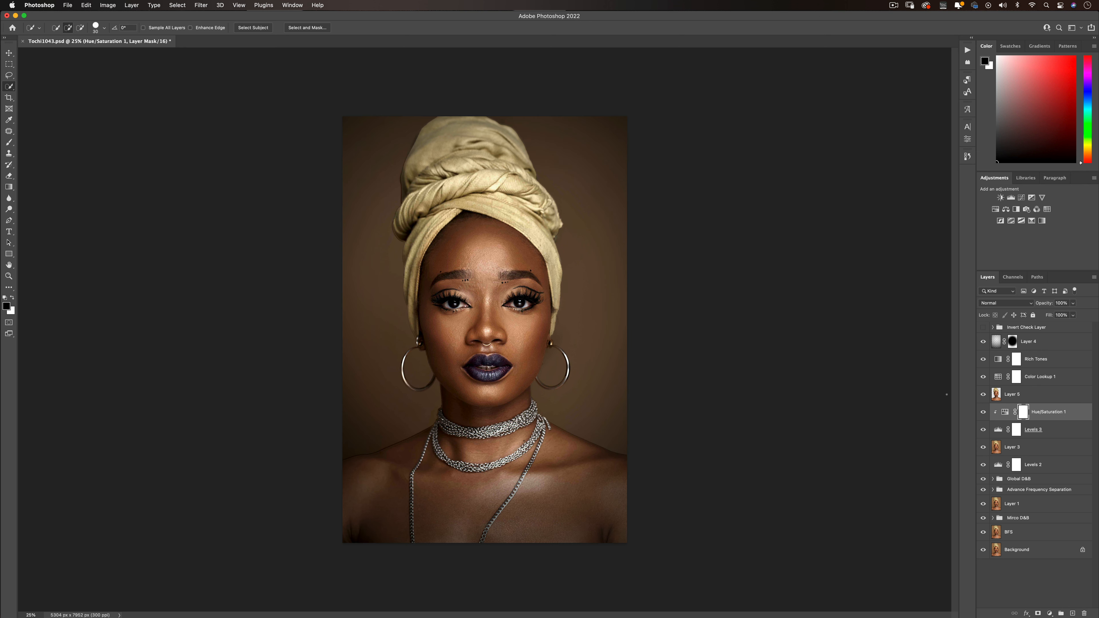
{"action": "left_click", "coordinate": [983, 412]}
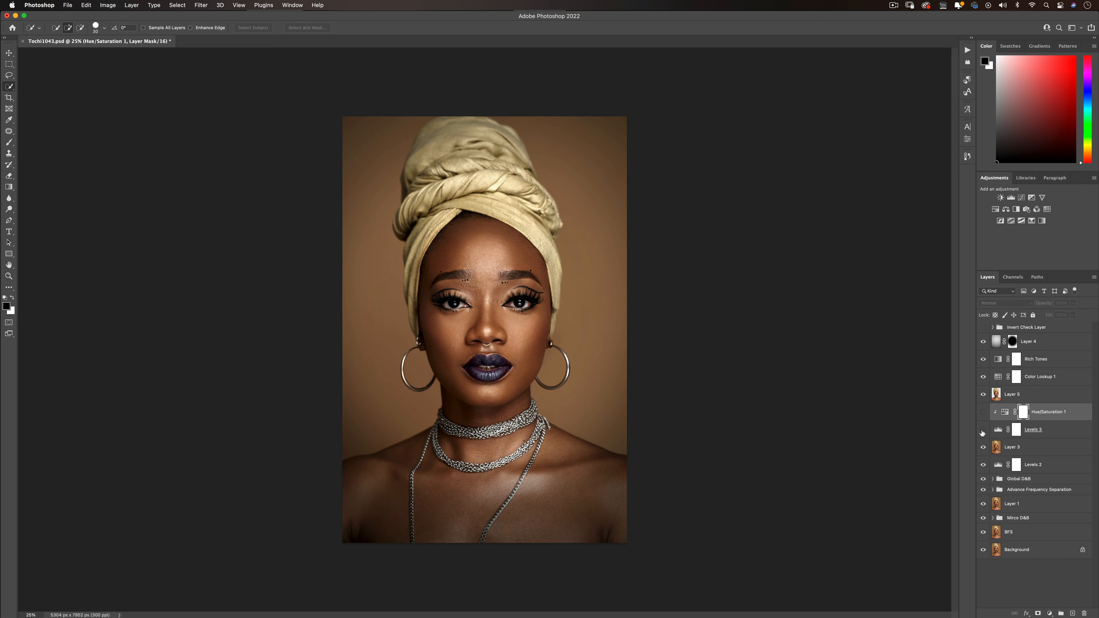
{"action": "left_click", "coordinate": [983, 412]}
- Recolor the backdrop green in the Hue/Saturation adjustment with hue +58 and saturation -78
{"action": "double_click", "coordinate": [1004, 411]}
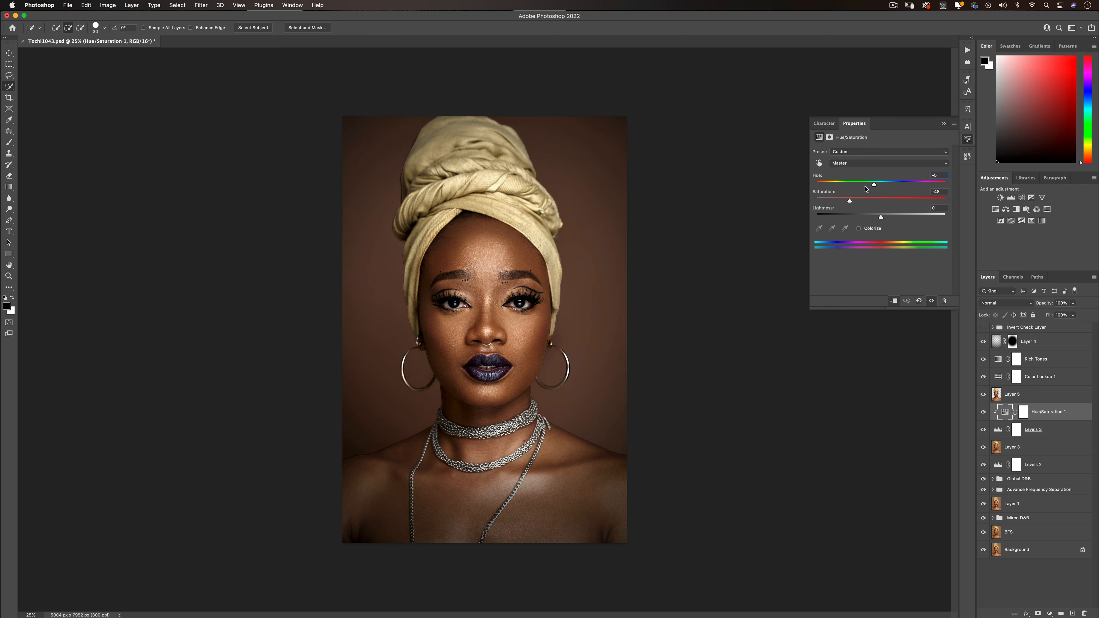
{"action": "left_click_drag", "start_coordinate": [874, 185], "coordinate": [921, 184]}
{"action": "mouse_move", "coordinate": [850, 201]}
{"action": "left_mouse_down"}
{"action": "mouse_move", "coordinate": [815, 201]}
{"action": "mouse_move", "coordinate": [830, 202]}
{"action": "left_mouse_up"}
{"action": "left_click_drag", "start_coordinate": [921, 184], "coordinate": [913, 185]}
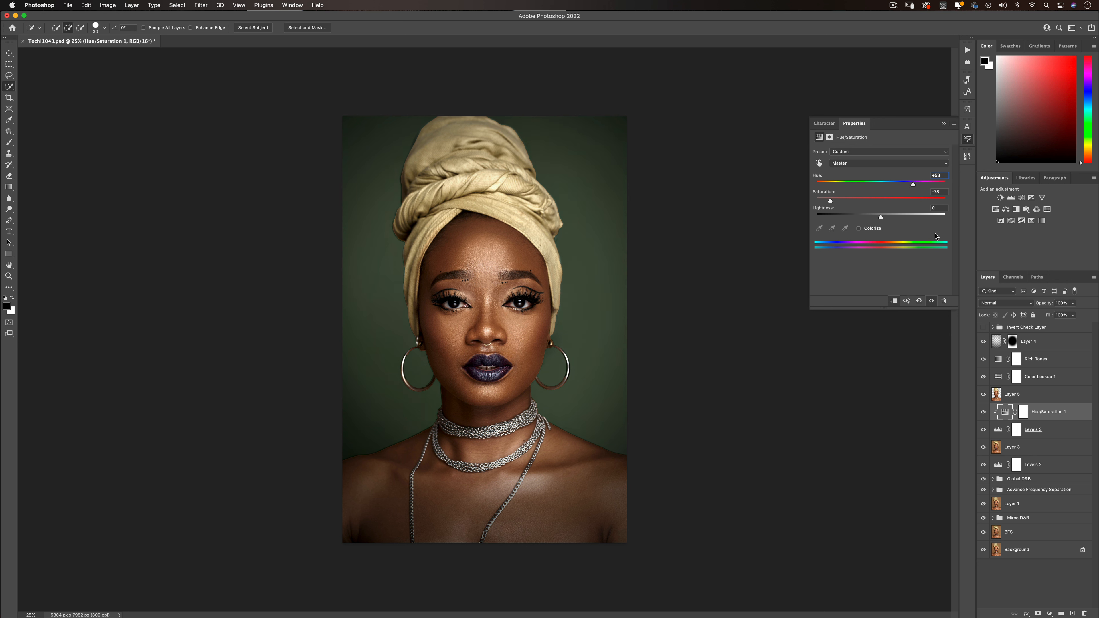
{"action": "left_click", "coordinate": [943, 124]}
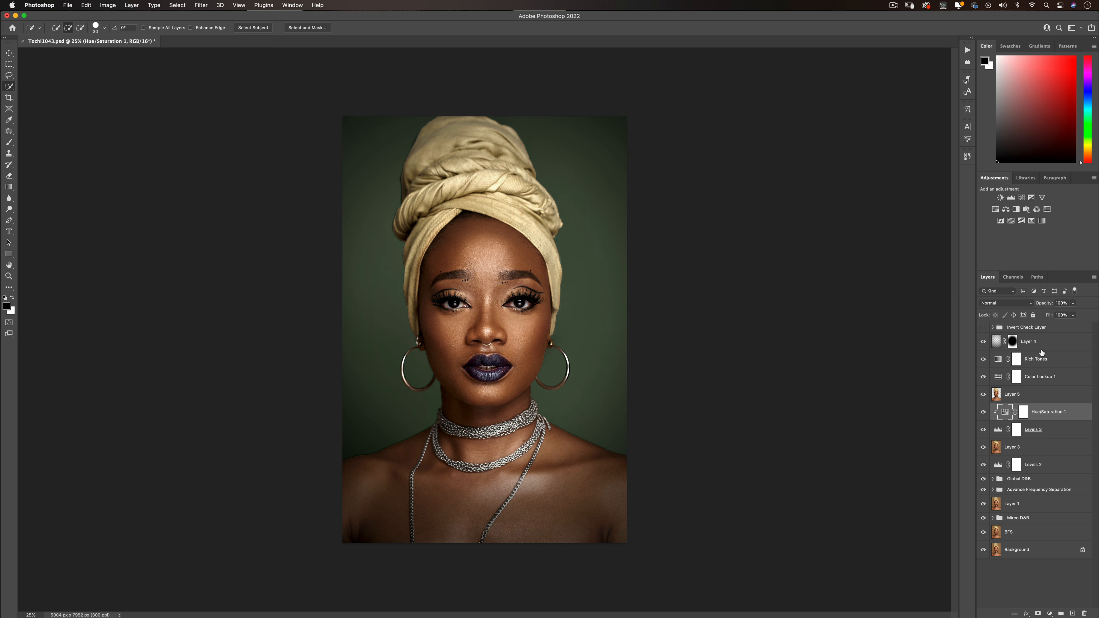
- Compare the green backdrop with the original by toggling the Hue/Saturation 1 and Levels 3 adjustments
{"action": "left_click_drag", "start_coordinate": [983, 411], "coordinate": [983, 430]}
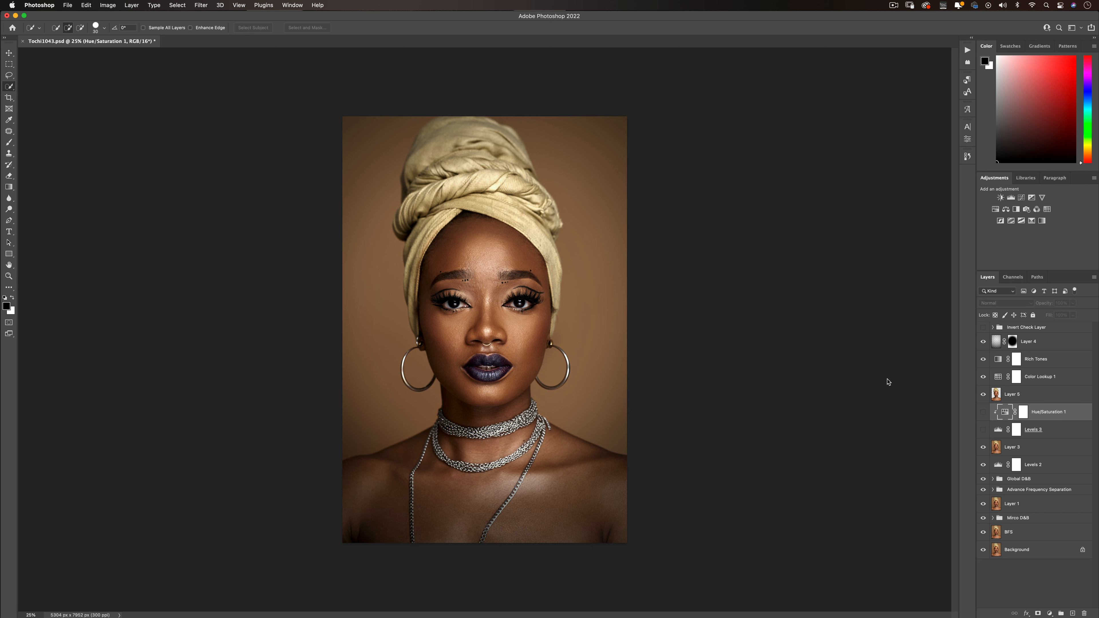
{"action": "key", "text": "z"}
{"action": "left_click", "coordinate": [505, 337]}
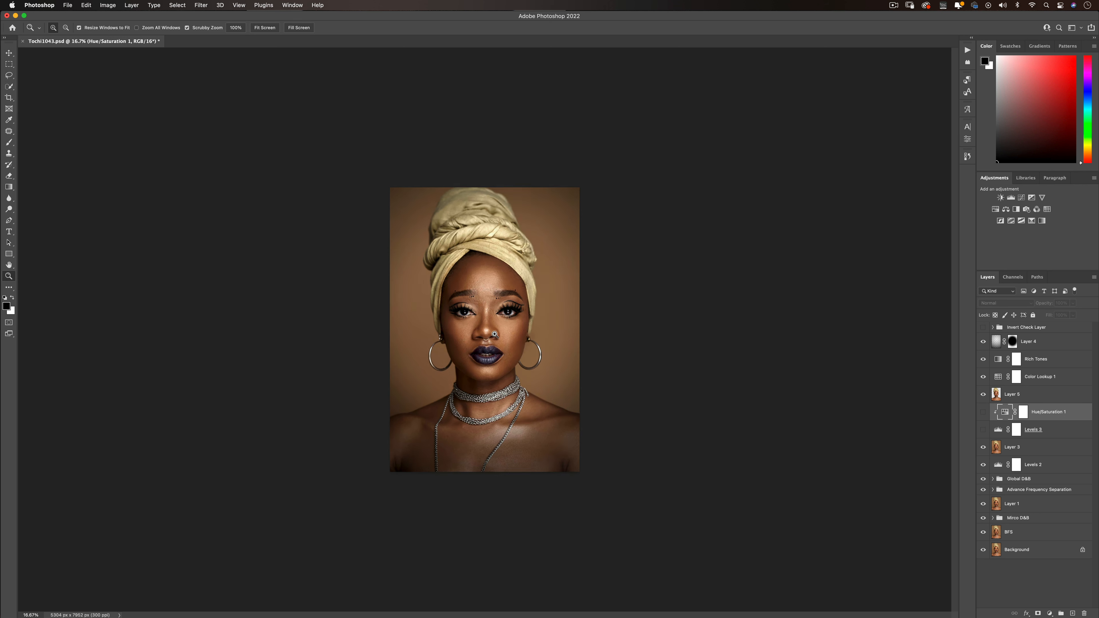
{"action": "left_click", "coordinate": [505, 337]}
{"action": "key", "text": "w"}
{"action": "left_click_drag", "start_coordinate": [983, 412], "coordinate": [984, 431]}
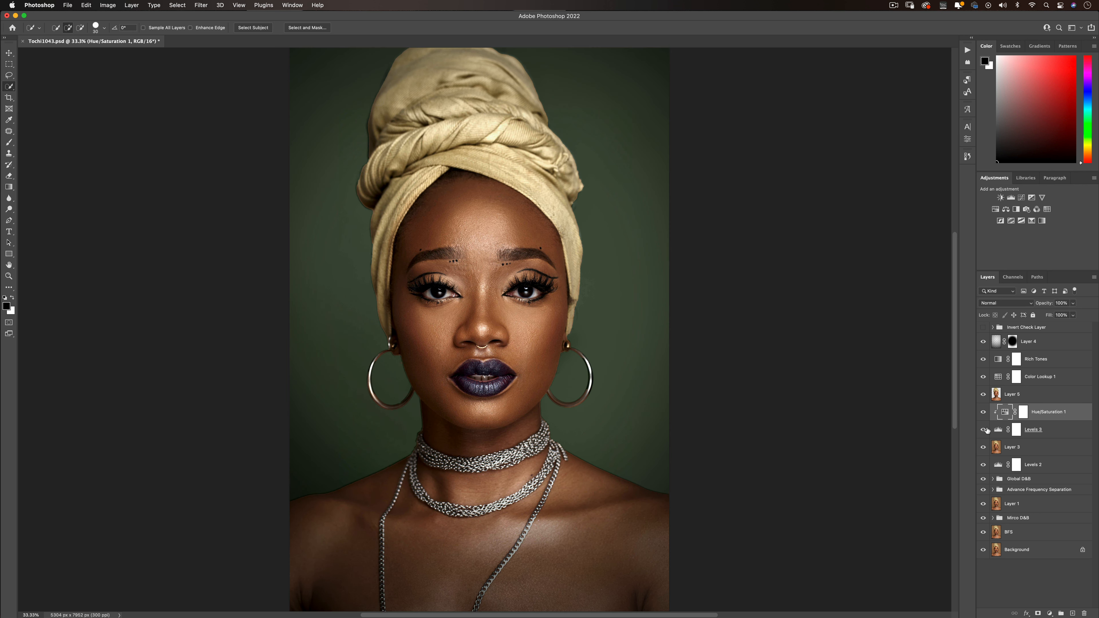
{"action": "left_click", "coordinate": [983, 431]}
{"action": "left_click", "coordinate": [983, 431]}
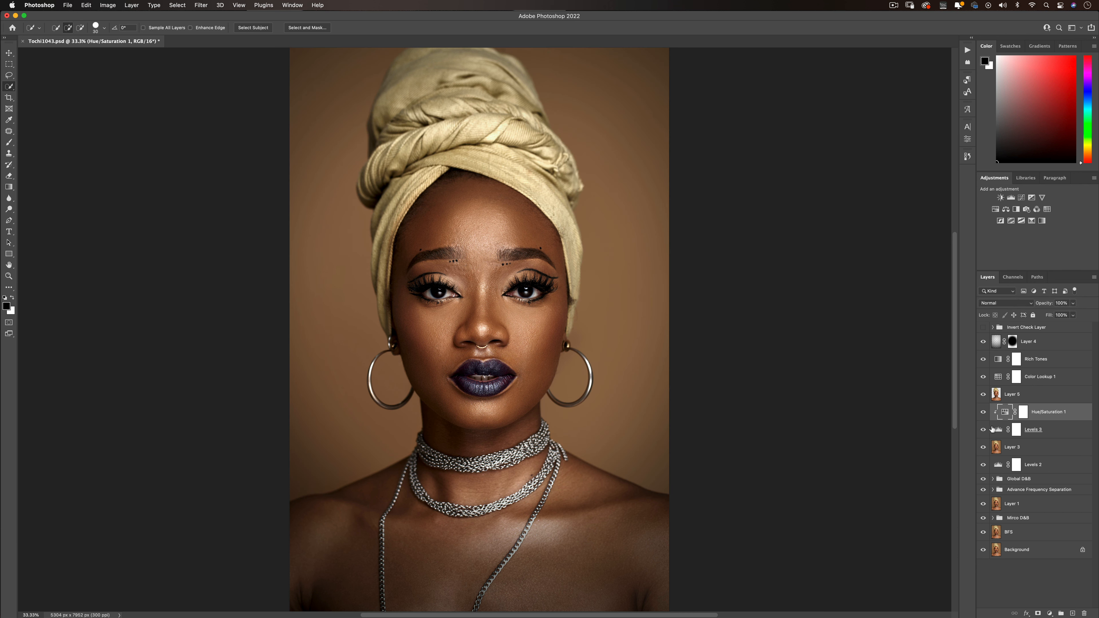
- Release Hue/Saturation 1 from its clipping mask and hide the Levels 3 adjustment beneath it
{"action": "left_click", "coordinate": [994, 422], "text": "alt"}
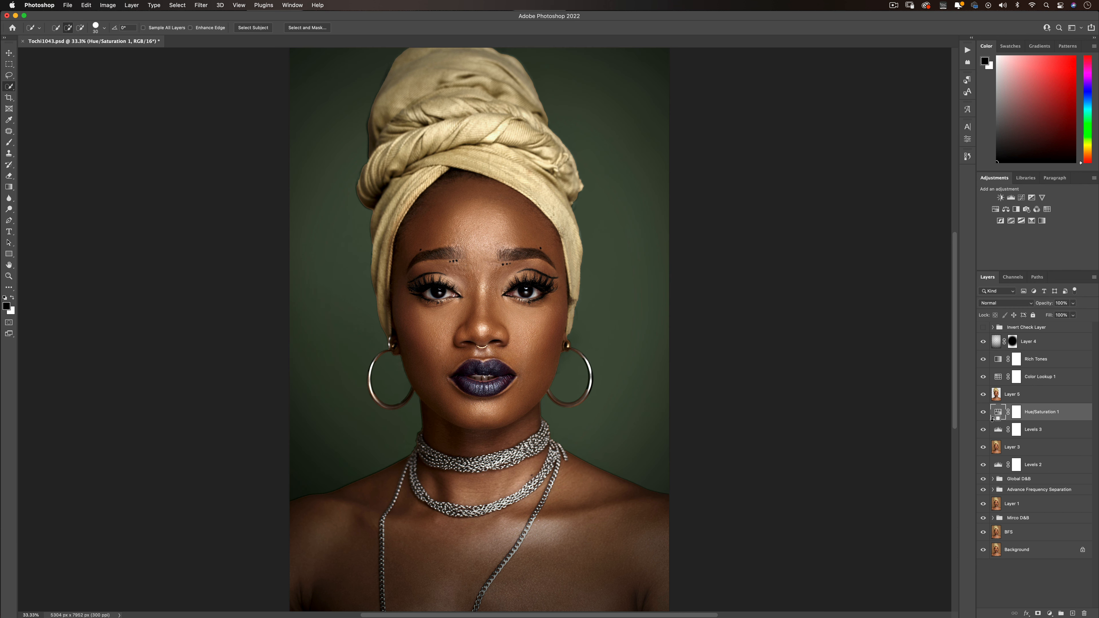
{"action": "left_click", "coordinate": [983, 429]}
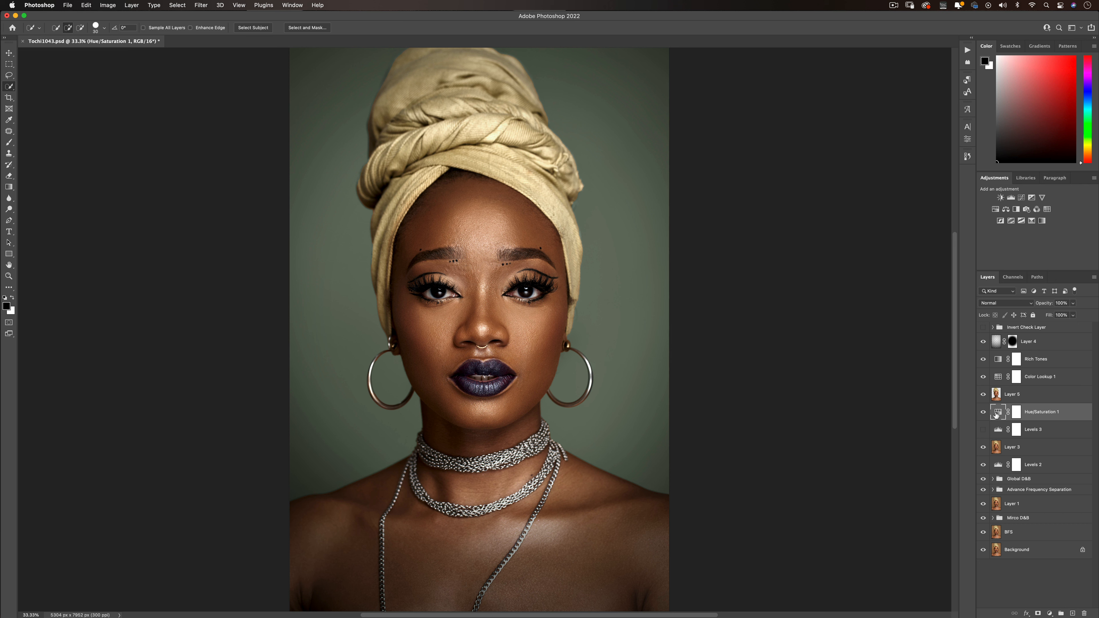
- Return the backdrop to brown in the Hue/Saturation 1 adjustment with hue 0 and master saturation -11
{"action": "double_click", "coordinate": [992, 412]}
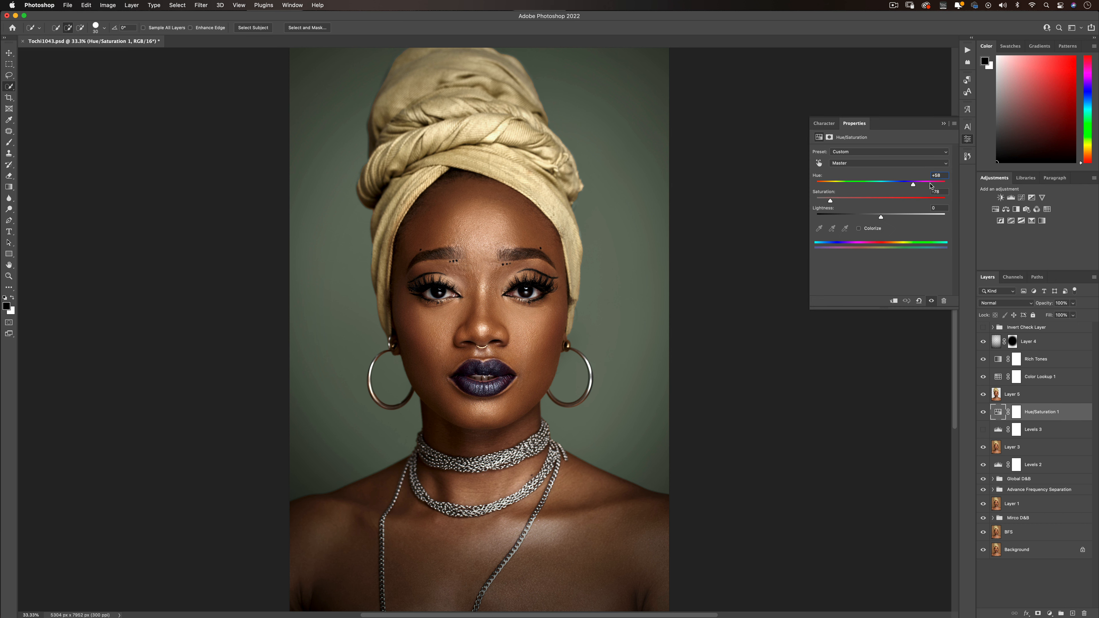
{"action": "left_click_drag", "start_coordinate": [896, 187], "coordinate": [873, 187]}
{"action": "type", "text": "0"}
{"action": "left_click", "coordinate": [878, 163]}
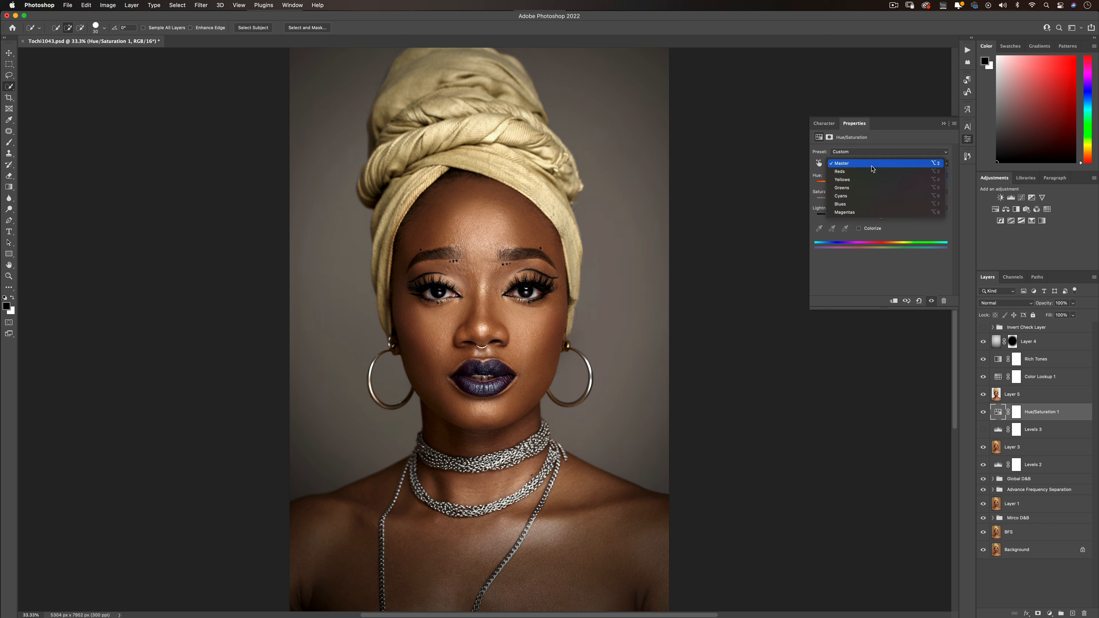
{"action": "left_click", "coordinate": [875, 164]}
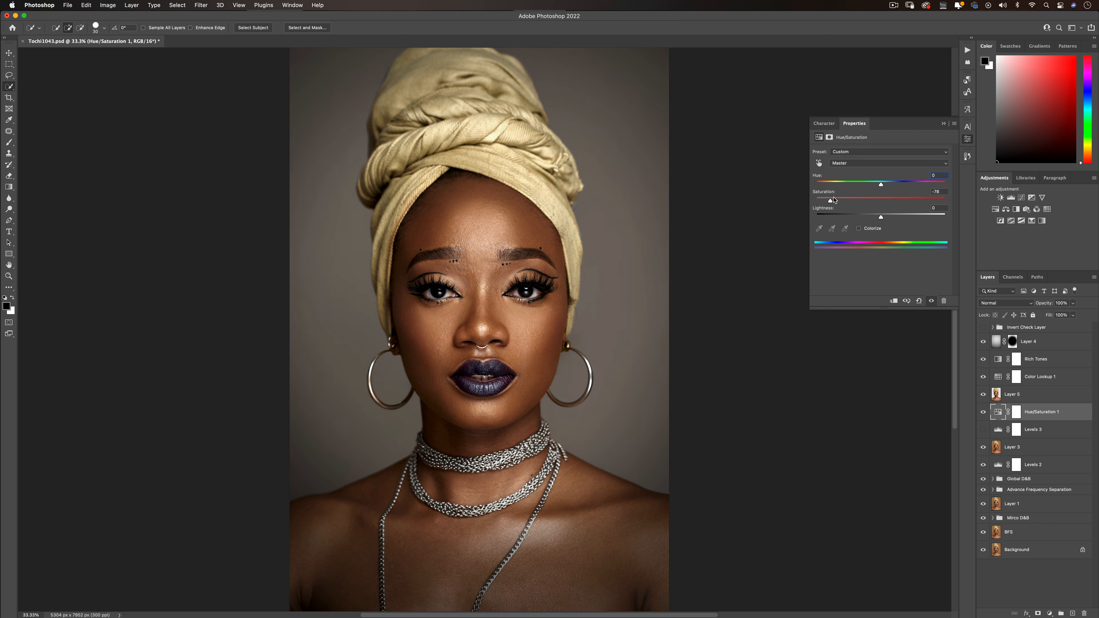
{"action": "left_click_drag", "start_coordinate": [830, 201], "coordinate": [872, 199]}
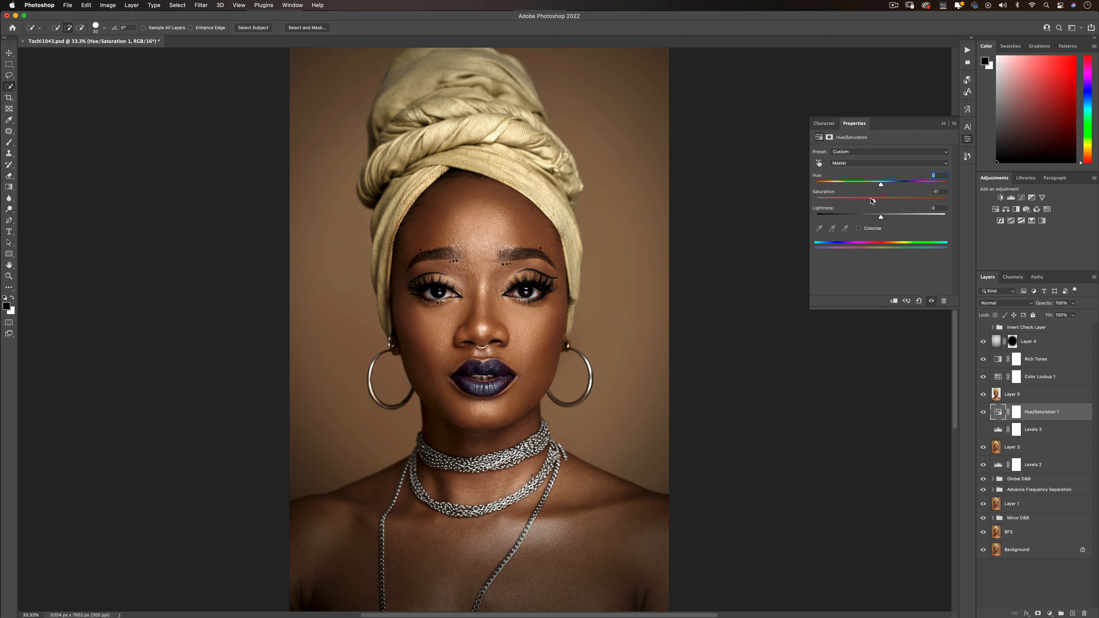
{"action": "left_click", "coordinate": [942, 125]}
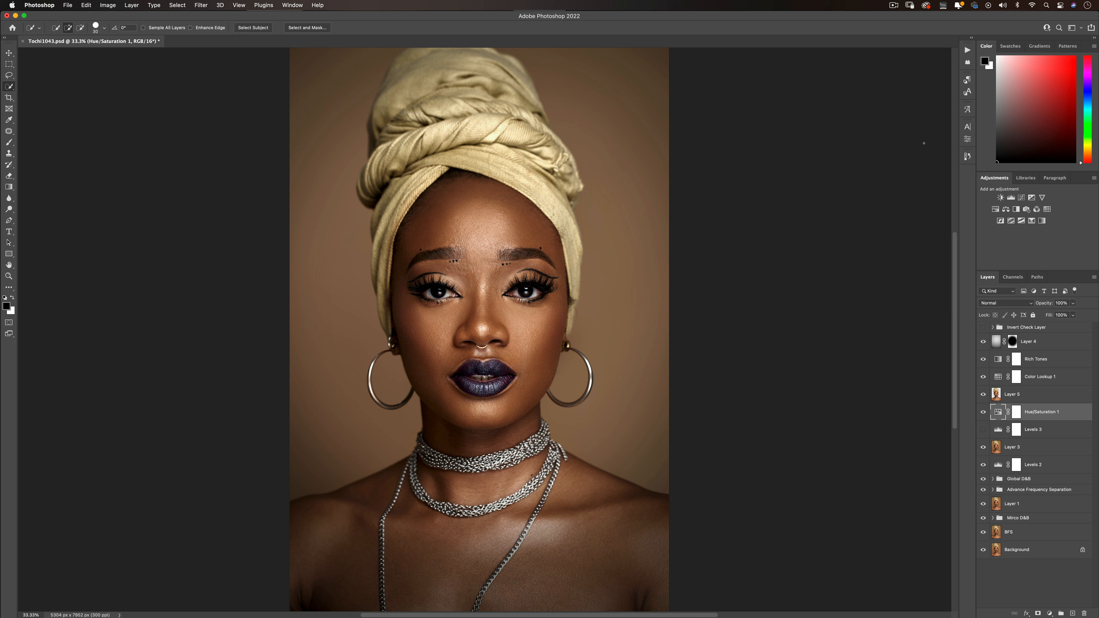
- Compare the whole retouched portrait with the original by showing only the Background layer and restoring the other layers
{"action": "key", "text": "z"}
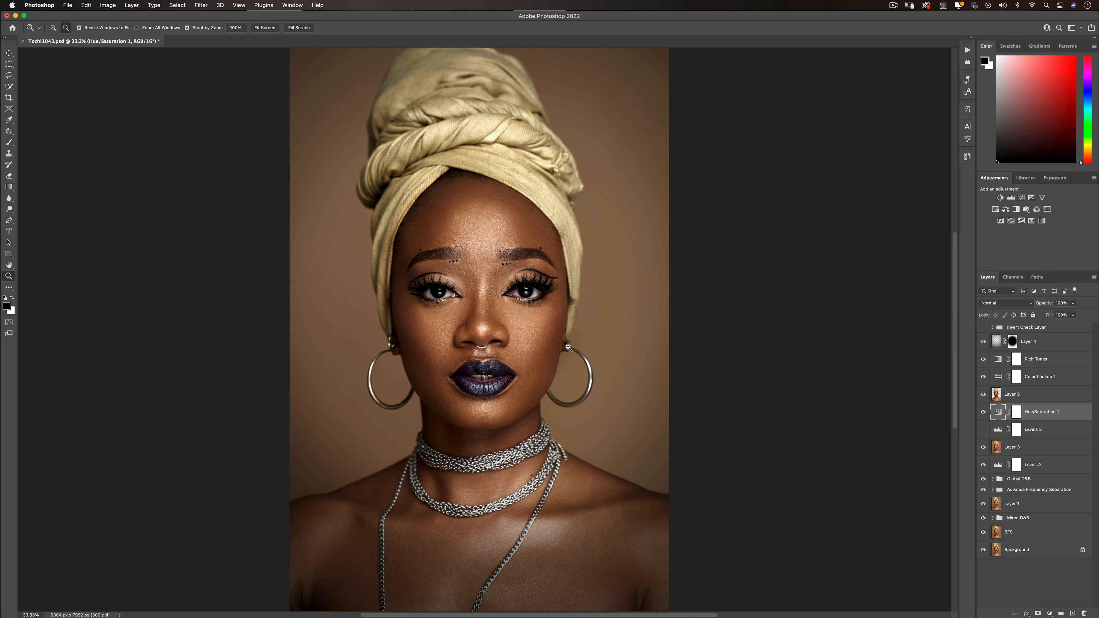
{"action": "left_click", "coordinate": [551, 348], "text": "alt"}
{"action": "left_click", "coordinate": [551, 347]}
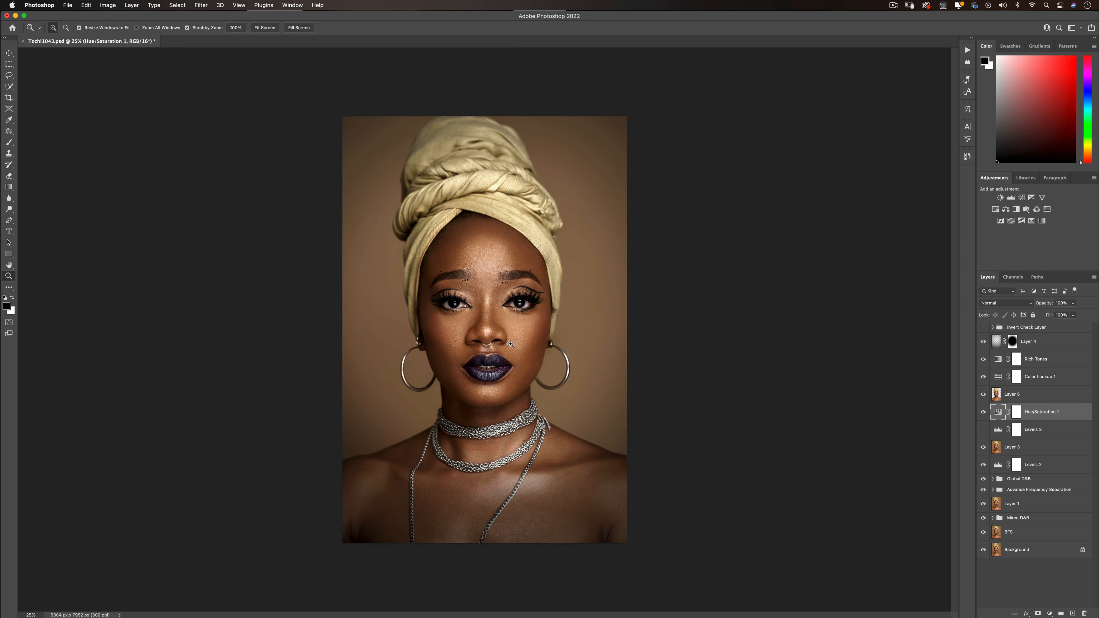
{"action": "left_click", "coordinate": [550, 348]}
{"action": "left_click", "coordinate": [549, 350], "text": "alt"}
{"action": "key", "text": "w"}
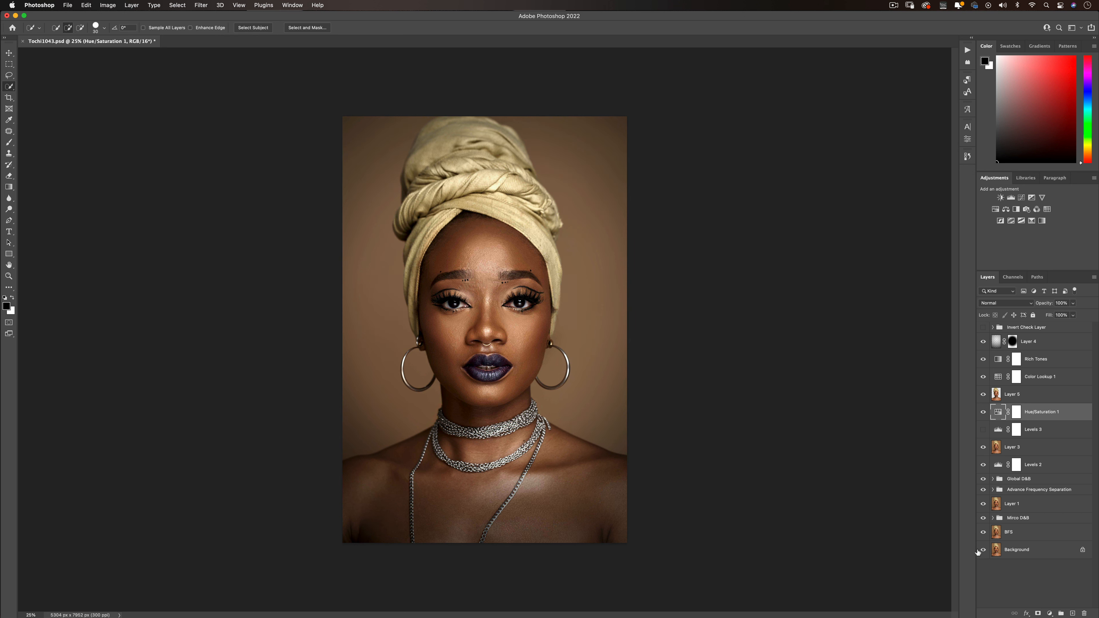
{"action": "left_click", "coordinate": [984, 550], "text": "alt"}
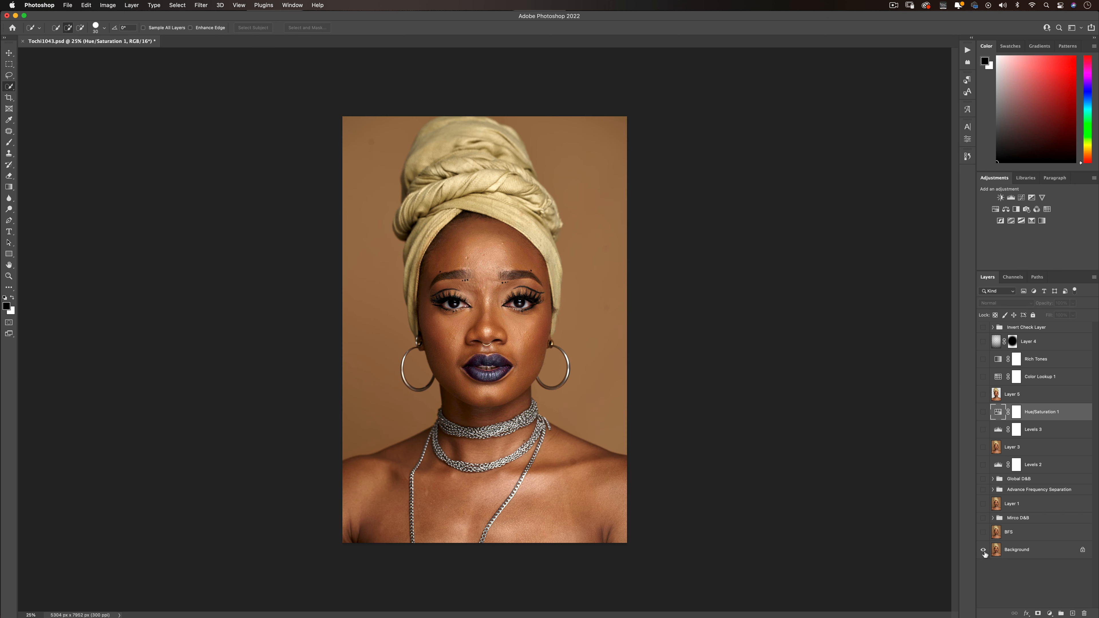
{"action": "left_click", "coordinate": [983, 550], "text": "alt"}
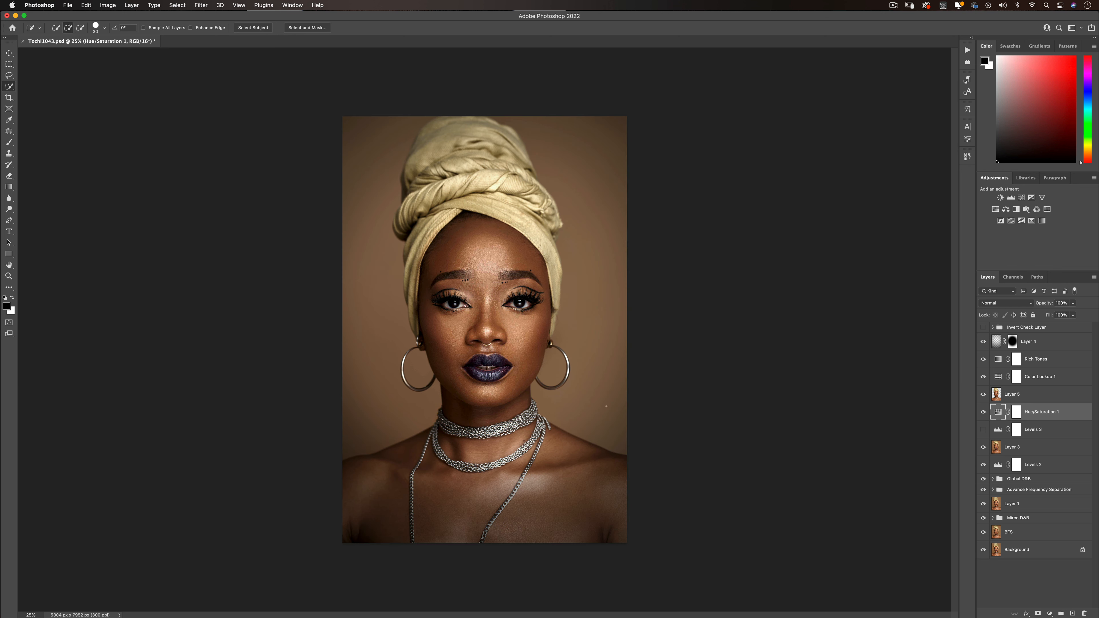
- Compare the face and necklace area up close with the original Background layer, ending on the full retouched portrait
{"action": "key", "text": "z"}
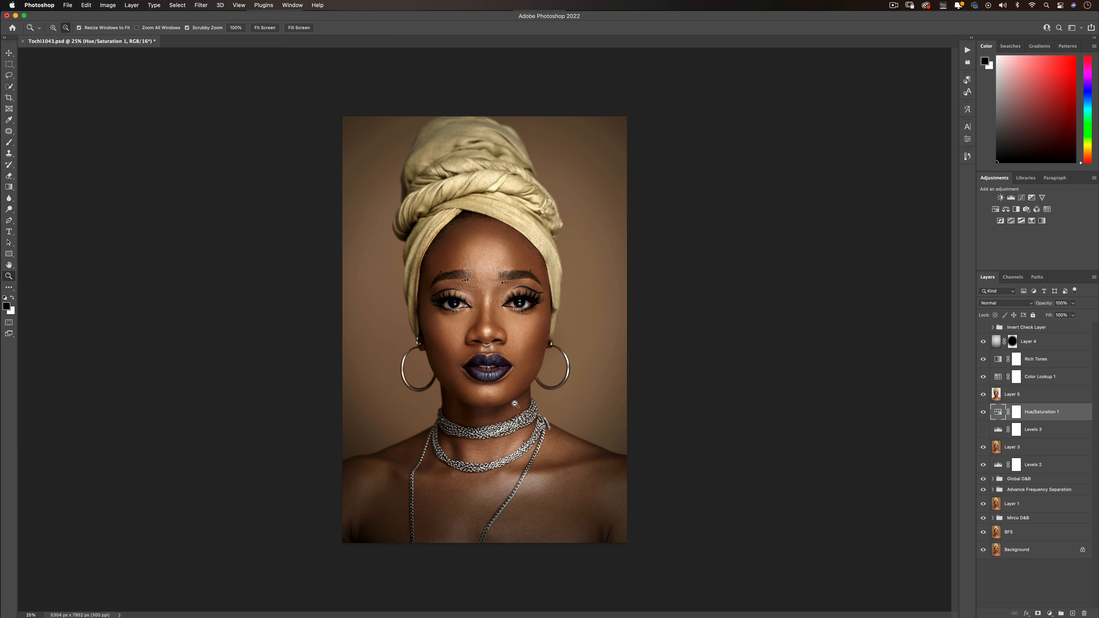
{"action": "left_click", "coordinate": [515, 404]}
{"action": "key", "text": "w"}
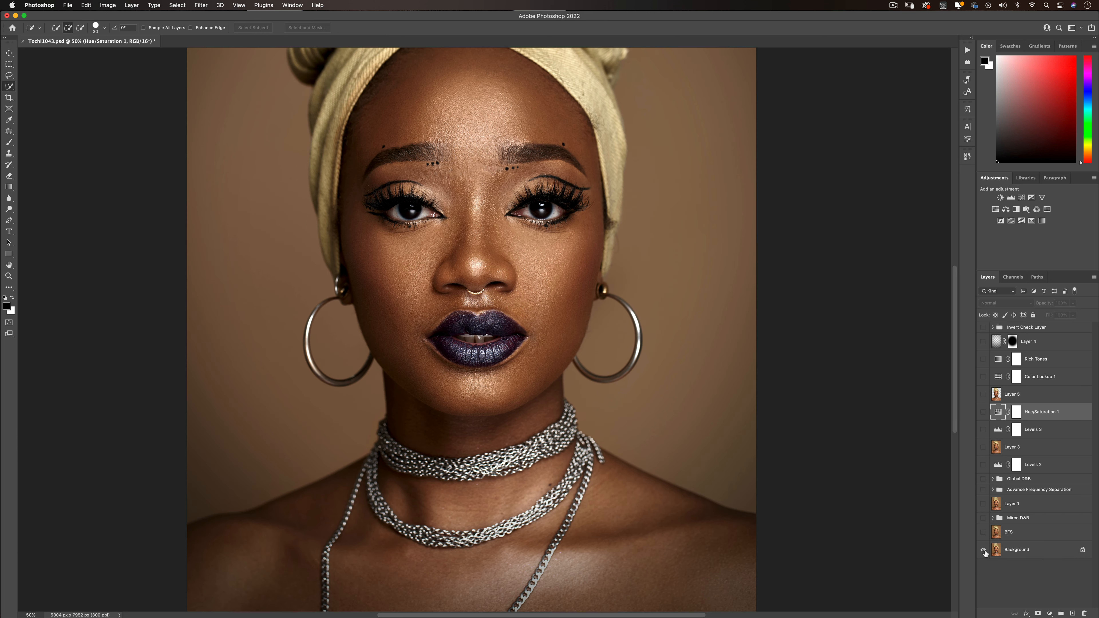
{"action": "left_click", "coordinate": [983, 550], "text": "alt"}
{"action": "left_click", "coordinate": [984, 550], "text": "alt"}
{"action": "key", "text": "z"}
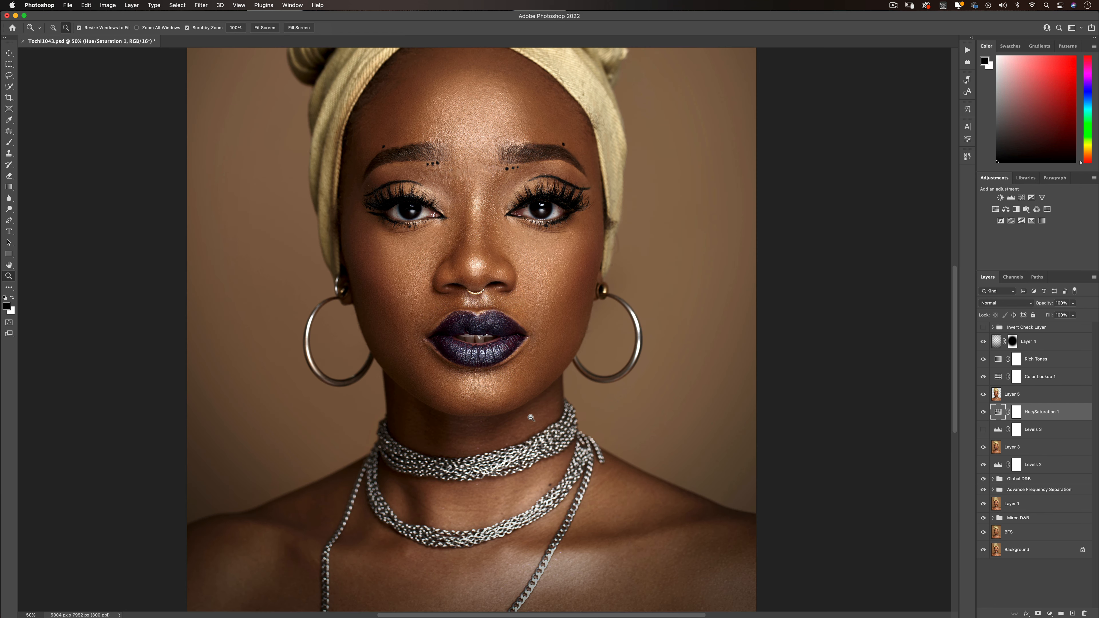
{"action": "left_click", "coordinate": [529, 417], "text": "alt"}
{"action": "key", "text": "w"}
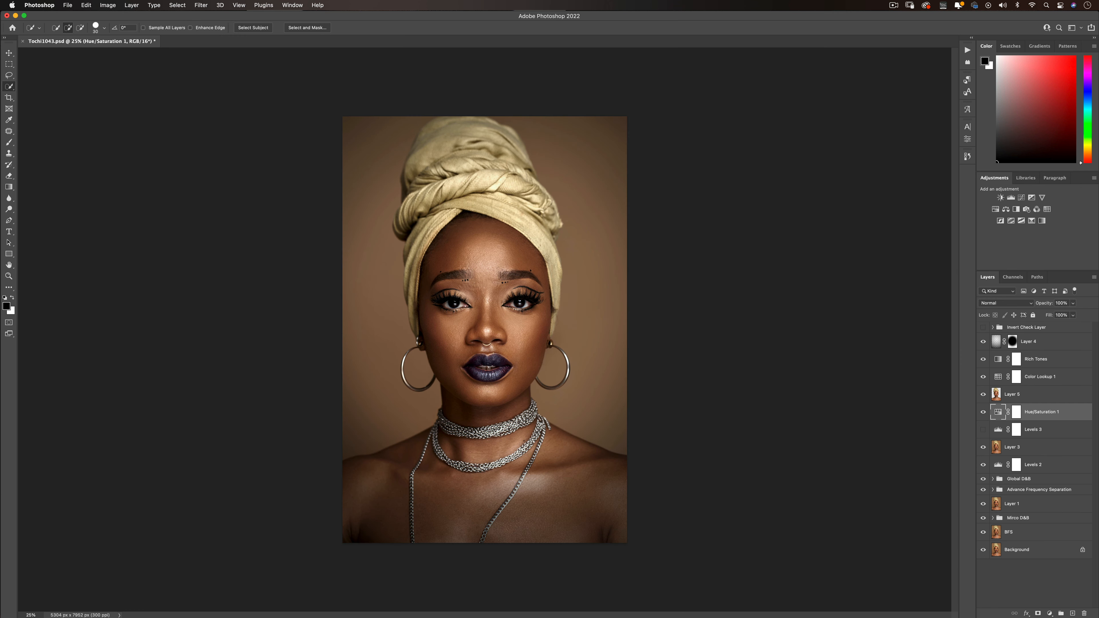